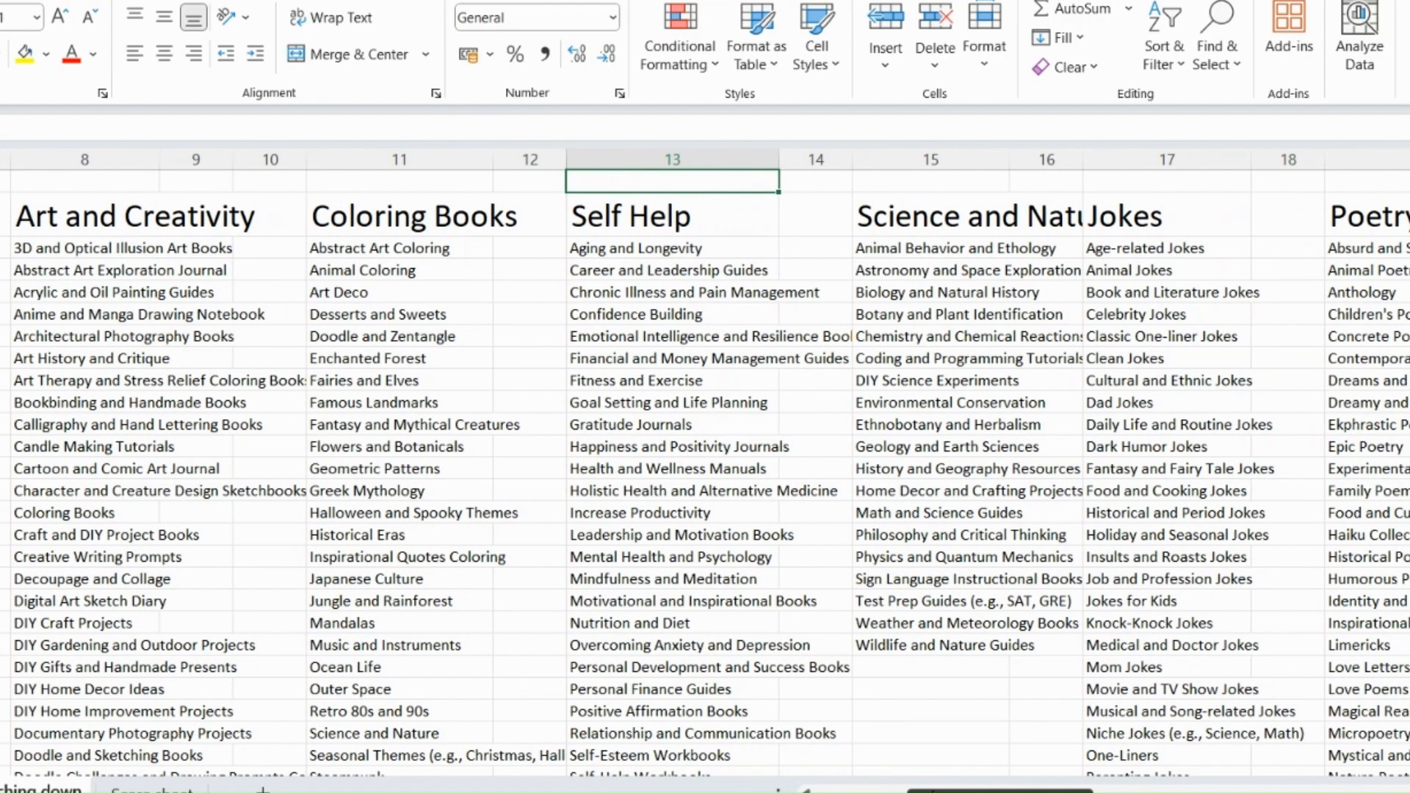
# - Look across the spreadsheet's book niche lists, from Art and Creativity through to Animals
pyautogui.moveTo(1000, 791); pyautogui.dragTo(1032, 790)
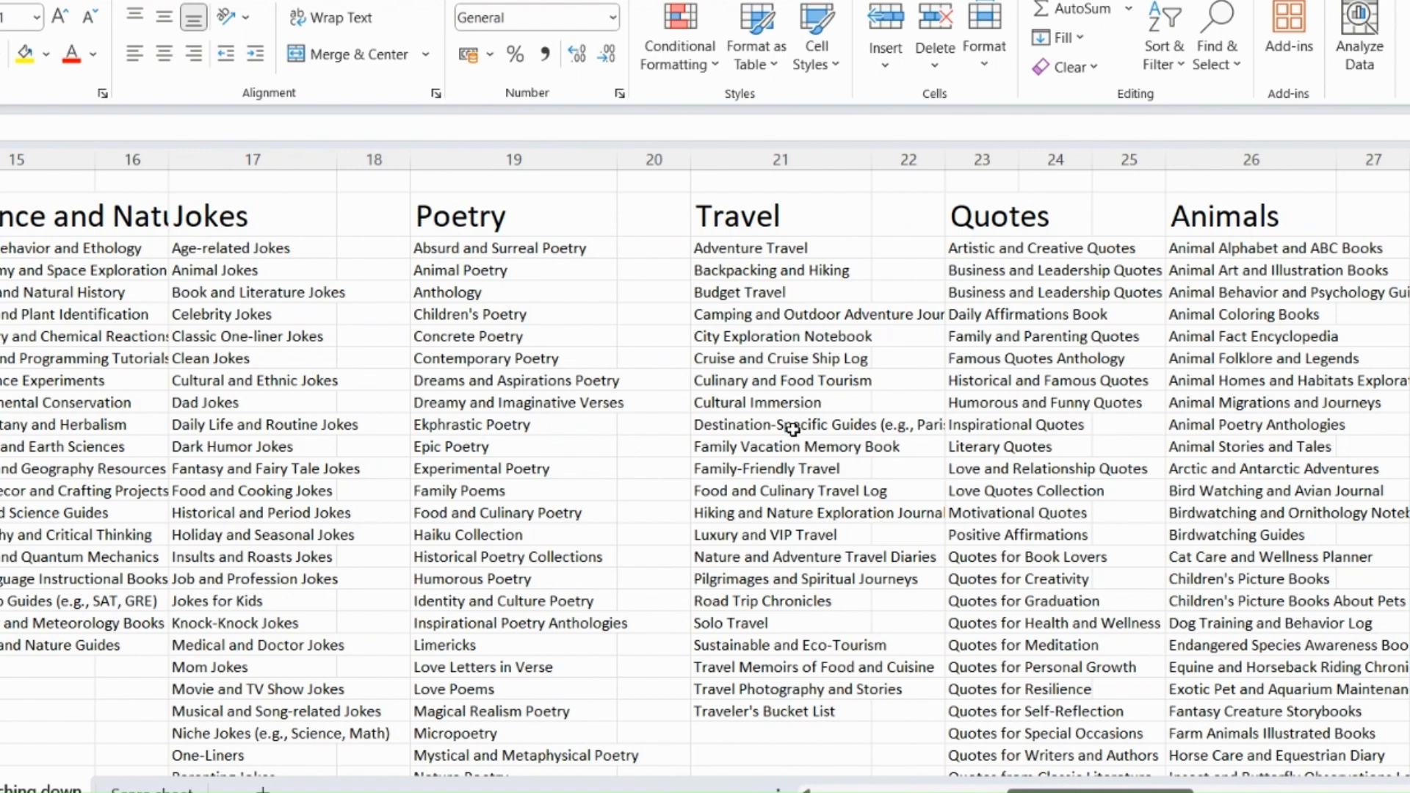
pyautogui.moveTo(1029, 789); pyautogui.dragTo(1287, 775)
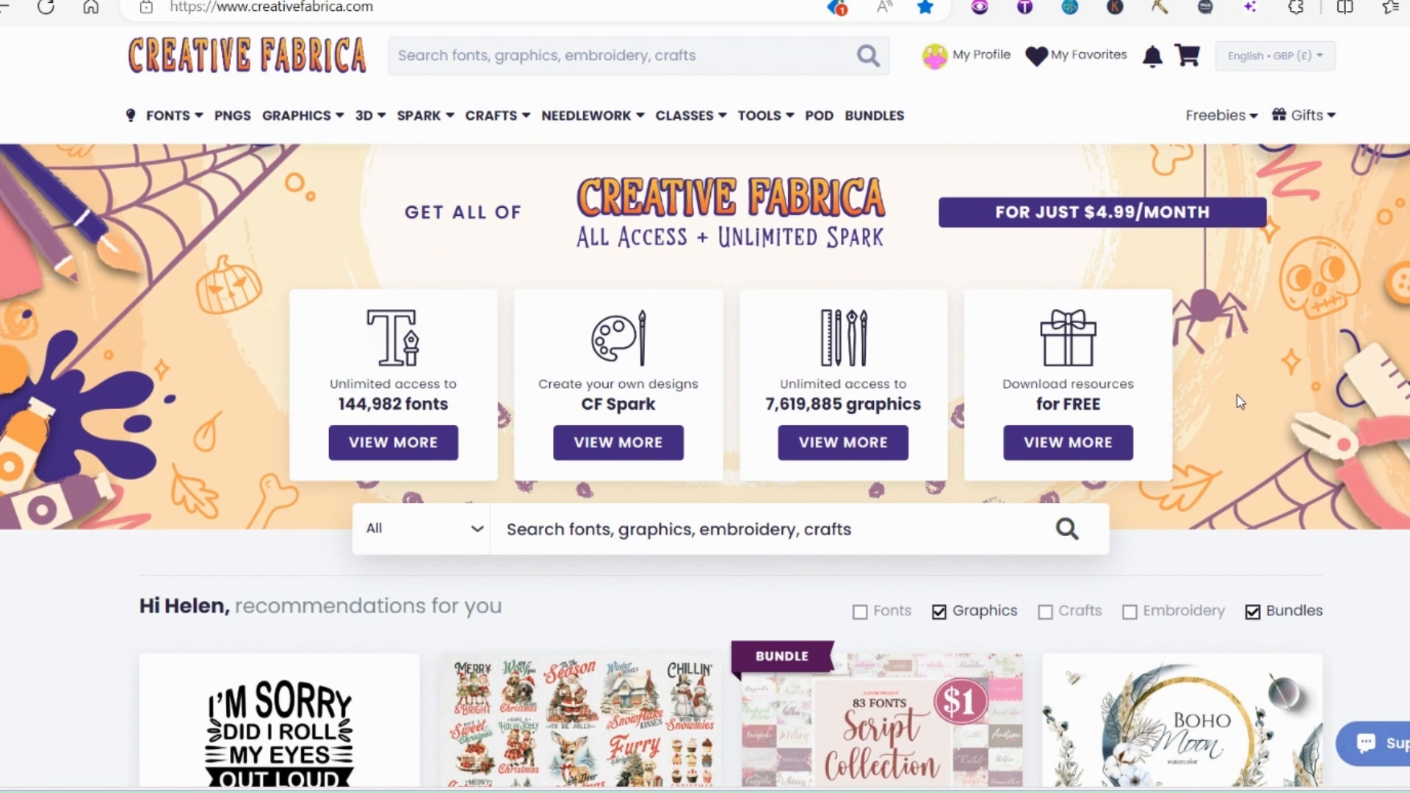
# - Switch to Creative Fabrica and search the site for "editable"
pyautogui.click(557, 56)
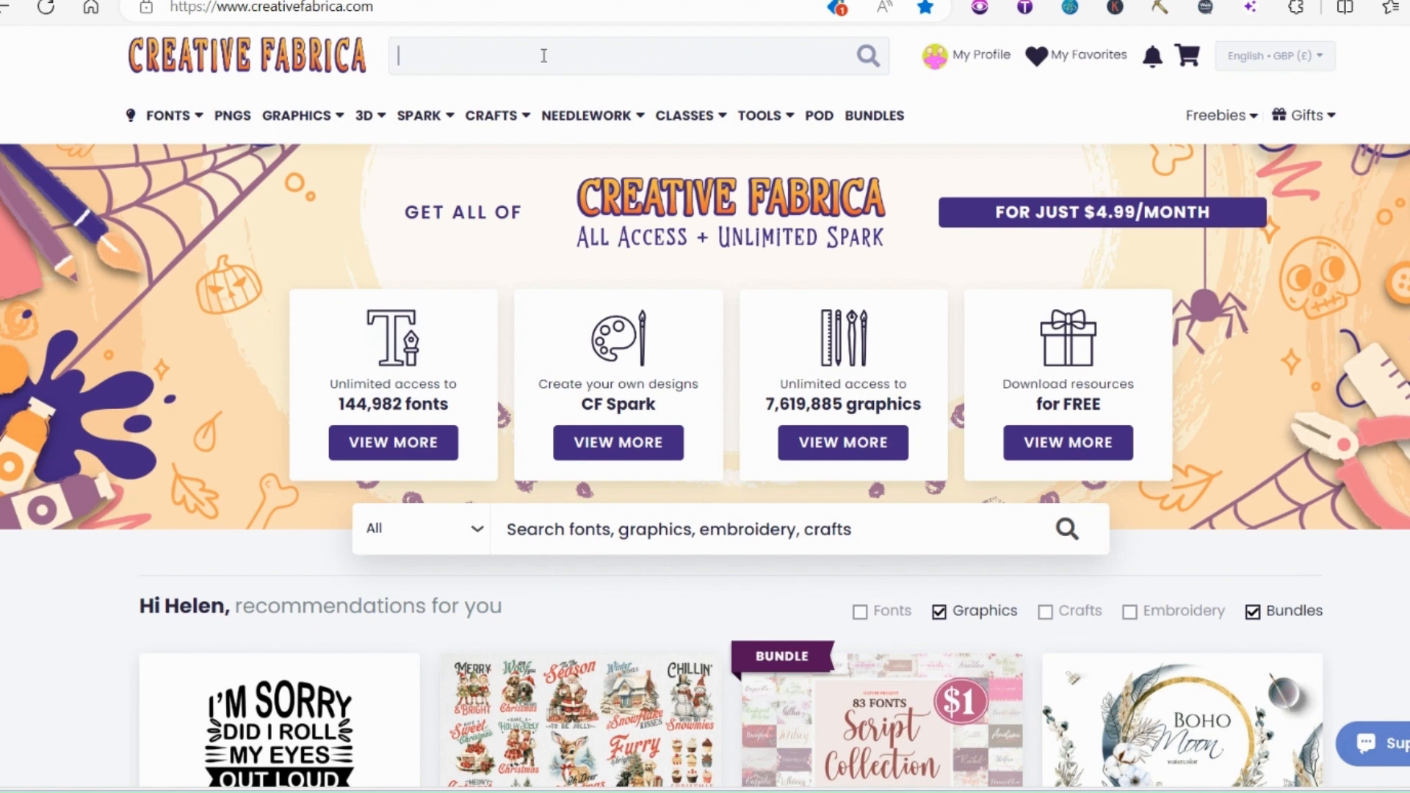
pyautogui.write('edit')
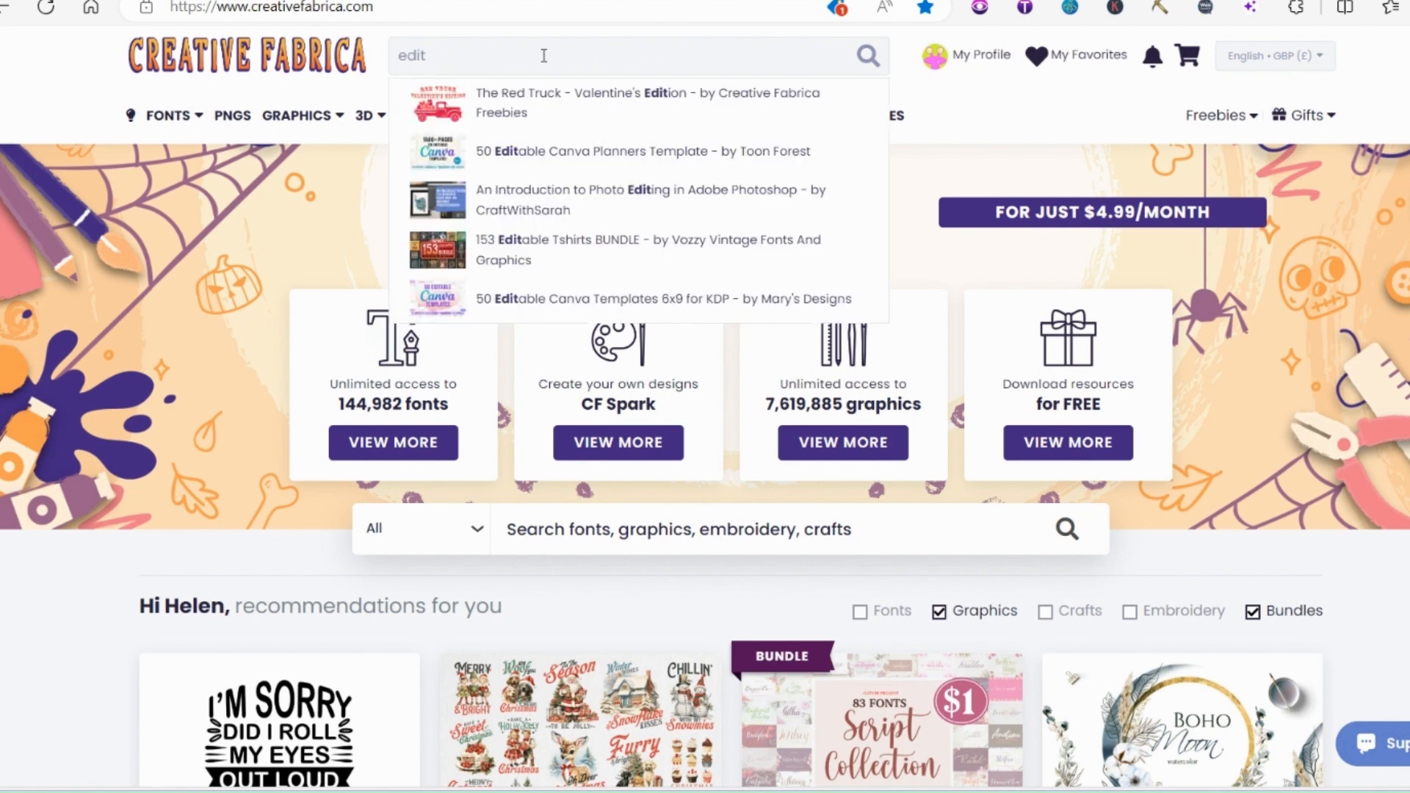
pyautogui.write('able')
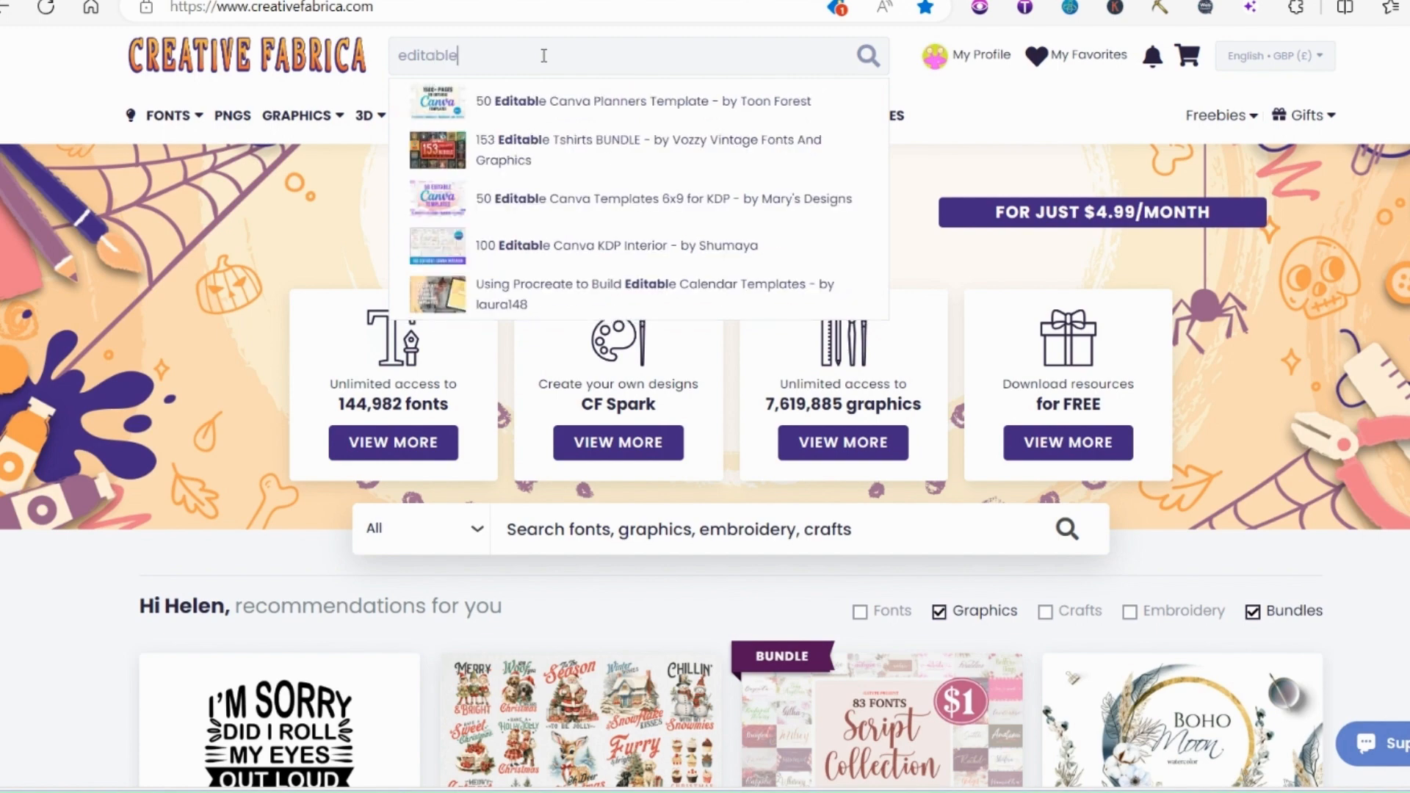
pyautogui.press('Return')
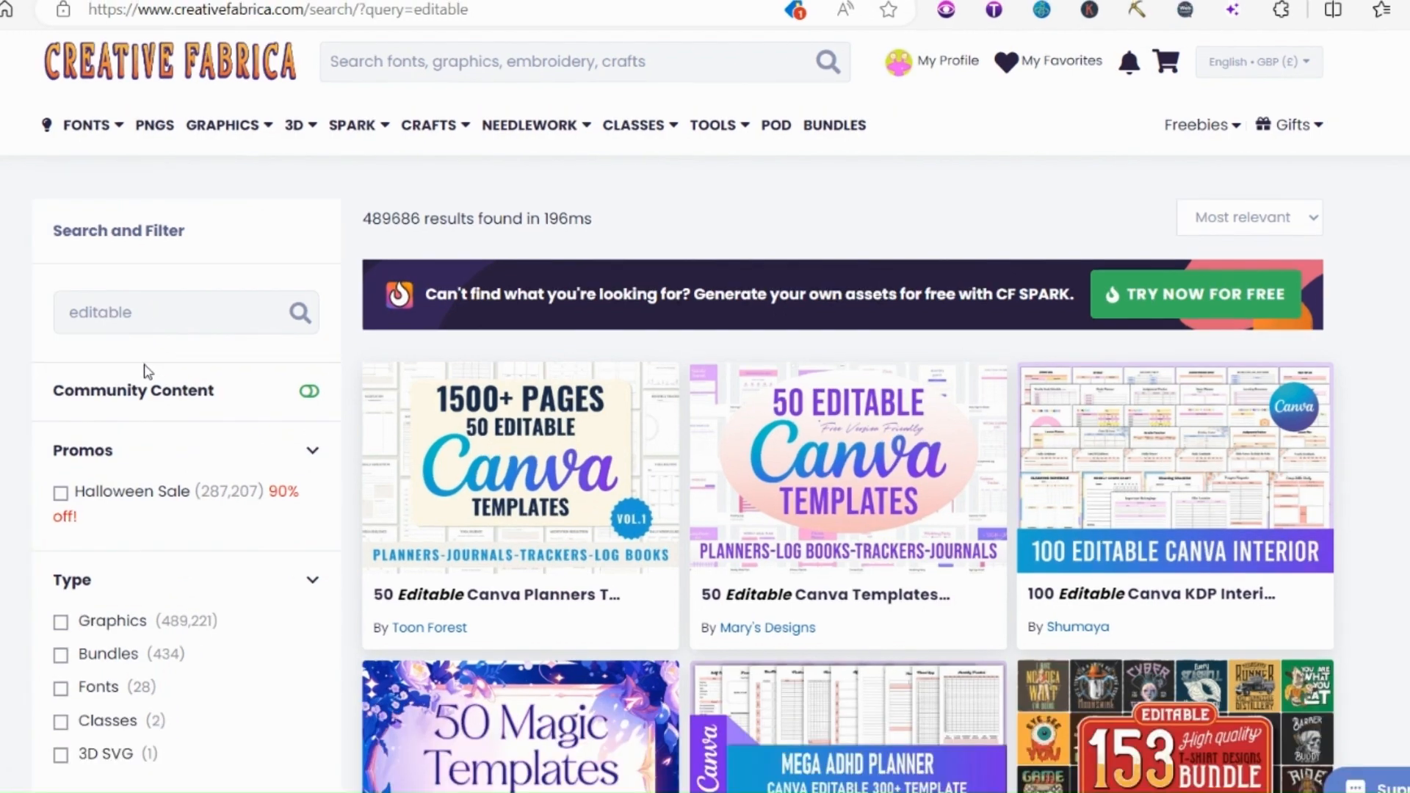
# - Filter the search results to the KDP Interiors category
pyautogui.scroll(-2, 224, 349)
pyautogui.scroll(-3, 143, 383)
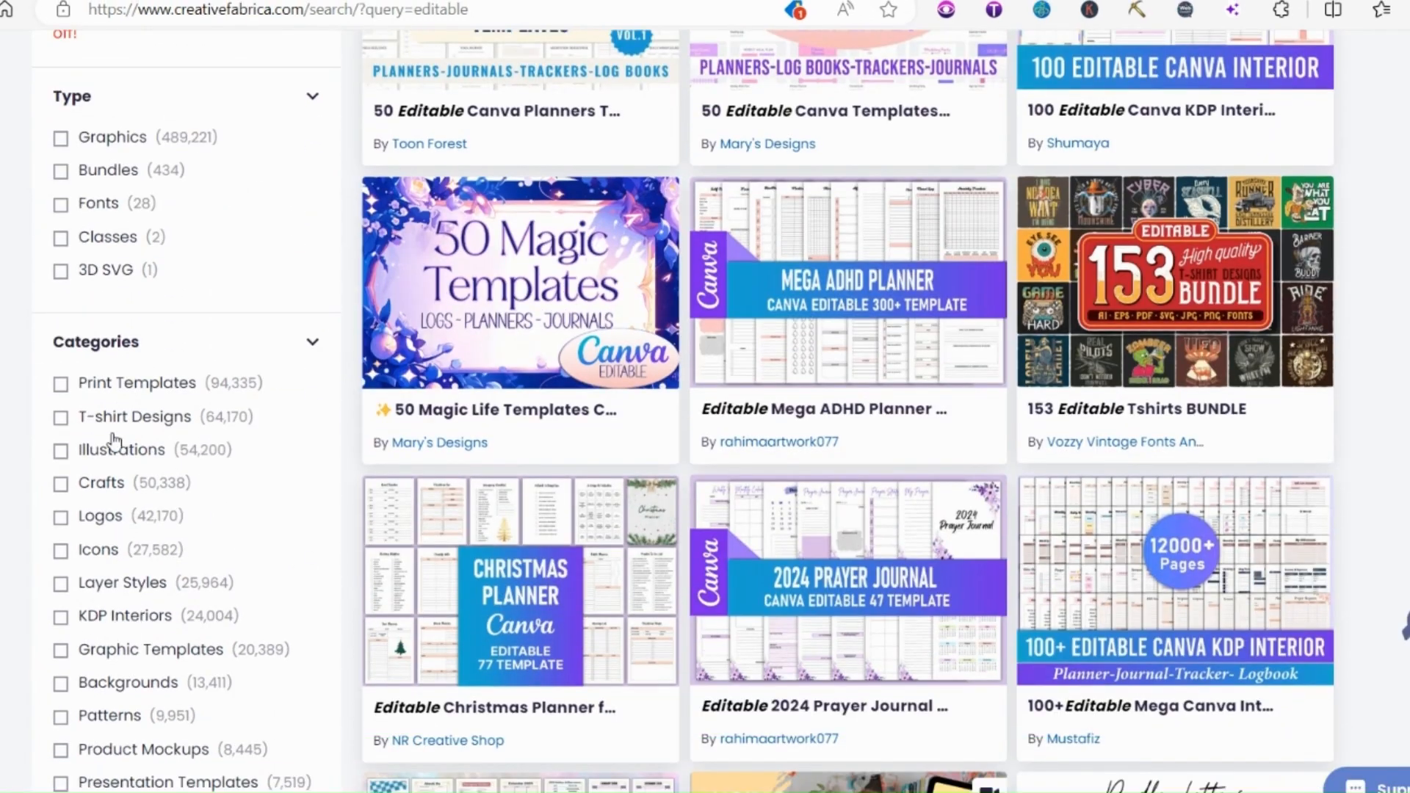
pyautogui.click(94, 619)
pyautogui.scroll(5, 746, 528)
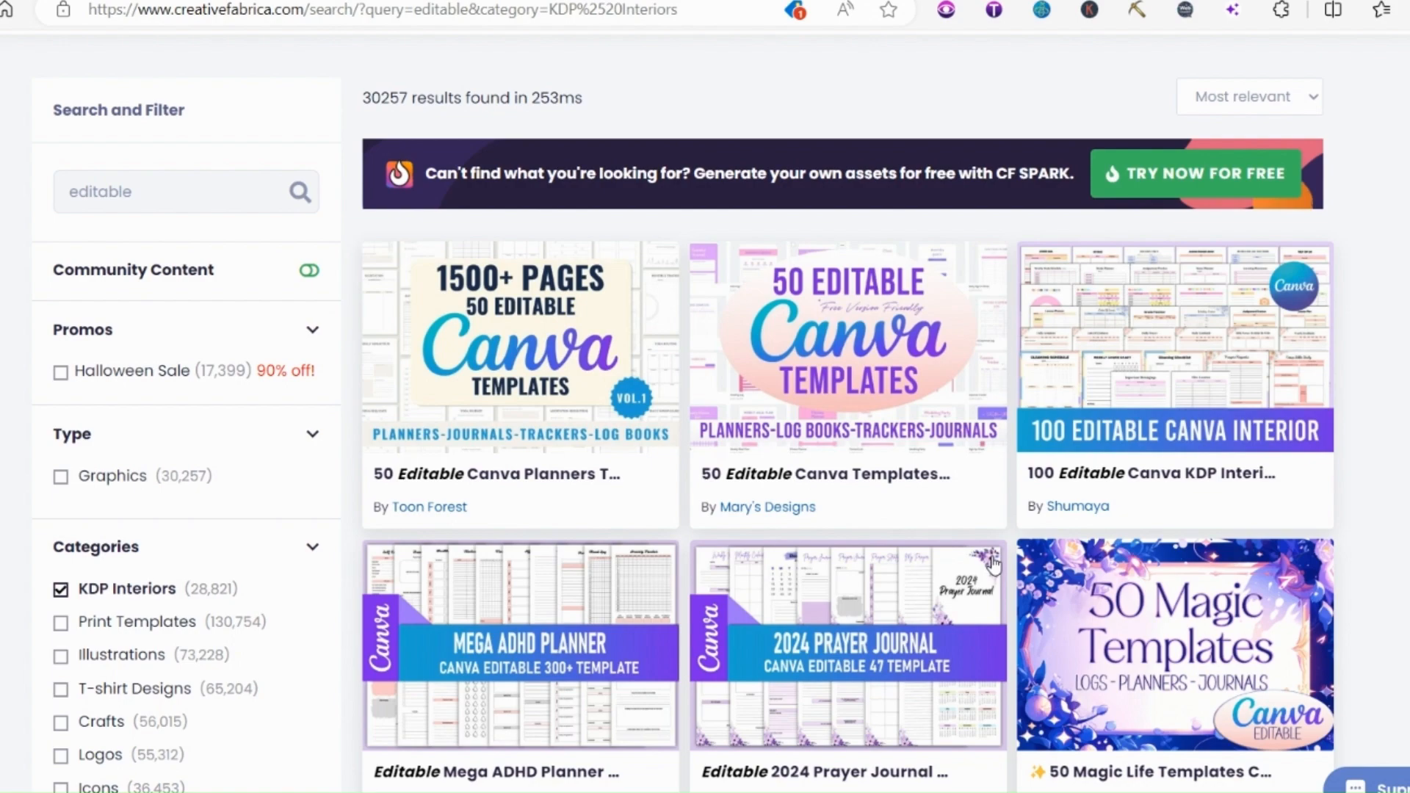
# - Find and open the Goals Planner editable Amazon KDP listing, and go to the profile of its designer, Nann Digital Art
pyautogui.scroll(-10, 984, 558)
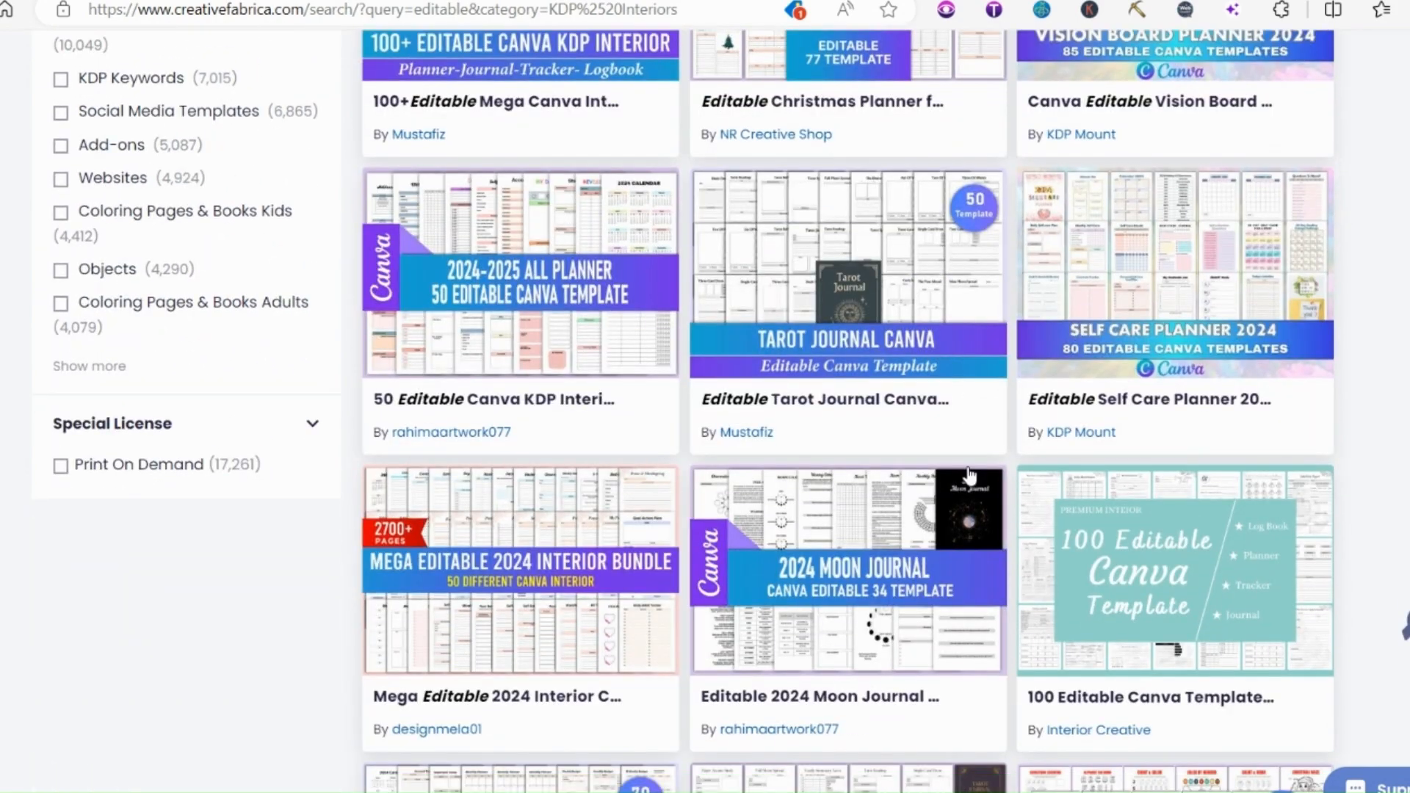
pyautogui.scroll(-10, 969, 476)
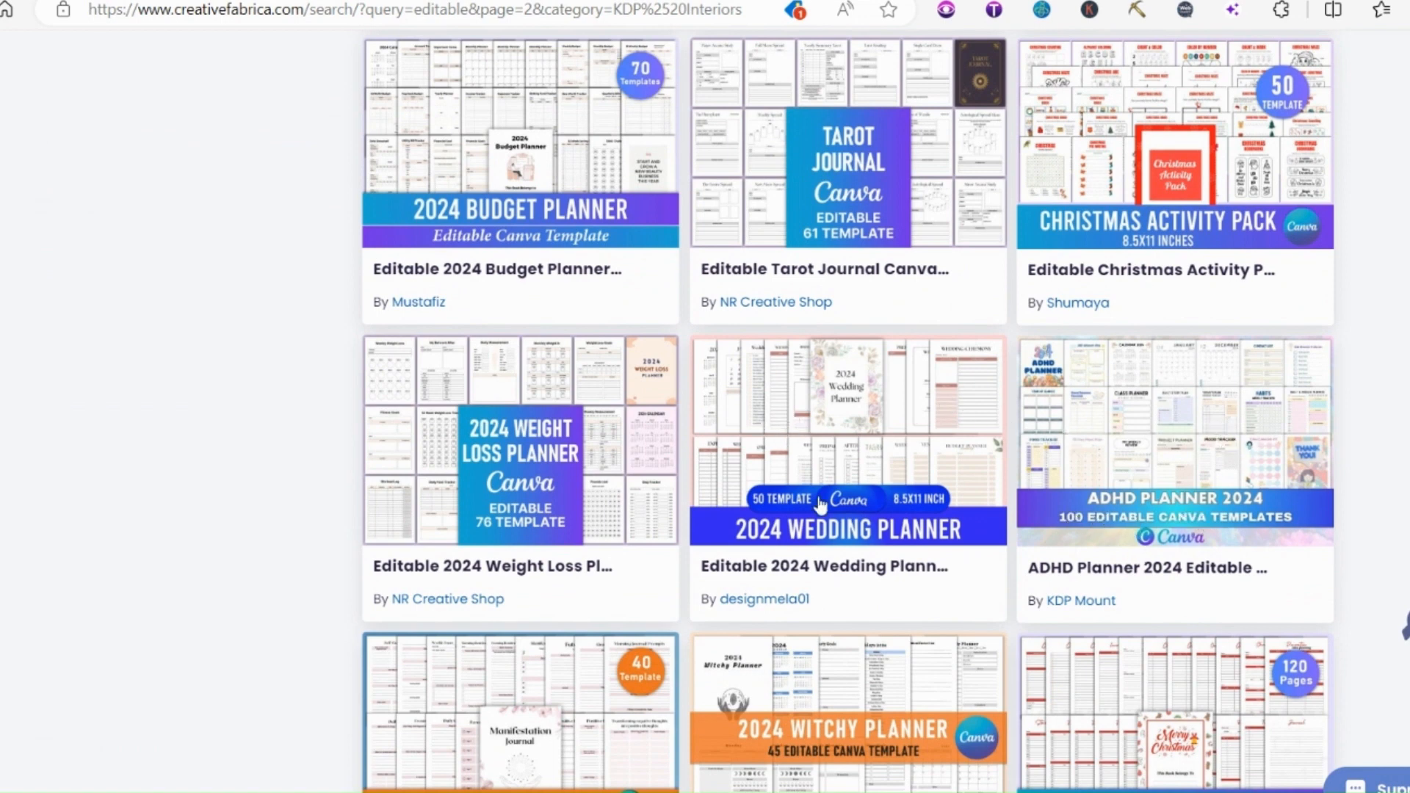
pyautogui.scroll(-3, 564, 468)
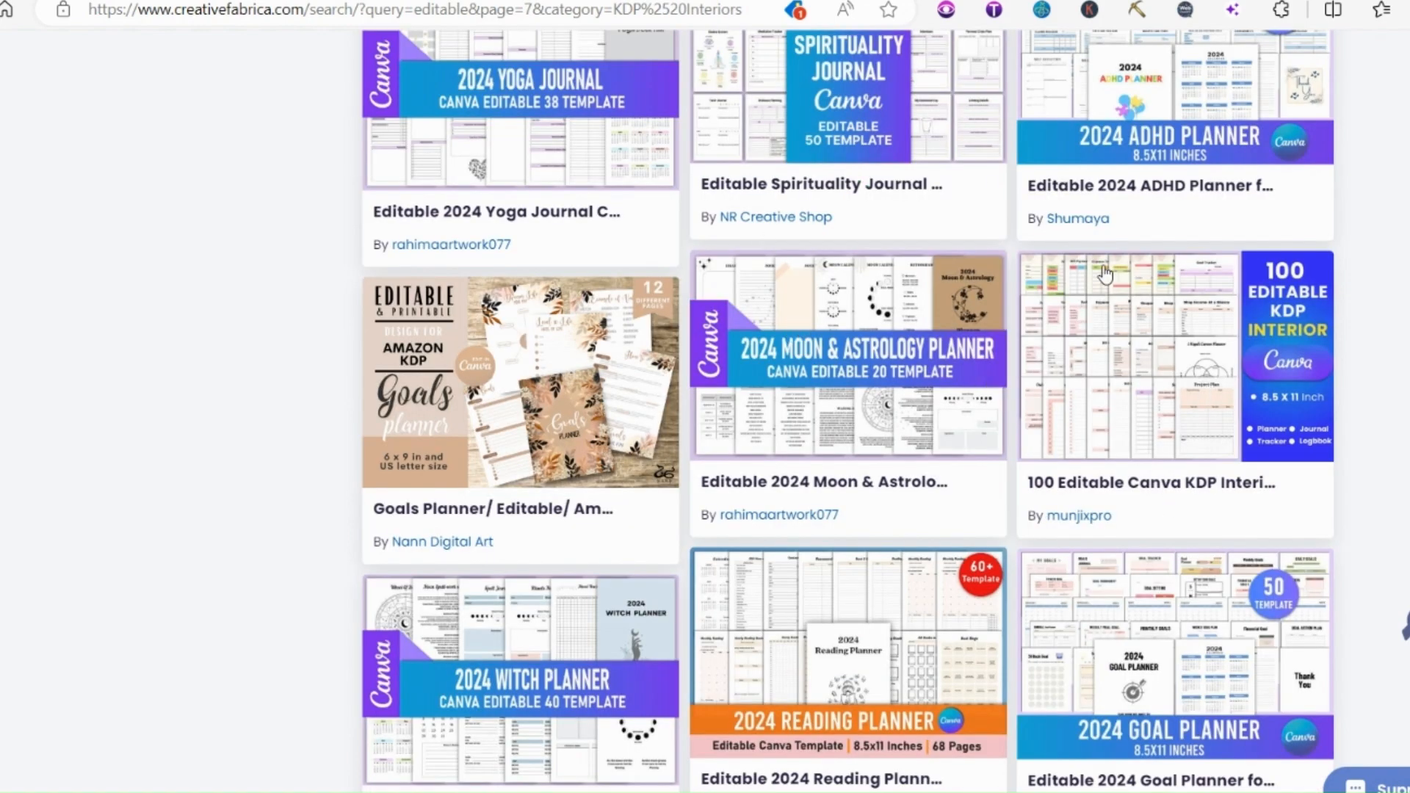
pyautogui.scroll(3, 1105, 273)
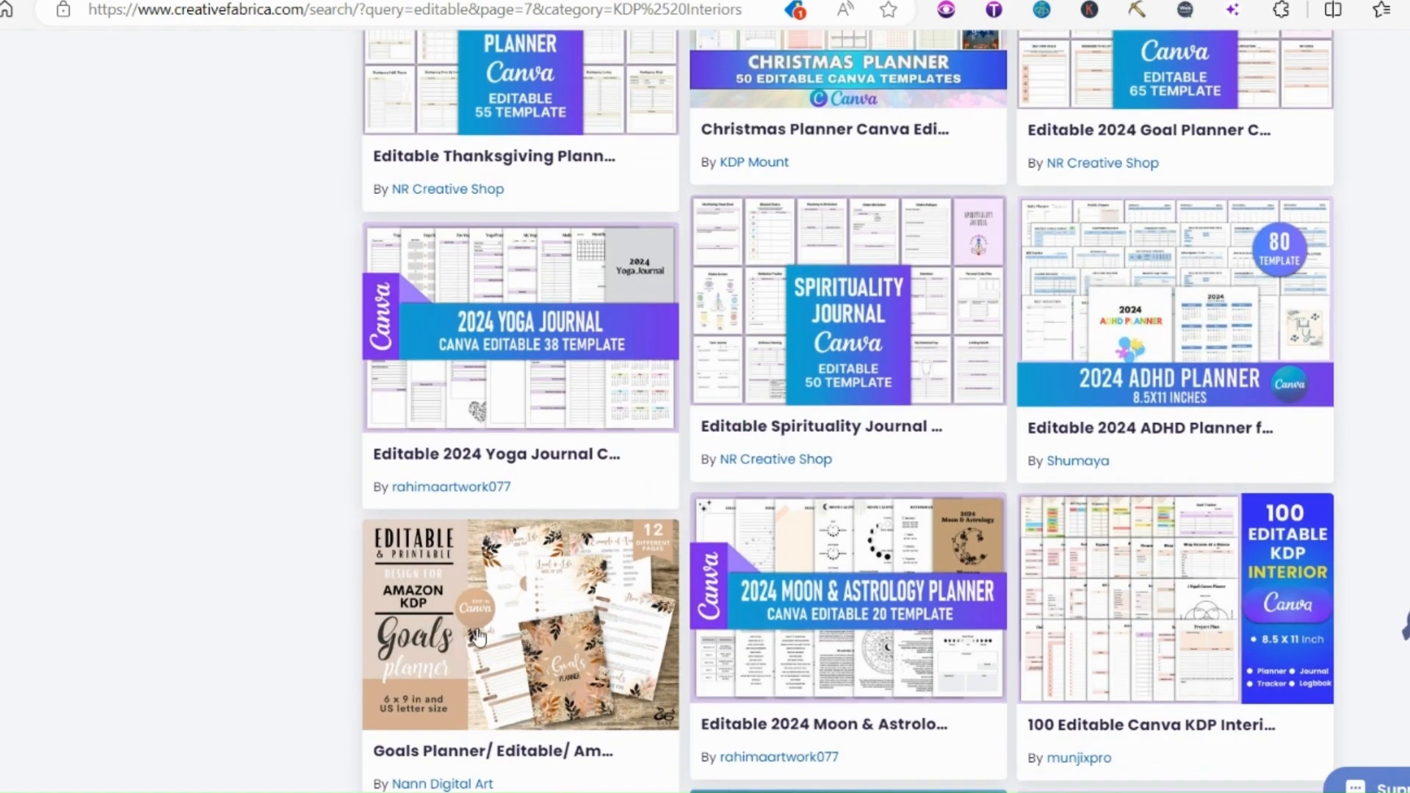
pyautogui.scroll(-2, 478, 636)
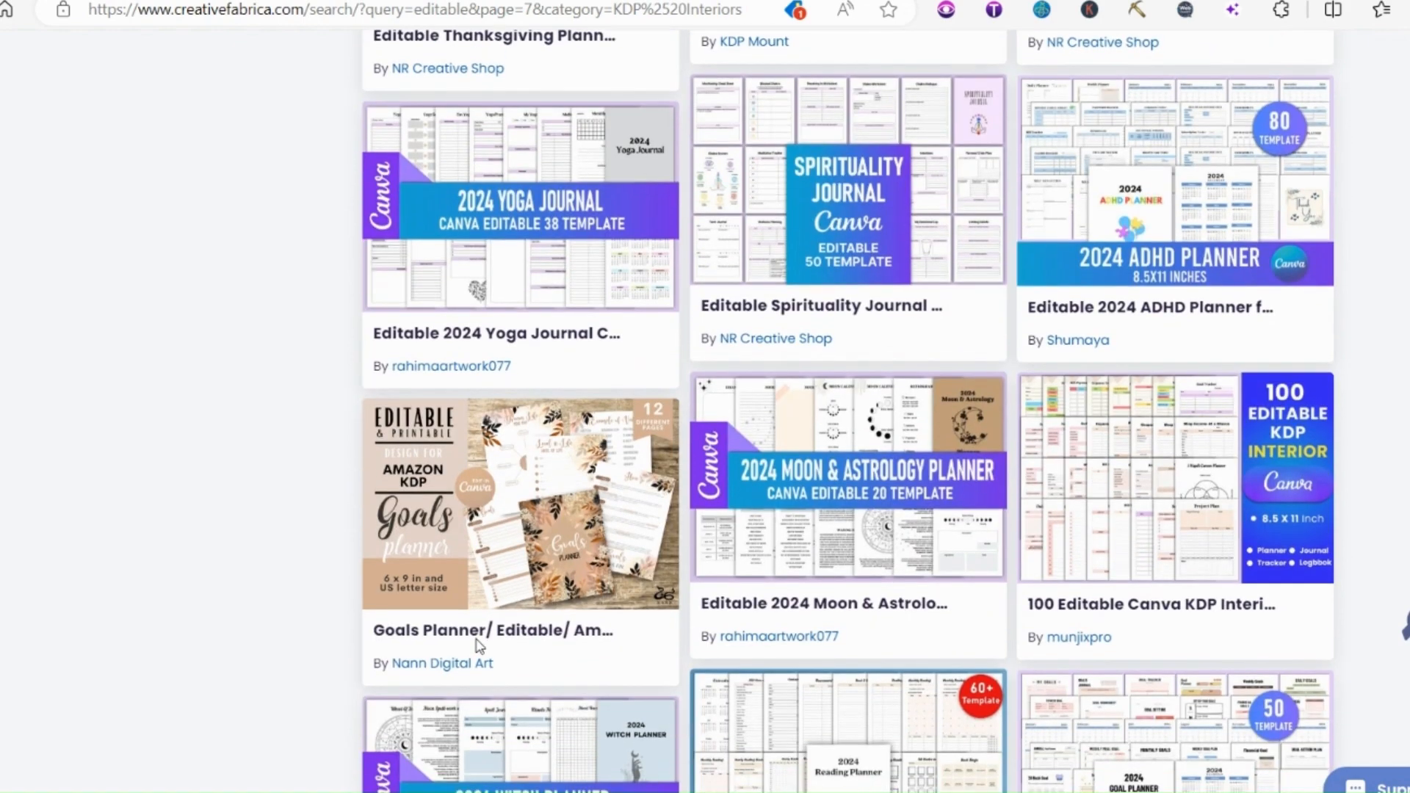
pyautogui.click(457, 526)
pyautogui.scroll(-5, 845, 551)
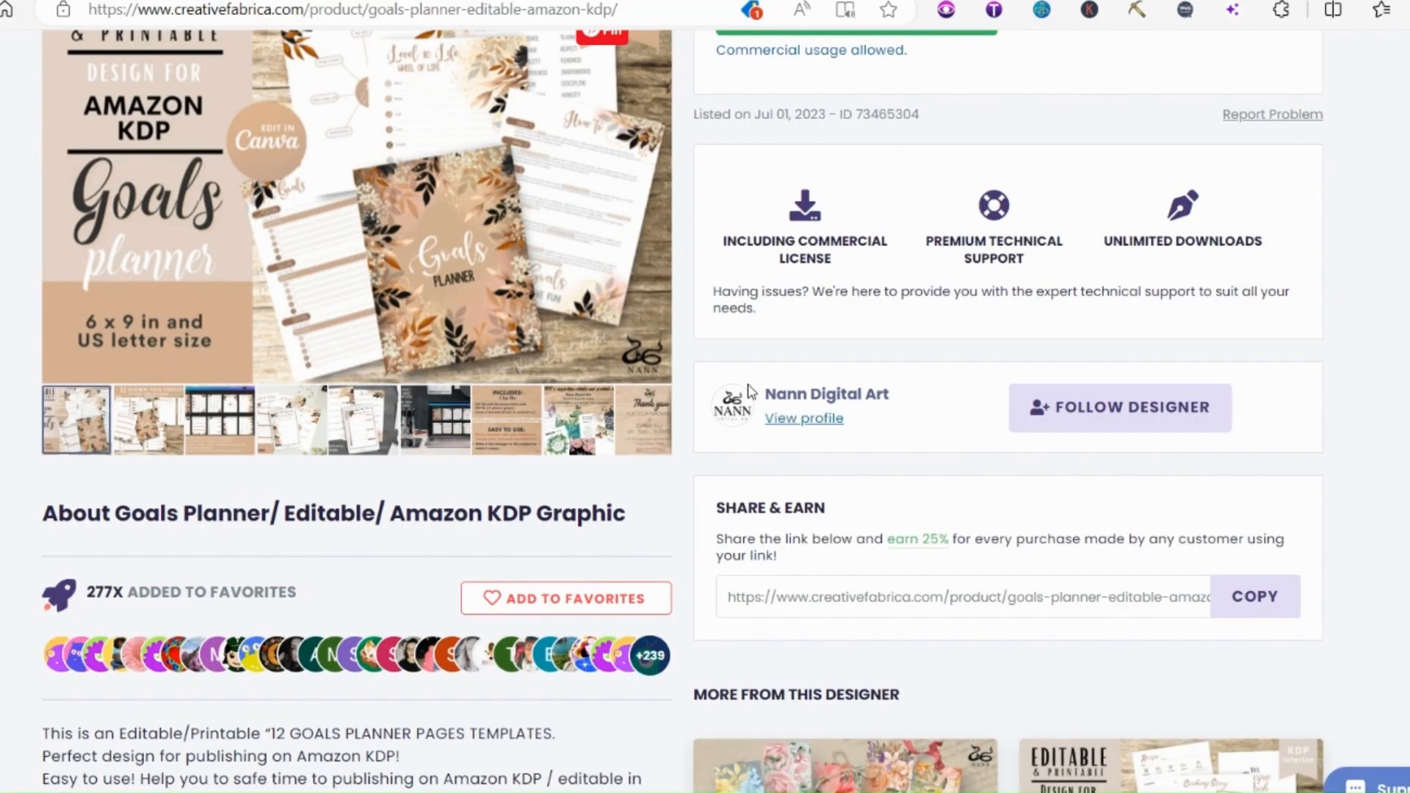
pyautogui.click(796, 417)
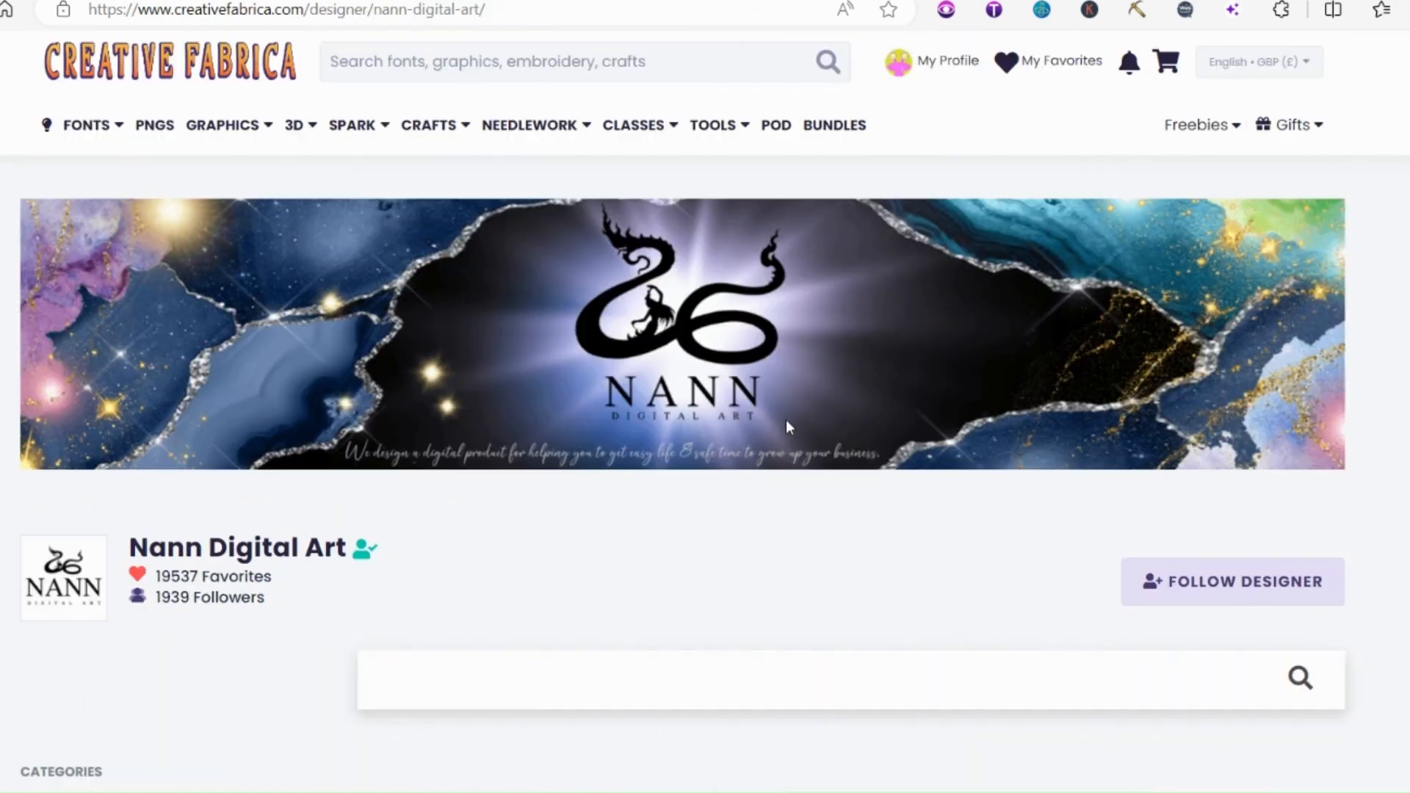
# - Examine the designer's products for journals and planners marked as editable in Canva for Amazon KDP
pyautogui.scroll(-9, 715, 485)
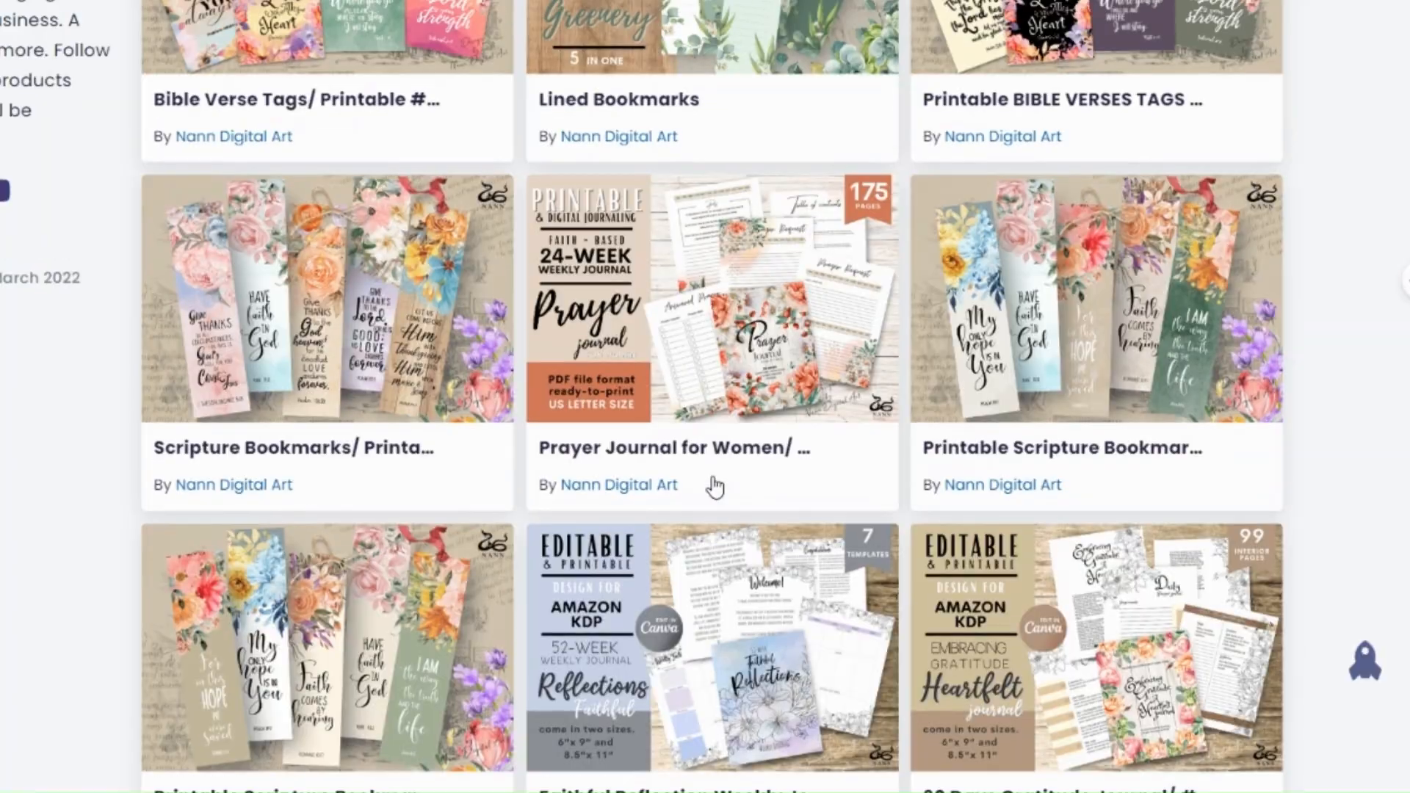
pyautogui.scroll(8, 734, 462)
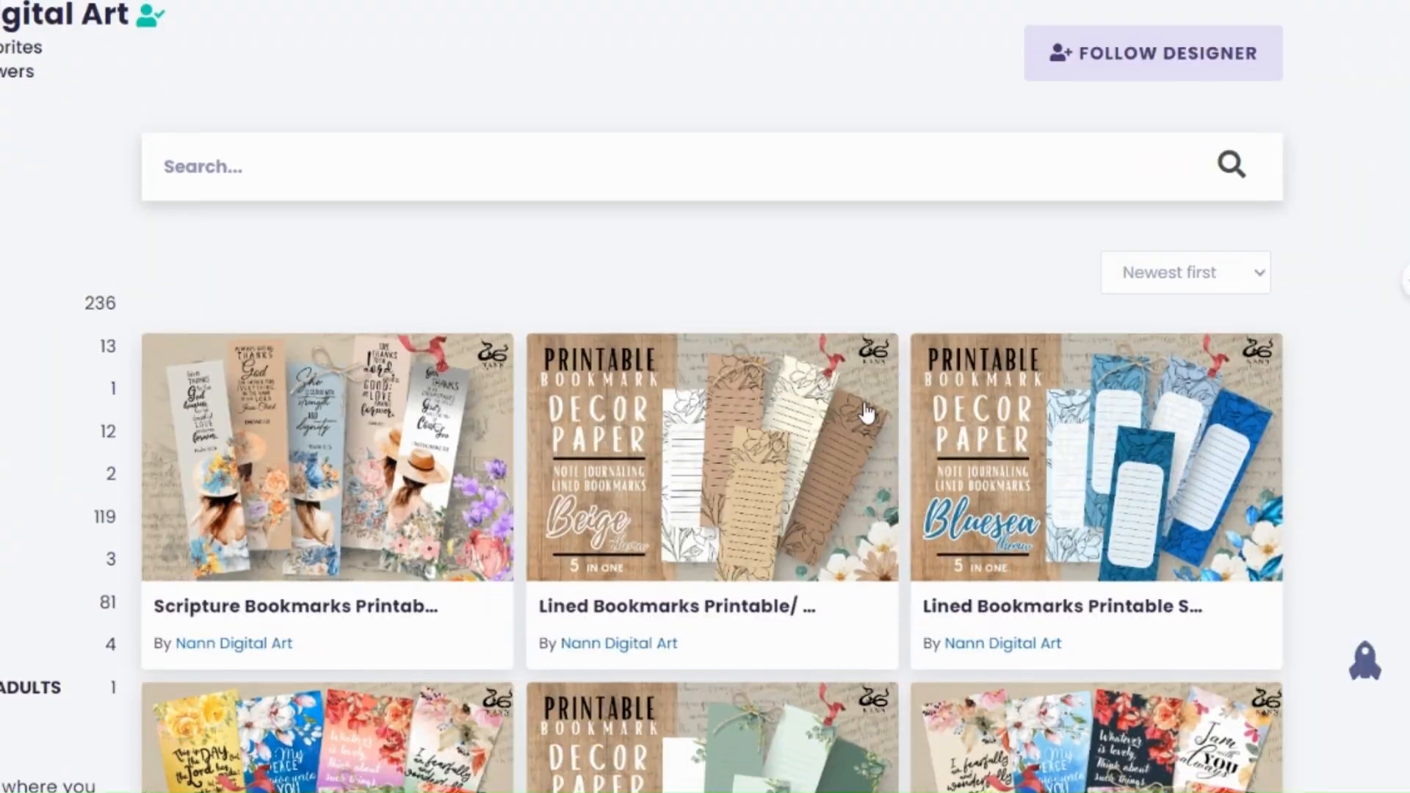
pyautogui.scroll(-15, 866, 413)
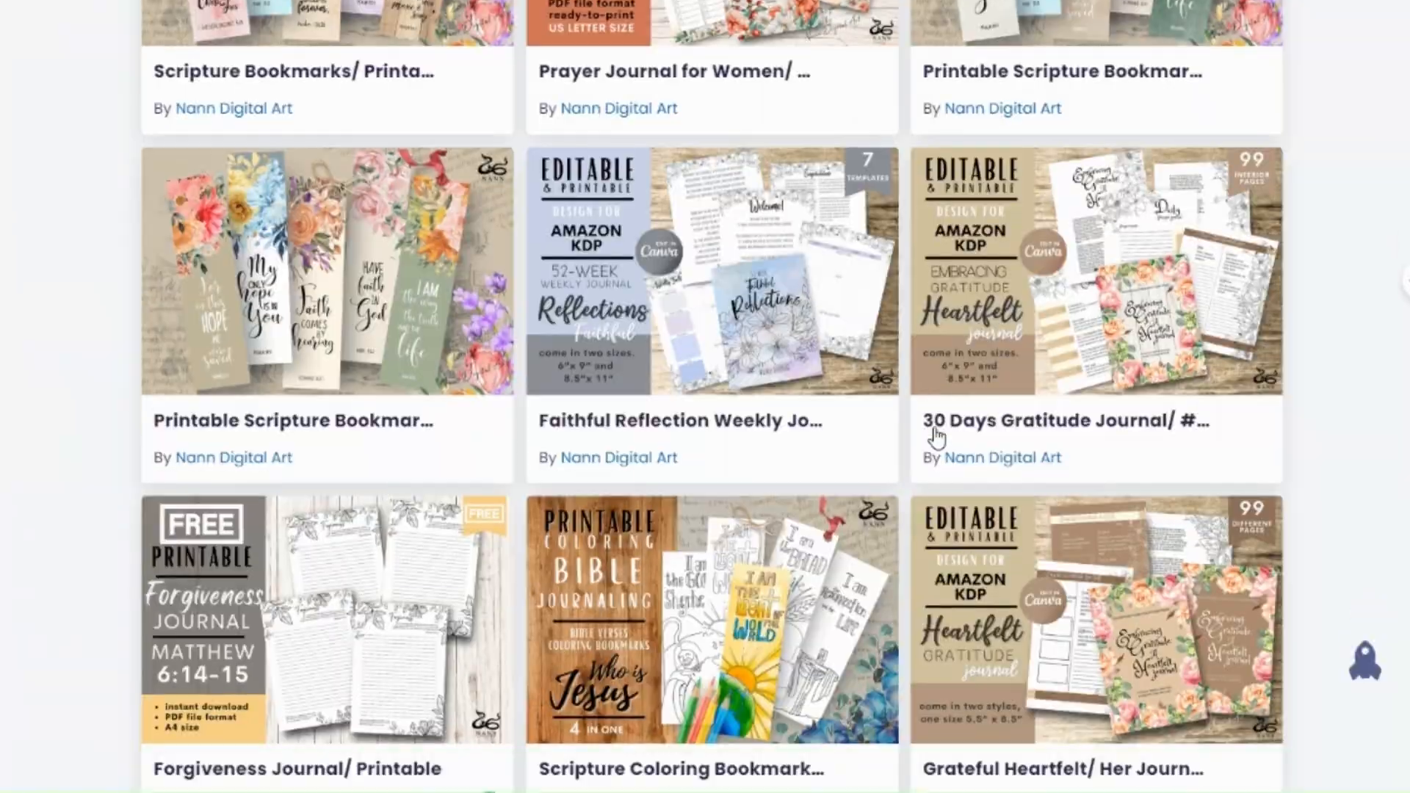
pyautogui.scroll(-10, 937, 437)
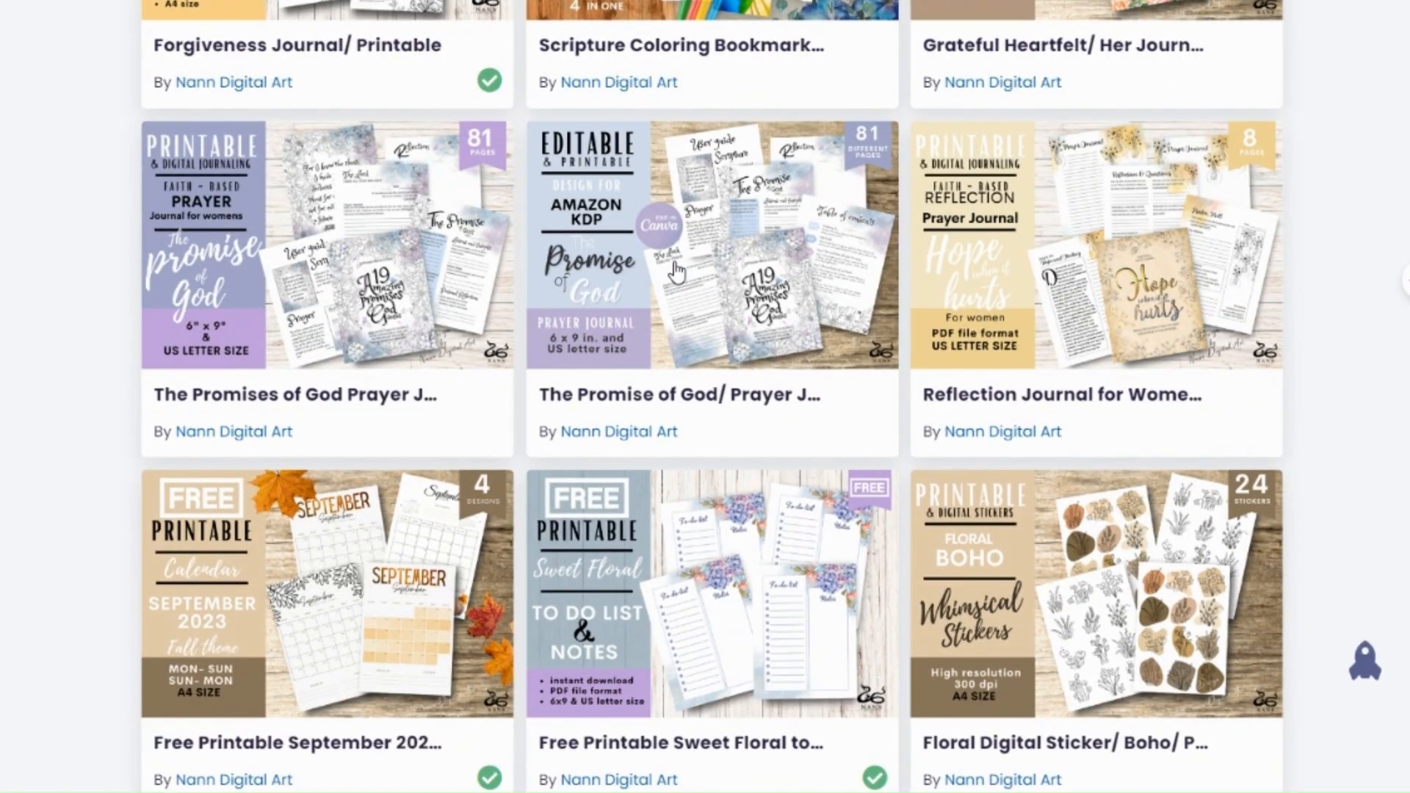
pyautogui.scroll(-5, 837, 341)
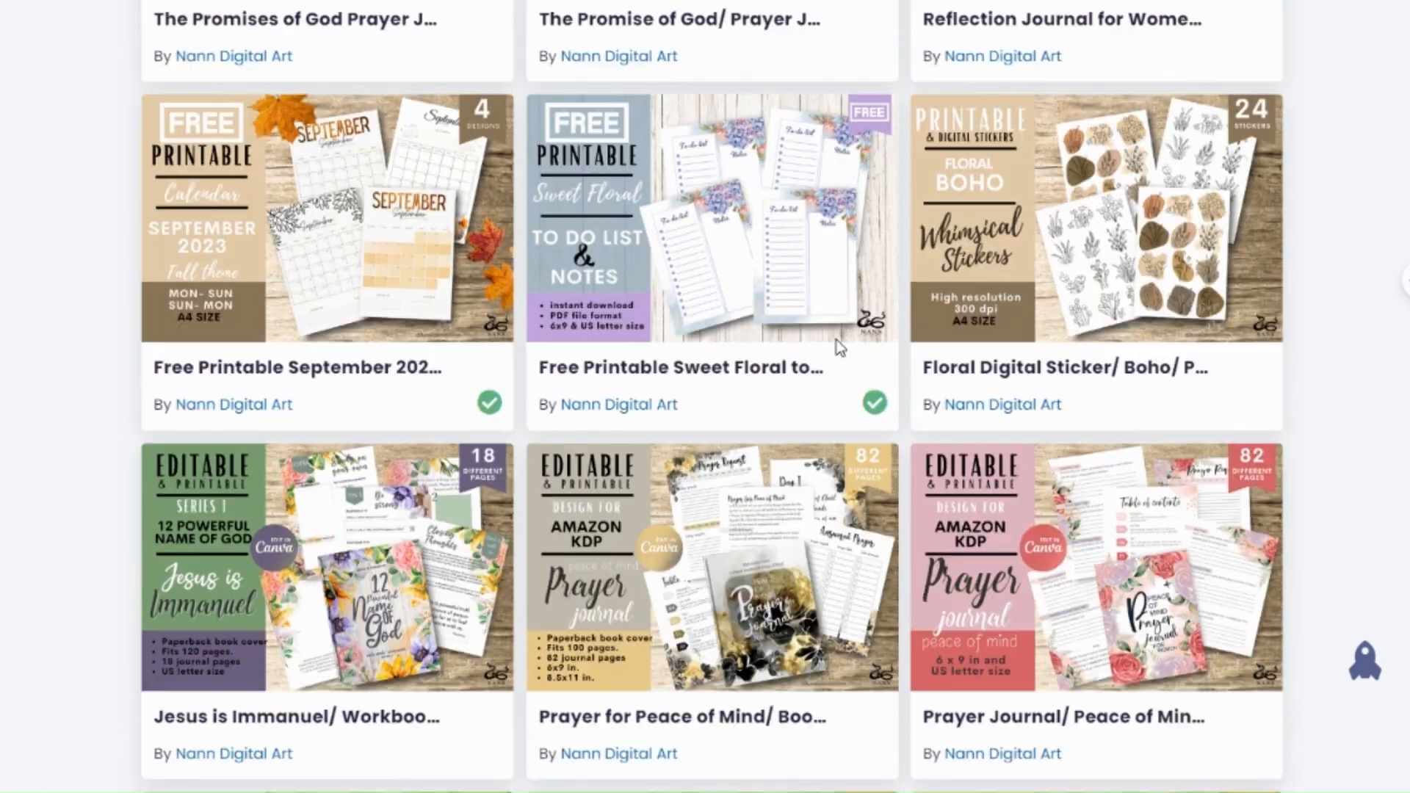
pyautogui.scroll(5, 837, 346)
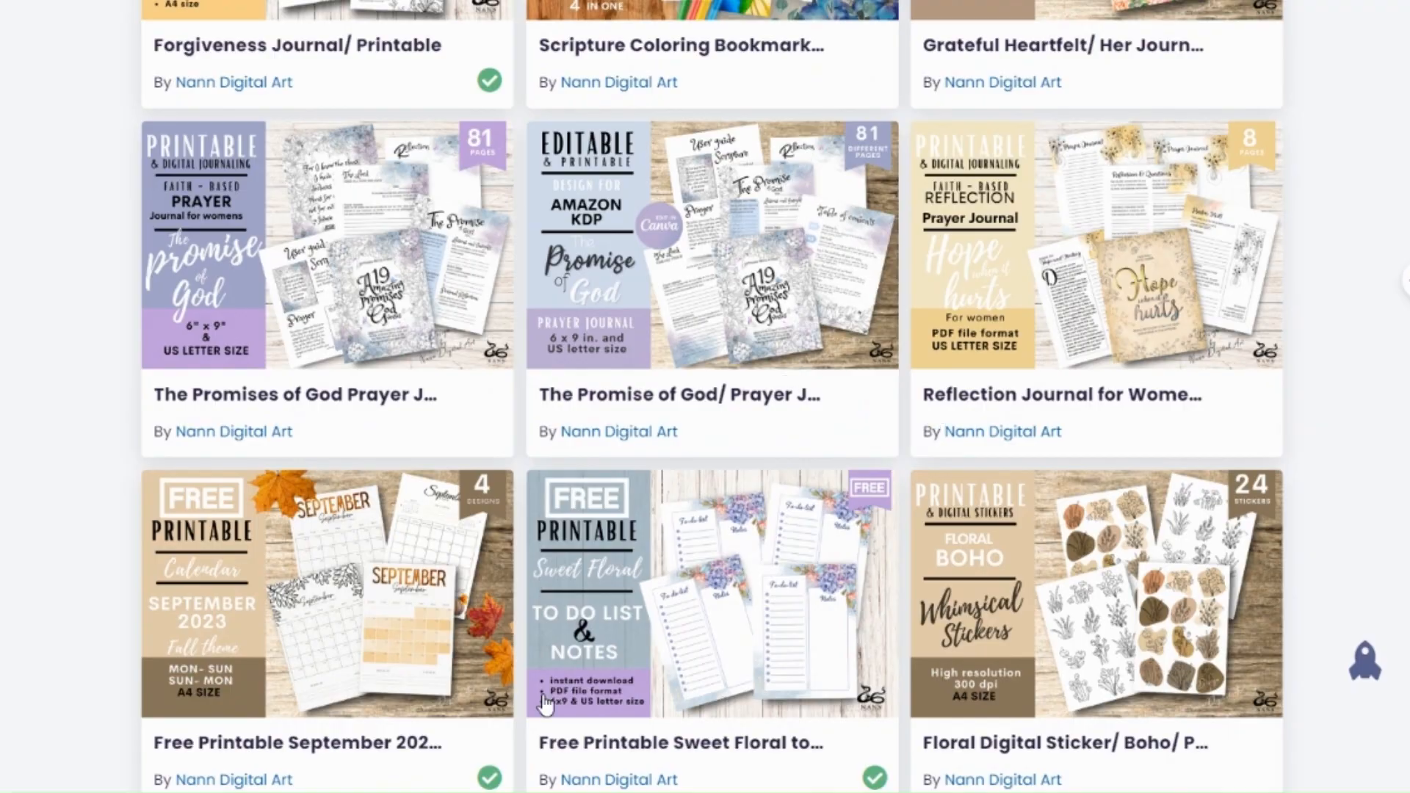
pyautogui.scroll(-6, 624, 669)
pyautogui.scroll(3, 678, 648)
pyautogui.scroll(-3, 757, 653)
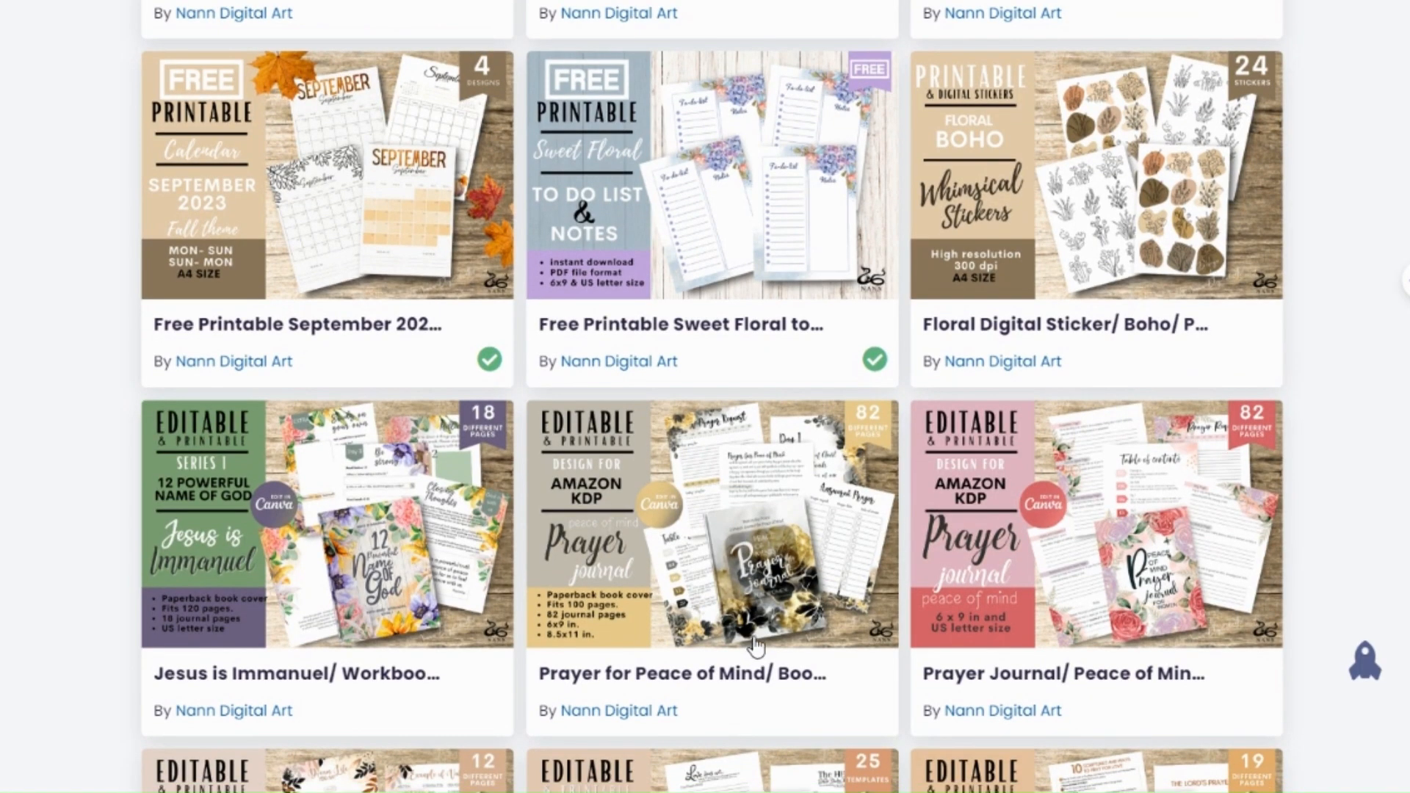
pyautogui.scroll(-4, 757, 652)
pyautogui.scroll(-6, 728, 628)
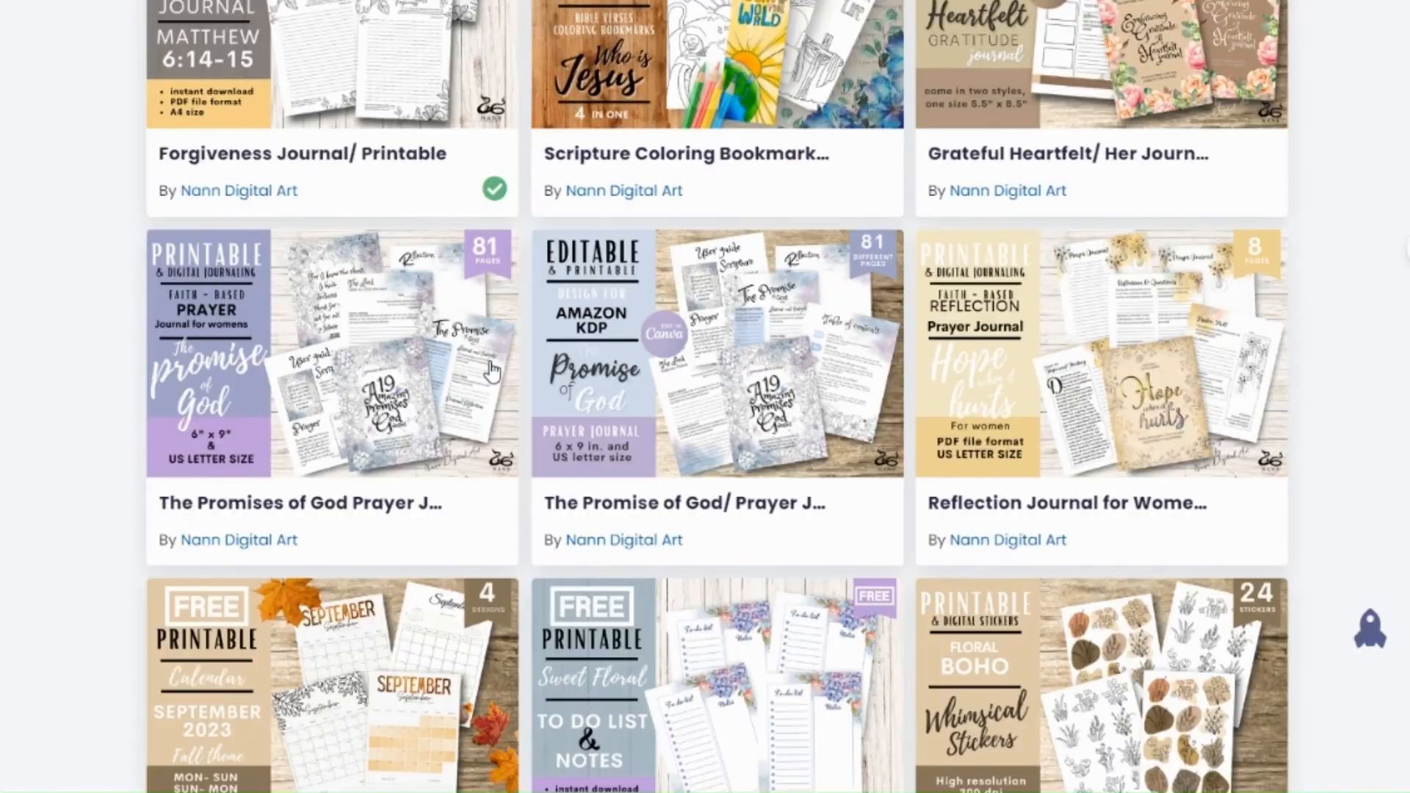
# - Download the editable "The Promise of God/ Prayer Journal" product and open the downloaded archive
pyautogui.click(520, 591)
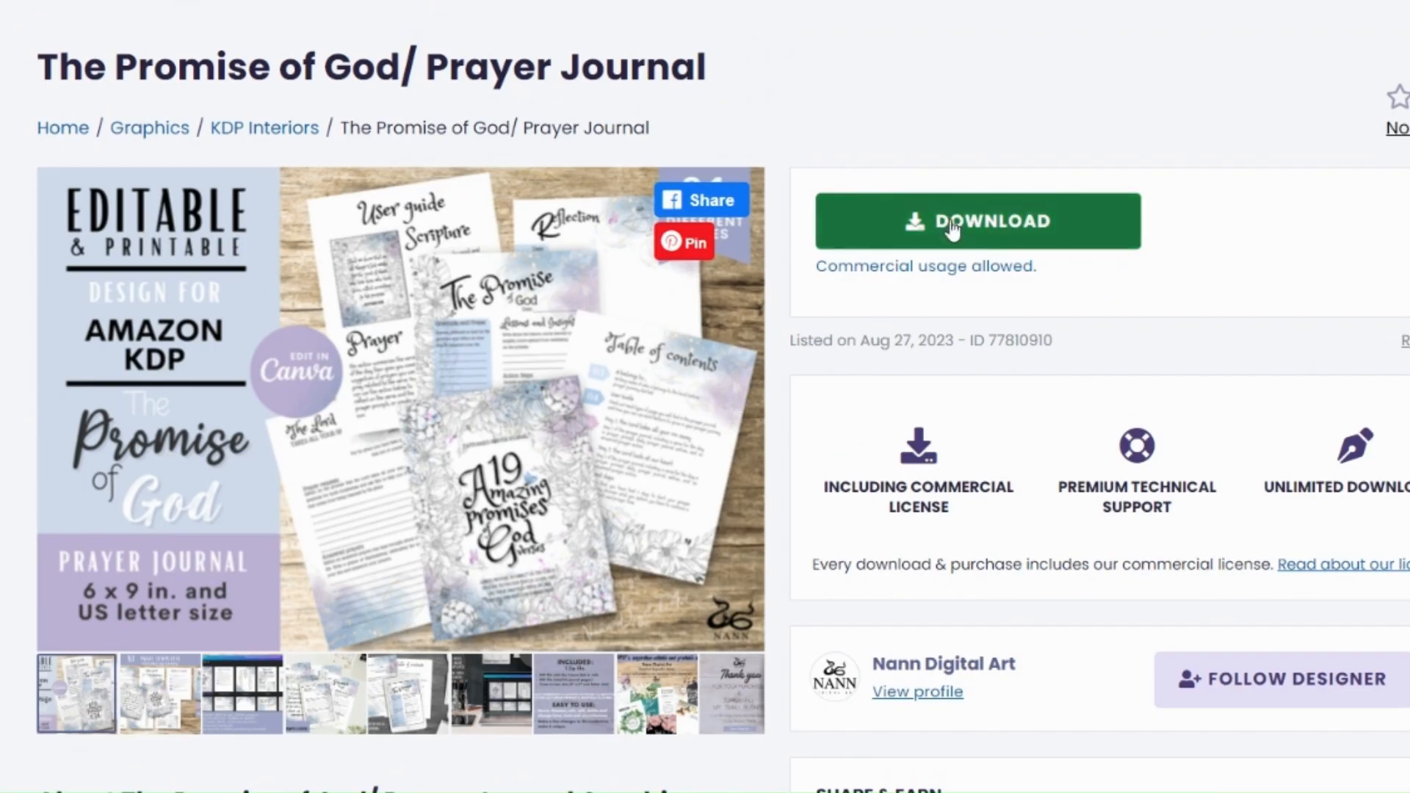
pyautogui.click(952, 230)
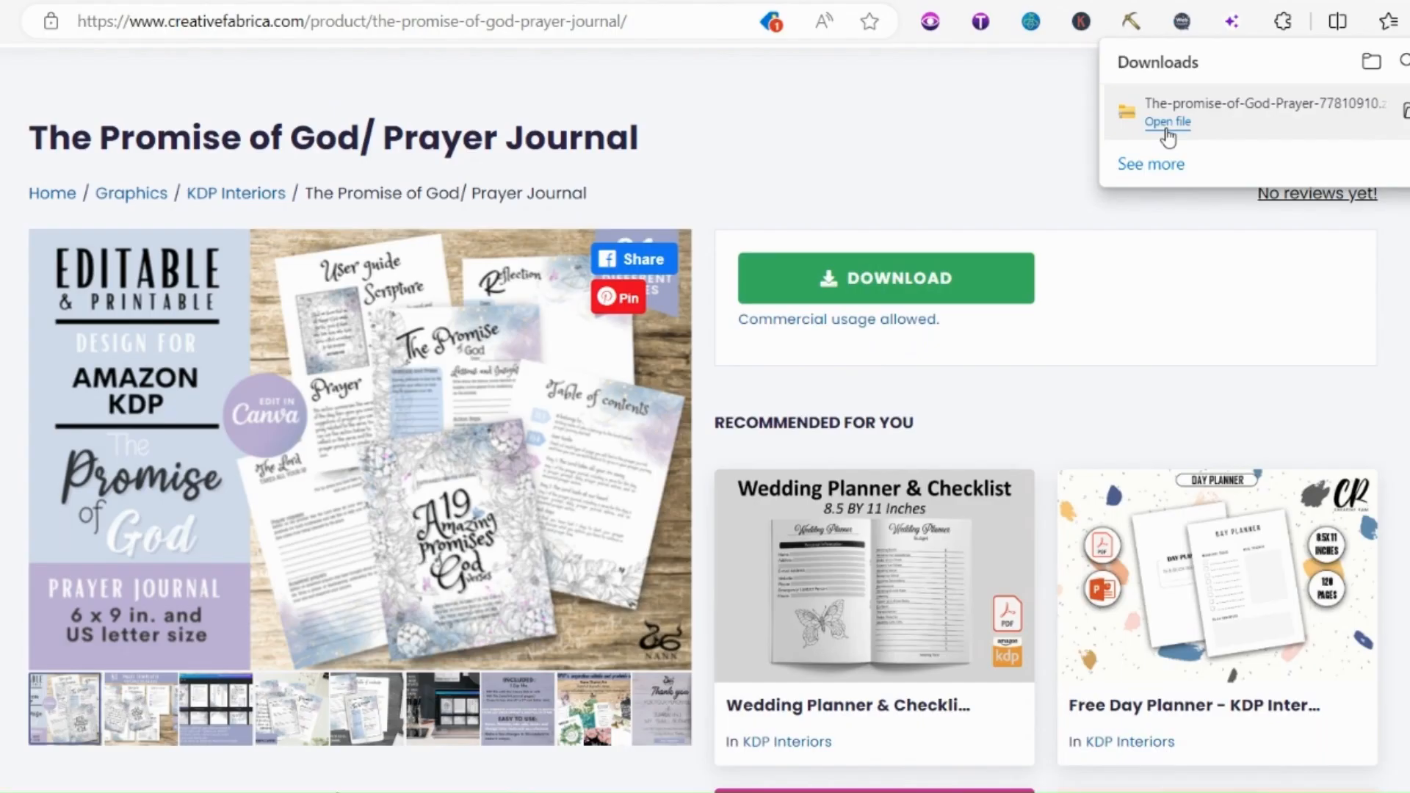
pyautogui.click(1168, 122)
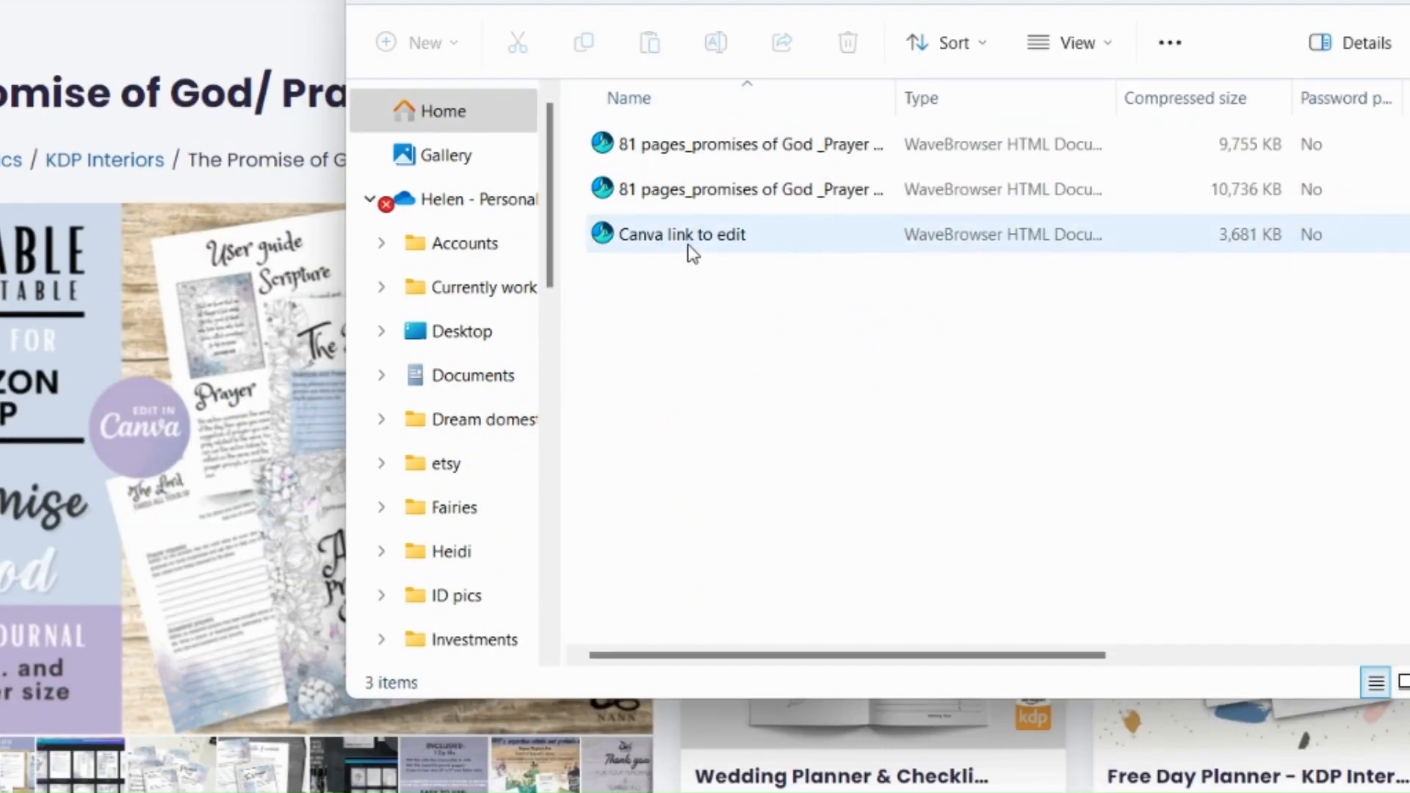
# - Open the "Canva link to edit" document and start a Canva copy of its 6x9 inch template
pyautogui.click(688, 254)
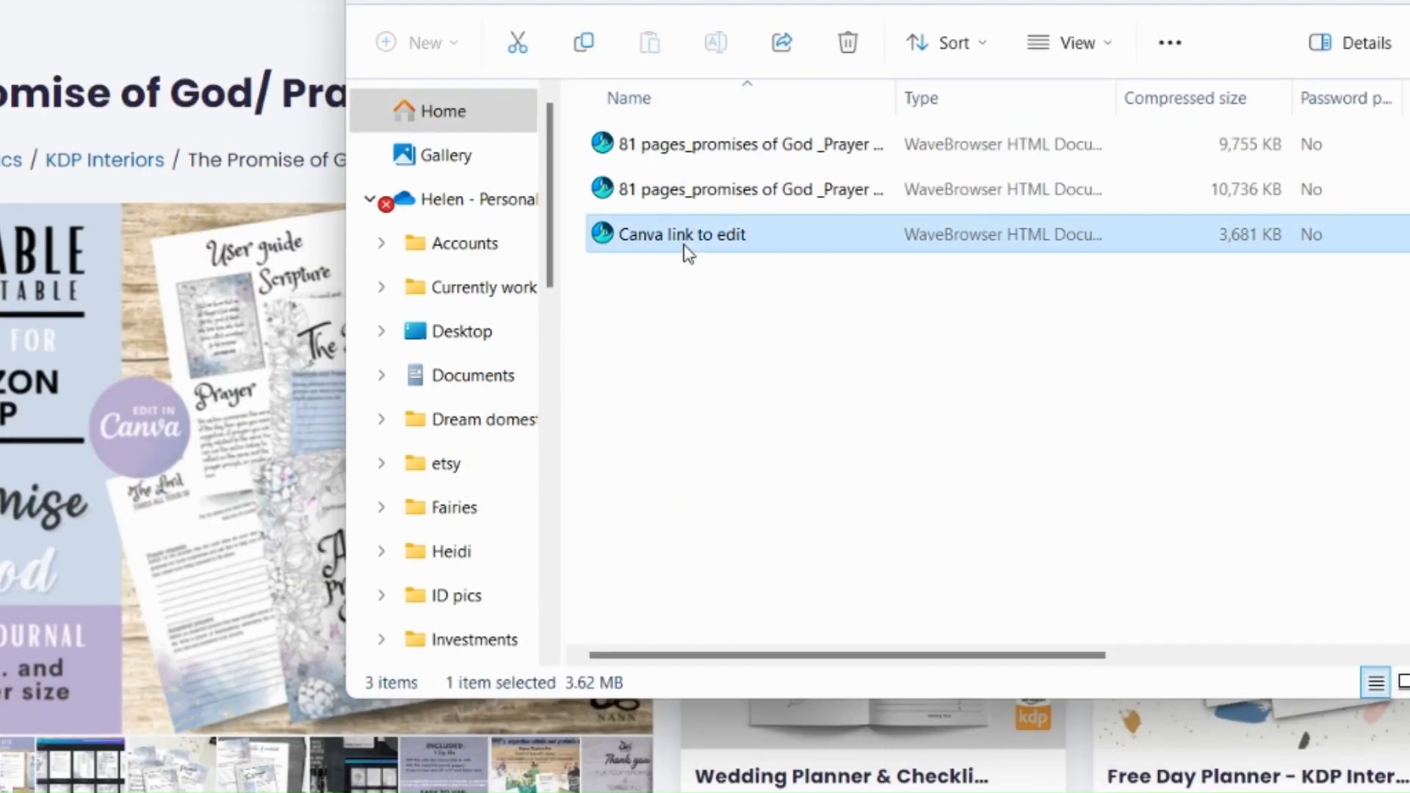
pyautogui.doubleClick(681, 243)
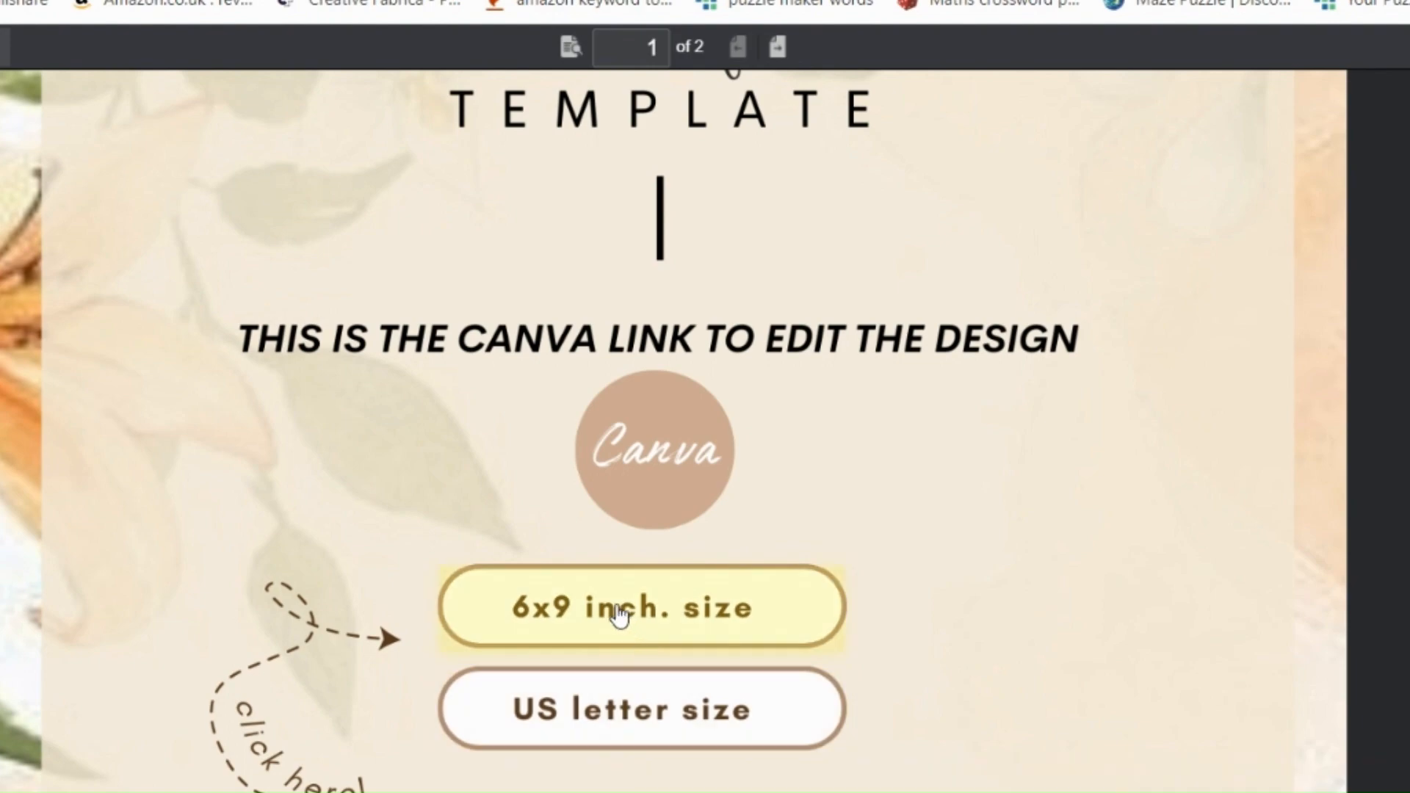
pyautogui.click(619, 614)
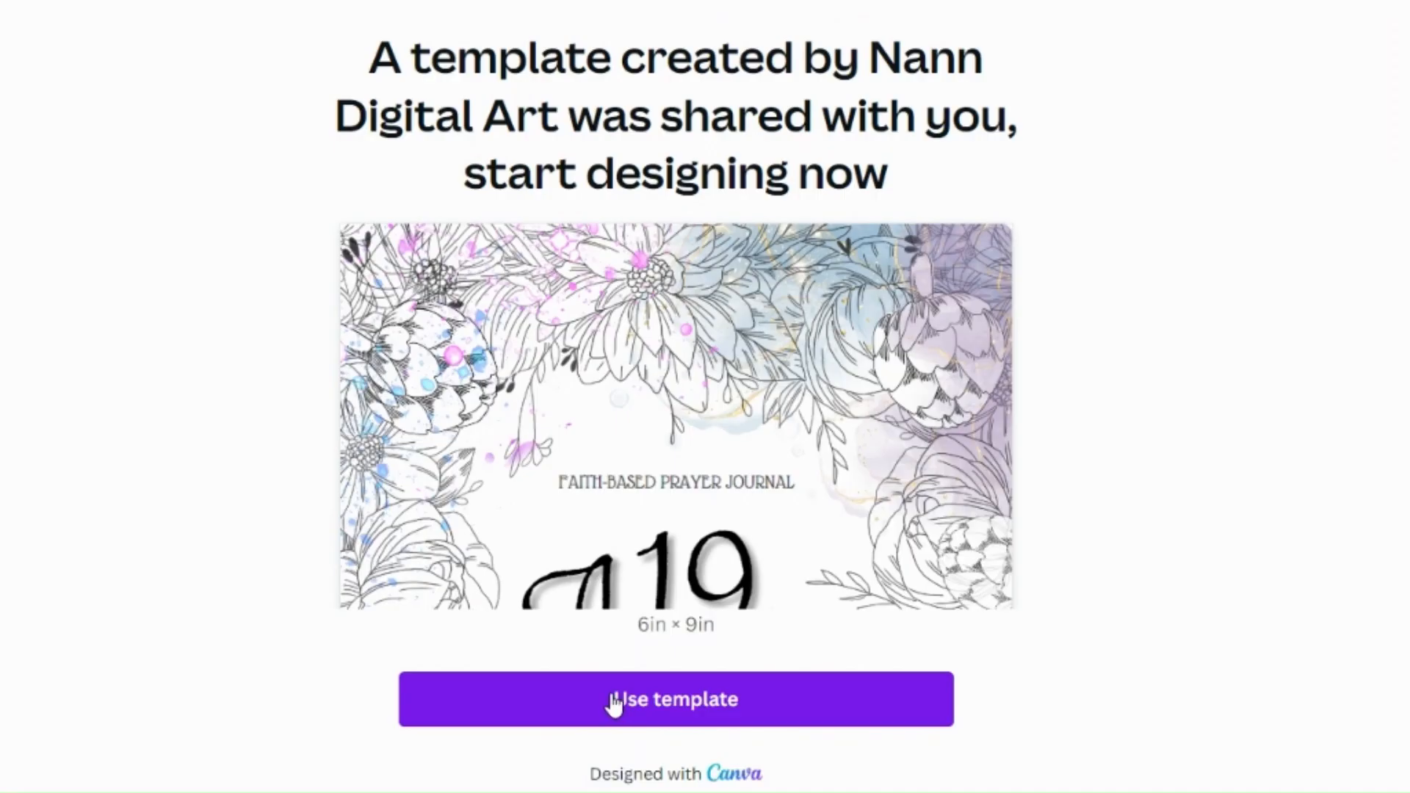
pyautogui.click(614, 704)
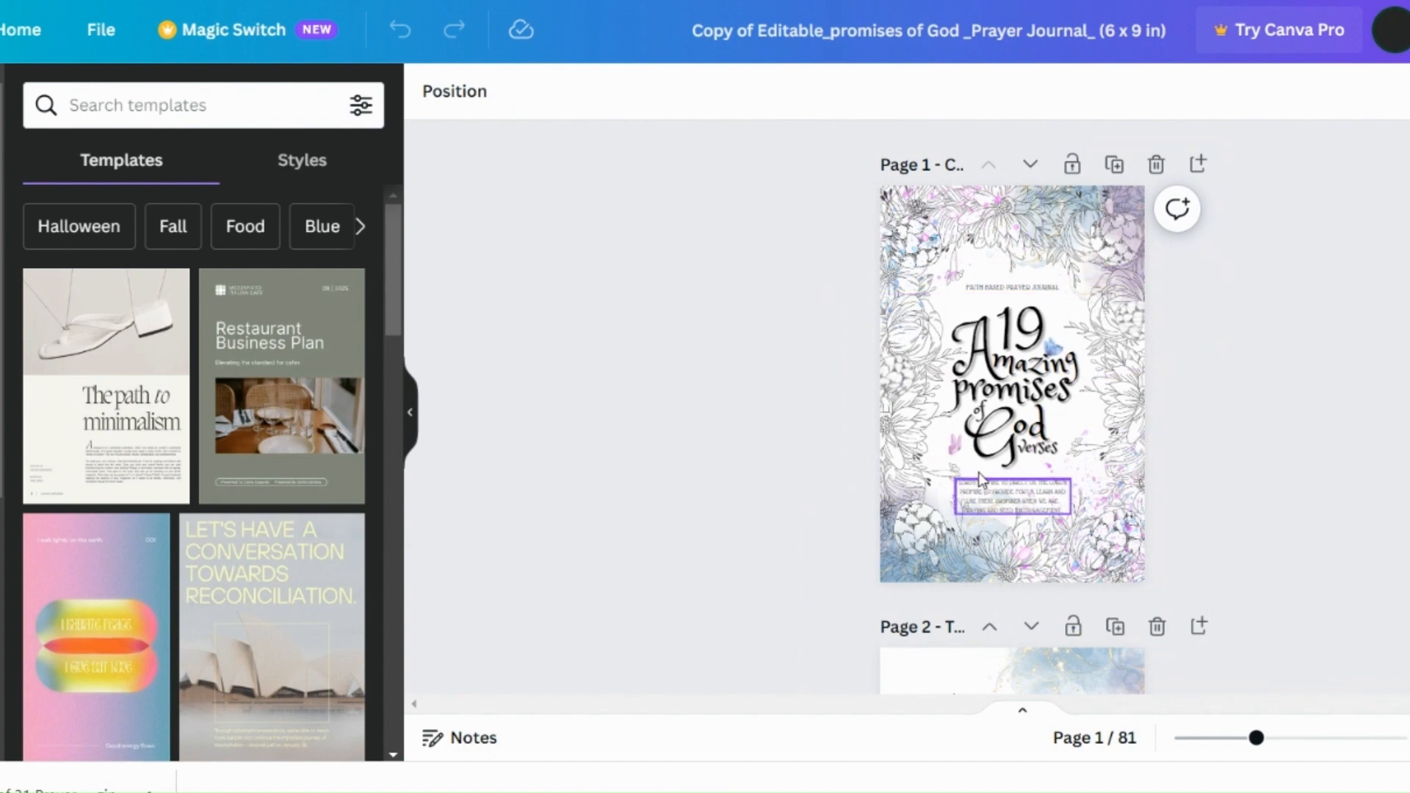
# - Look through the prayer journal template's pages to review the reflection, scripture and prayer layouts
pyautogui.scroll(-2, 1188, 547)
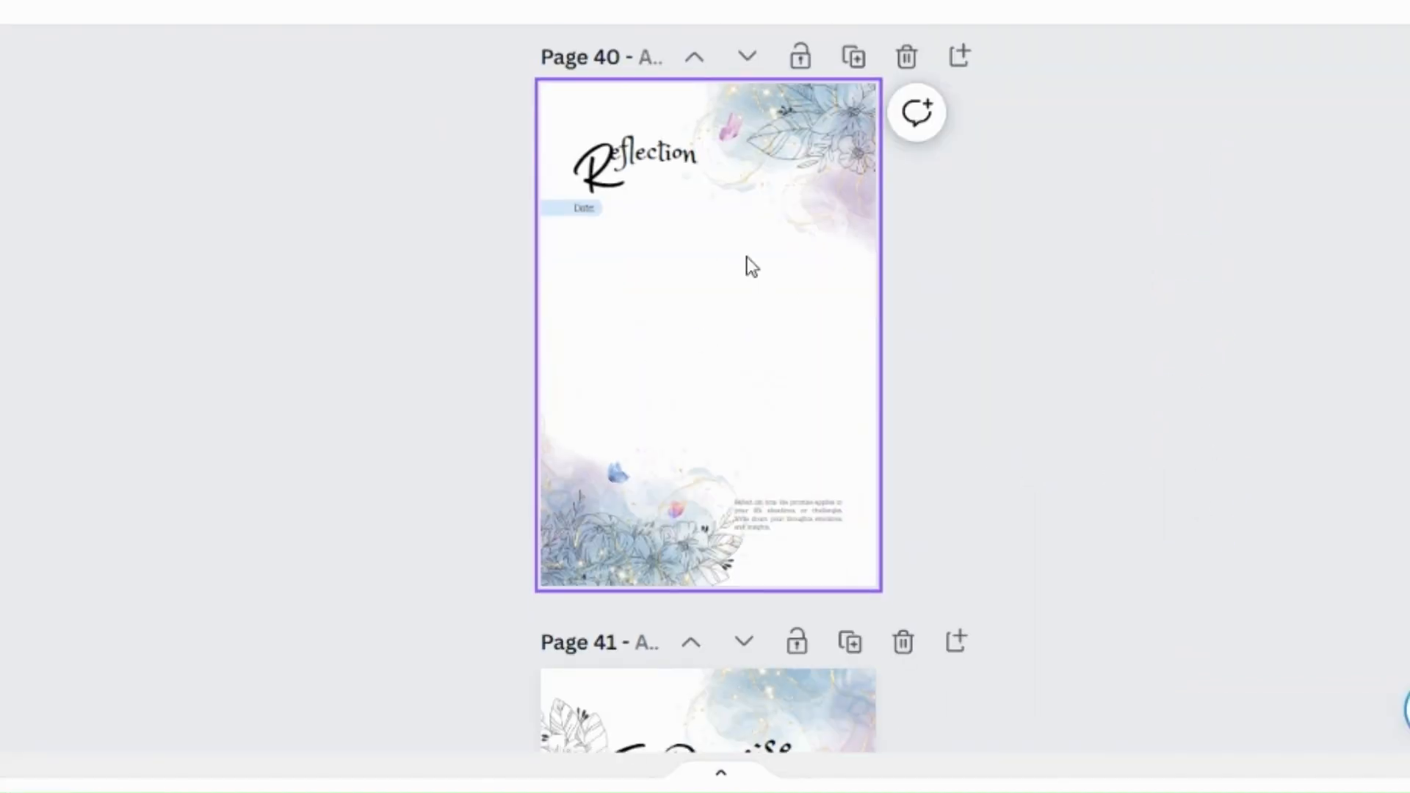
pyautogui.scroll(-15, 661, 304)
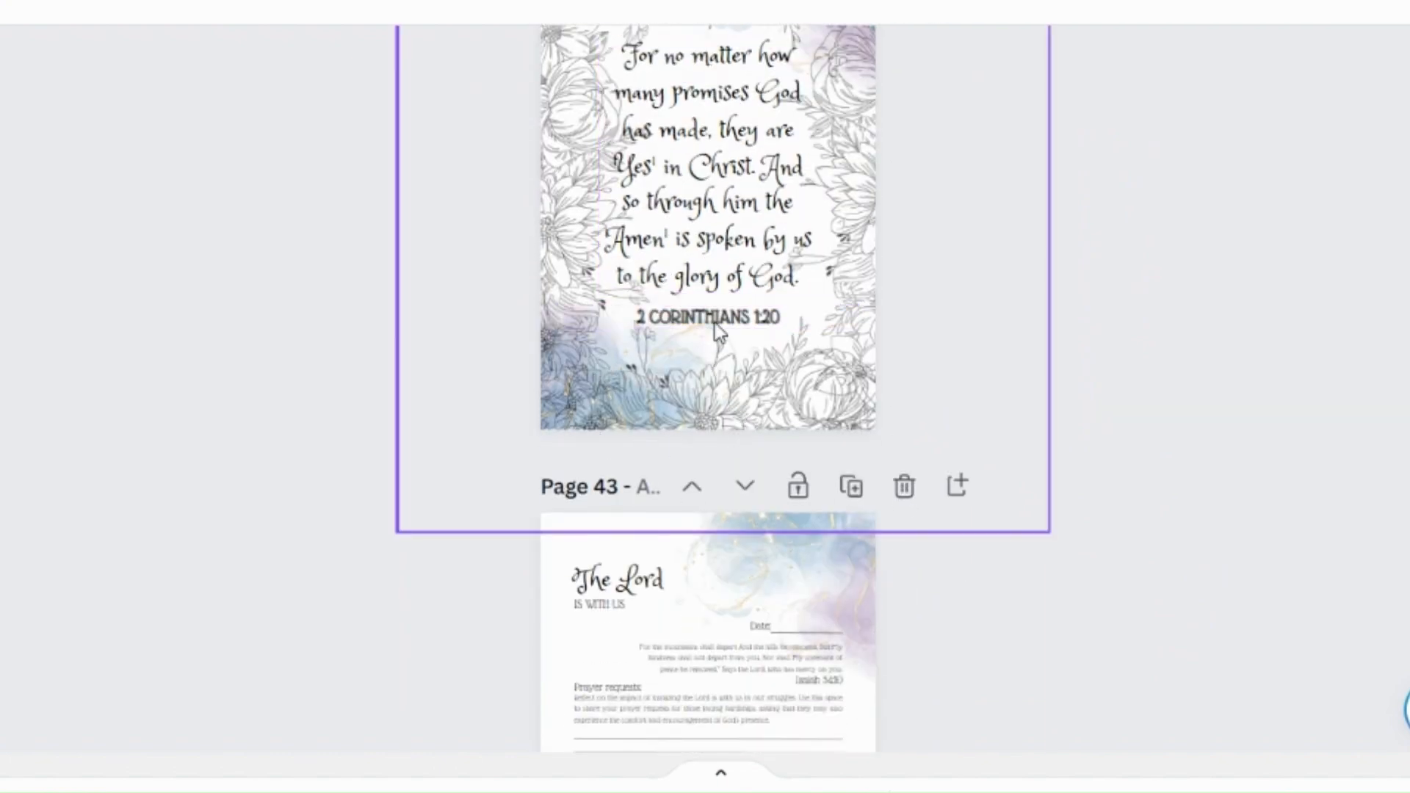
pyautogui.scroll(2, 725, 312)
pyautogui.scroll(9, 722, 309)
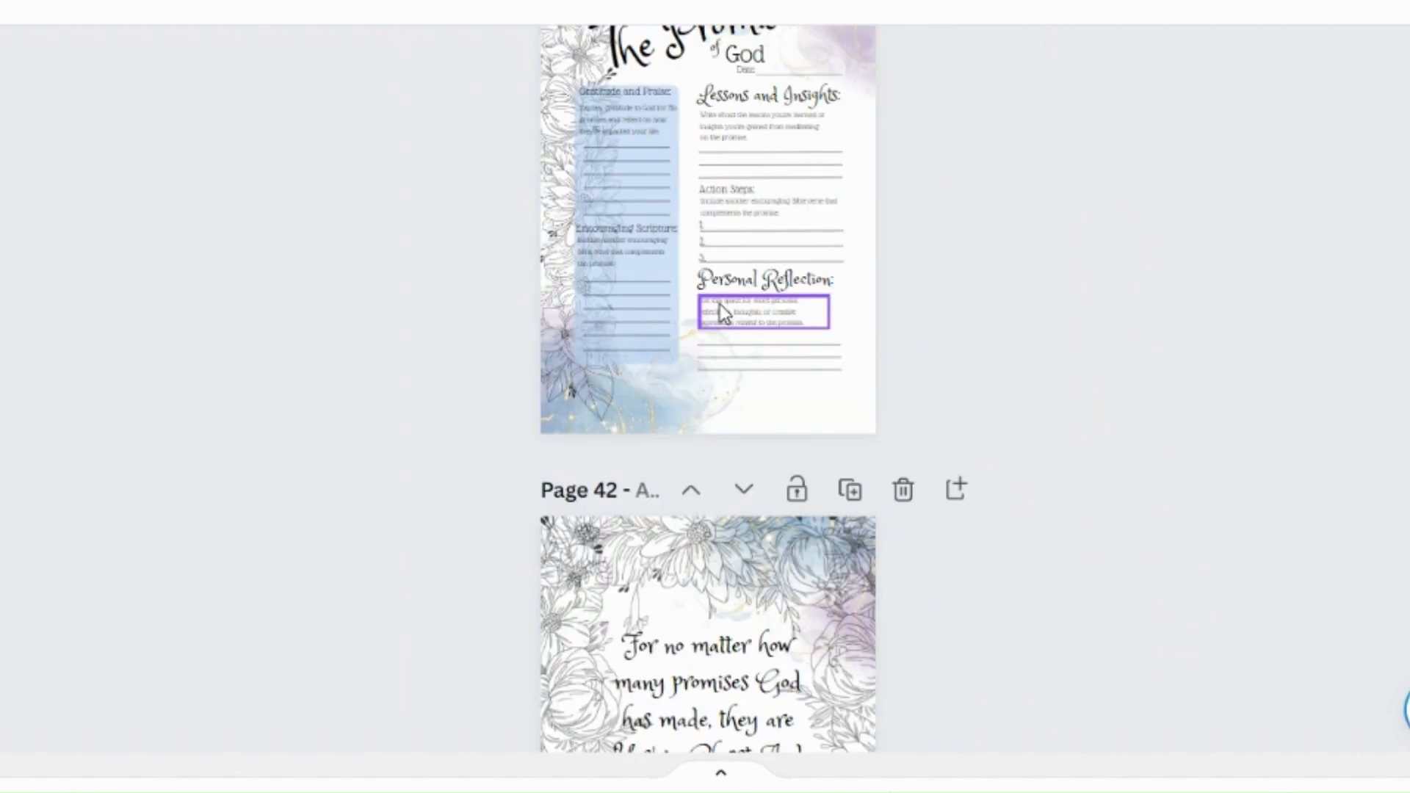
pyautogui.scroll(-13, 721, 305)
pyautogui.scroll(-20, 690, 345)
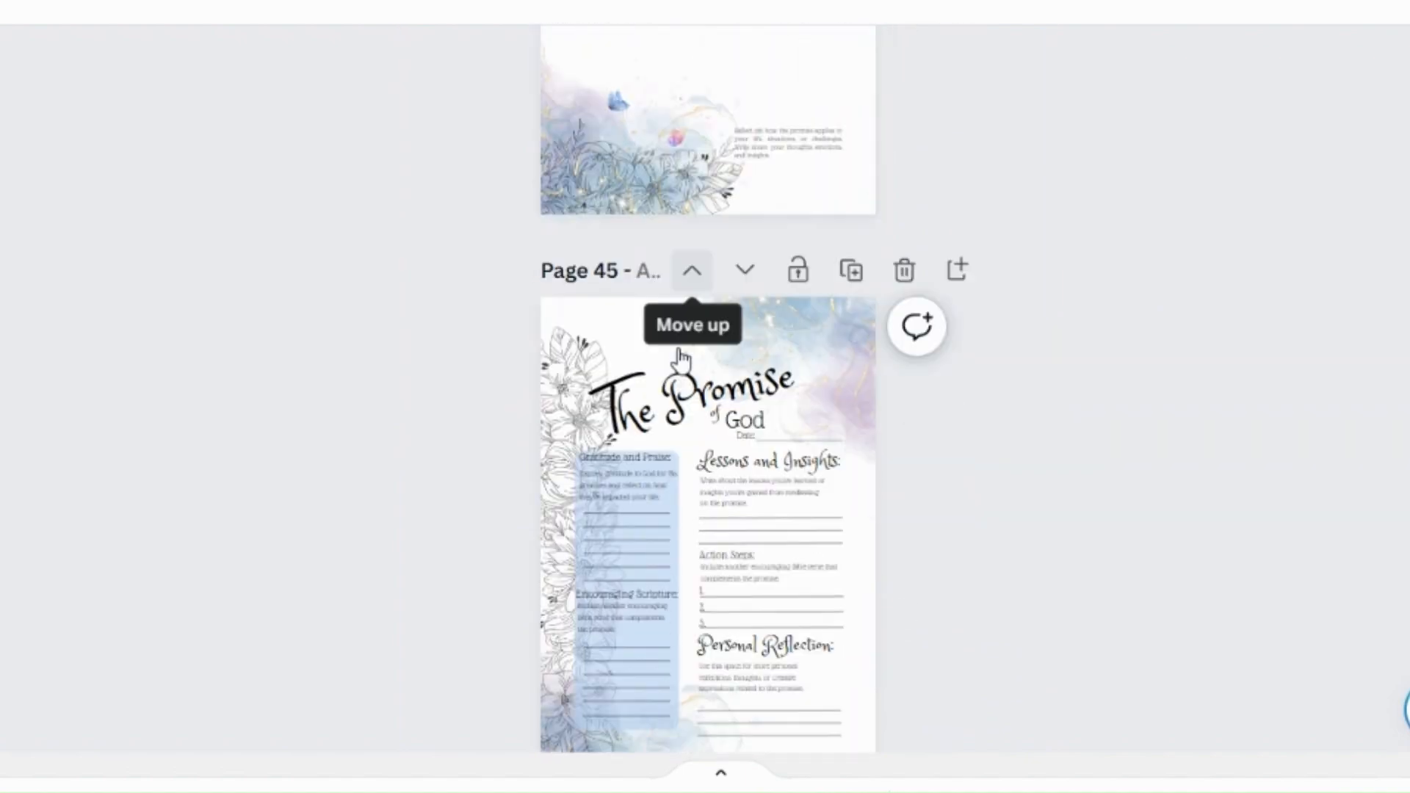
pyautogui.scroll(-15, 675, 355)
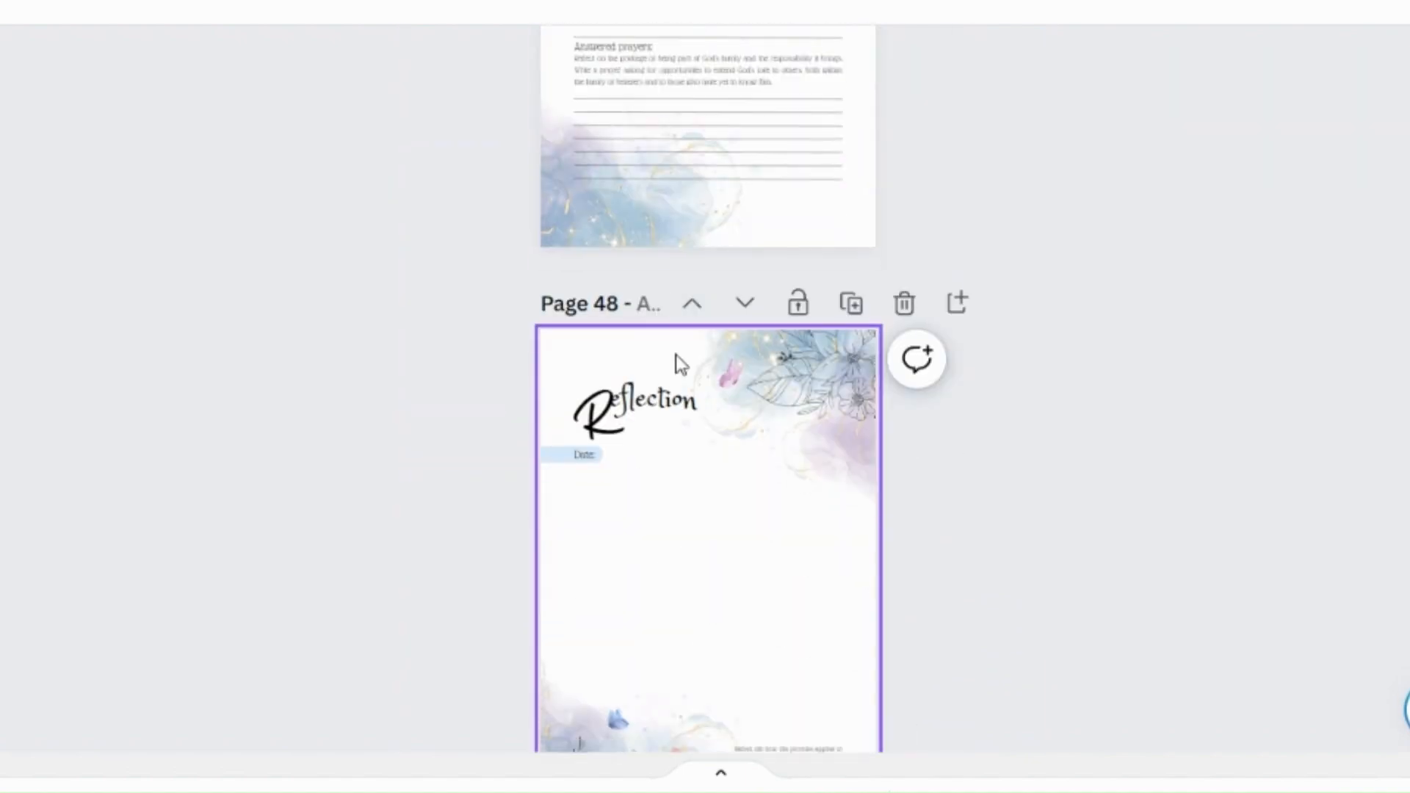
# - Check the template's scripture pages, user guide and opening prayer pages for repeated layouts
pyautogui.scroll(-8, 660, 363)
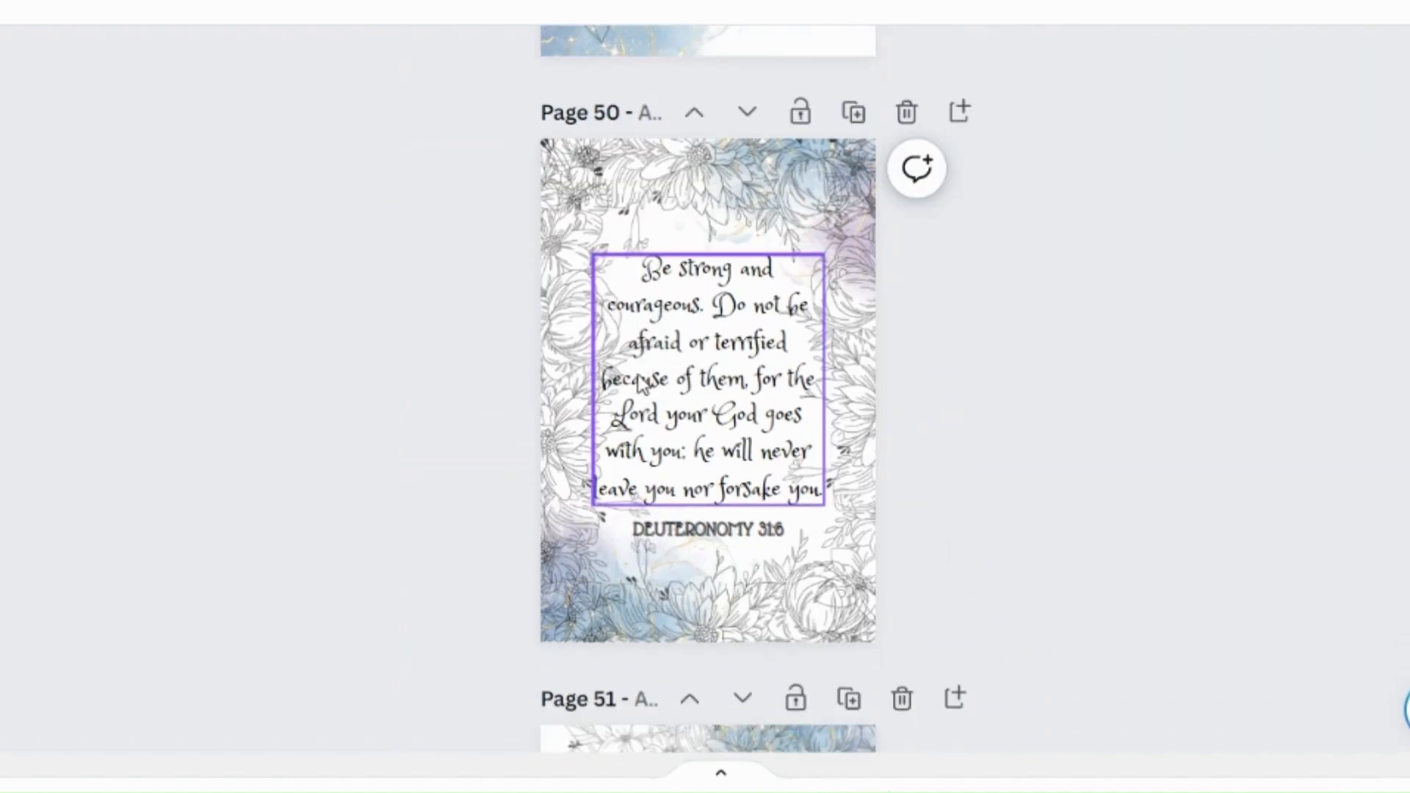
pyautogui.scroll(-10, 633, 388)
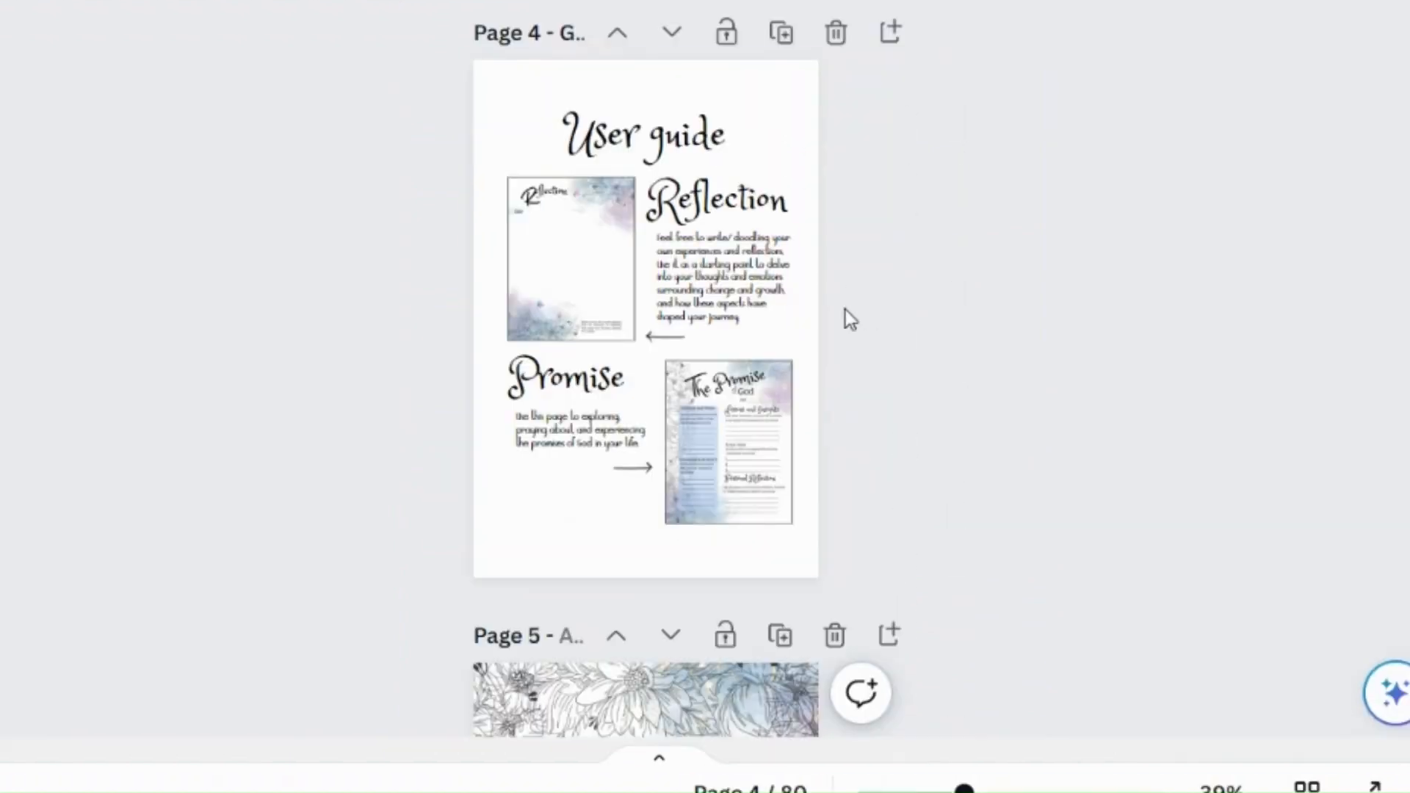
pyautogui.scroll(2, 845, 310)
pyautogui.scroll(-10, 844, 310)
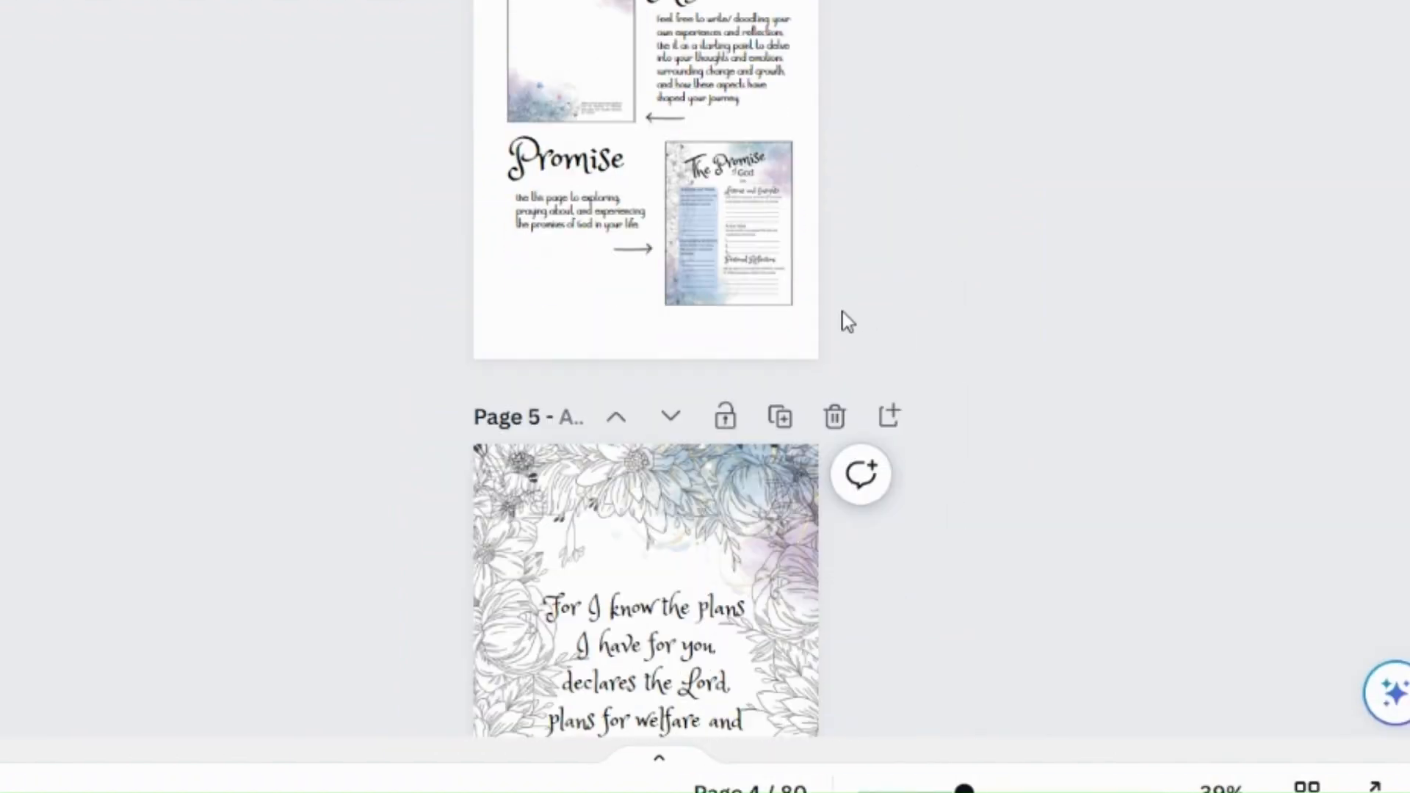
pyautogui.scroll(-4, 742, 479)
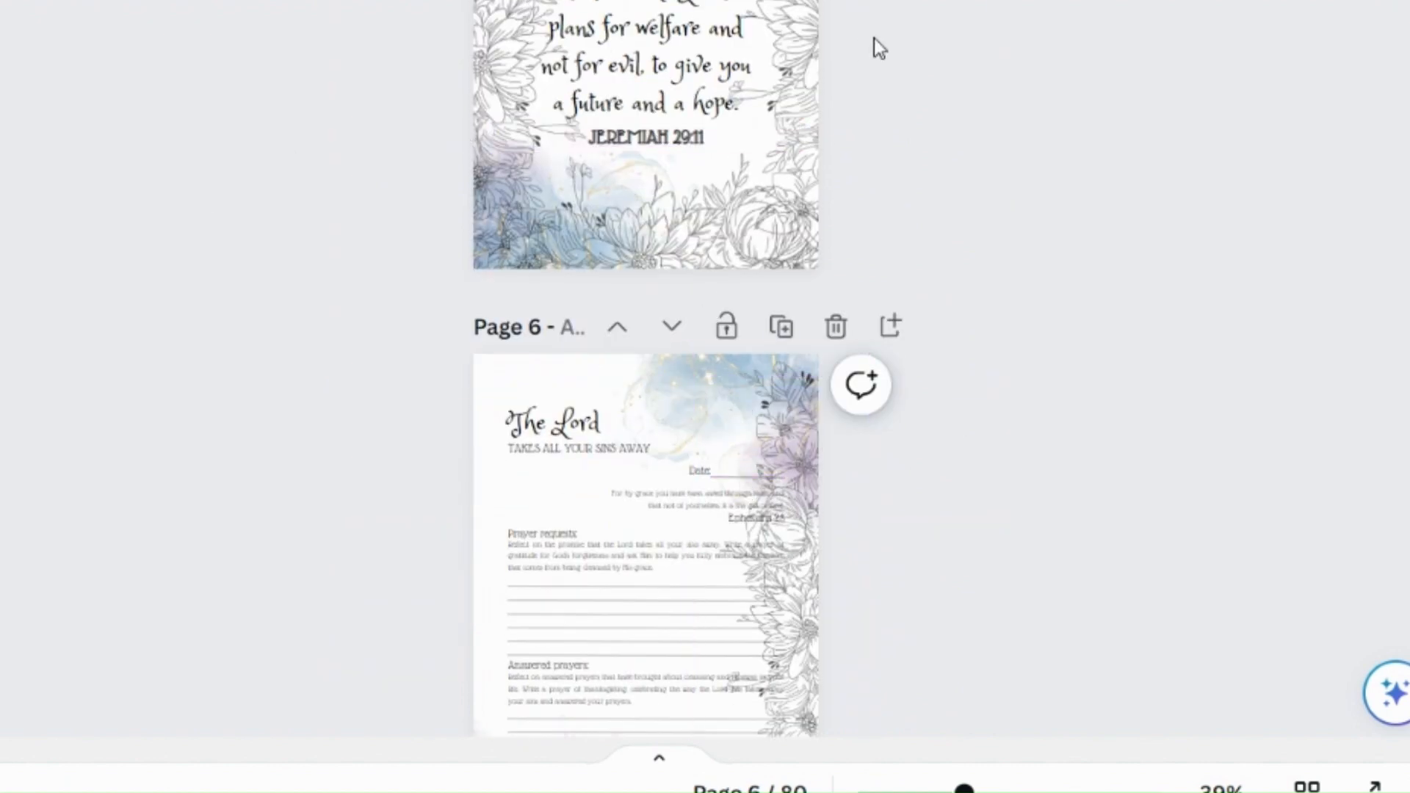
pyautogui.scroll(-12, 425, 125)
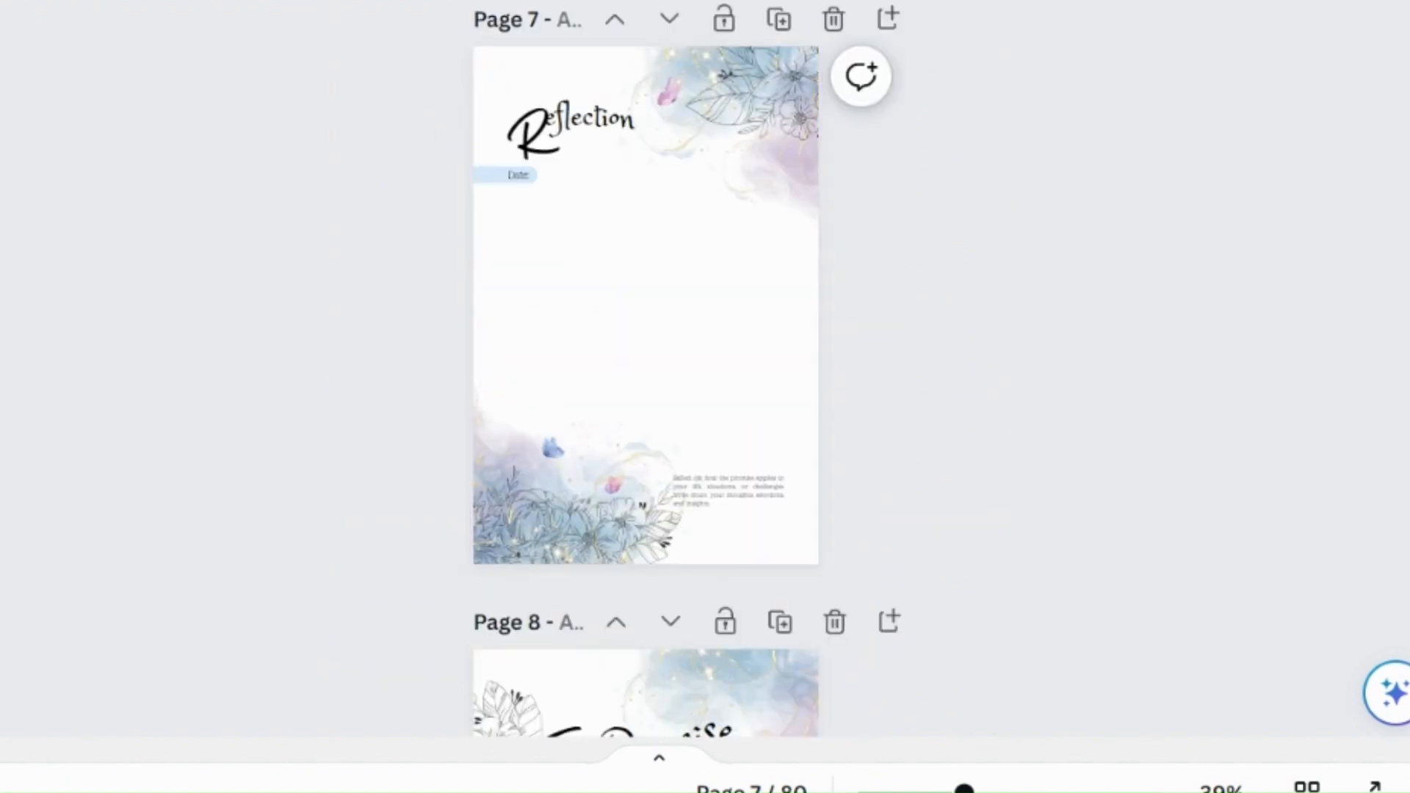
# - Delete the Reflection page at page 75 and the Promise of God and Hebrews 13:5-6 pages that follow it
pyautogui.press('End')
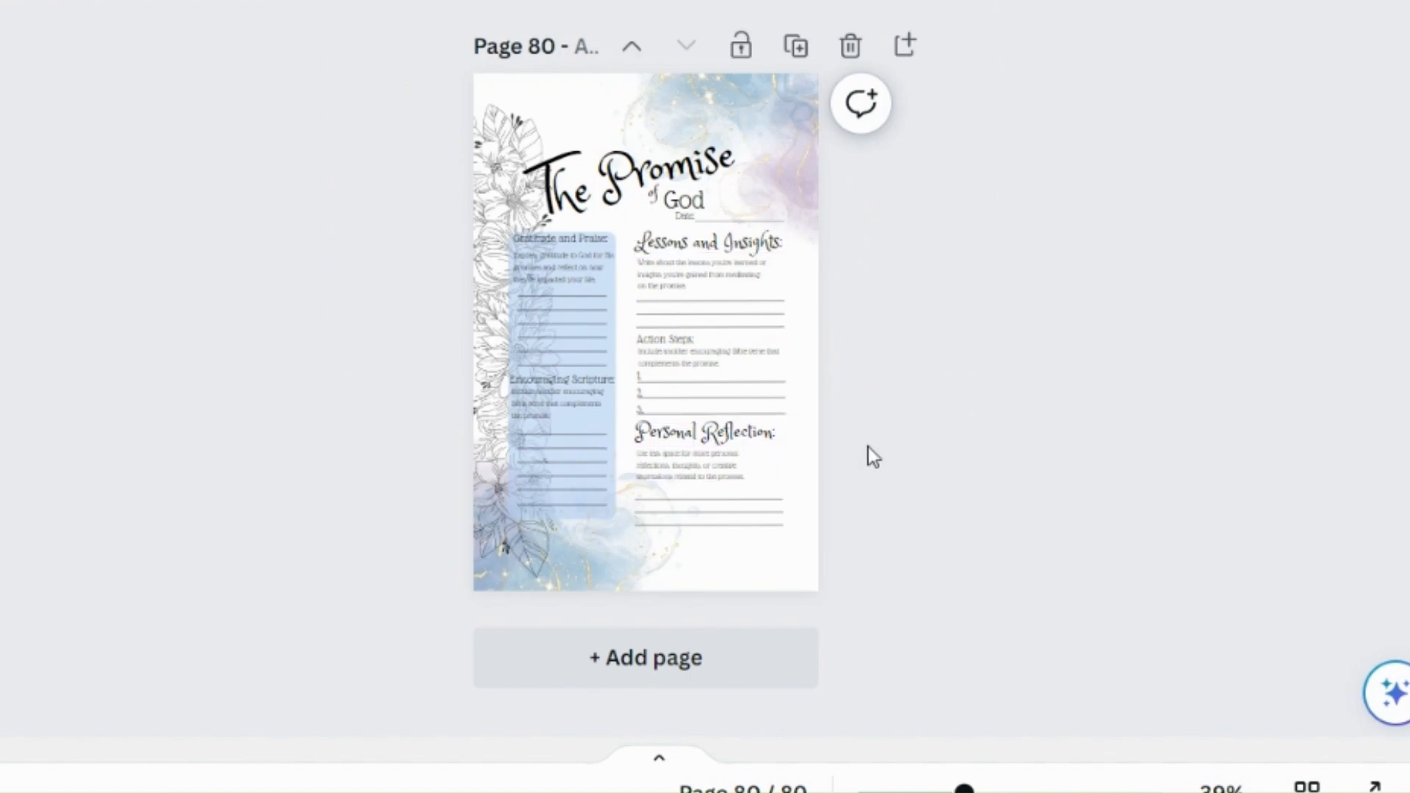
pyautogui.scroll(6, 870, 456)
pyautogui.scroll(3, 873, 468)
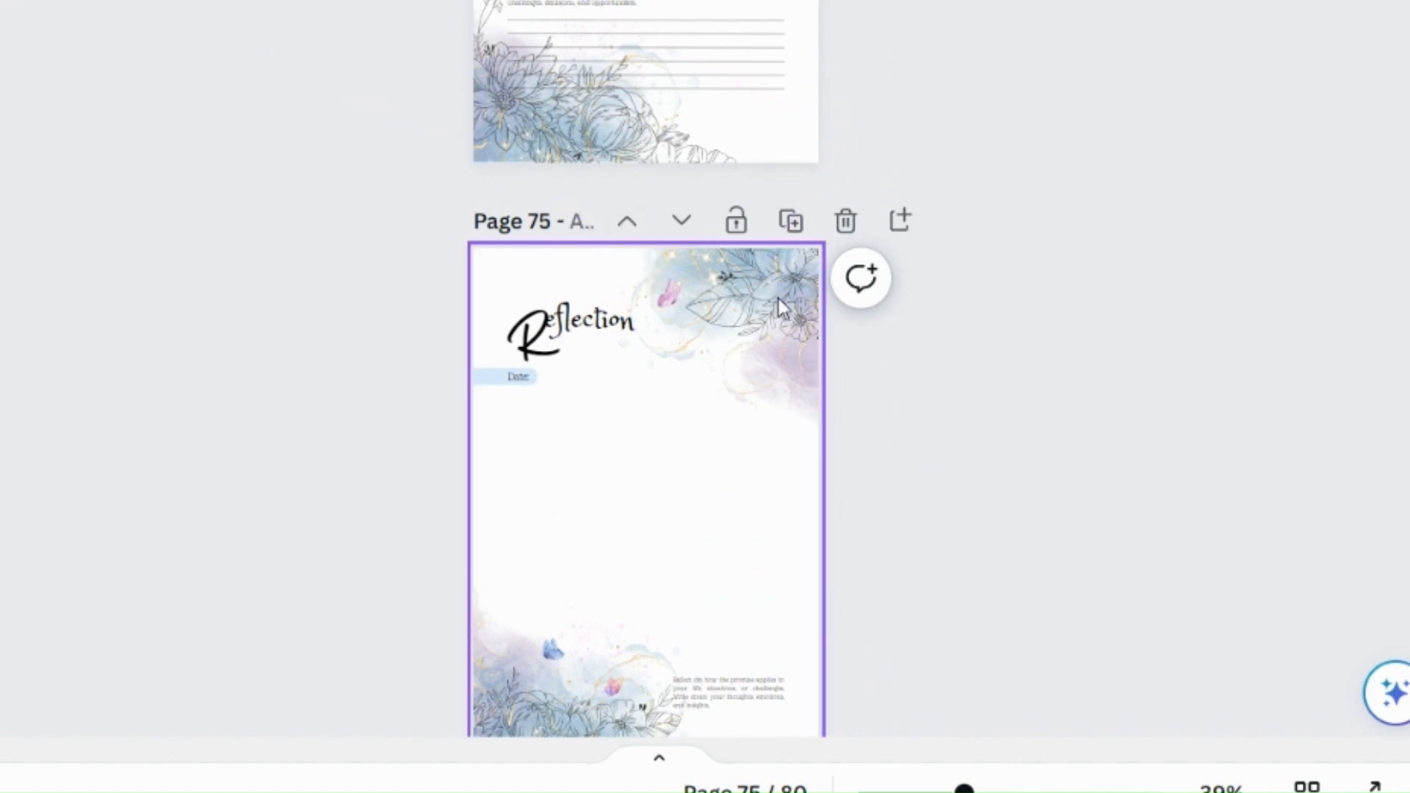
pyautogui.click(845, 229)
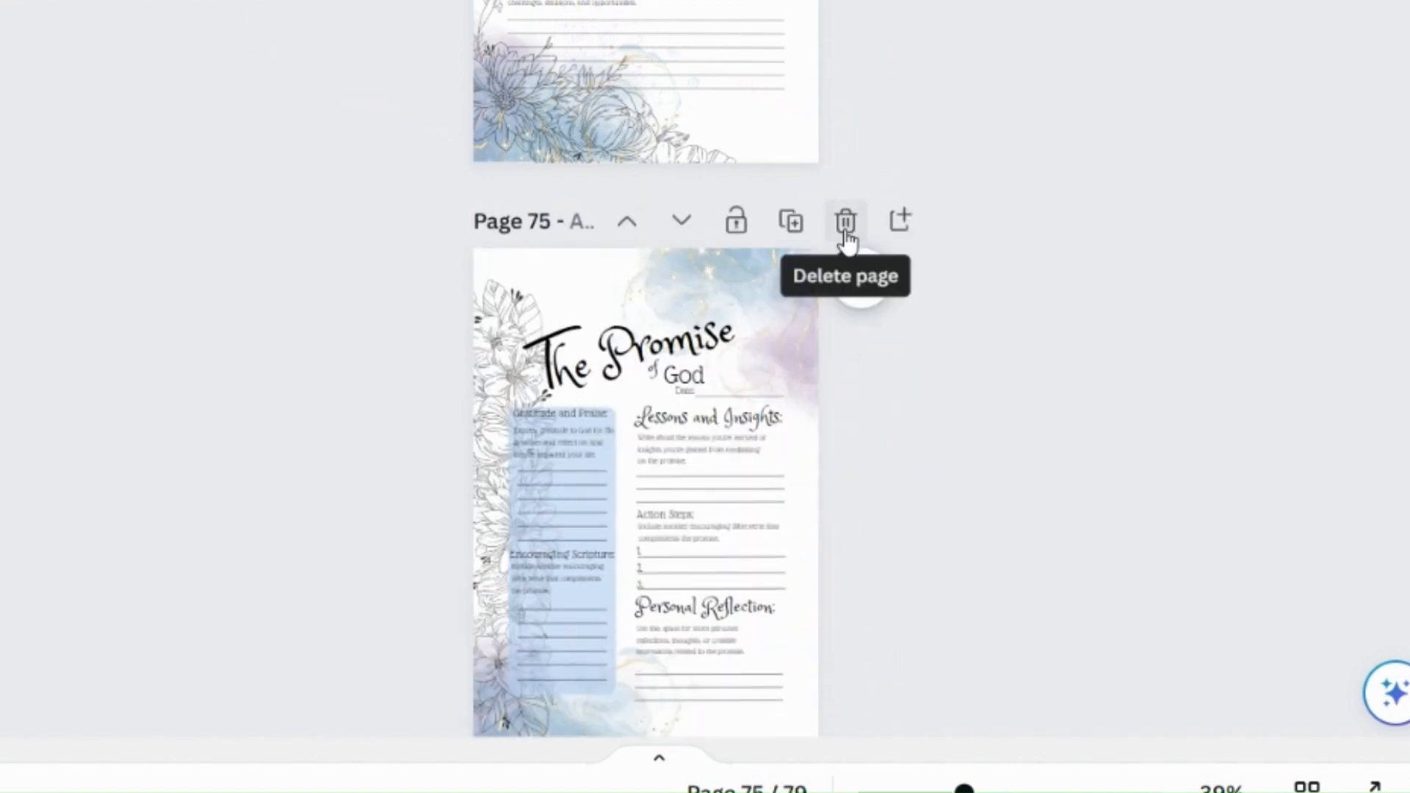
pyautogui.click(846, 234)
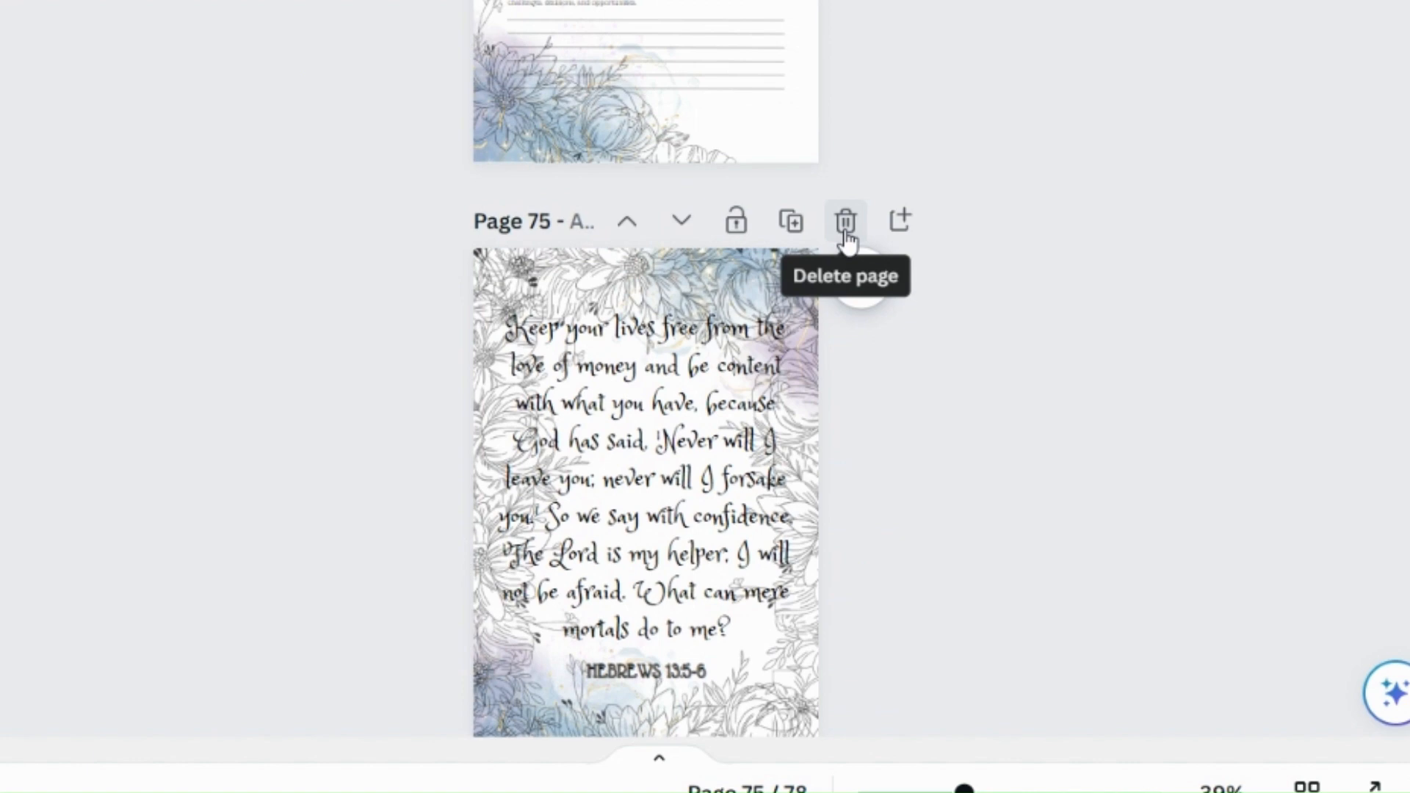
pyautogui.click(846, 234)
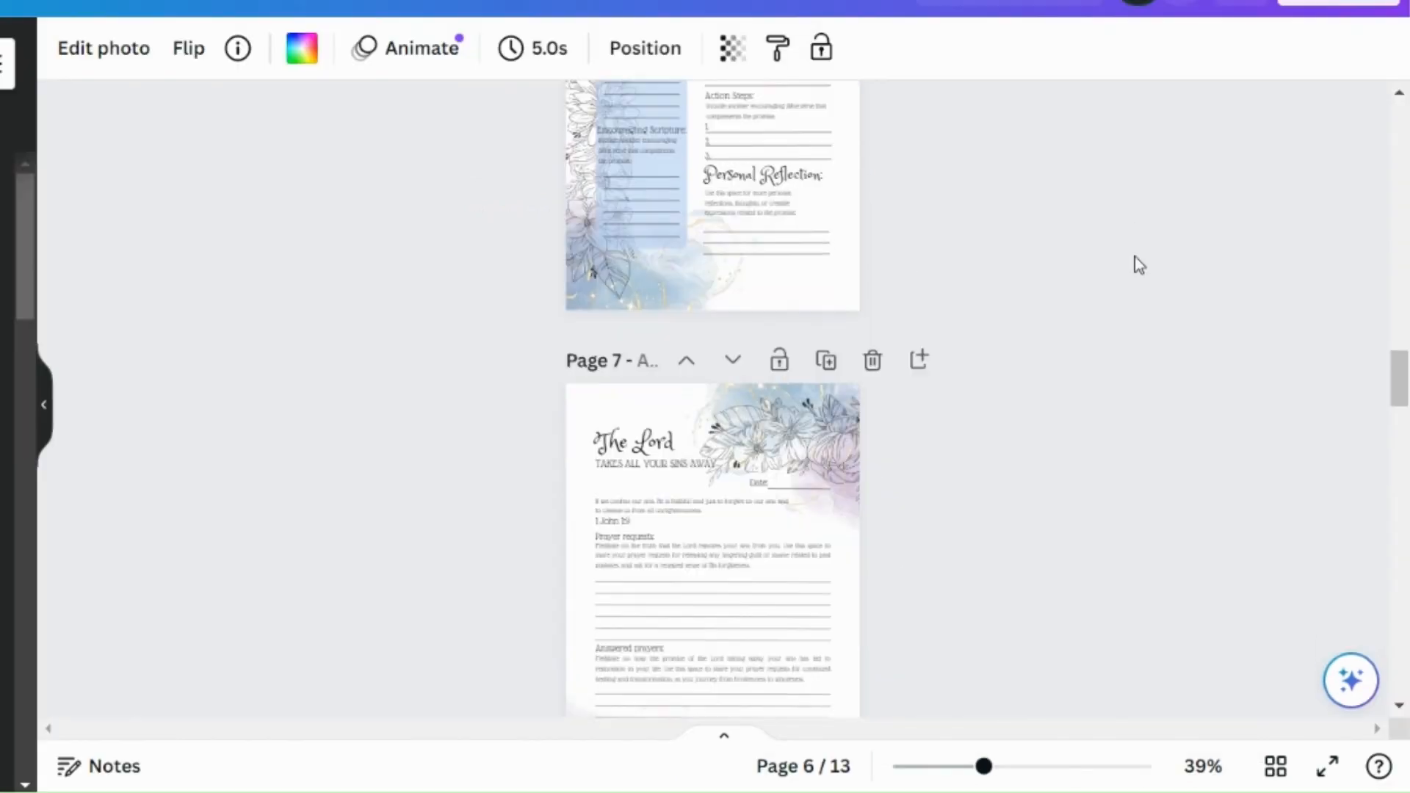
# - Review the shortened journal from the middle prayer pages through the last scripture page and back to the cover
pyautogui.scroll(-10, 1138, 264)
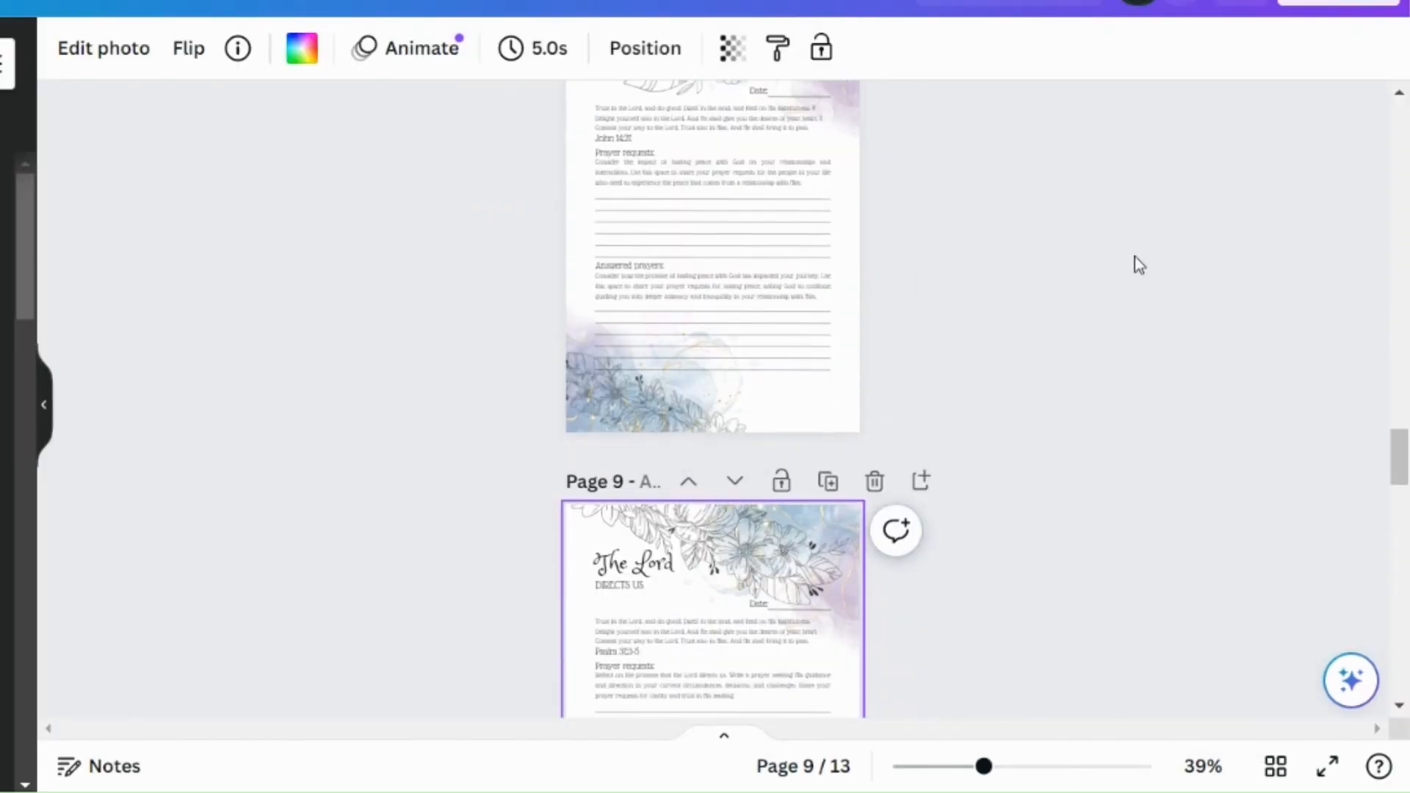
pyautogui.scroll(-15, 1135, 257)
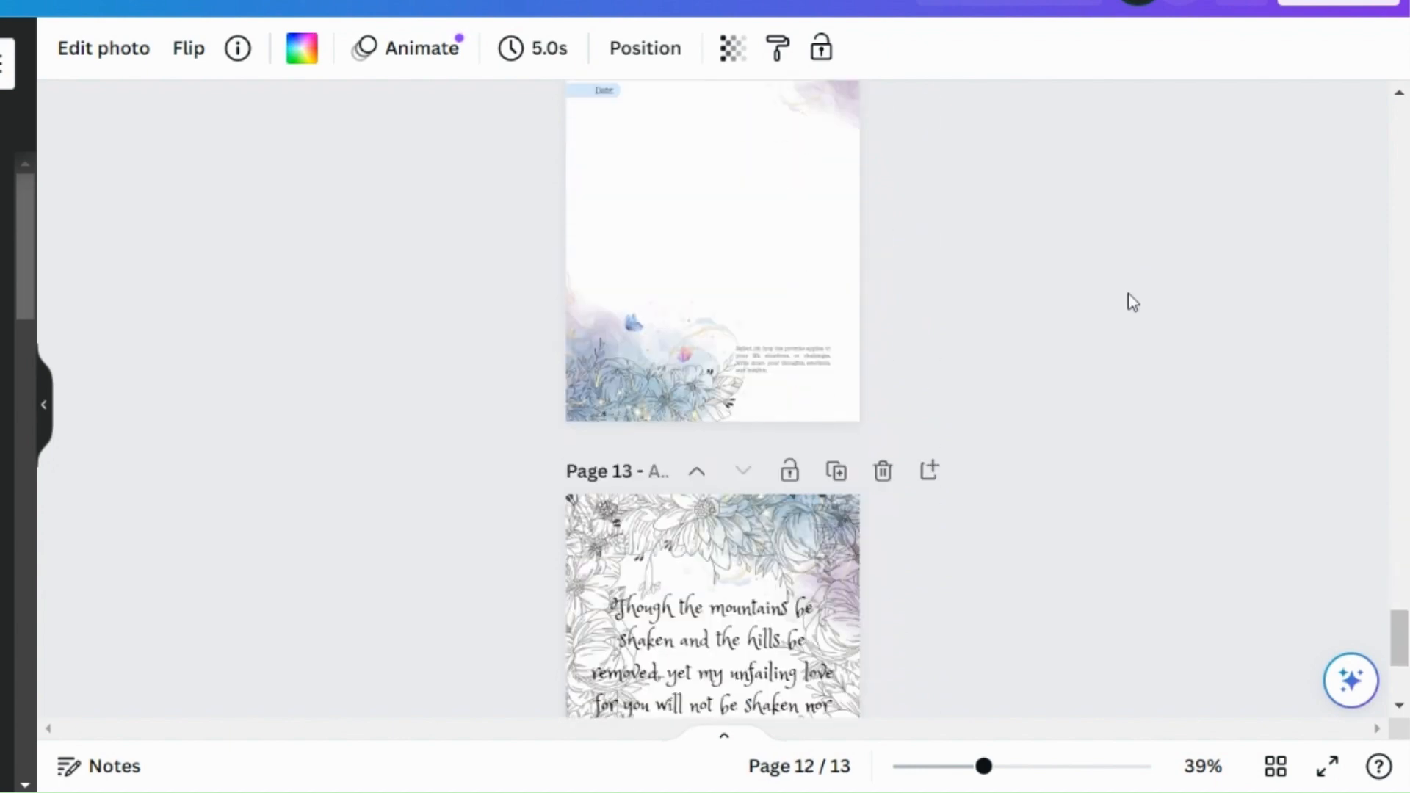
pyautogui.scroll(20, 1133, 301)
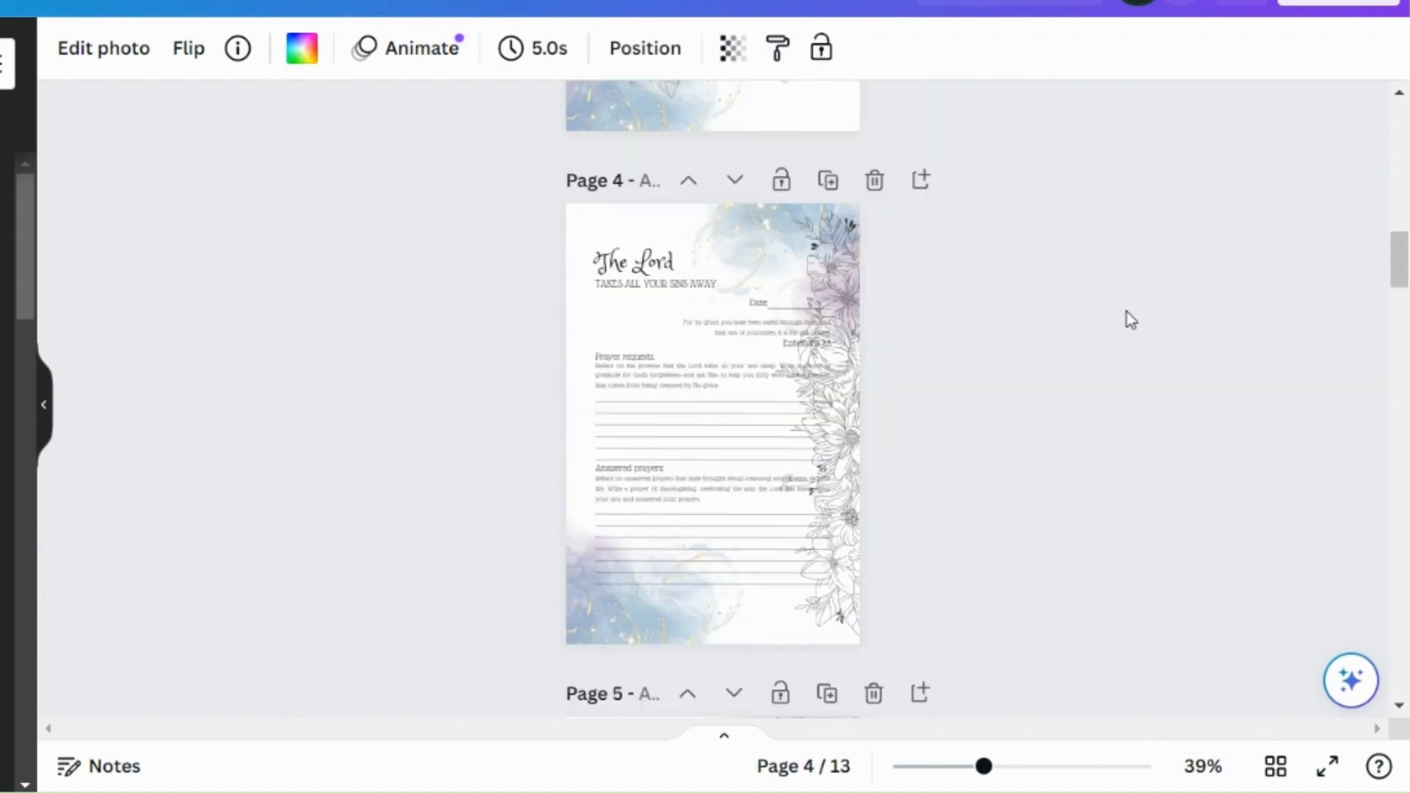
pyautogui.scroll(8, 1126, 316)
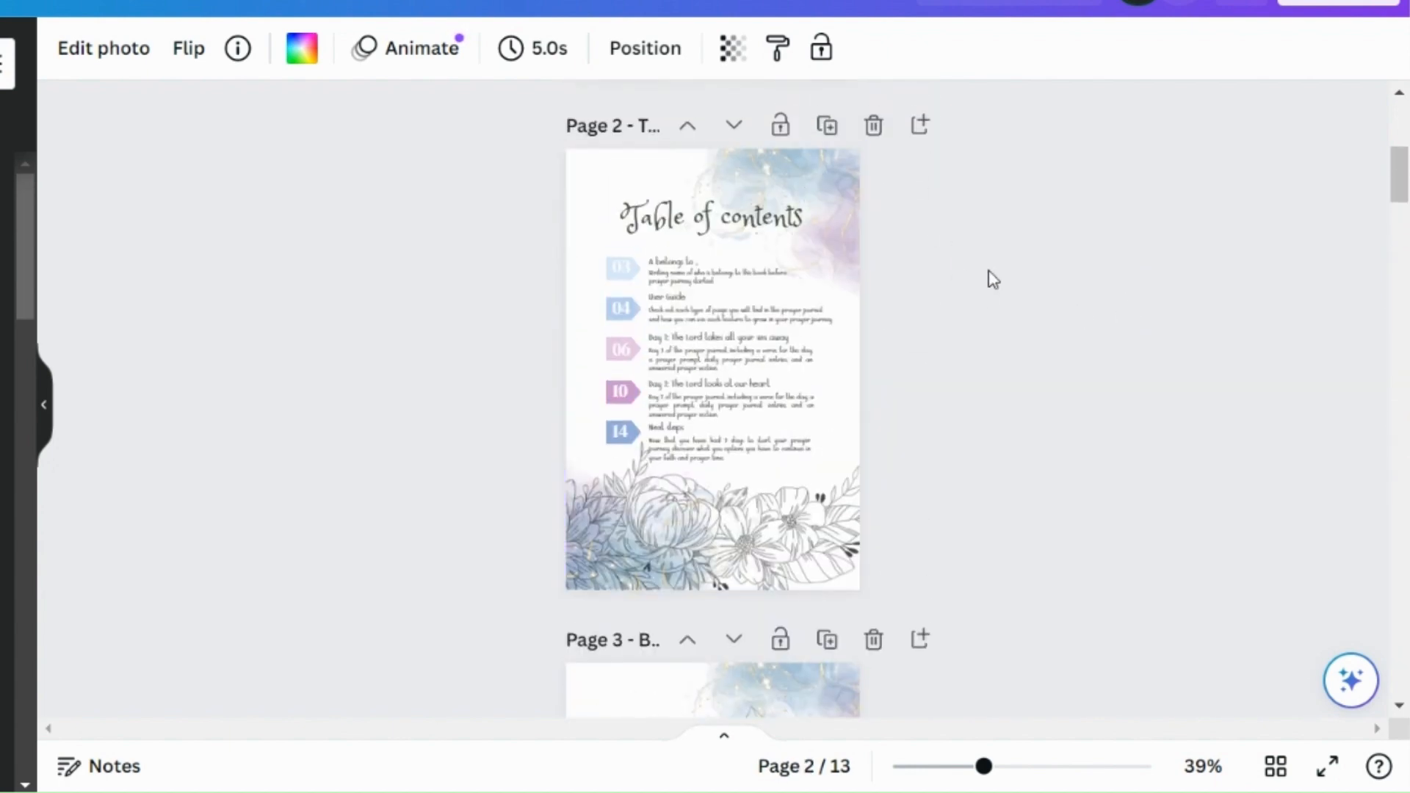
pyautogui.scroll(4, 993, 279)
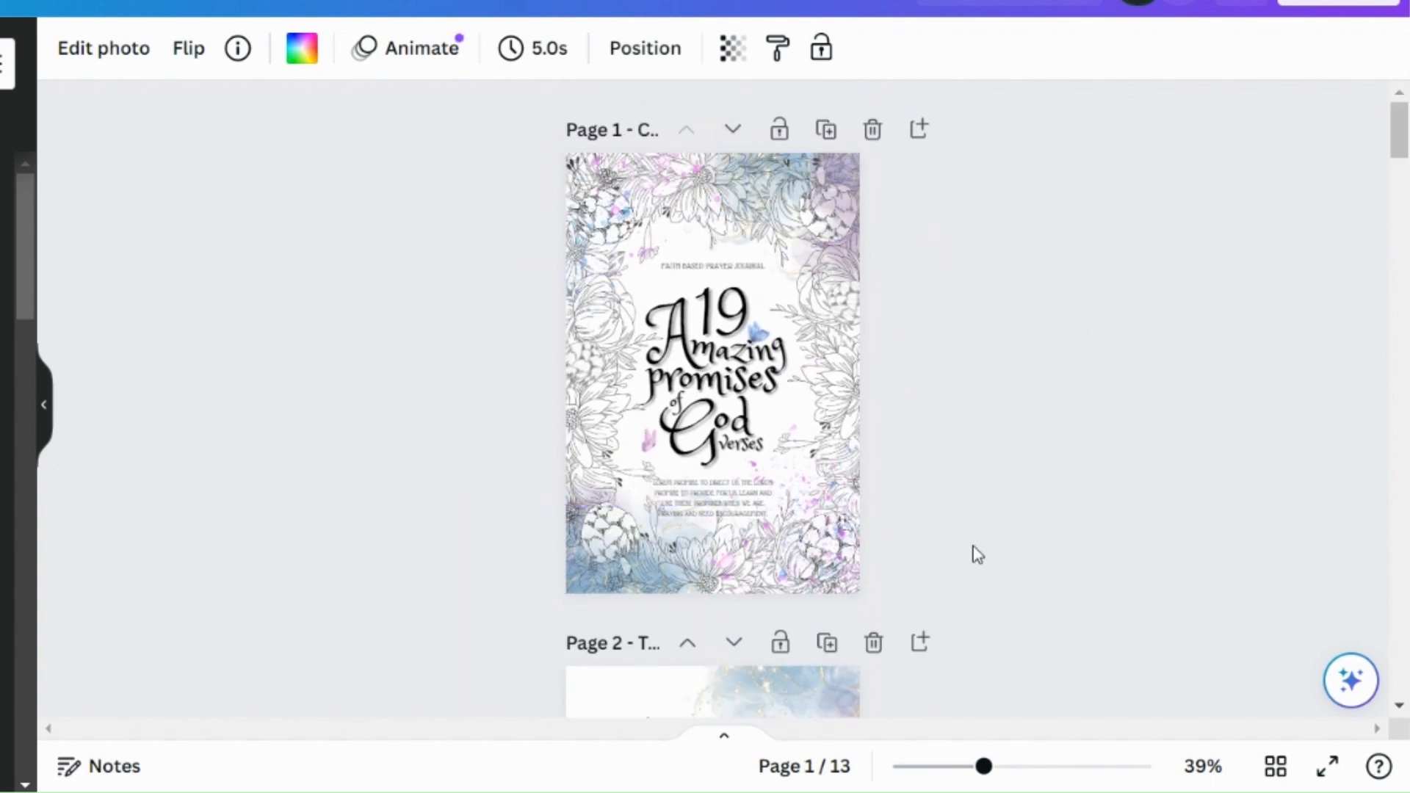
# - Examine the table of contents, ownership, prayer, Reflection and Promise of God pages as layouts for a new book
pyautogui.scroll(-5, 749, 400)
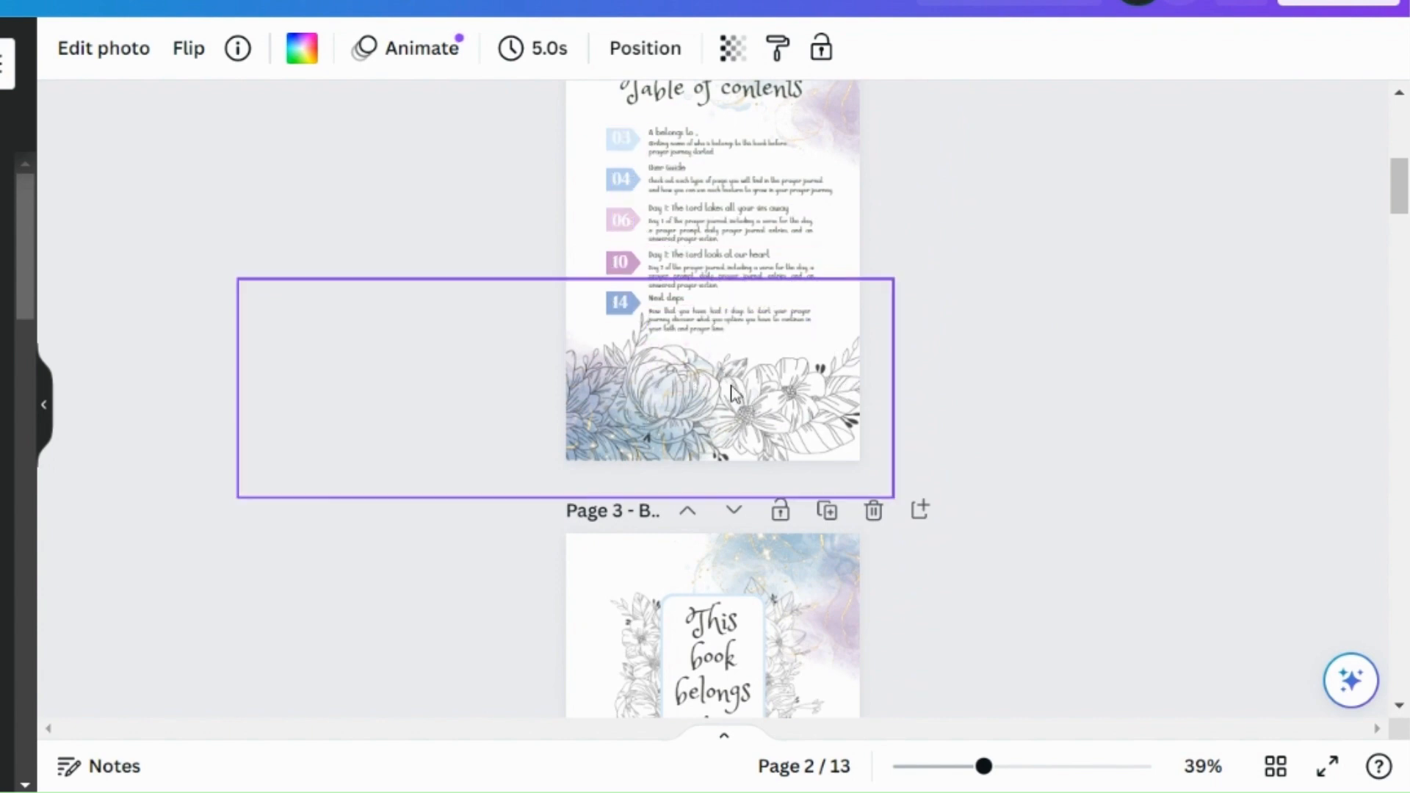
pyautogui.scroll(-5, 707, 425)
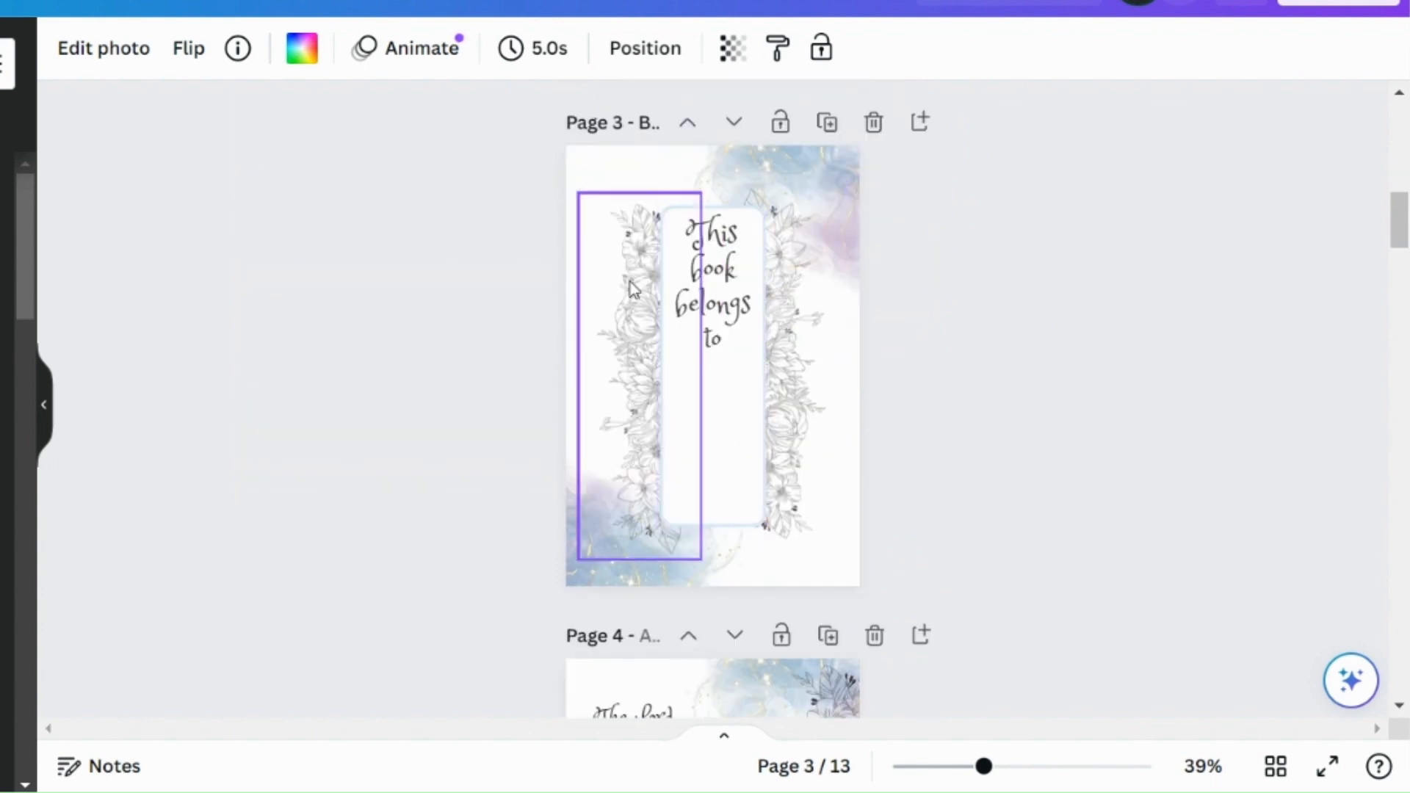
pyautogui.scroll(-1, 729, 429)
pyautogui.scroll(-5, 733, 438)
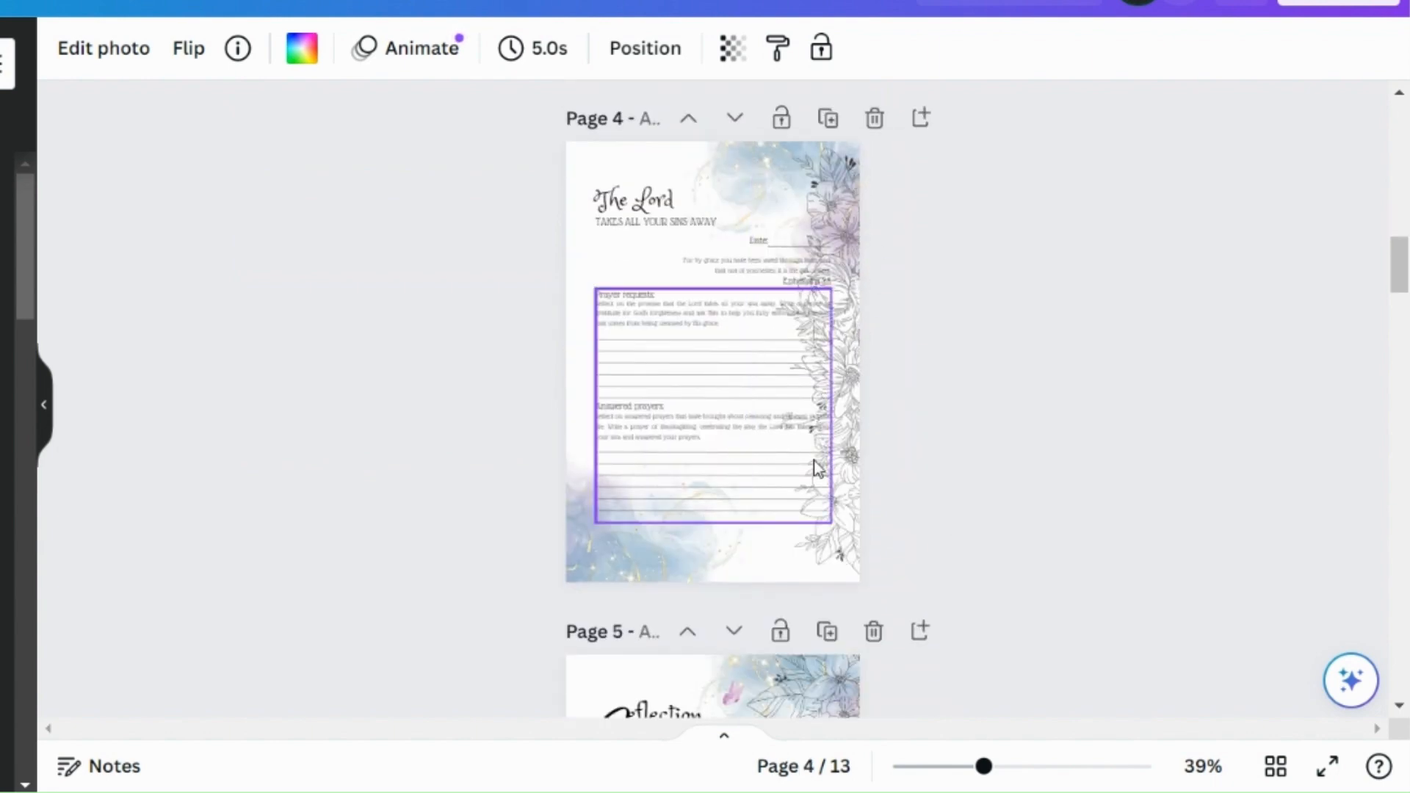
pyautogui.scroll(-5, 865, 506)
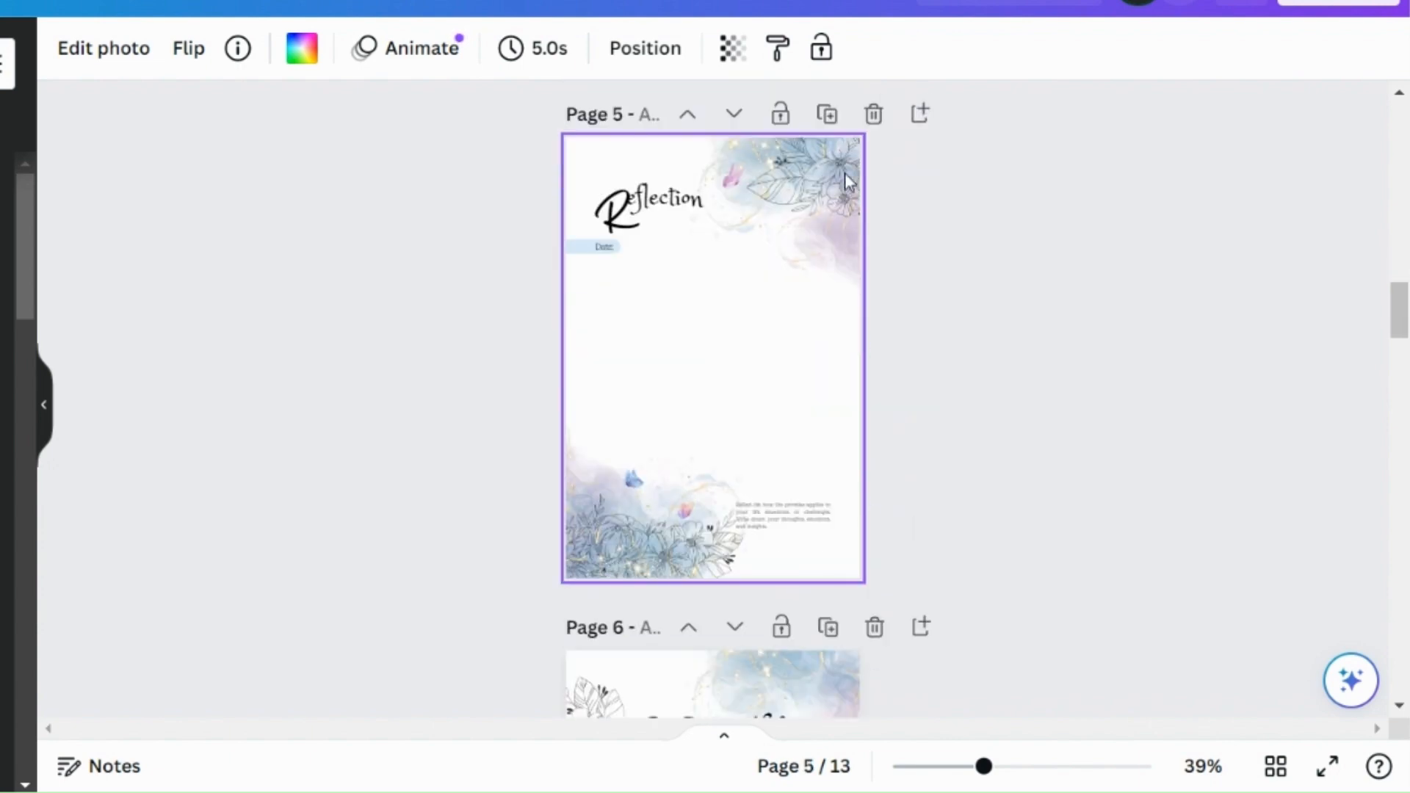
pyautogui.scroll(-5, 827, 422)
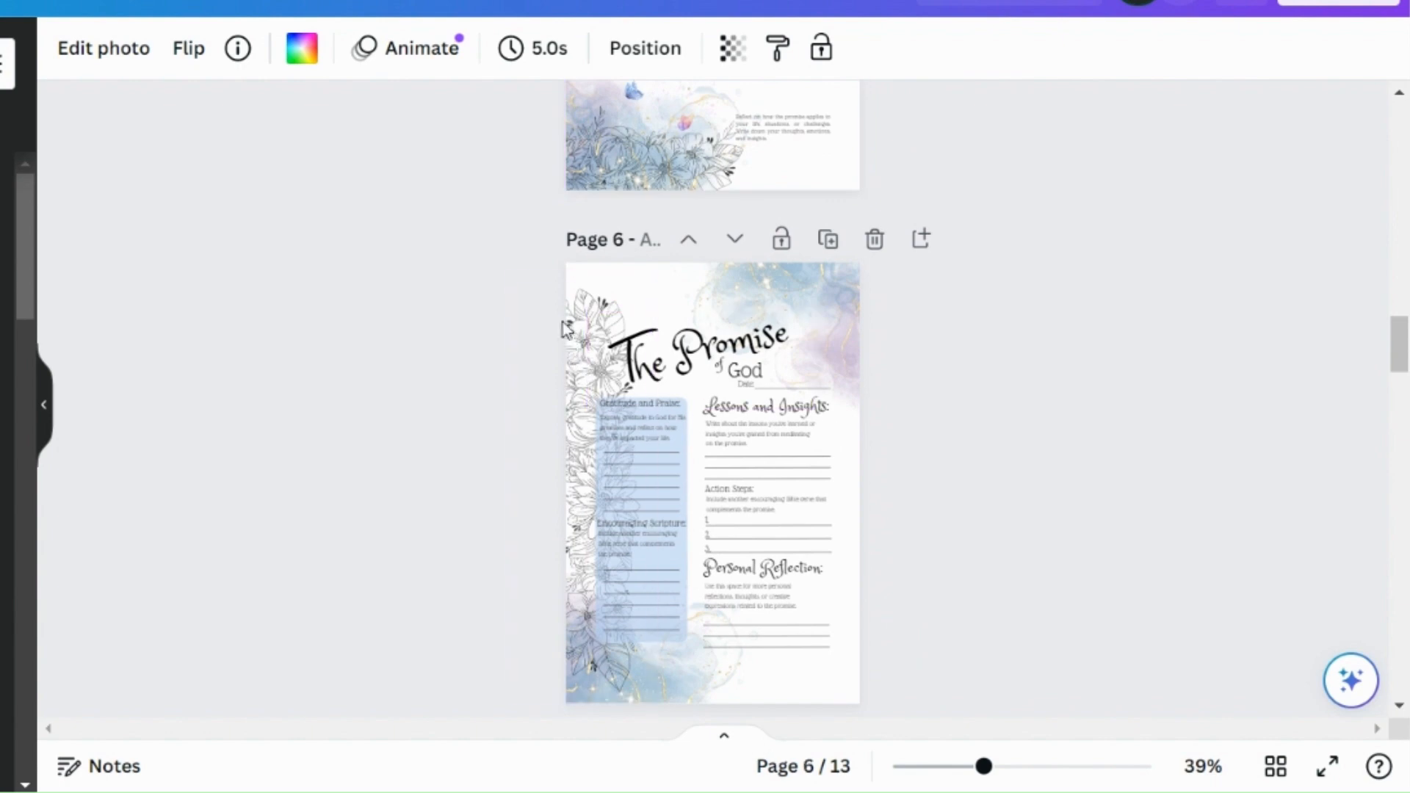
pyautogui.scroll(-5, 599, 563)
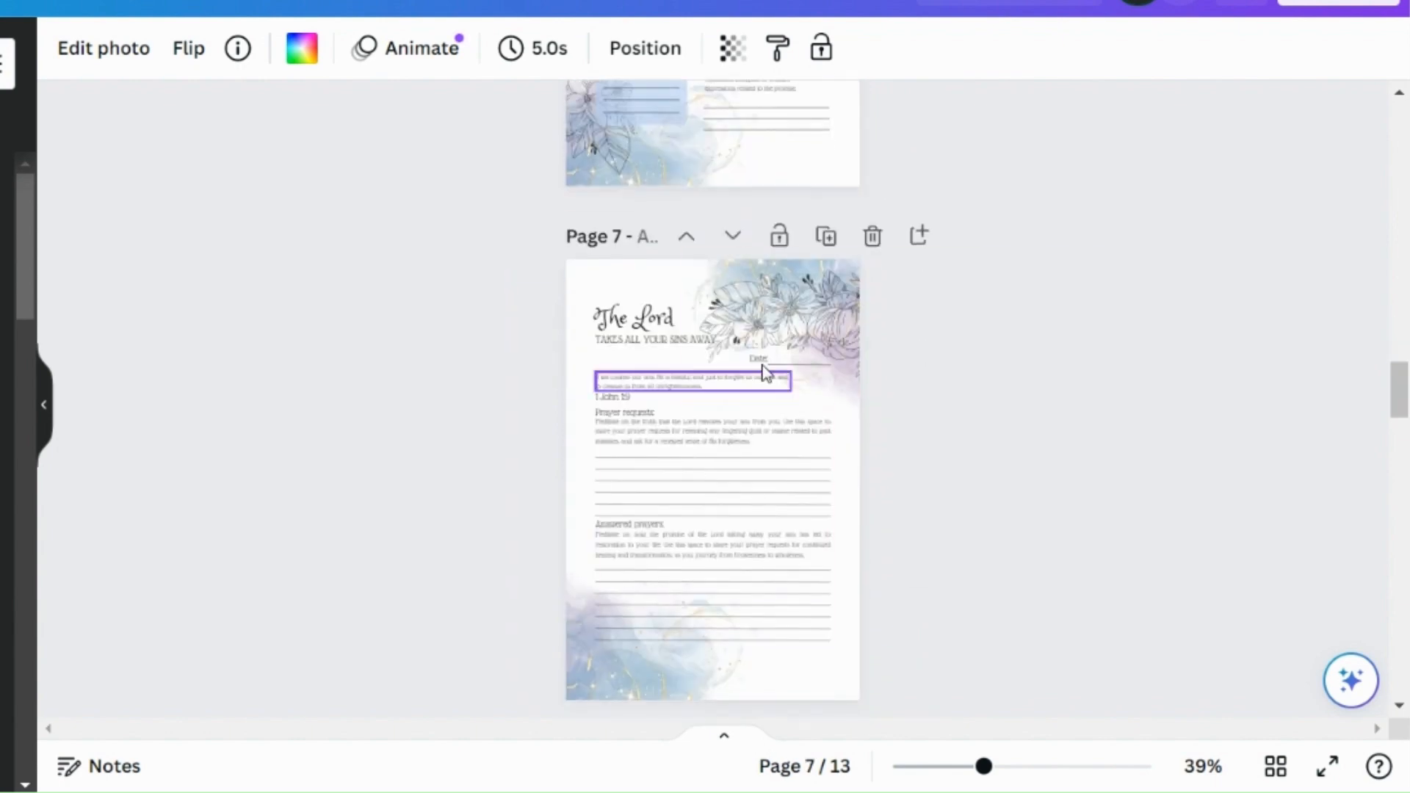
pyautogui.scroll(-3, 755, 355)
pyautogui.scroll(-6, 762, 491)
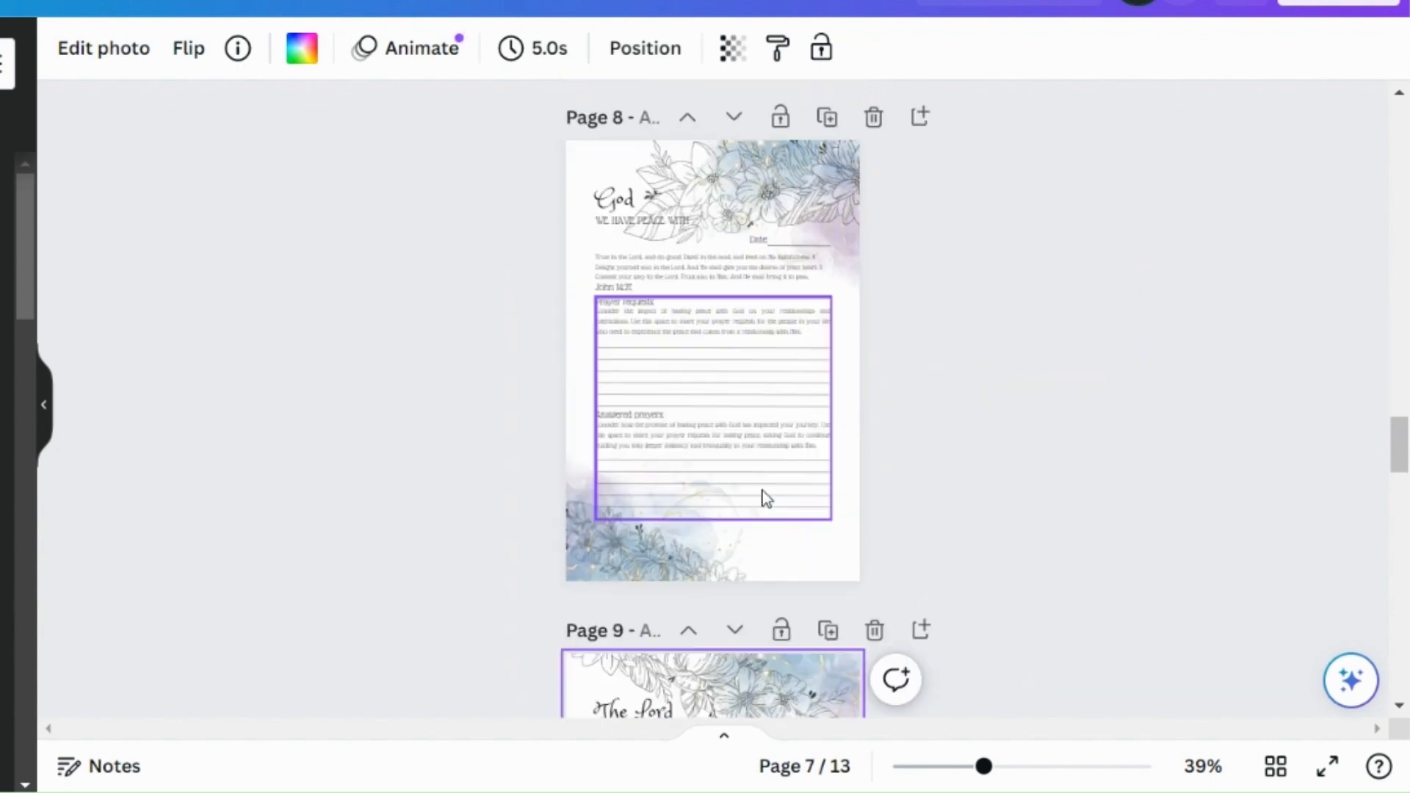
pyautogui.scroll(2, 544, 329)
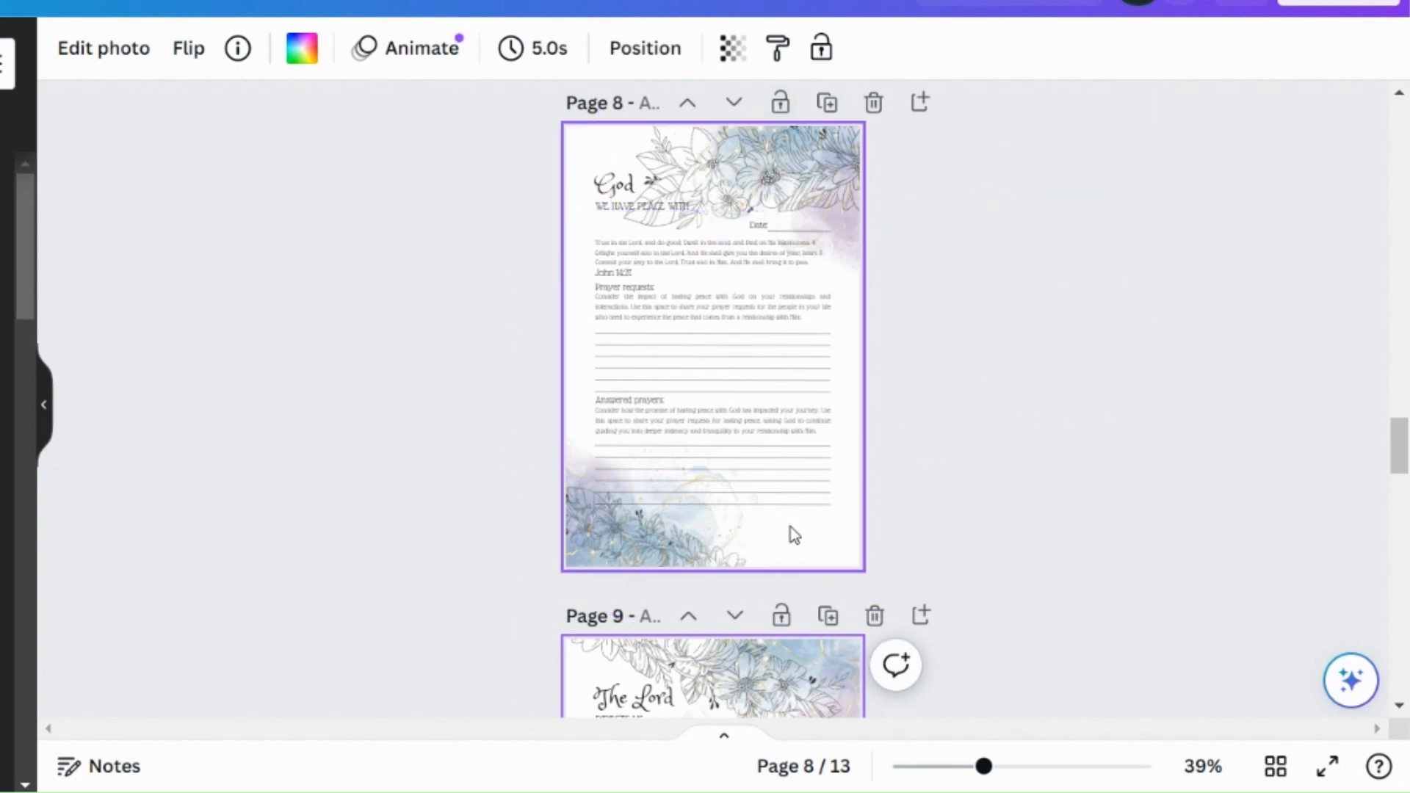
pyautogui.scroll(-6, 790, 535)
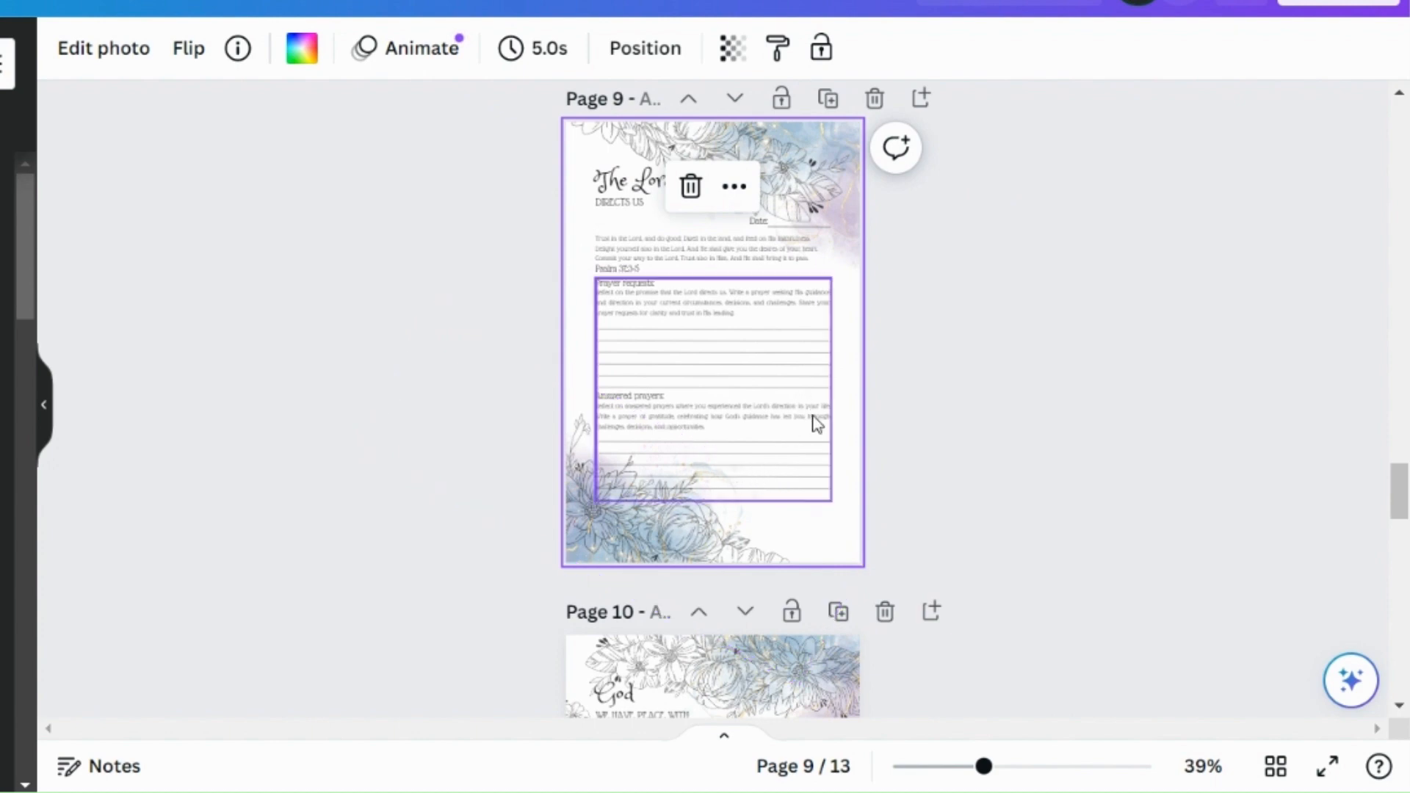
pyautogui.scroll(-1, 823, 440)
pyautogui.scroll(-3, 824, 457)
pyautogui.scroll(20, 784, 288)
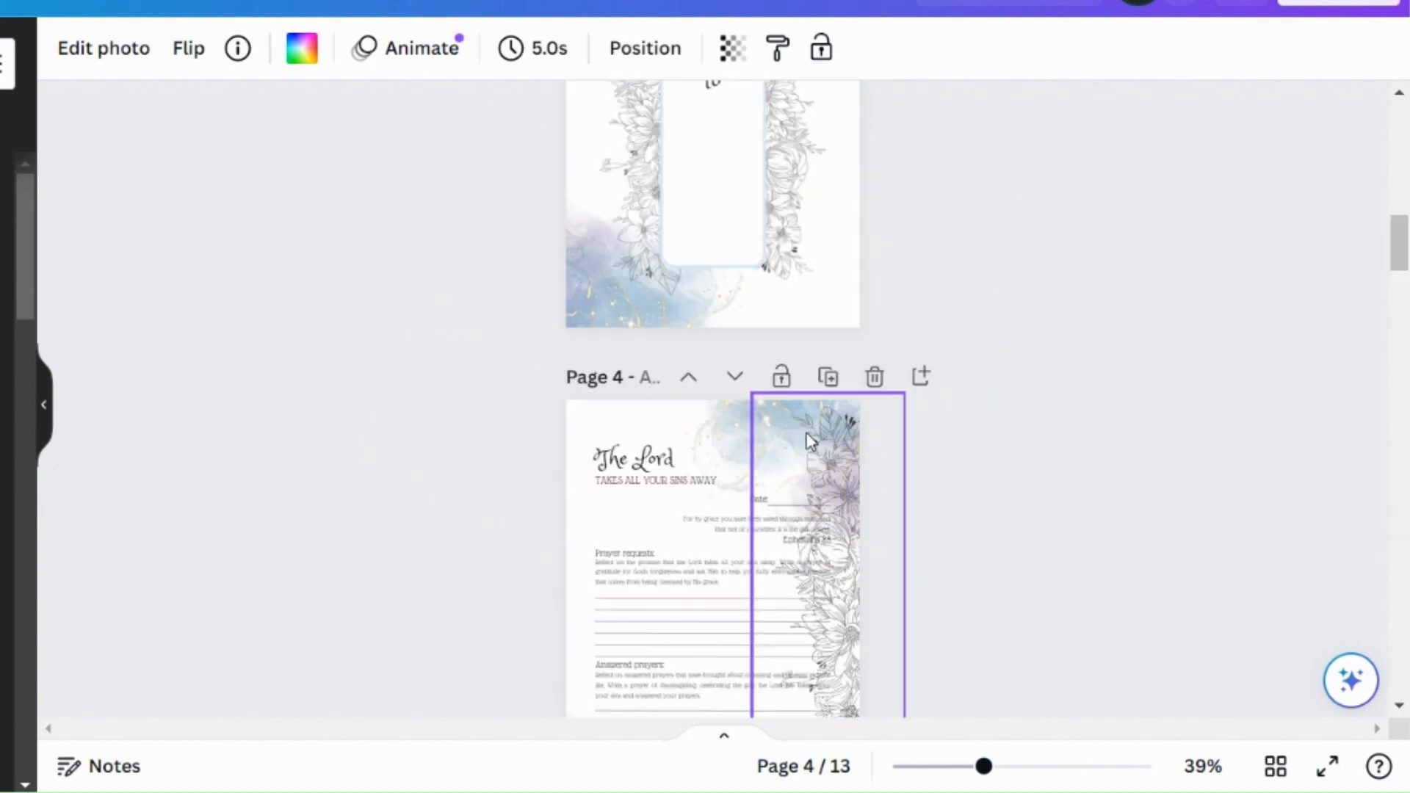
pyautogui.scroll(4, 1001, 378)
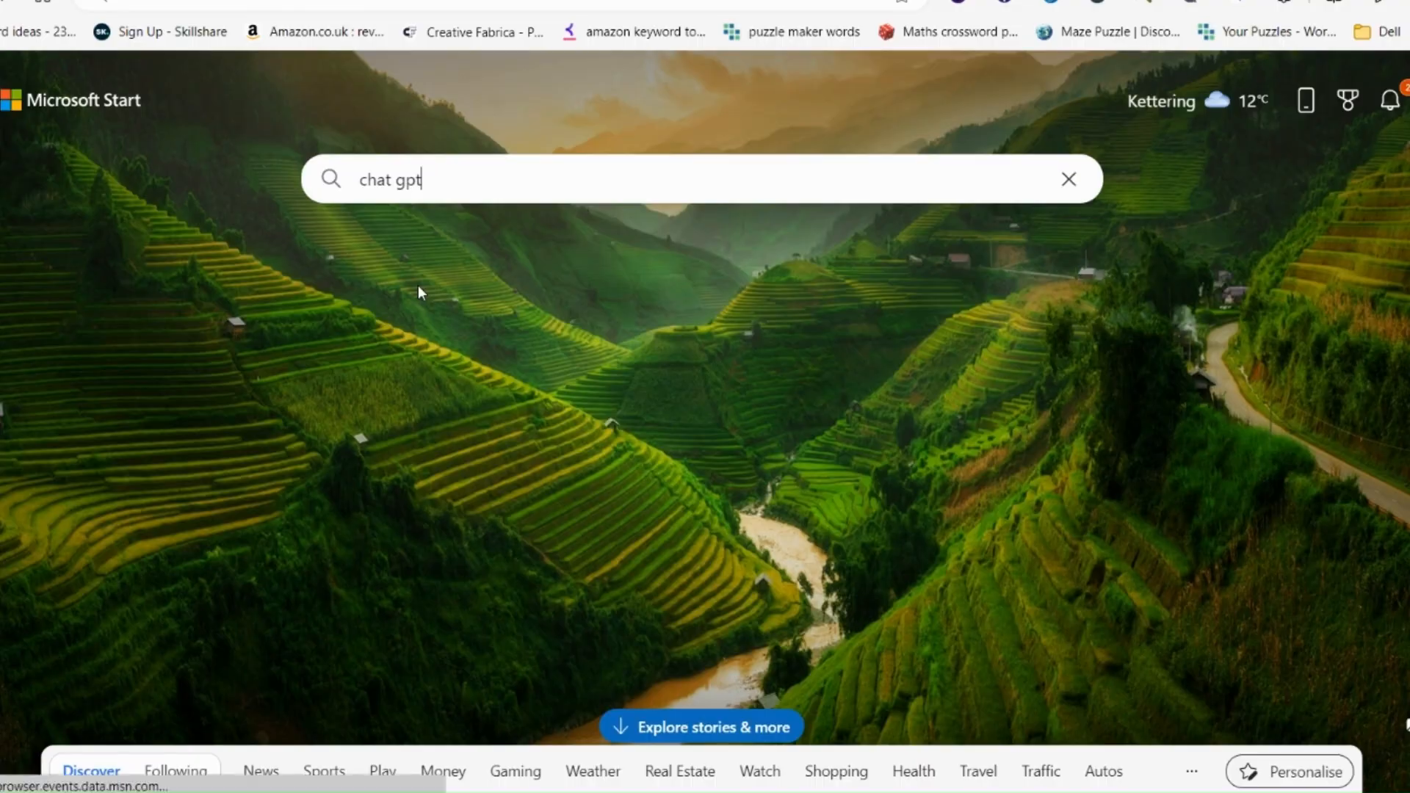
# - Search the web for "chat gpt", open OpenAI's ChatGPT page and log in to the ChatGPT chat interface
pyautogui.press('Return')
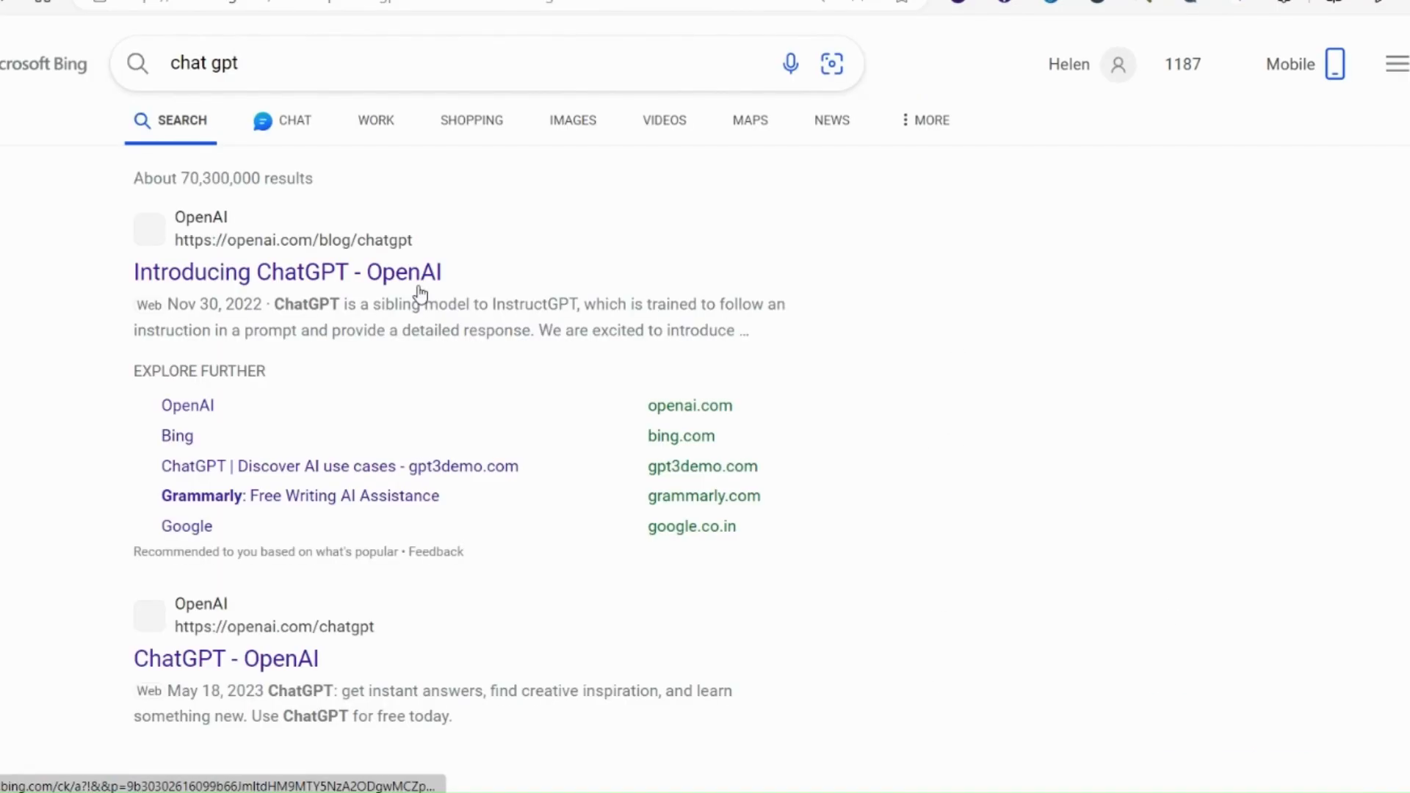
pyautogui.scroll(-3, 292, 492)
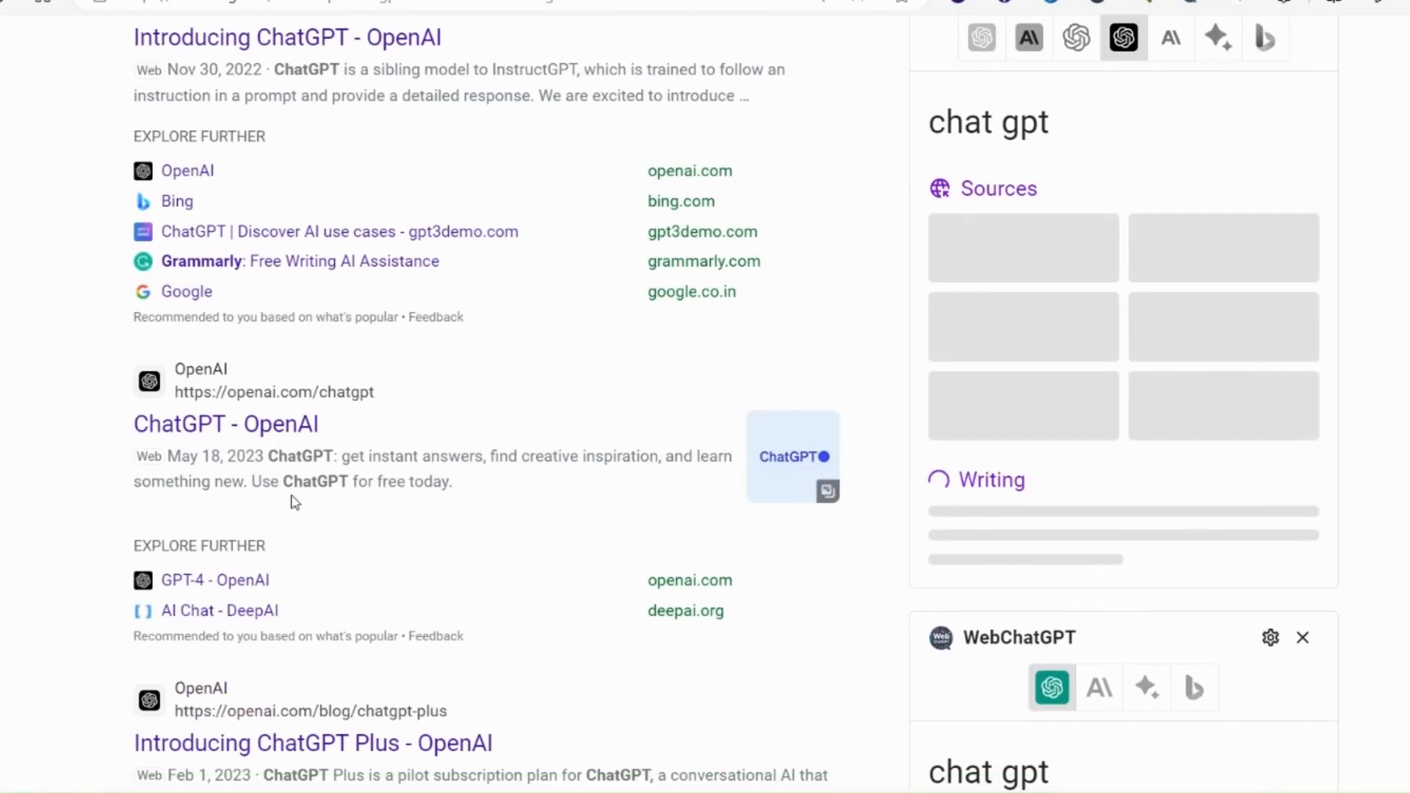
pyautogui.click(261, 428)
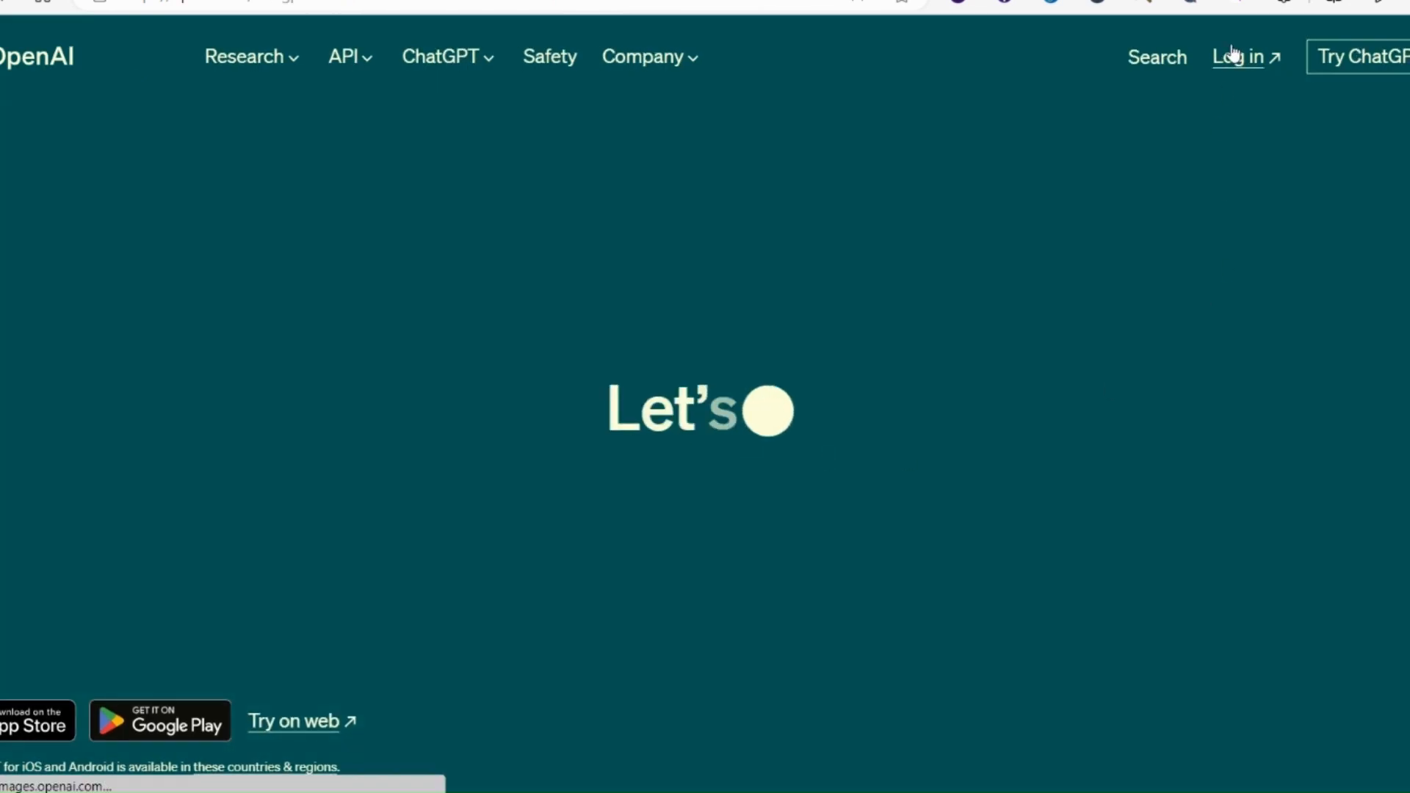
pyautogui.click(1247, 58)
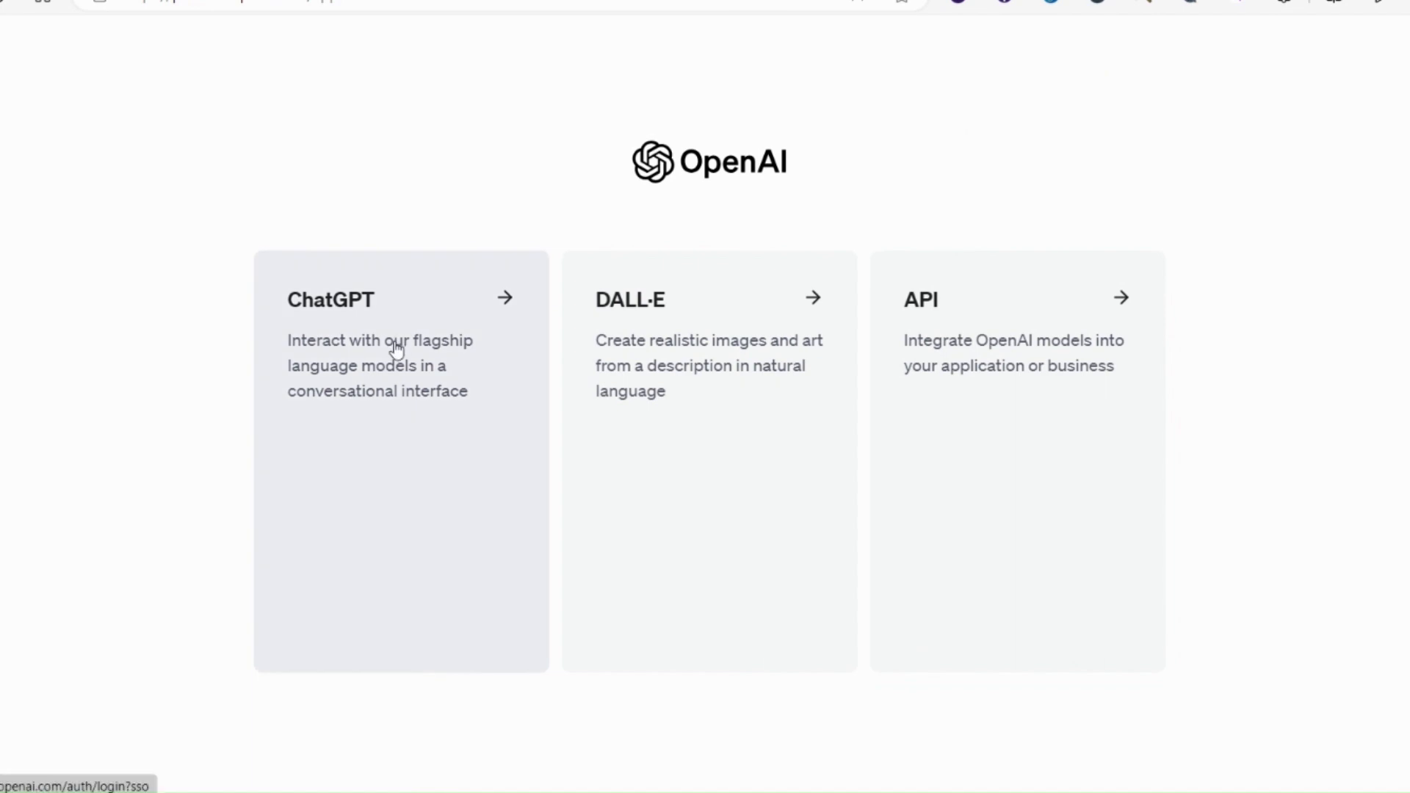
pyautogui.click(395, 349)
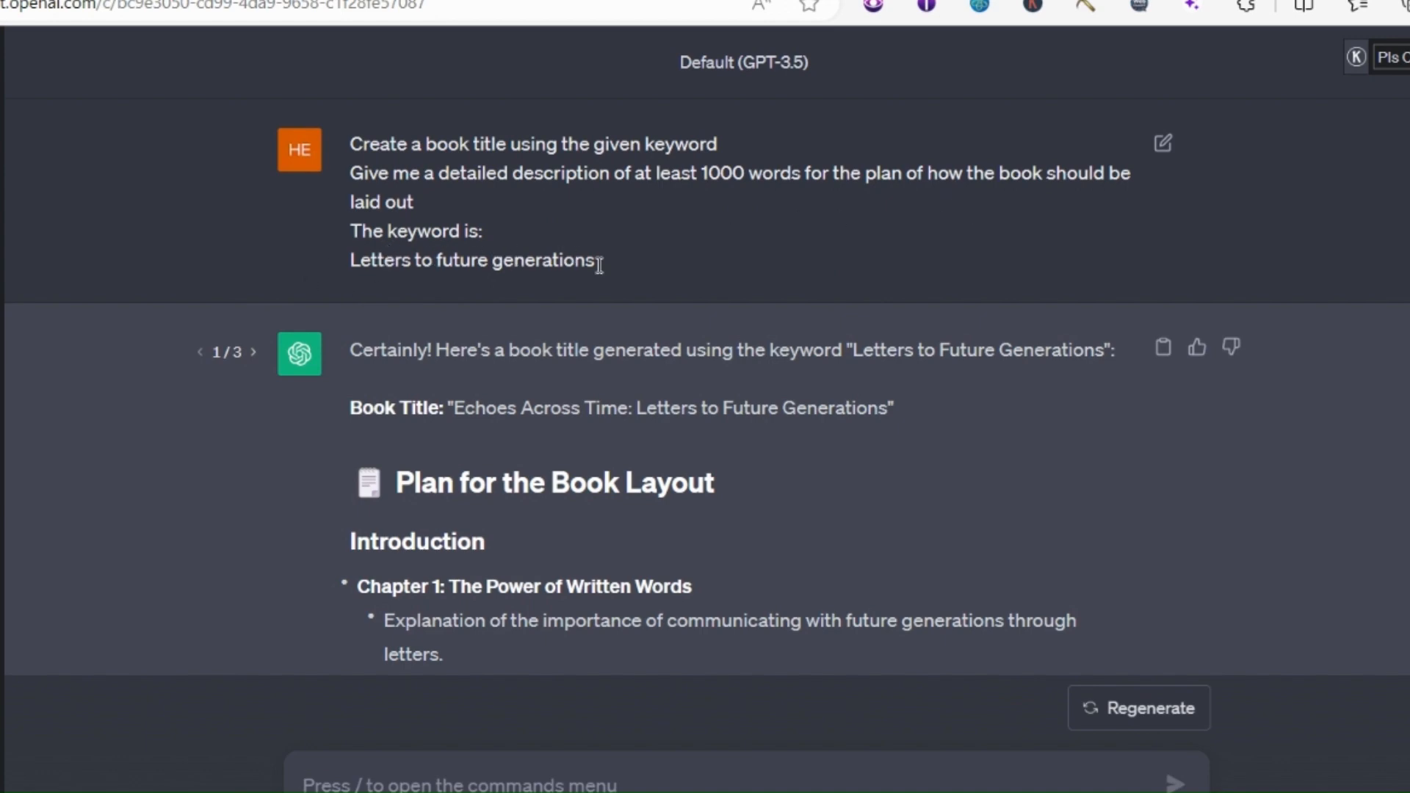
# - Read ChatGPT's book title and chapter layout plan for the keyword "Letters to future generations"
pyautogui.scroll(-1, 973, 382)
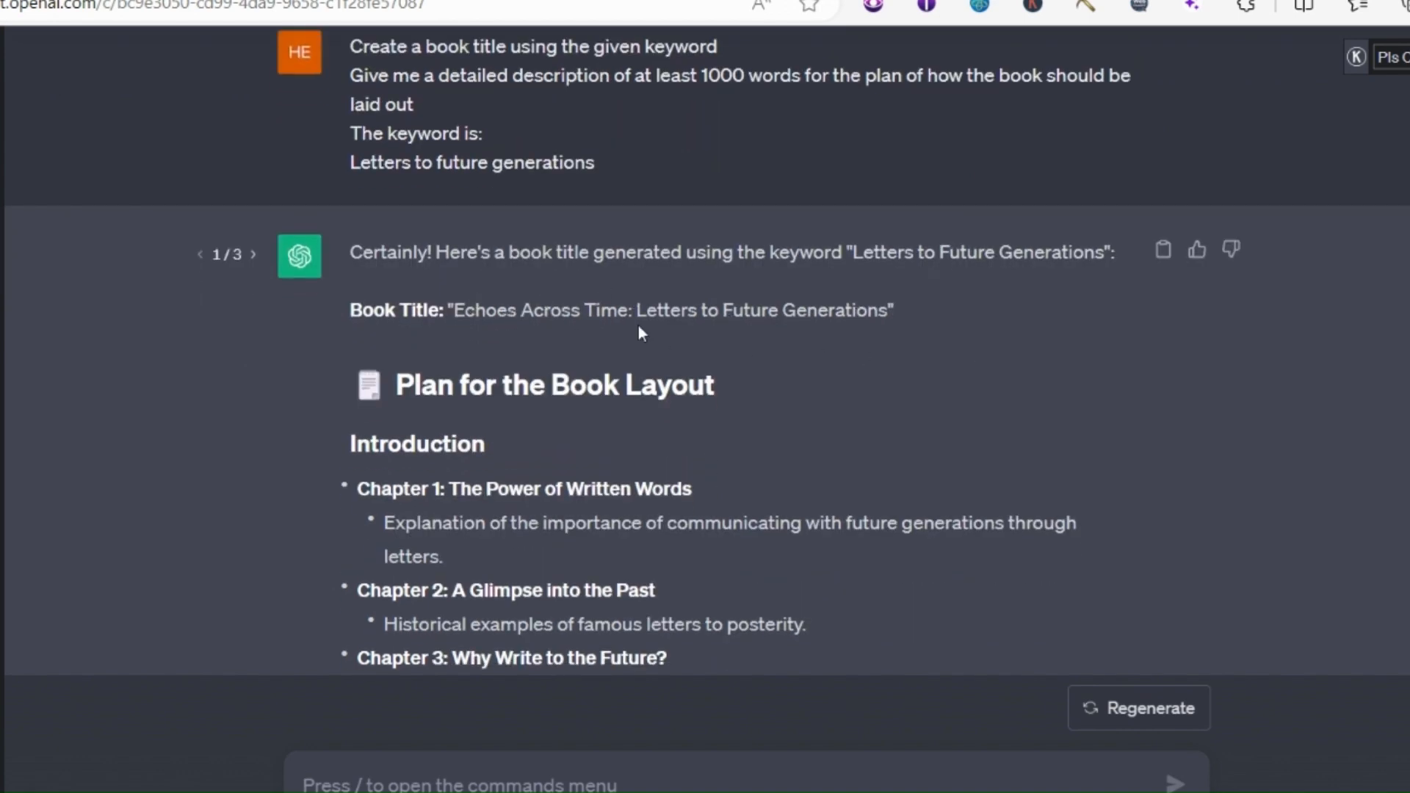
pyautogui.scroll(-3, 759, 365)
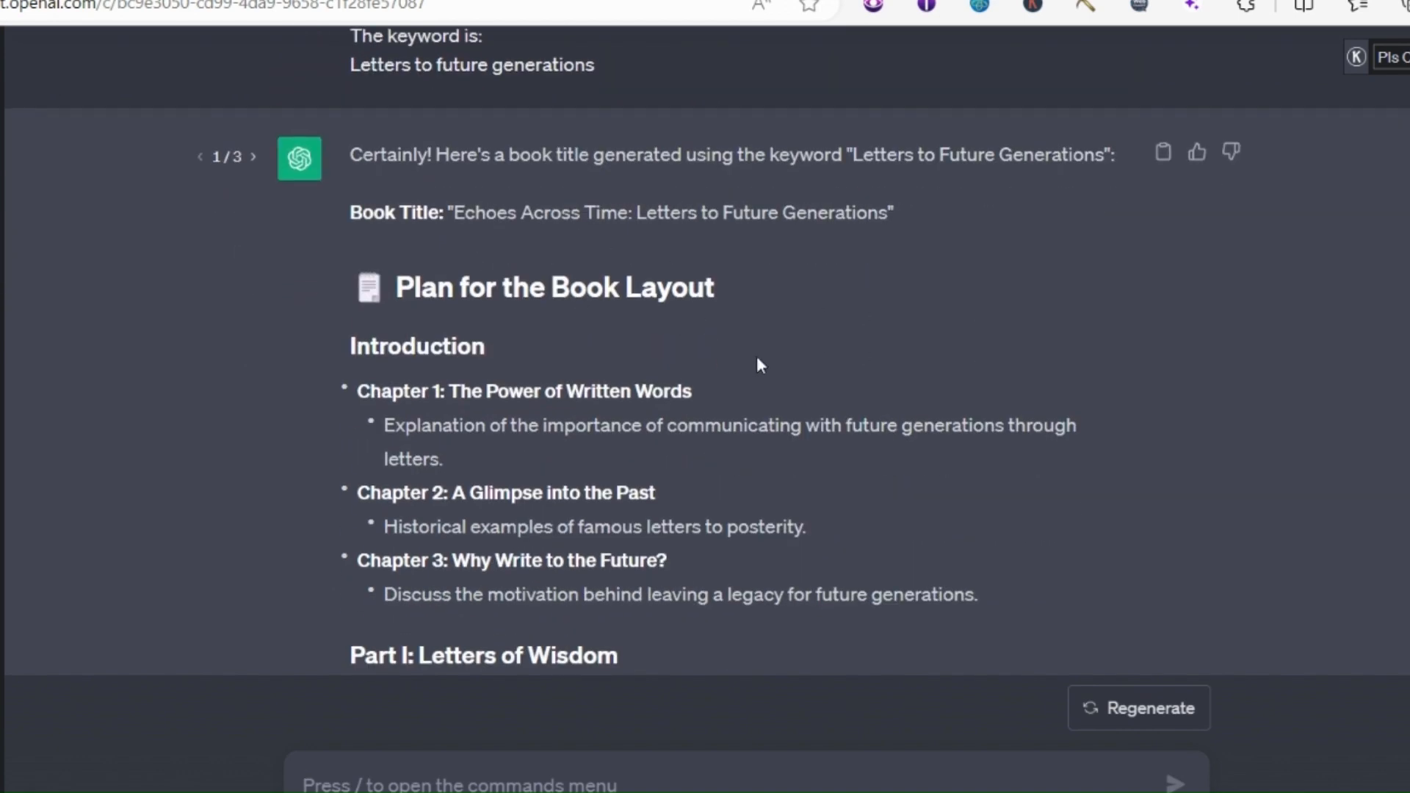
pyautogui.scroll(-6, 410, 250)
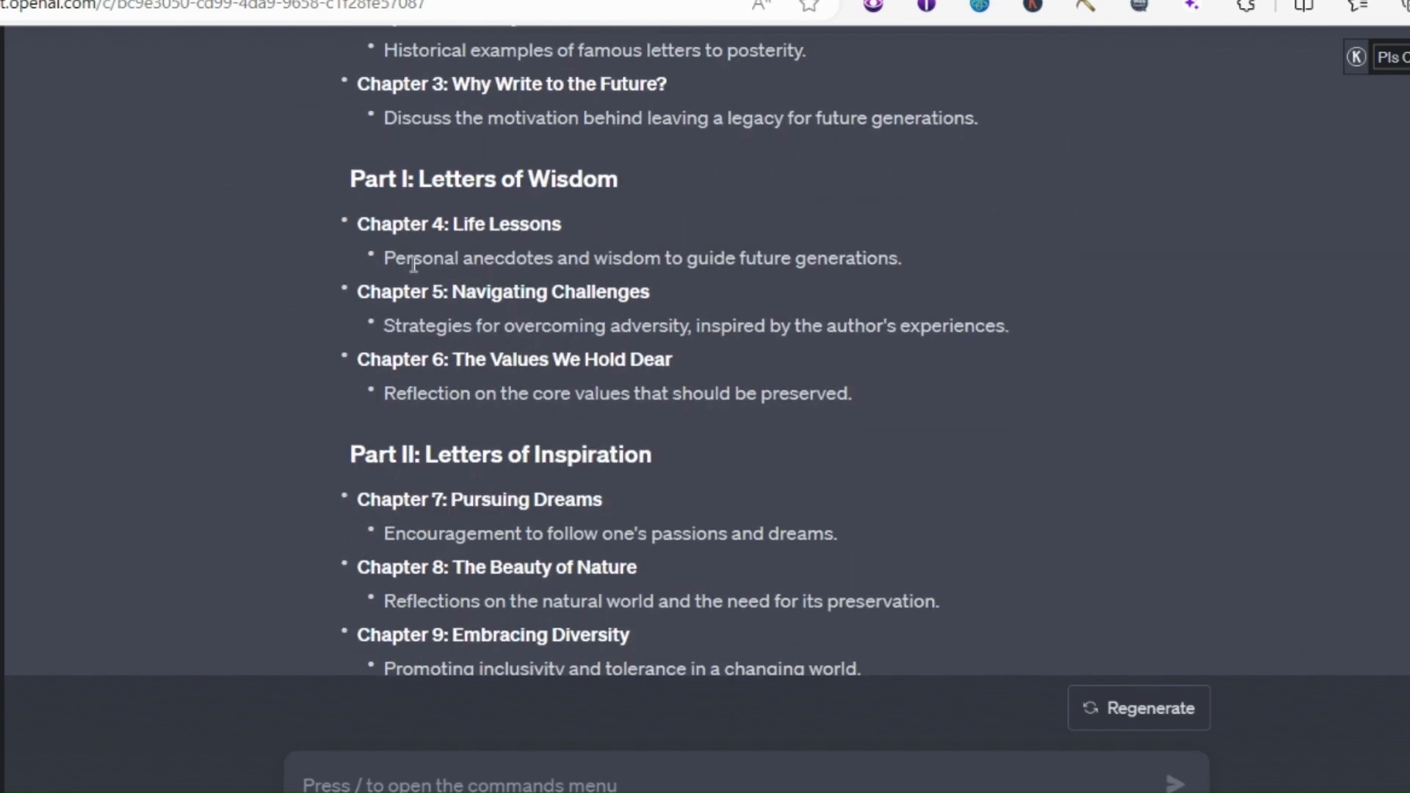
pyautogui.scroll(5, 674, 361)
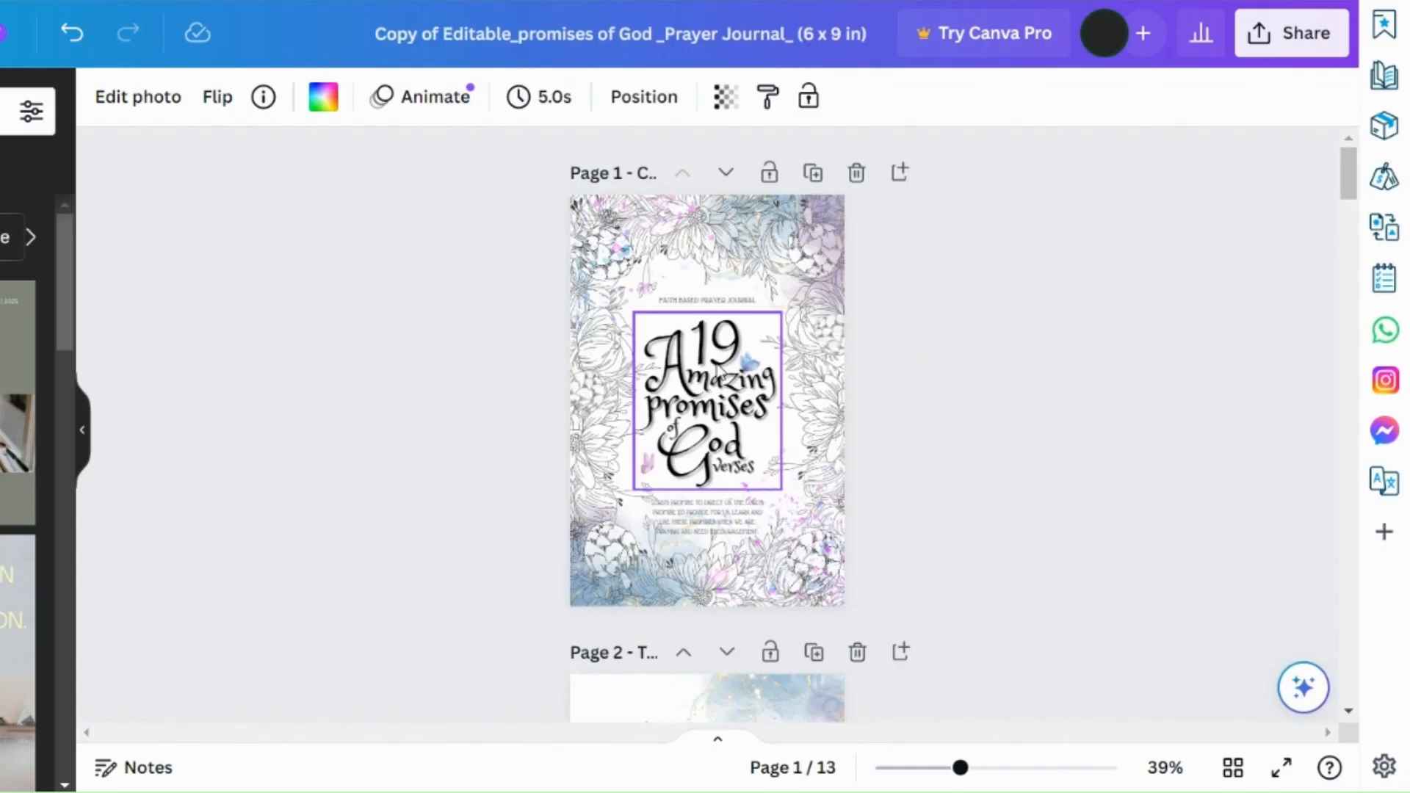
# - Check the cover's title and graphics for watermarked elements and remove the letters "ma" from the title word "mazing"
pyautogui.click(1098, 393)
pyautogui.click(706, 355)
pyautogui.click(599, 257)
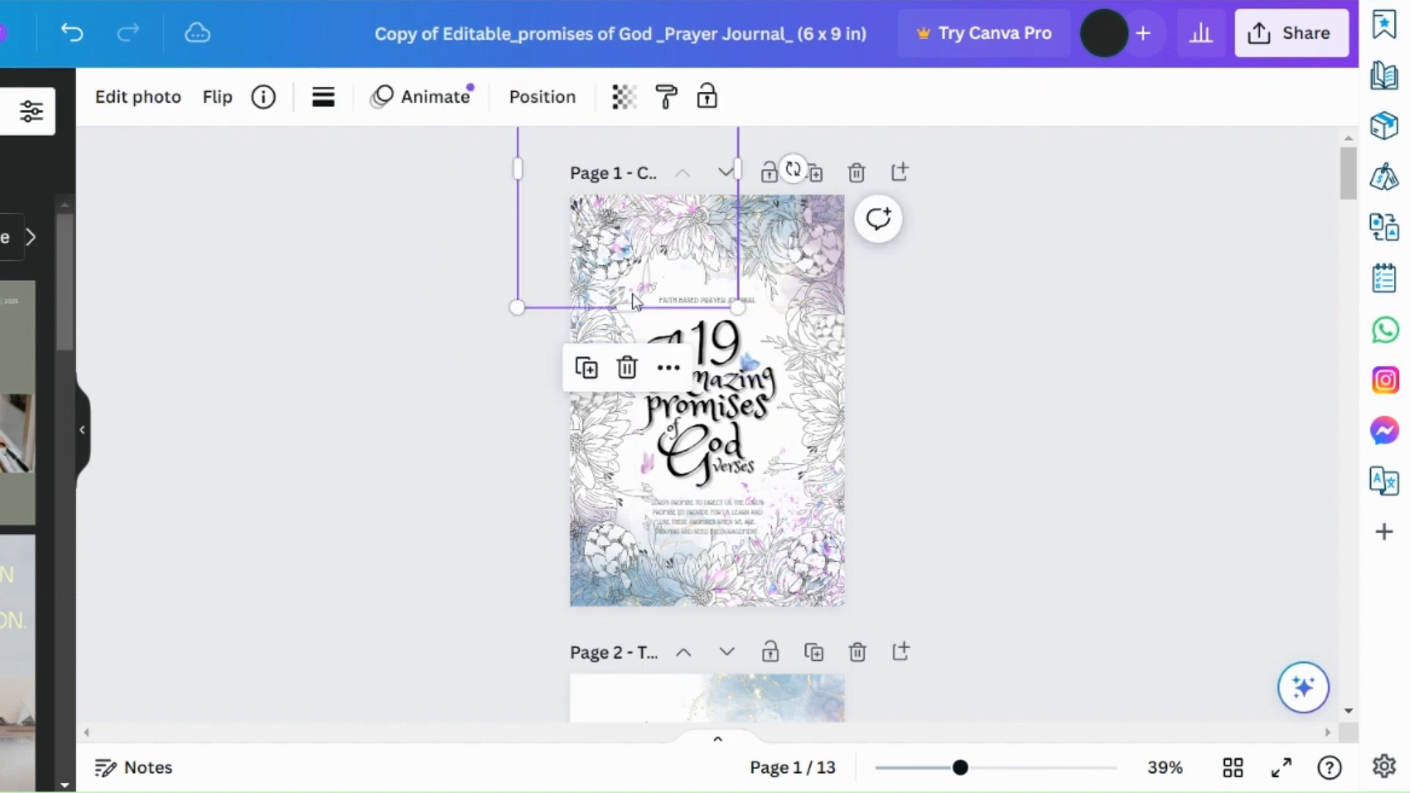
pyautogui.click(804, 242)
pyautogui.click(749, 358)
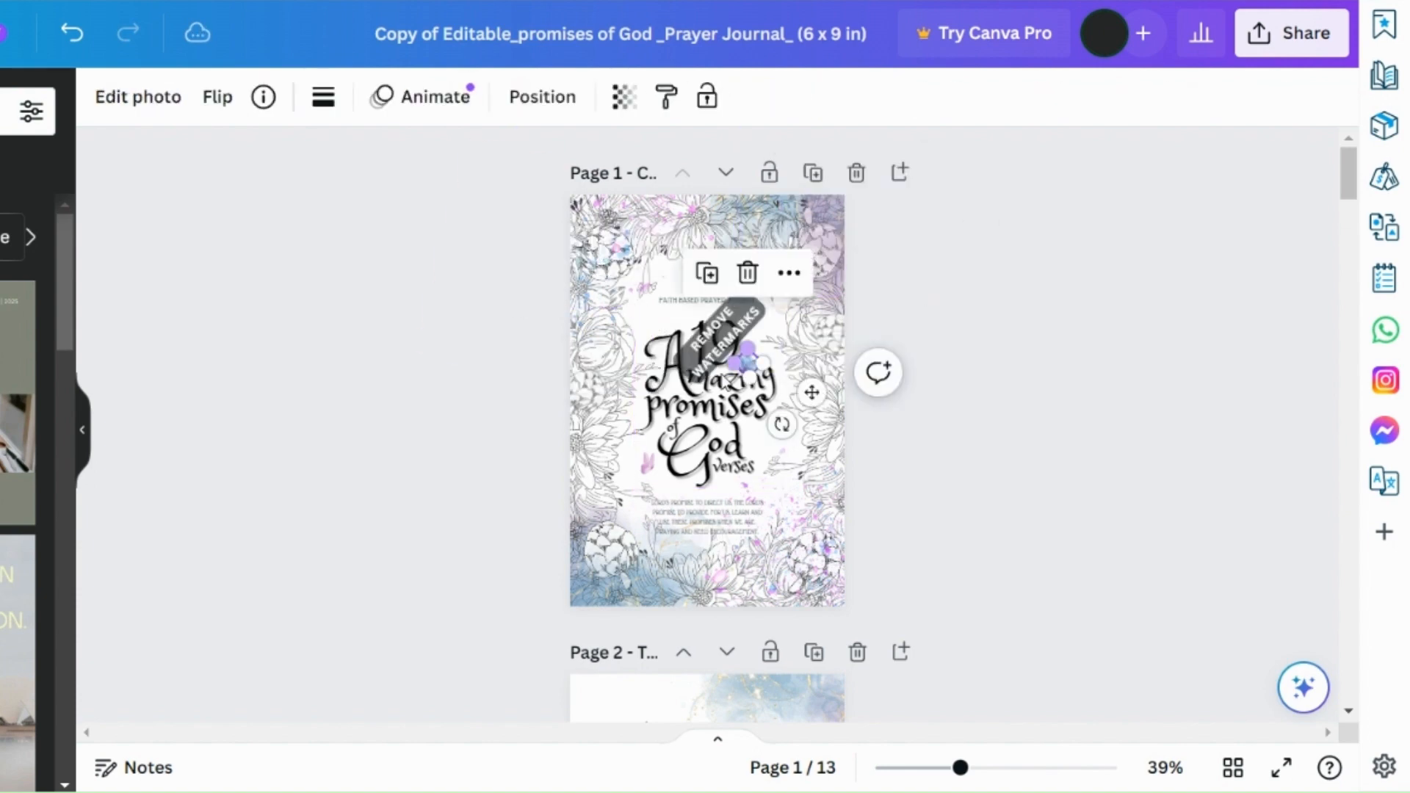
pyautogui.click(1044, 455)
pyautogui.click(661, 432)
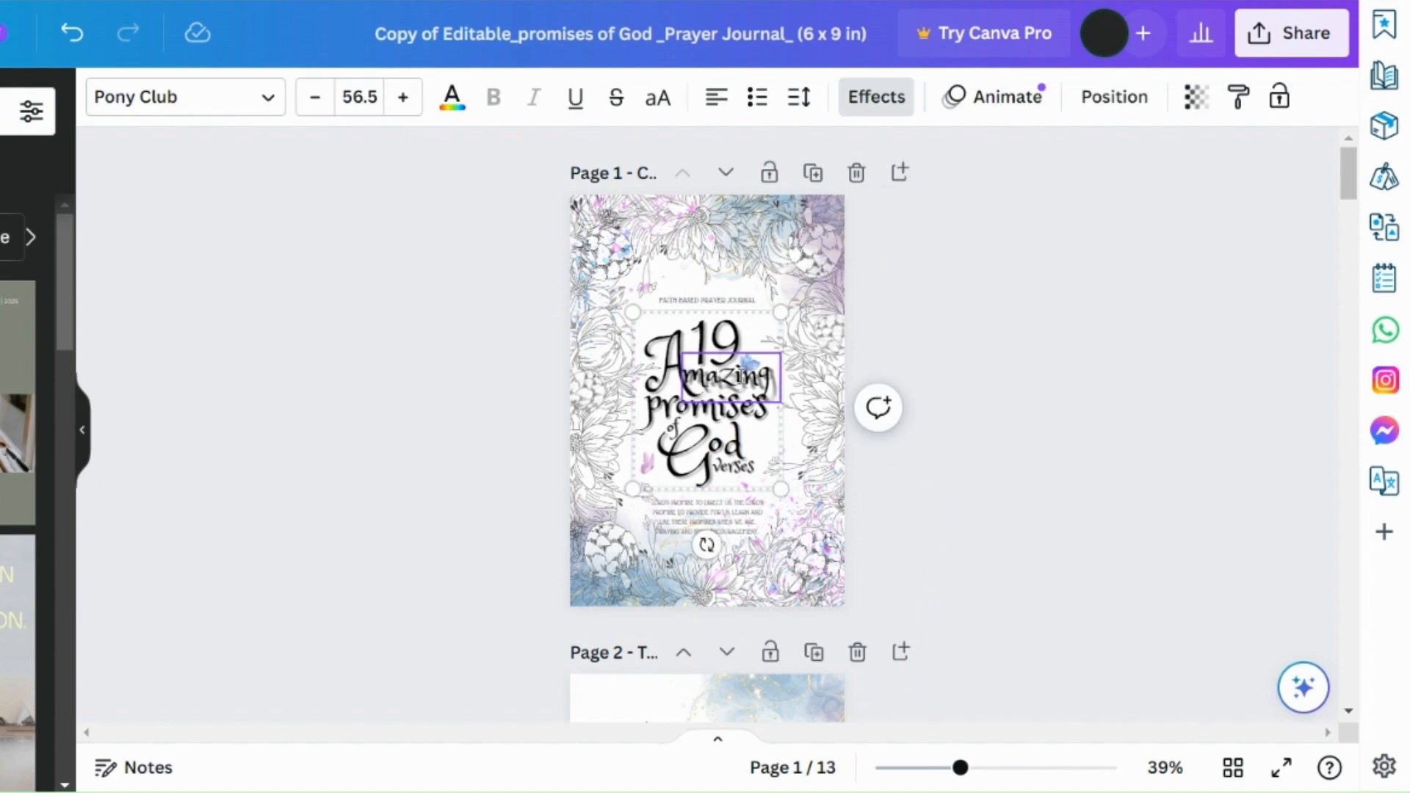
pyautogui.press('Delete')
pyautogui.press('Delete')
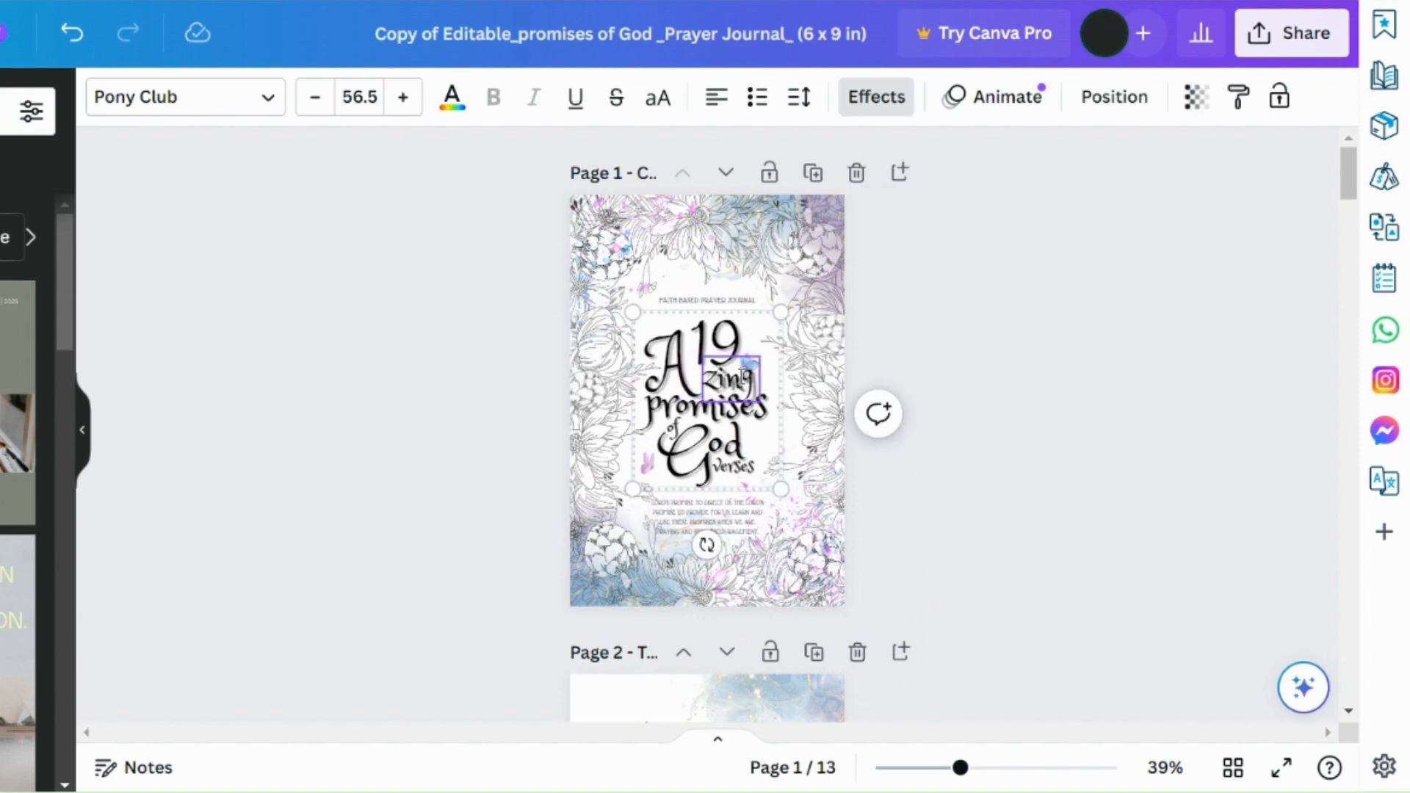
# - Remove the watermarked graphics from the lower corners of the cover
pyautogui.click(596, 569)
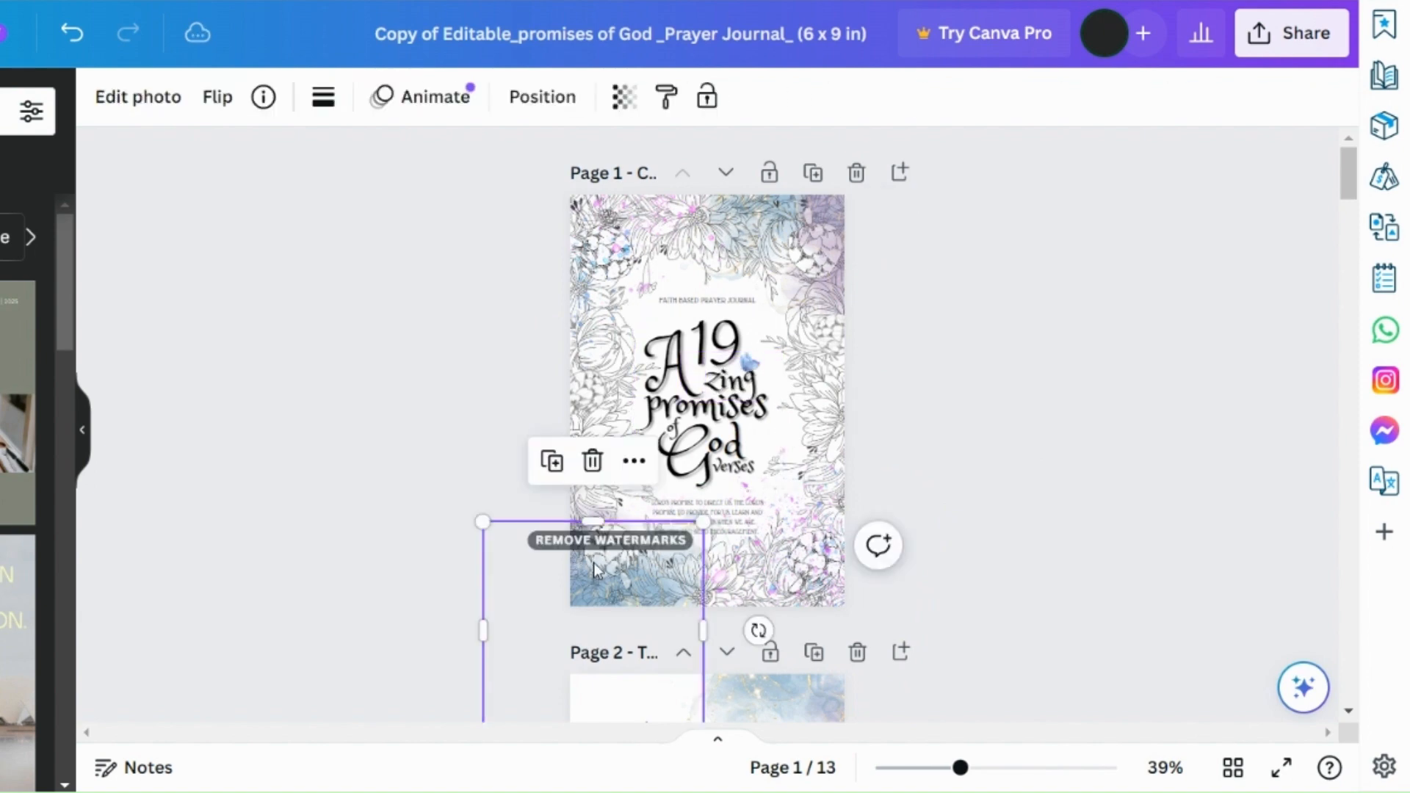
pyautogui.press('Delete')
pyautogui.moveTo(595, 569); pyautogui.dragTo(776, 555)
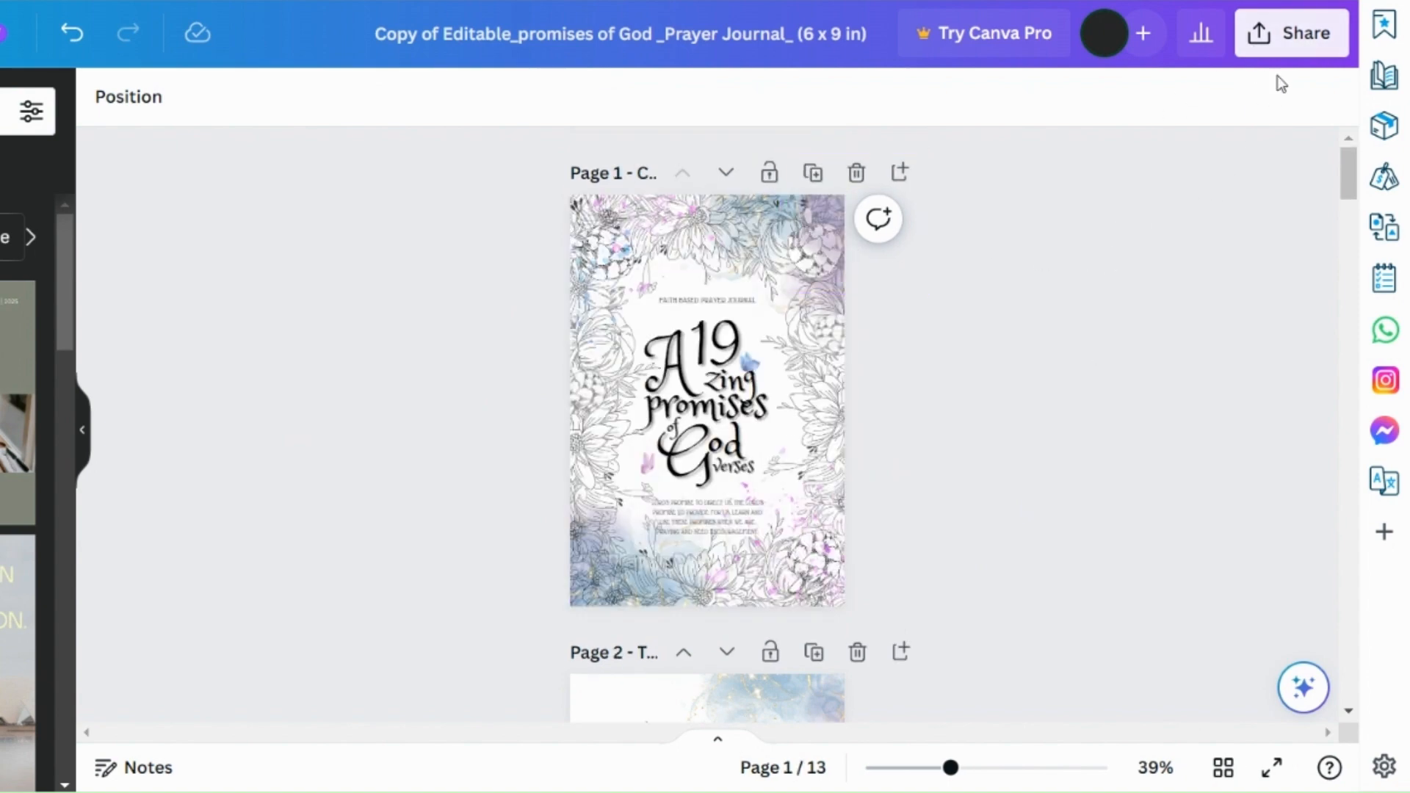
# - Check the design's download options for remaining premium images and close them without downloading
pyautogui.click(1284, 36)
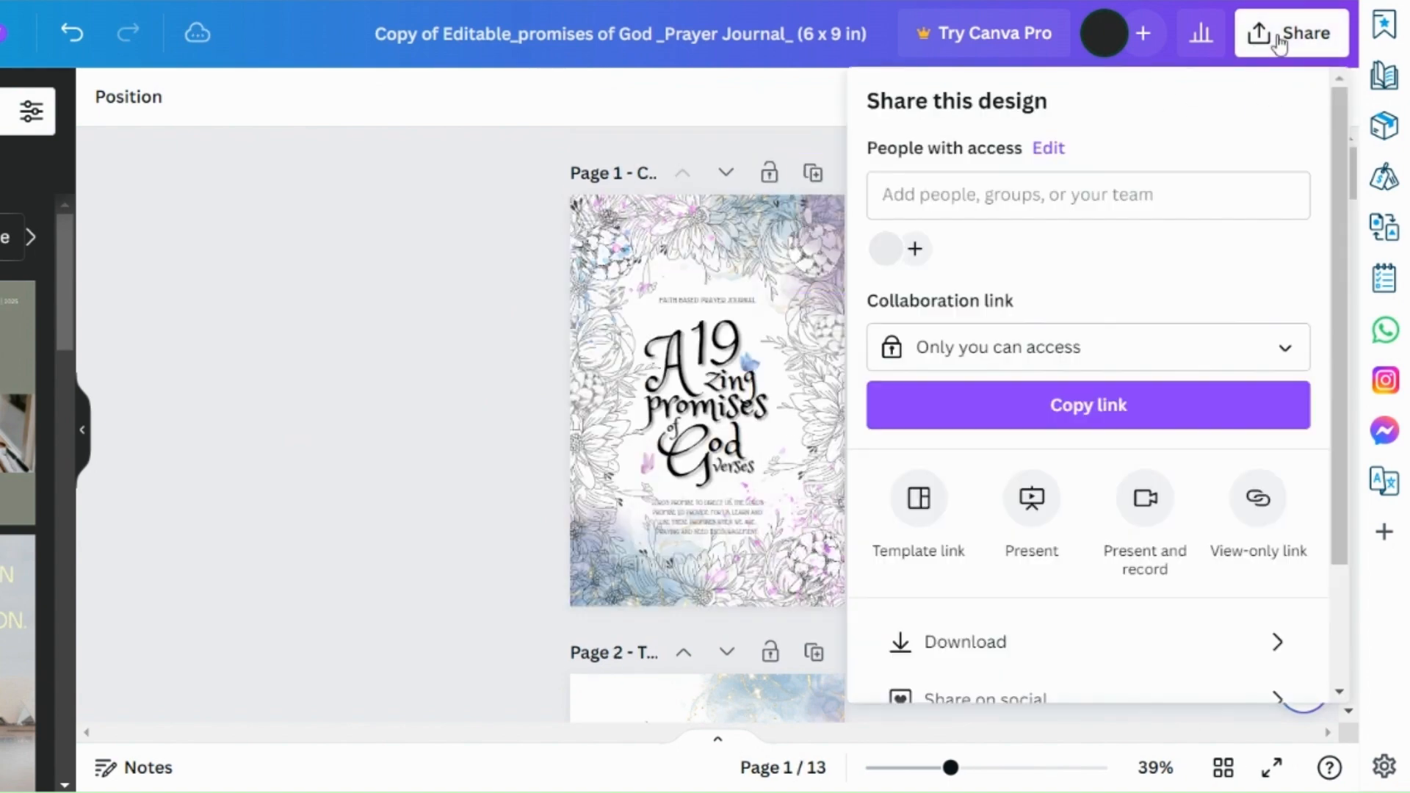
pyautogui.click(962, 647)
pyautogui.click(1053, 582)
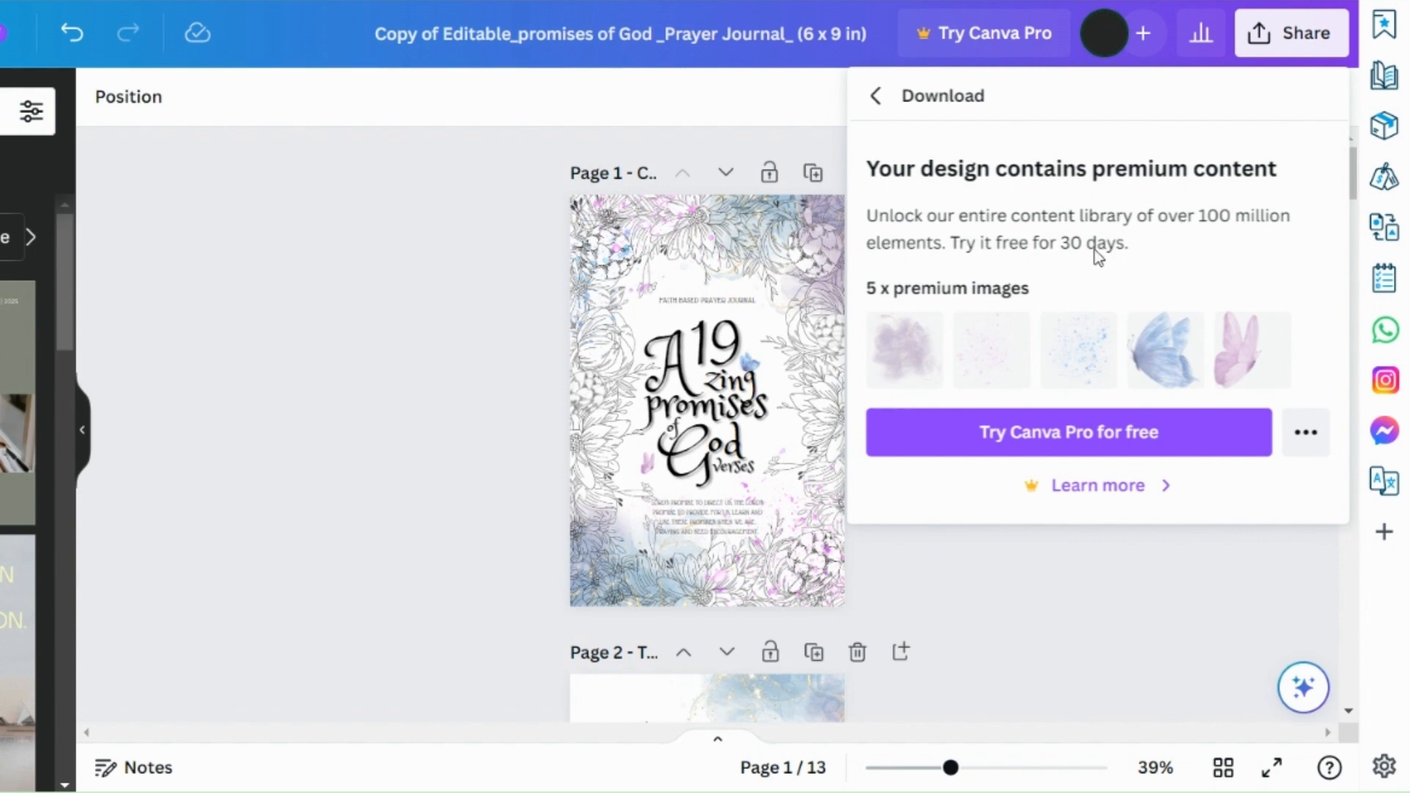
pyautogui.click(324, 495)
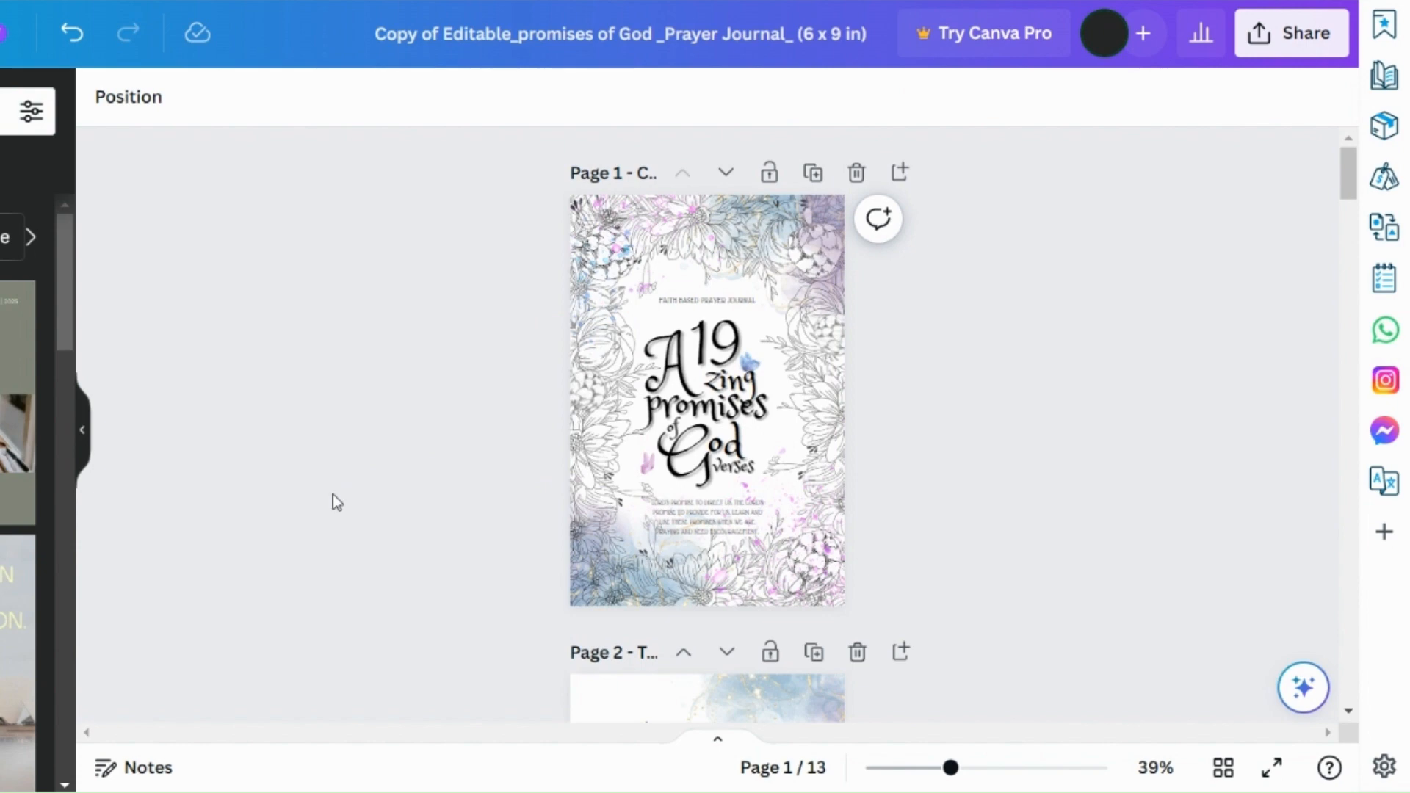
# - Remove the watermarked purple watercolour graphic from the cover's upper-right corner and recheck the download's premium images
pyautogui.click(756, 221)
pyautogui.click(801, 238)
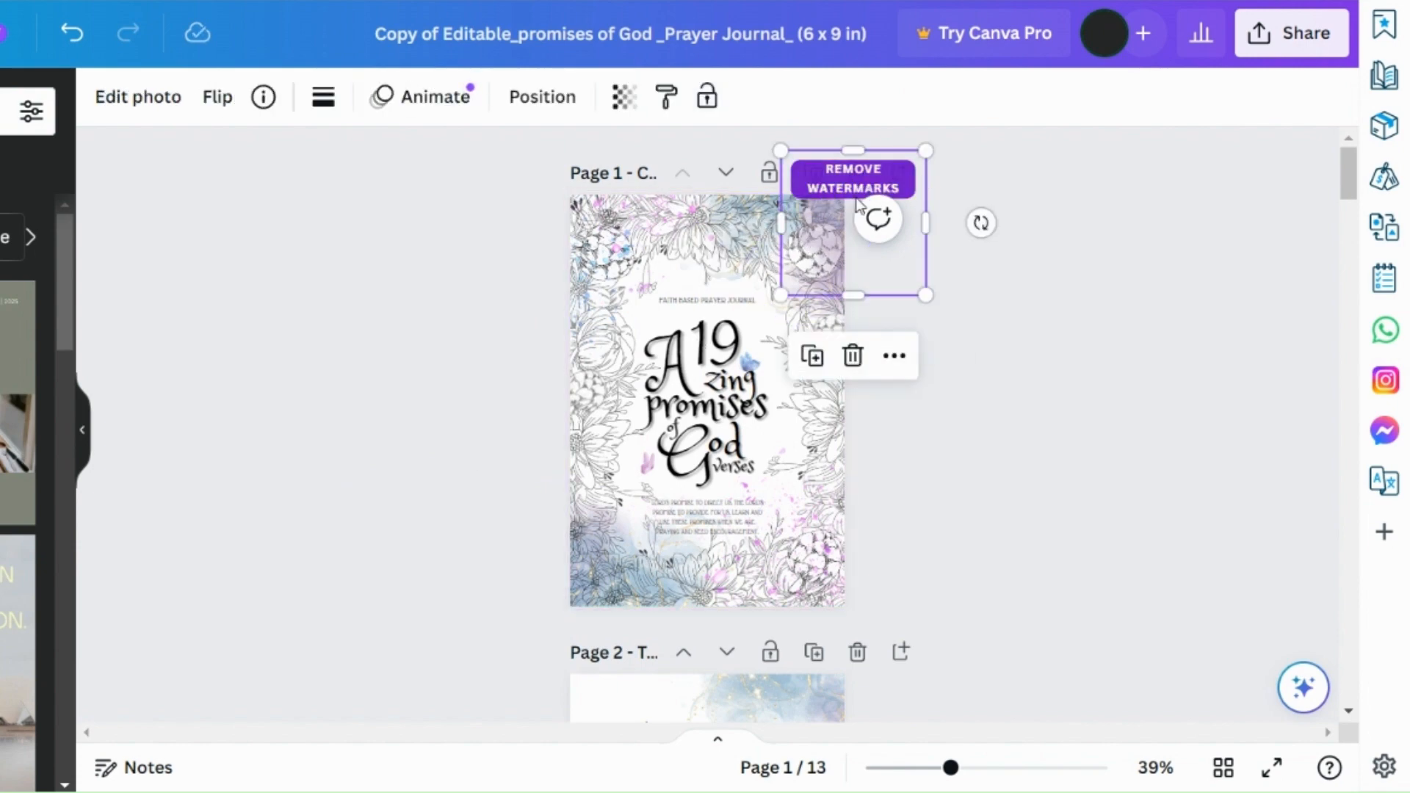
pyautogui.press('Delete')
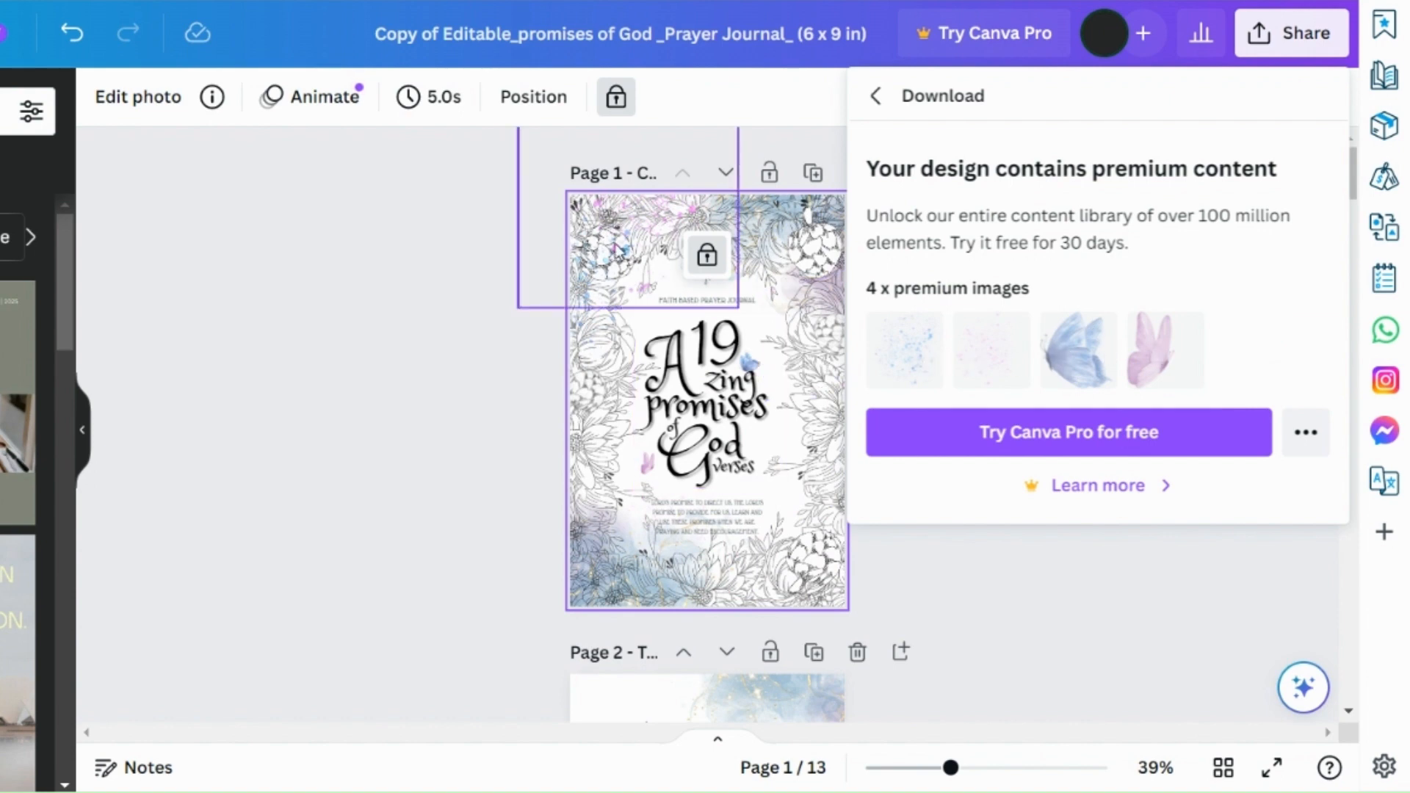
# - Leave the premium content check and delete the whole original cover page from the journal
pyautogui.click(451, 434)
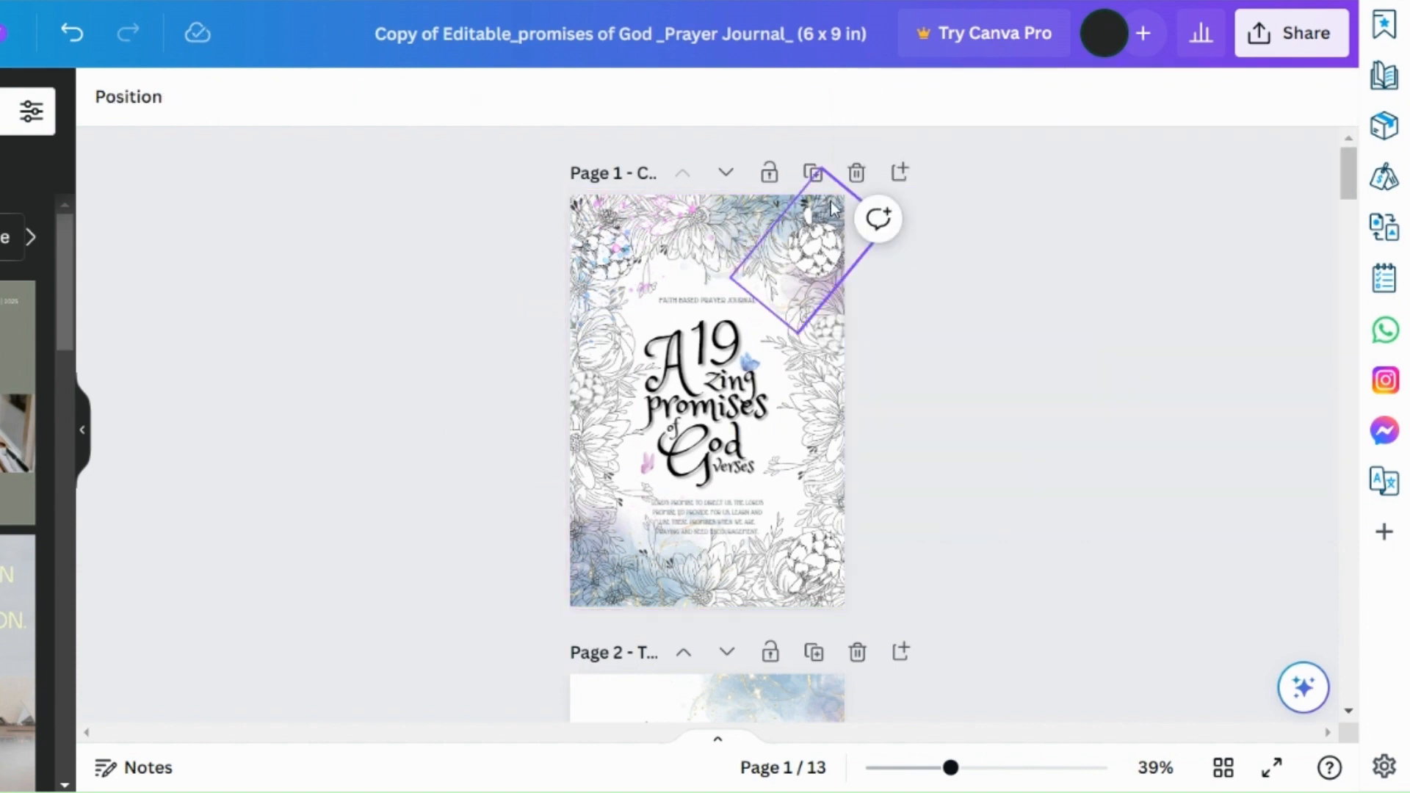
pyautogui.click(855, 172)
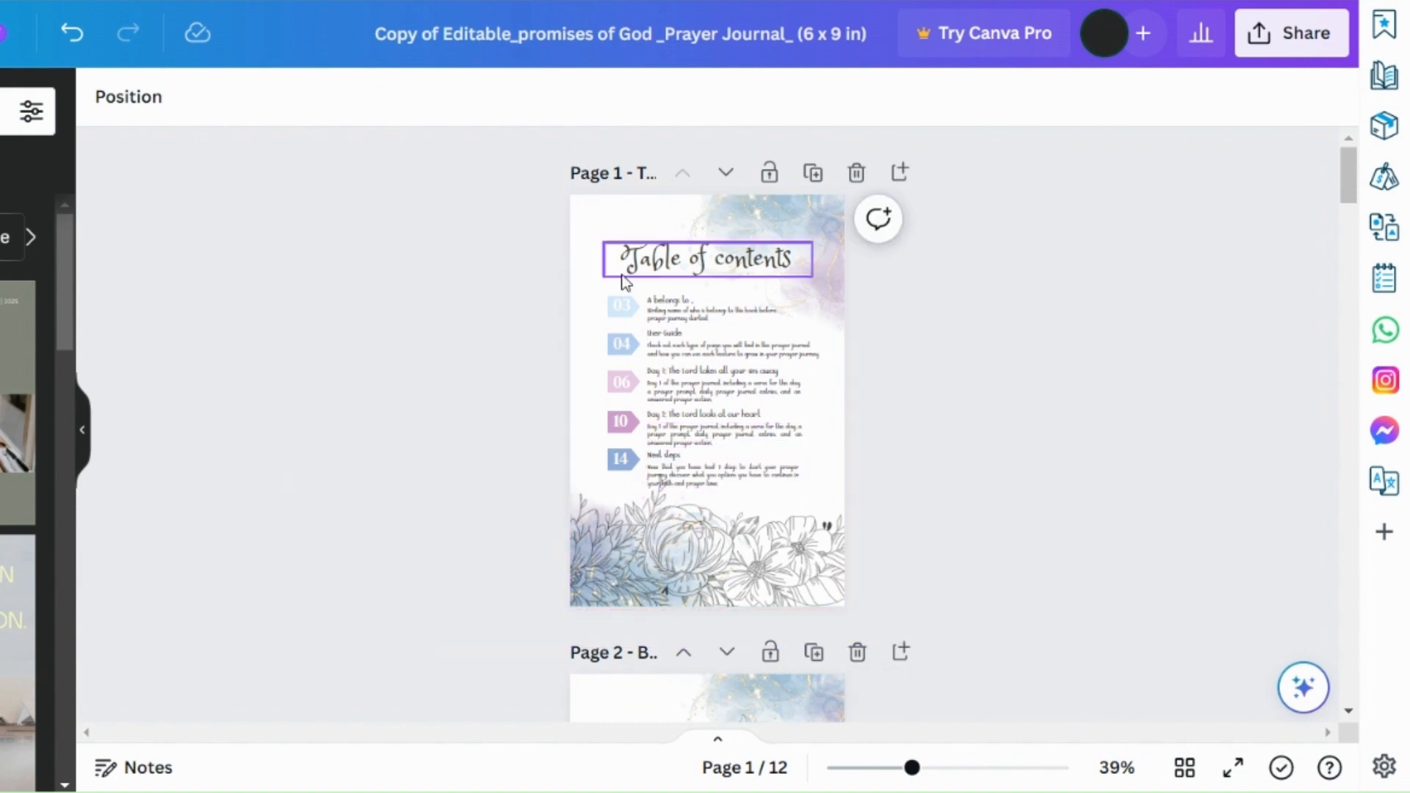
# - Move the final ISAIAH 54:10 scripture page to the front of the document so it serves as page 1
pyautogui.scroll(-5, 646, 301)
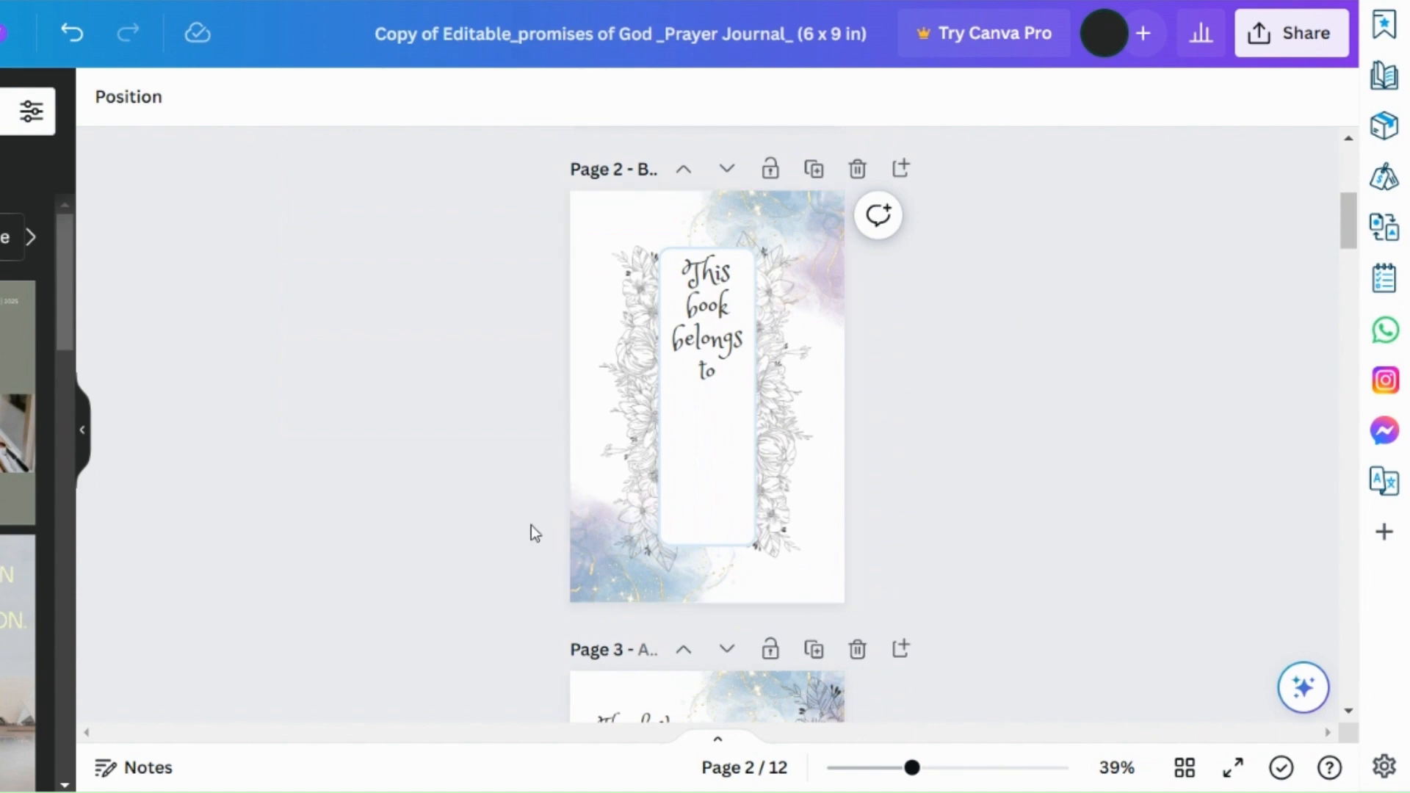
pyautogui.scroll(-5, 1144, 523)
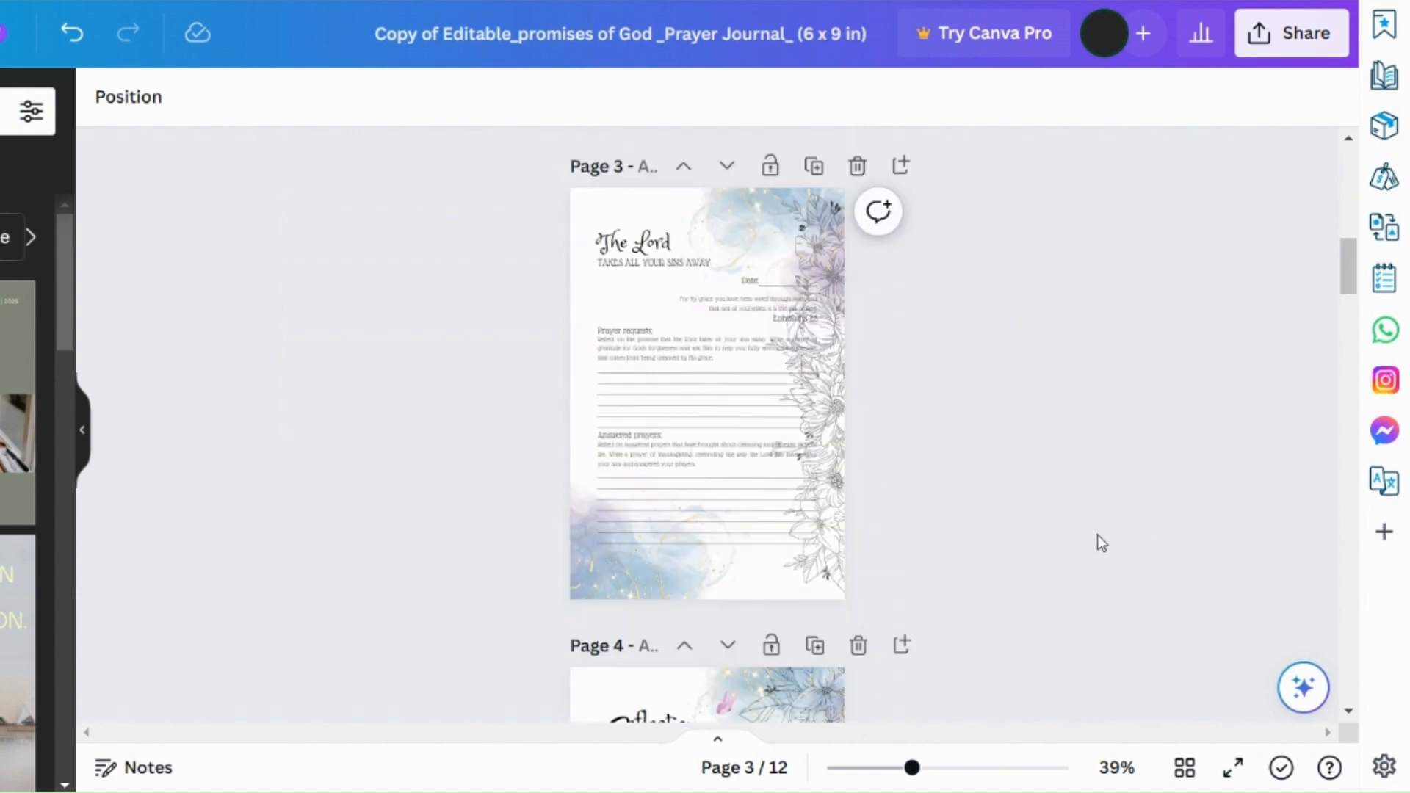
pyautogui.scroll(10, 1096, 535)
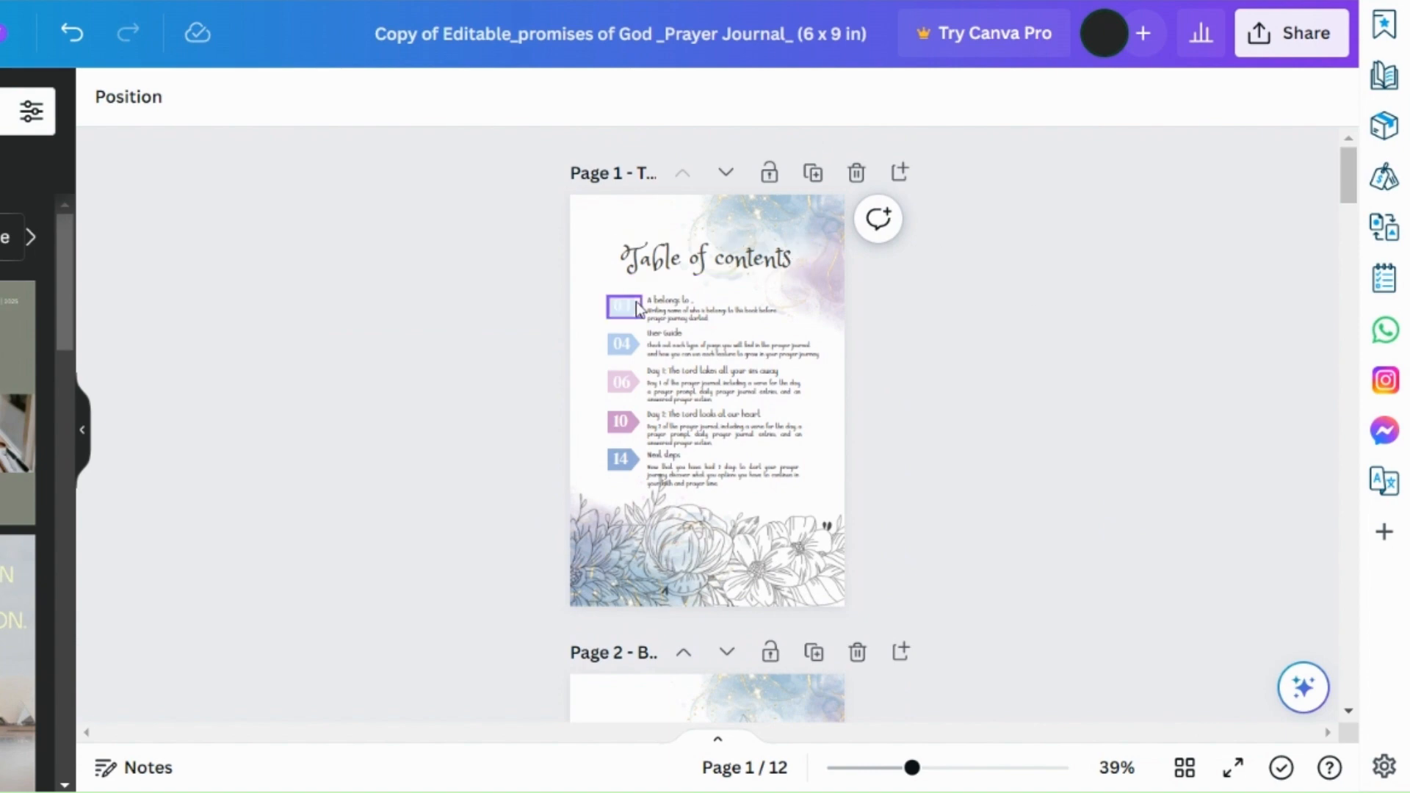
pyautogui.scroll(-20, 661, 405)
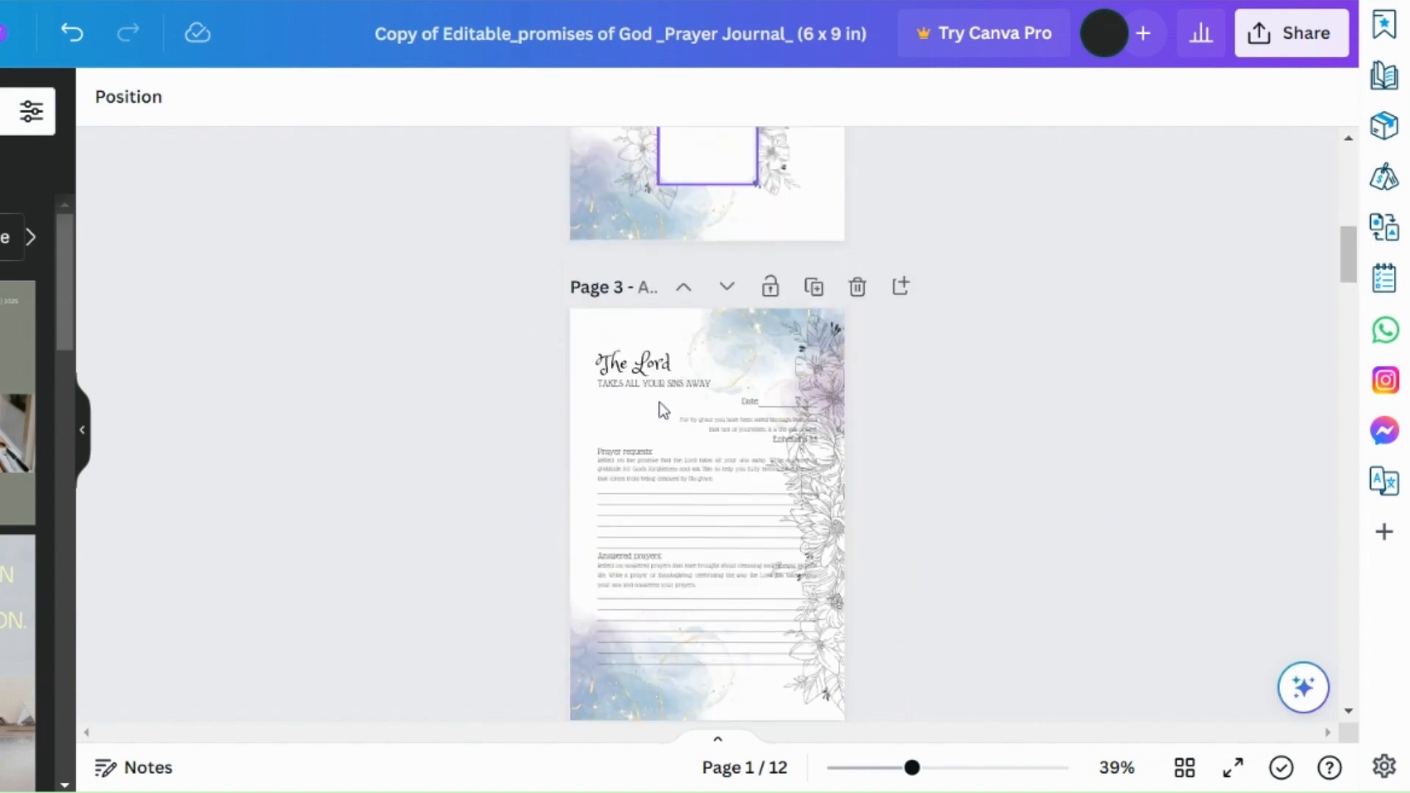
pyautogui.scroll(-15, 662, 402)
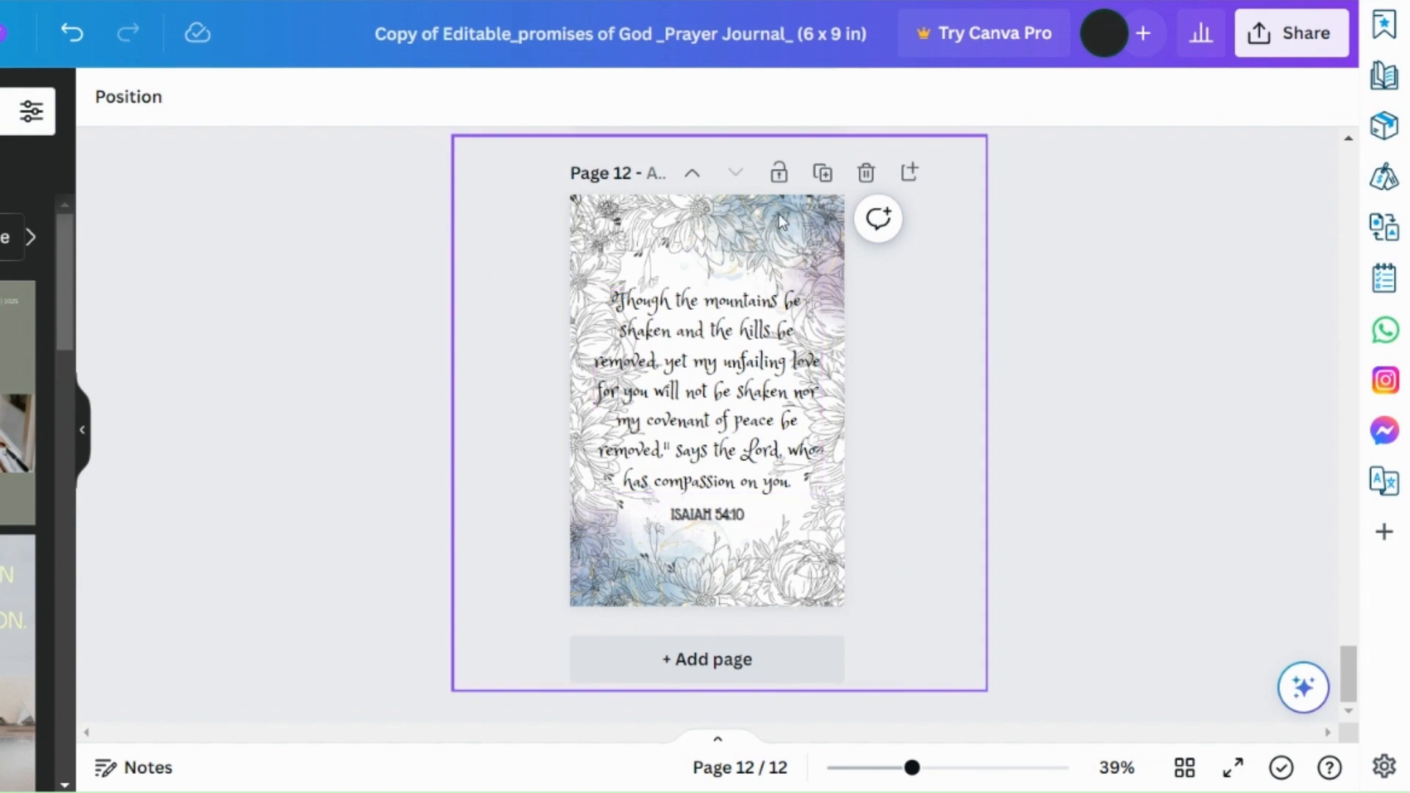
pyautogui.click(691, 174)
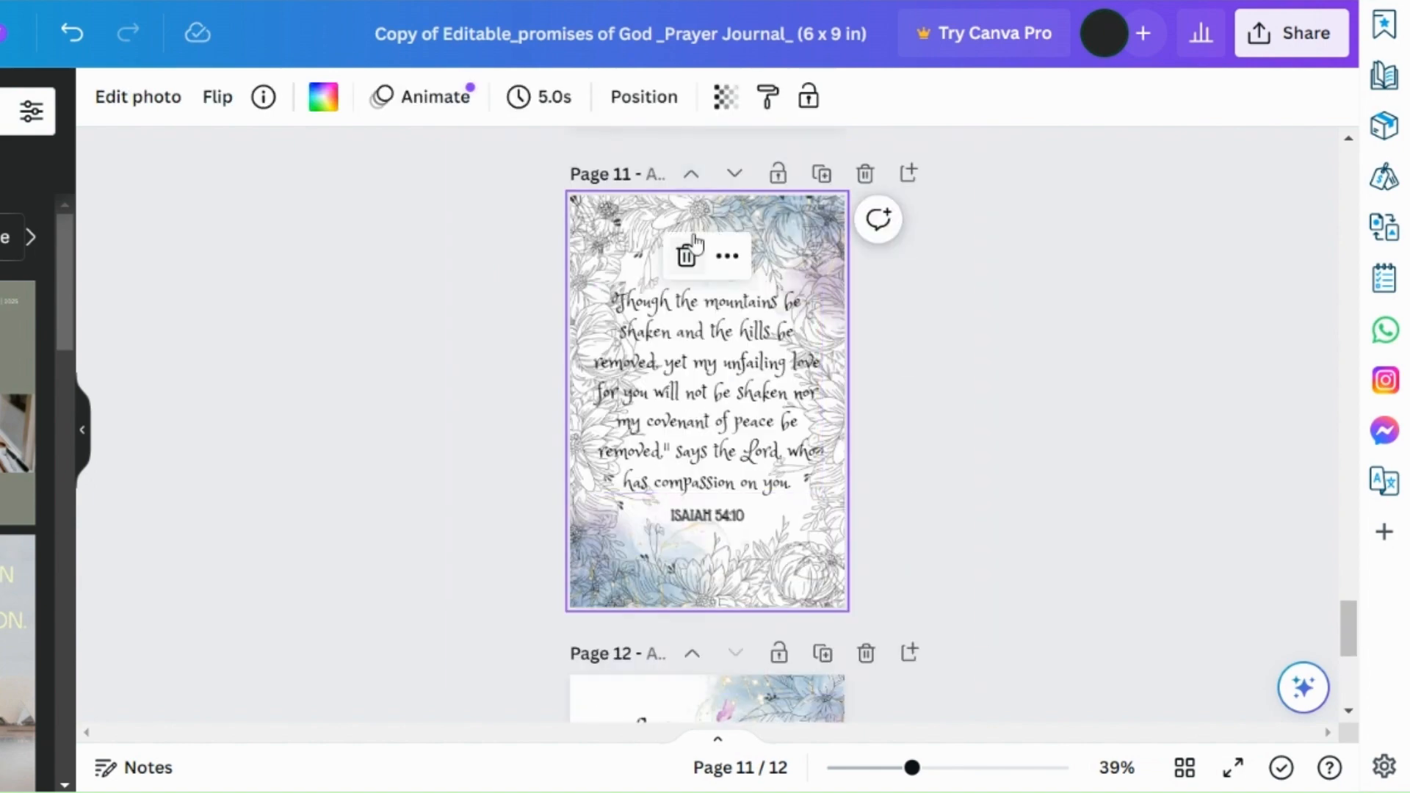
pyautogui.click(692, 174)
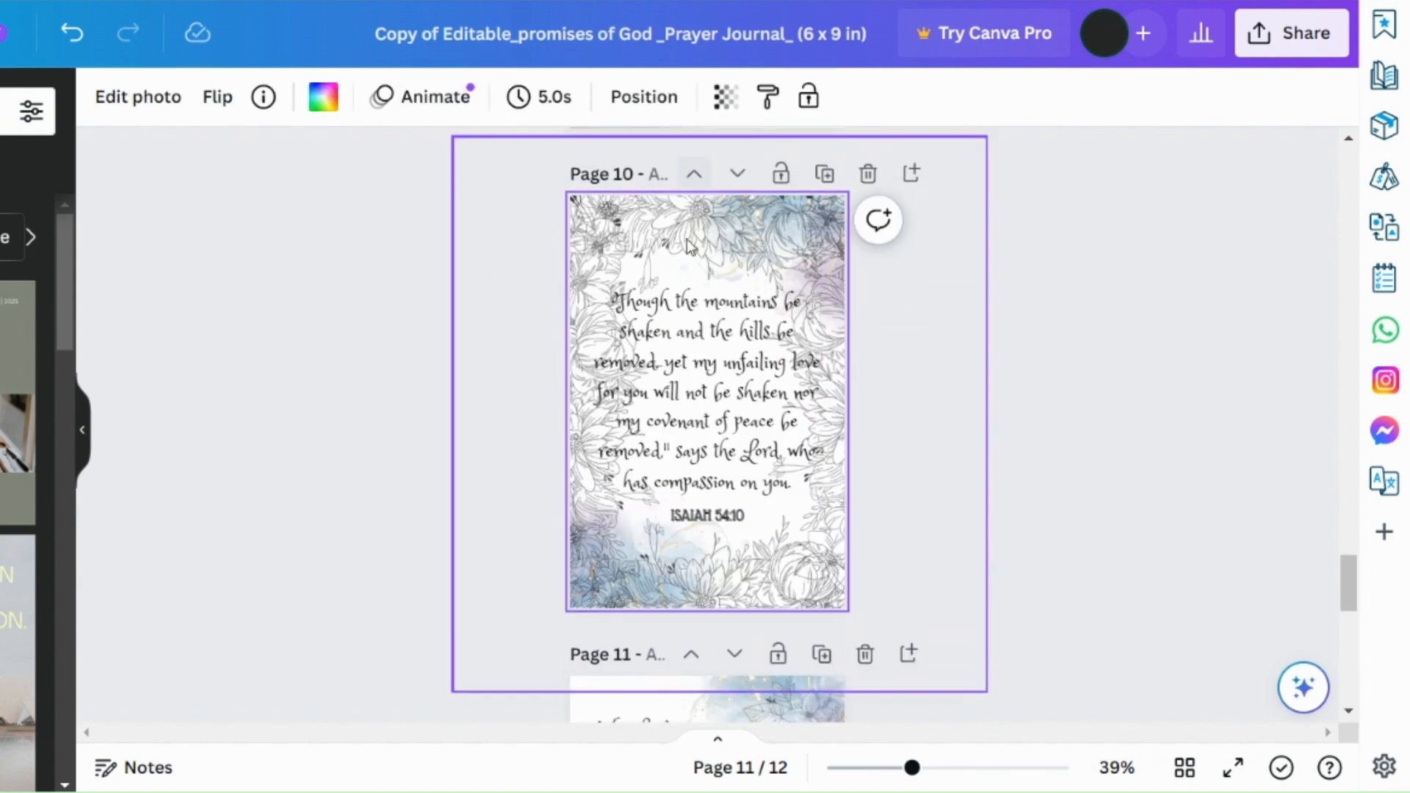
pyautogui.click(694, 176)
pyautogui.click(684, 176)
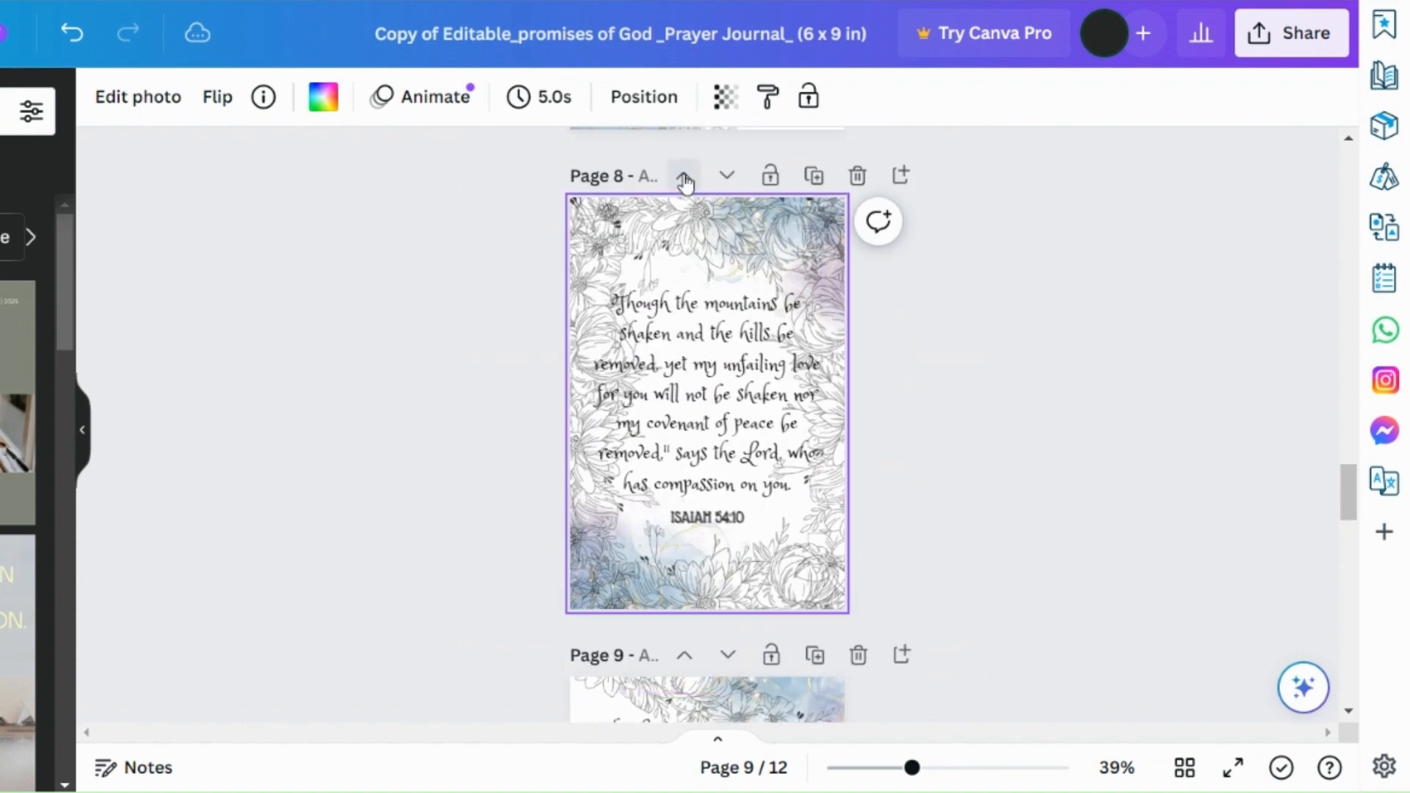
pyautogui.click(684, 176)
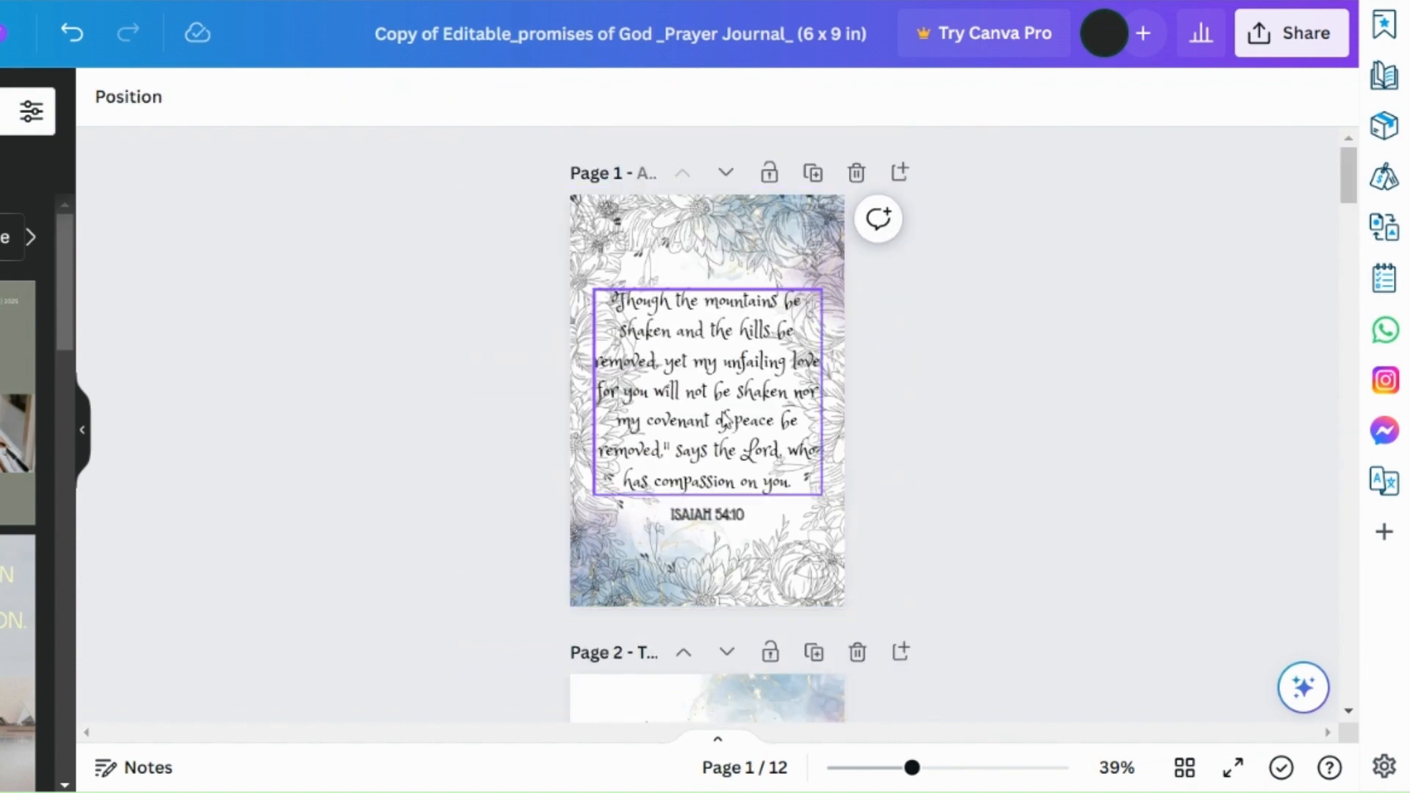
# - Replace the scripture on page 1 with "Echoes Across Time Letters To Future Generations" and narrow its text box to 3.8 in
pyautogui.click(724, 420)
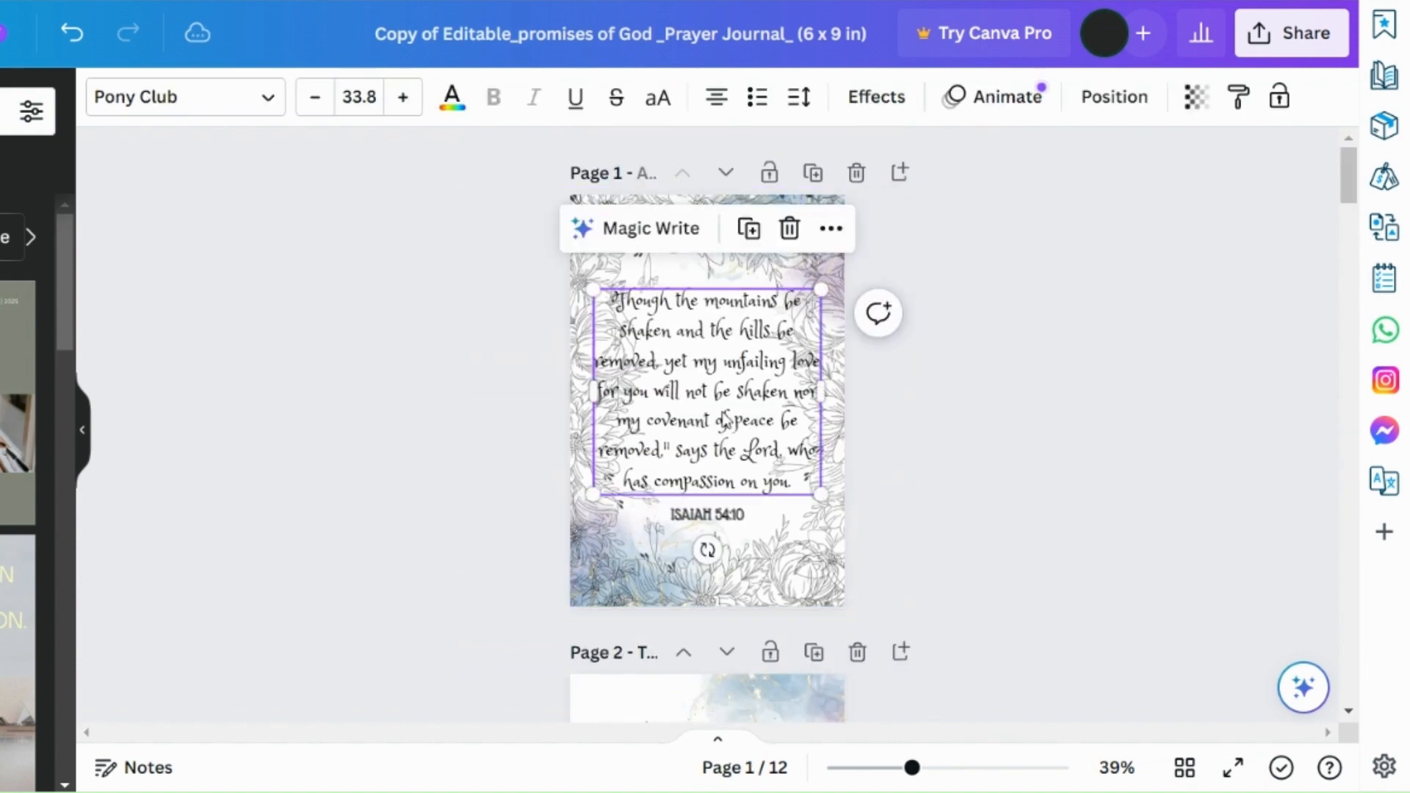
pyautogui.tripleClick(718, 389)
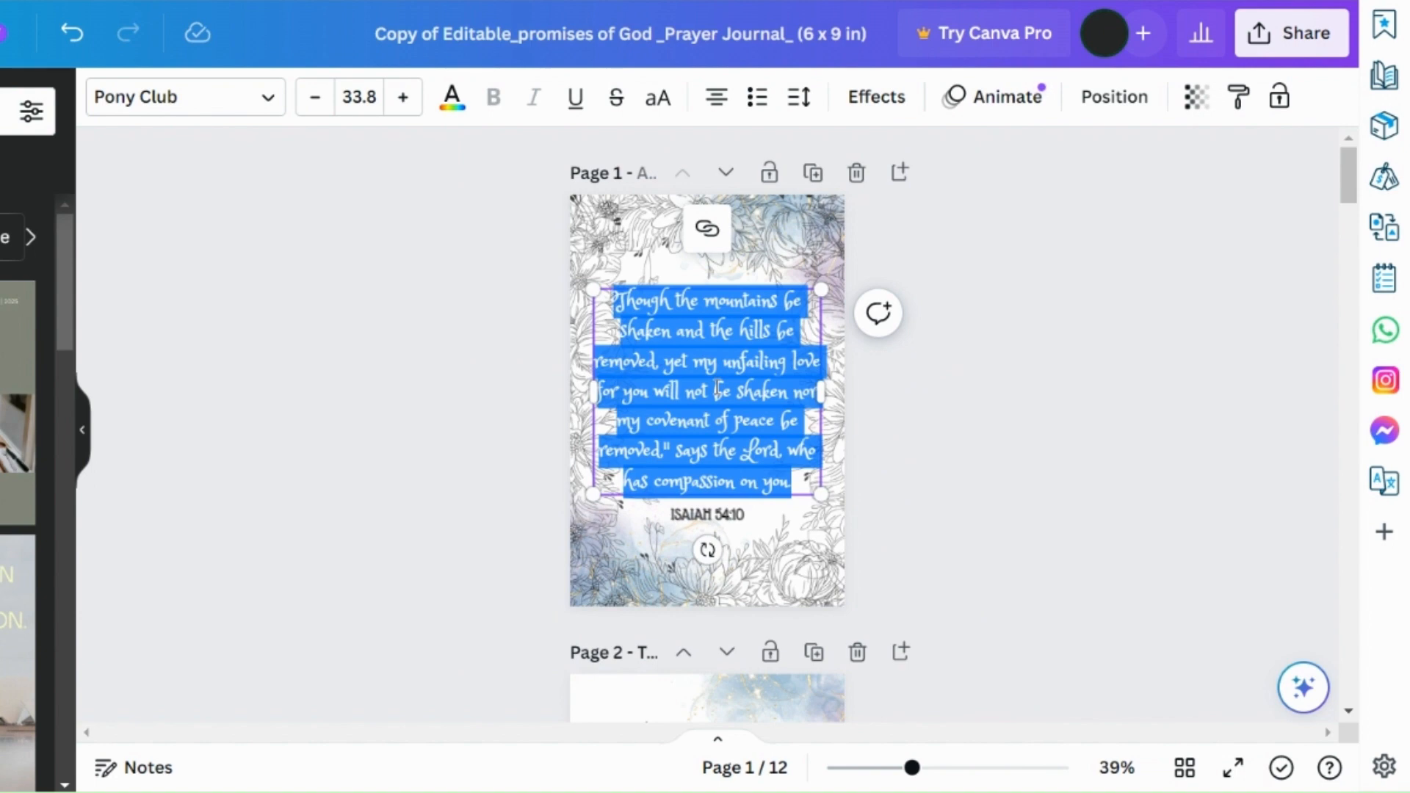
pyautogui.write('Echoes Across Time  Letters To Future Generations')
pyautogui.moveTo(589, 346); pyautogui.dragTo(649, 350)
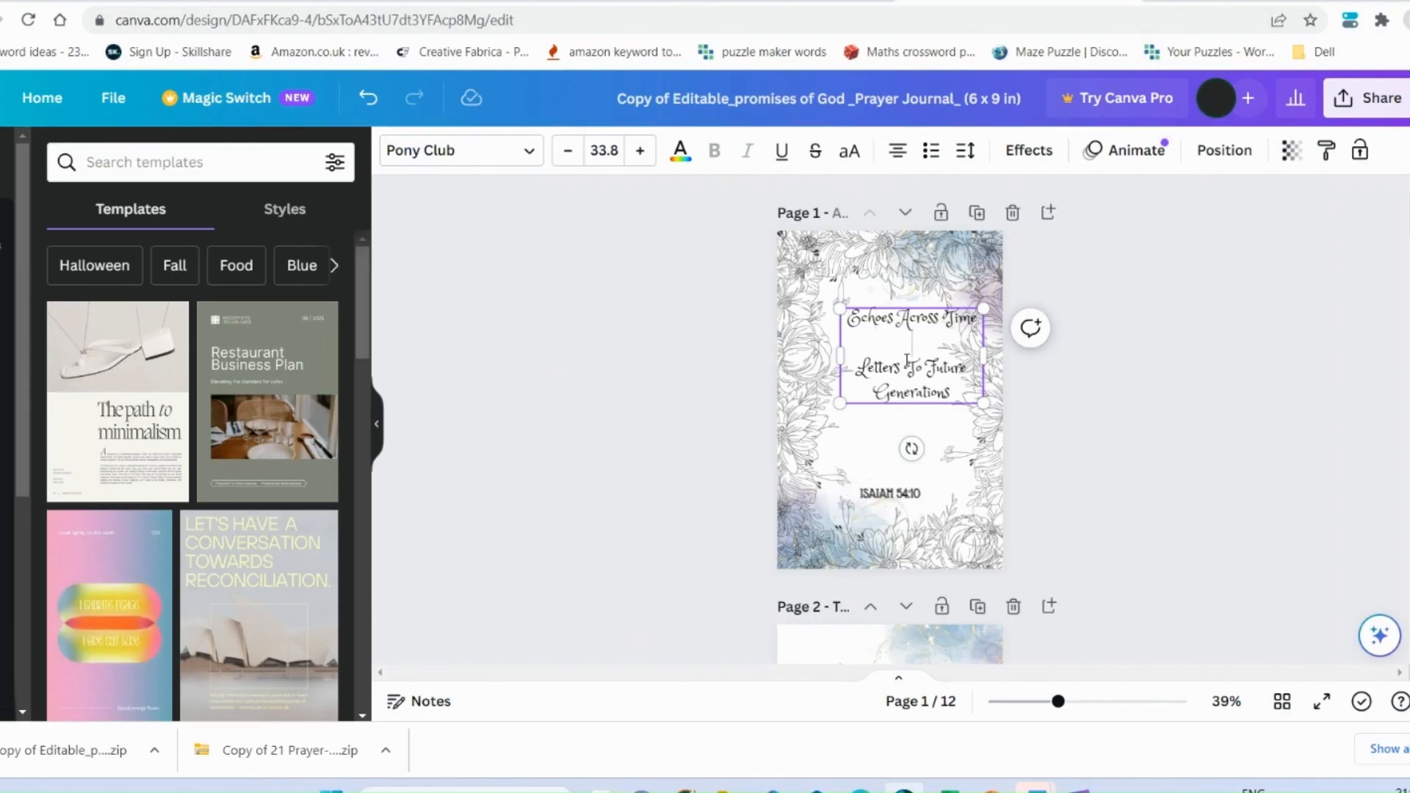
# - Align the new title's text box to the center and middle of page 1
pyautogui.click(1221, 154)
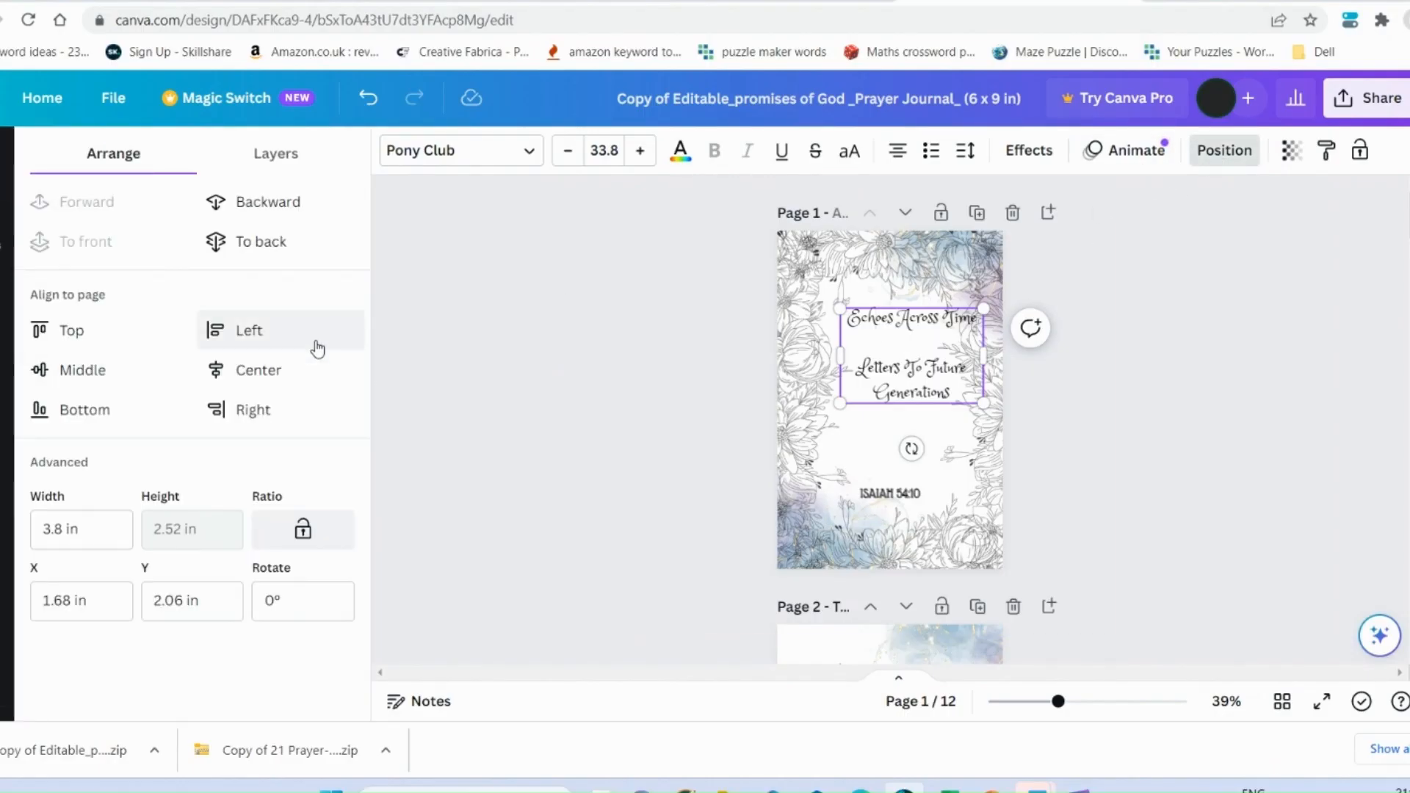
pyautogui.click(257, 369)
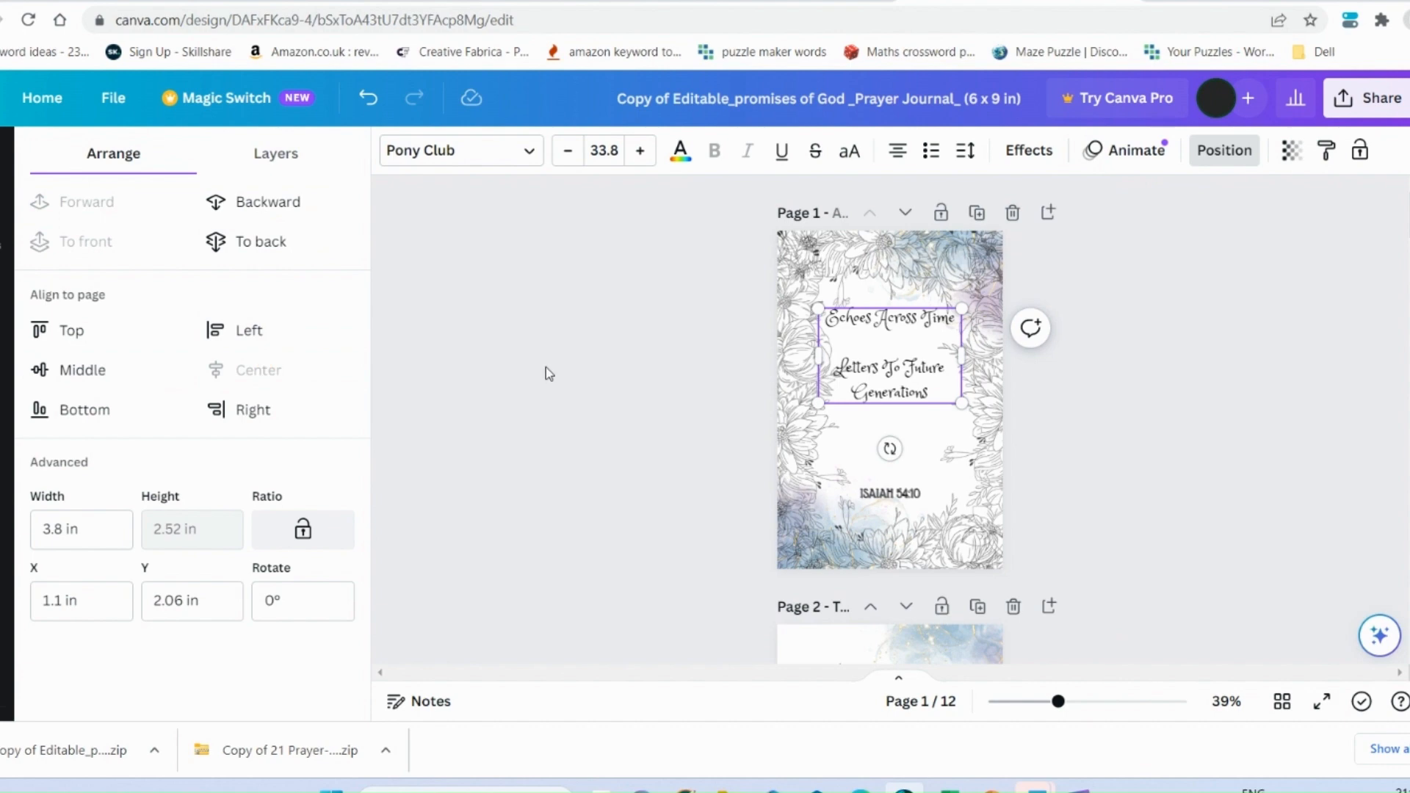
pyautogui.click(140, 375)
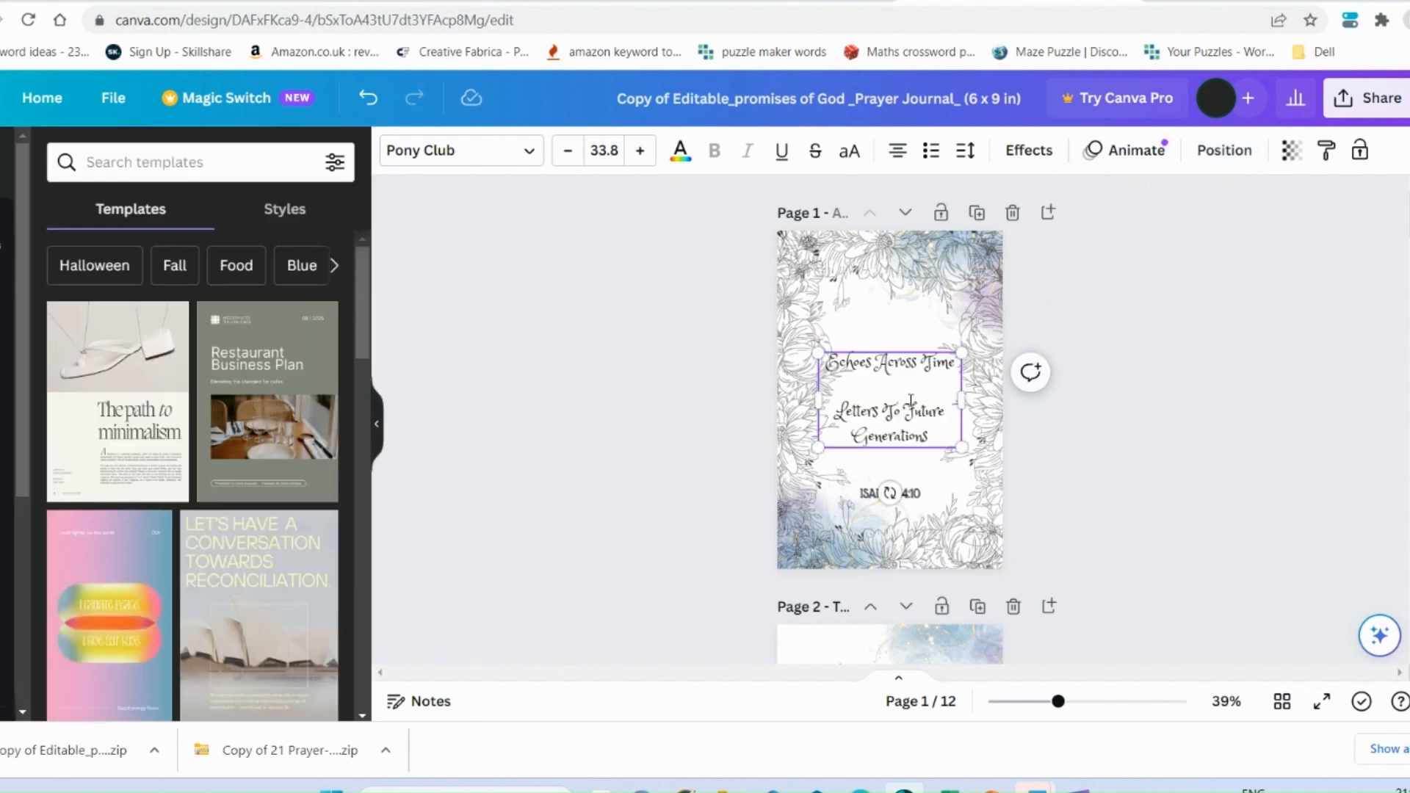
# - Raise the font size on the blank line between the two parts of the title to 44.8
pyautogui.click(641, 150)
pyautogui.click(640, 150)
pyautogui.click(640, 151)
pyautogui.click(641, 151)
pyautogui.click(641, 150)
pyautogui.click(640, 151)
pyautogui.click(640, 151)
pyautogui.click(640, 151)
pyautogui.click(641, 150)
pyautogui.click(640, 151)
pyautogui.click(641, 151)
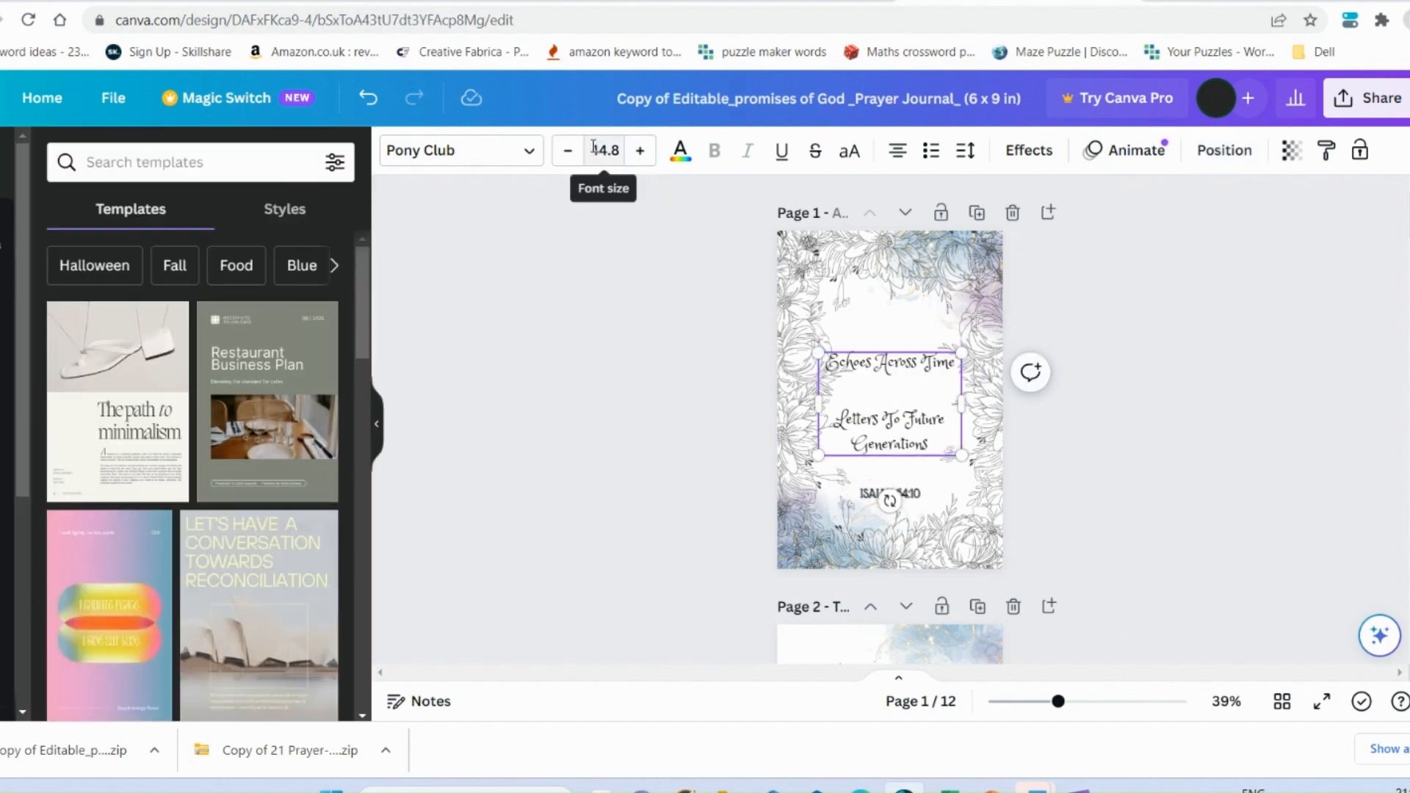
# - Enlarge the whole title text across the middle of page 1, keeping the Pony Club font, and remove the ISAIAH 54:10 reference
pyautogui.doubleClick(940, 452)
pyautogui.click(462, 151)
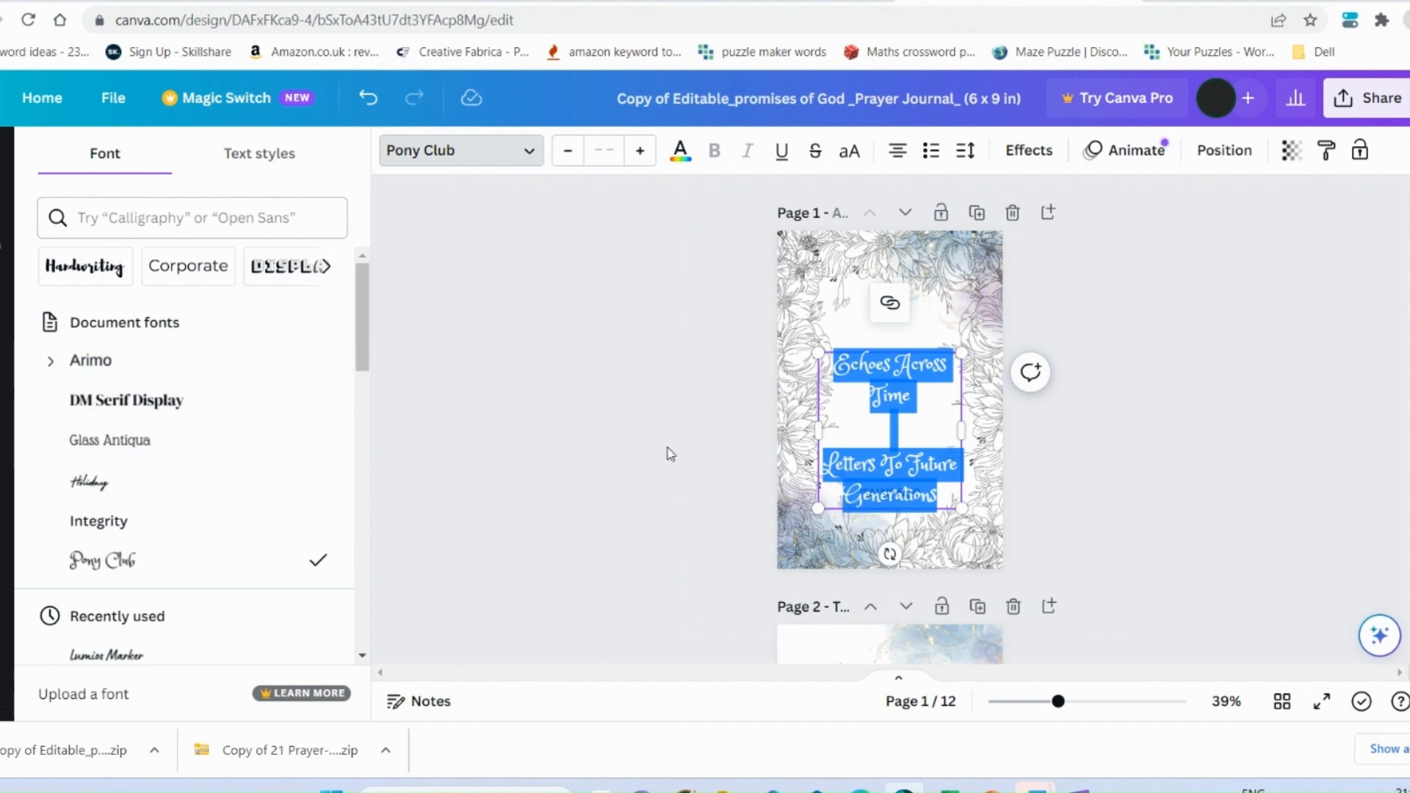
pyautogui.press('Escape')
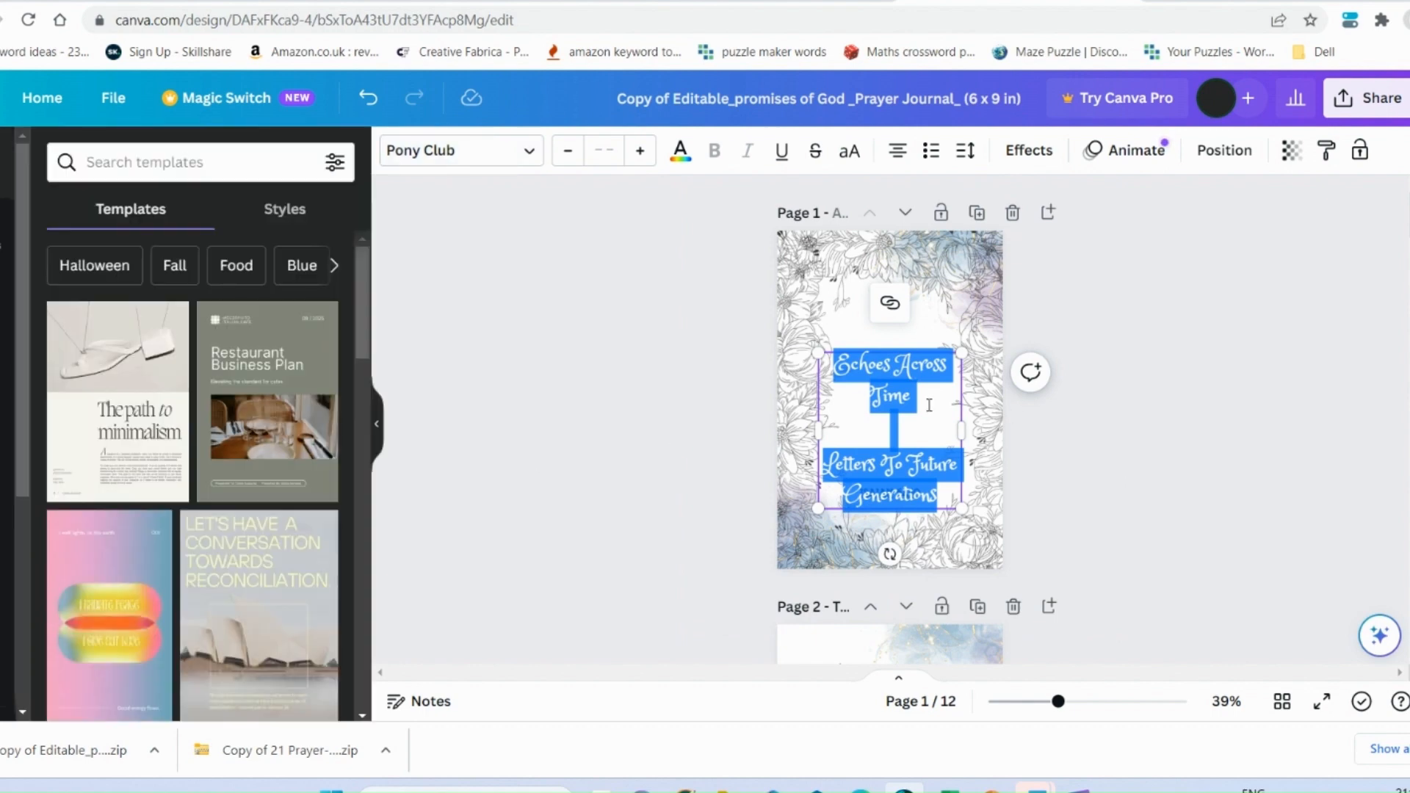
pyautogui.click(1171, 368)
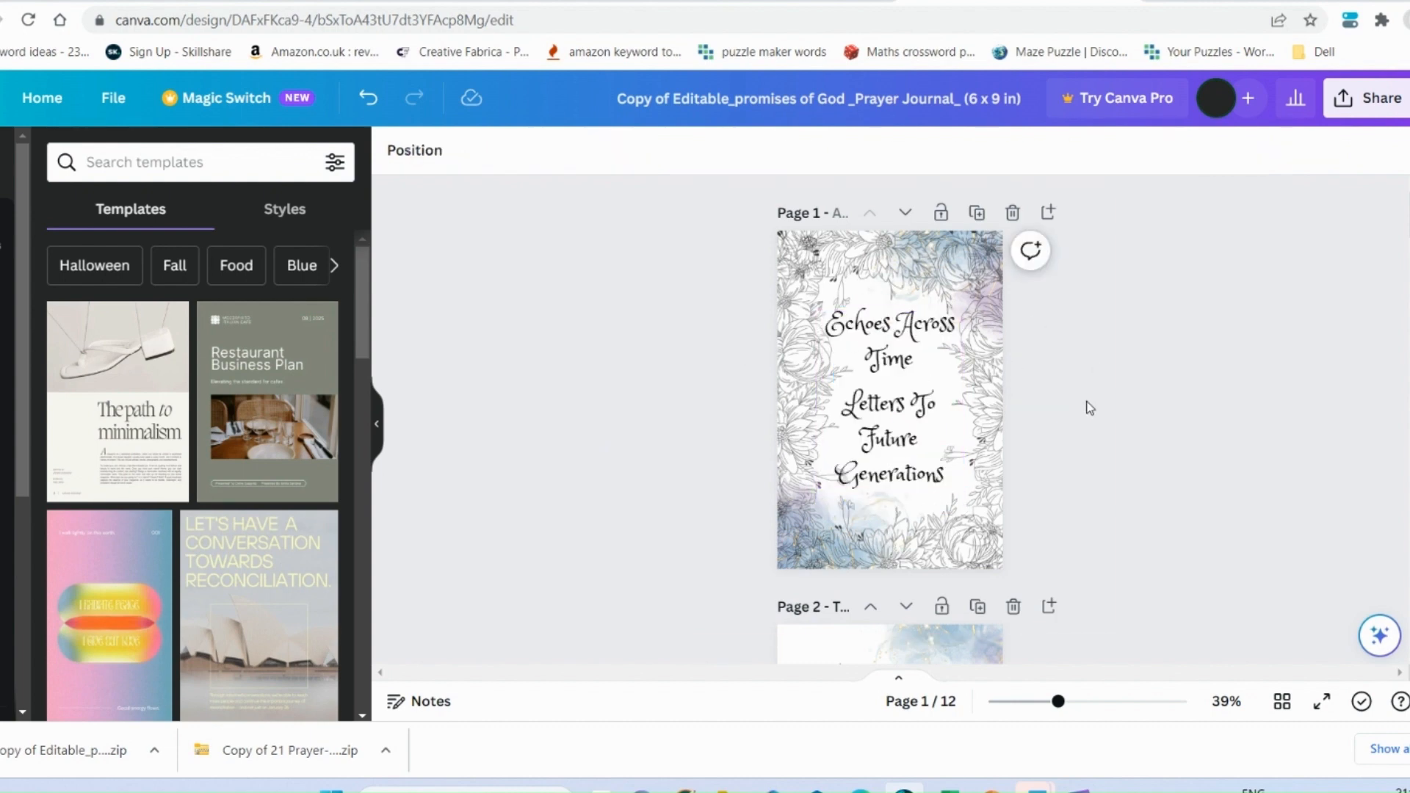
# - Replace "This book belongs to" with "These letters were written by" and move that page ahead of the table of contents
pyautogui.scroll(-4, 1086, 403)
pyautogui.scroll(-5, 1103, 405)
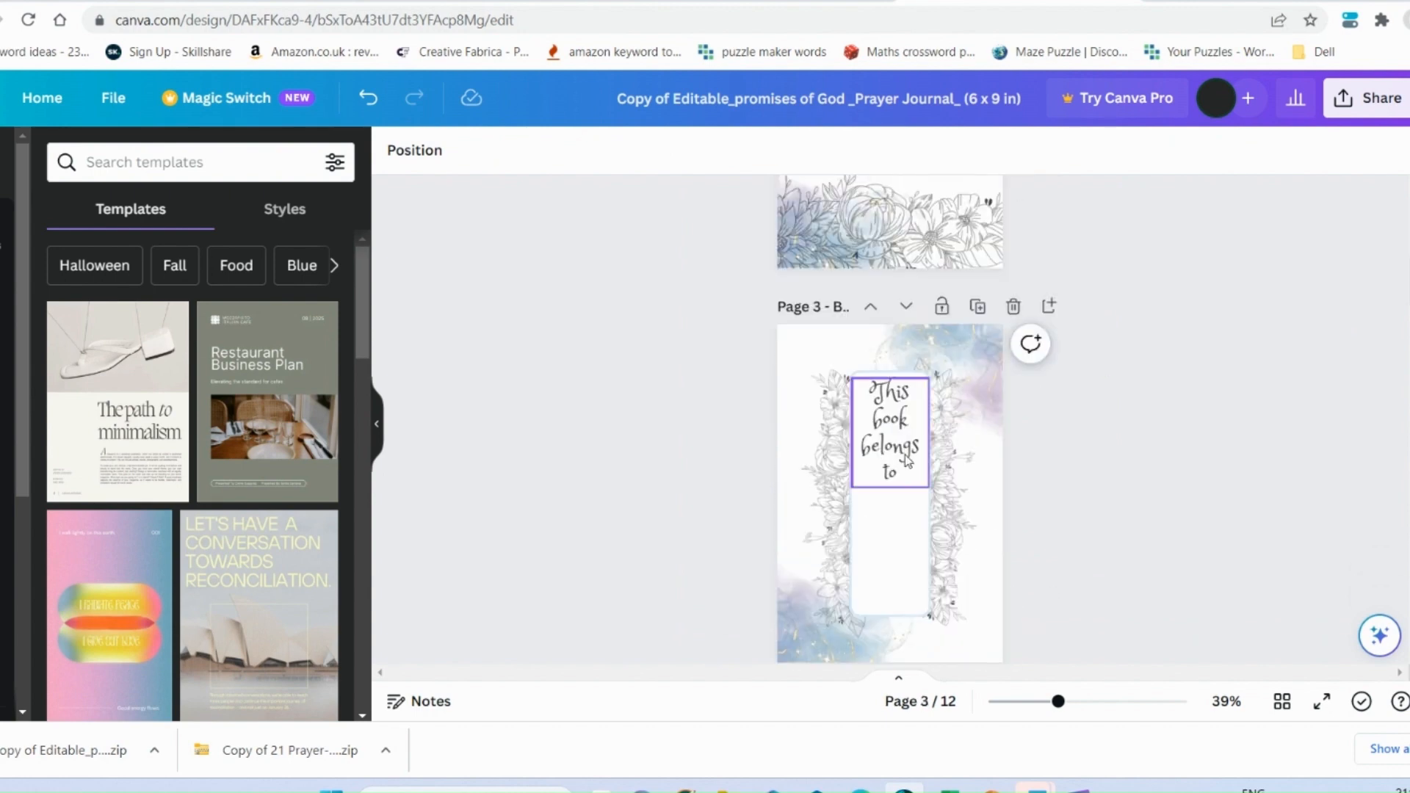
pyautogui.click(893, 431)
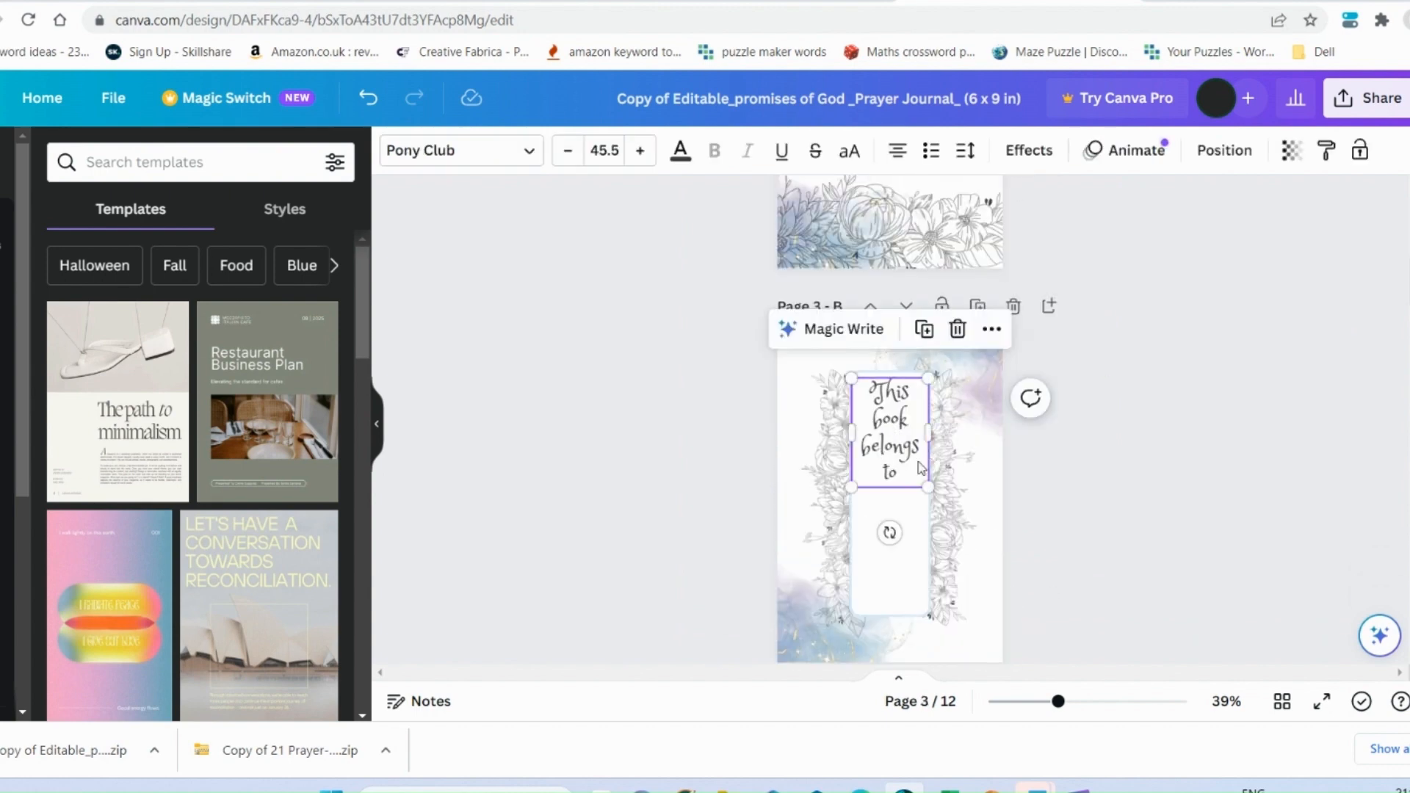
pyautogui.doubleClick(888, 441)
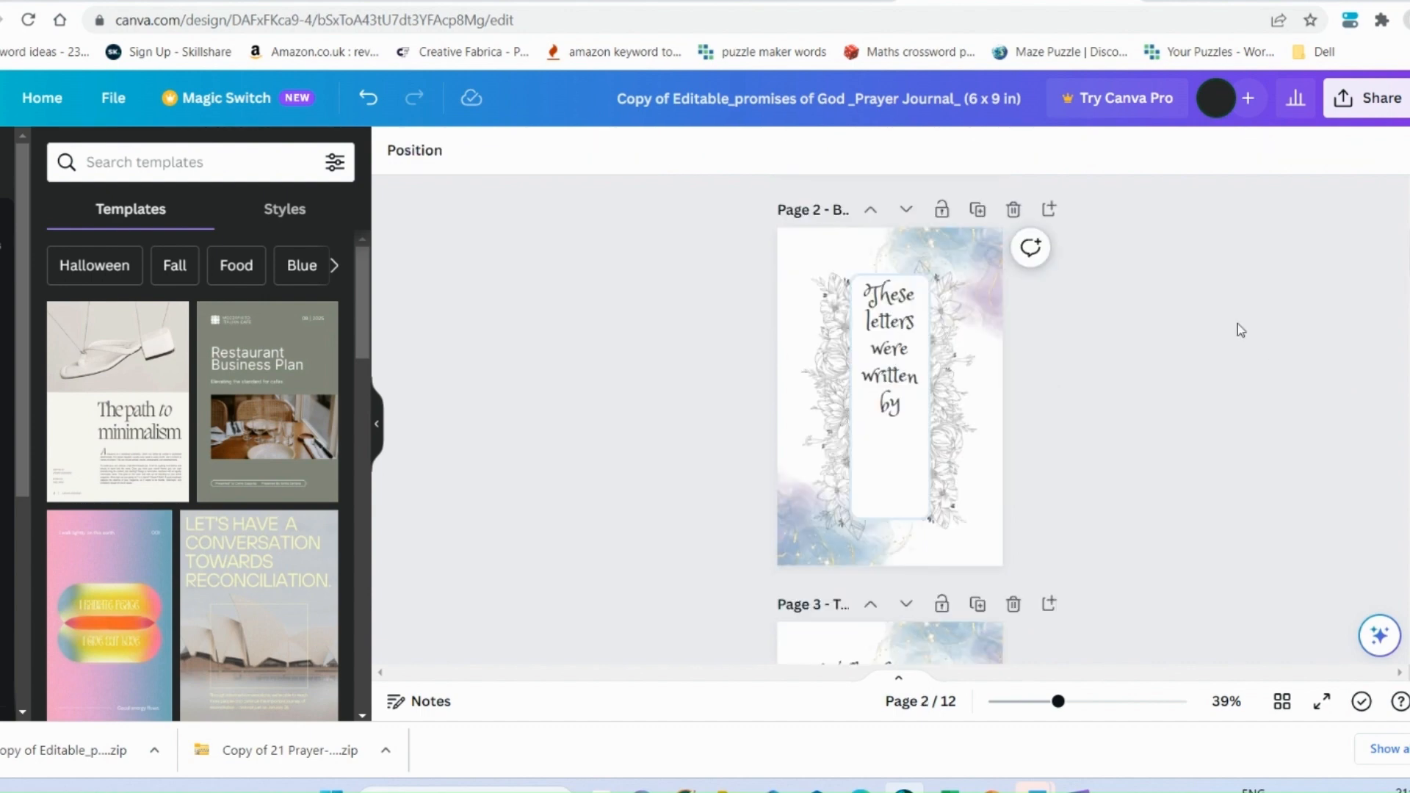
# - Ungroup the block of prayer requests, answered prayers and writing lines on page 4
pyautogui.scroll(-1, 997, 443)
pyautogui.scroll(-3, 999, 448)
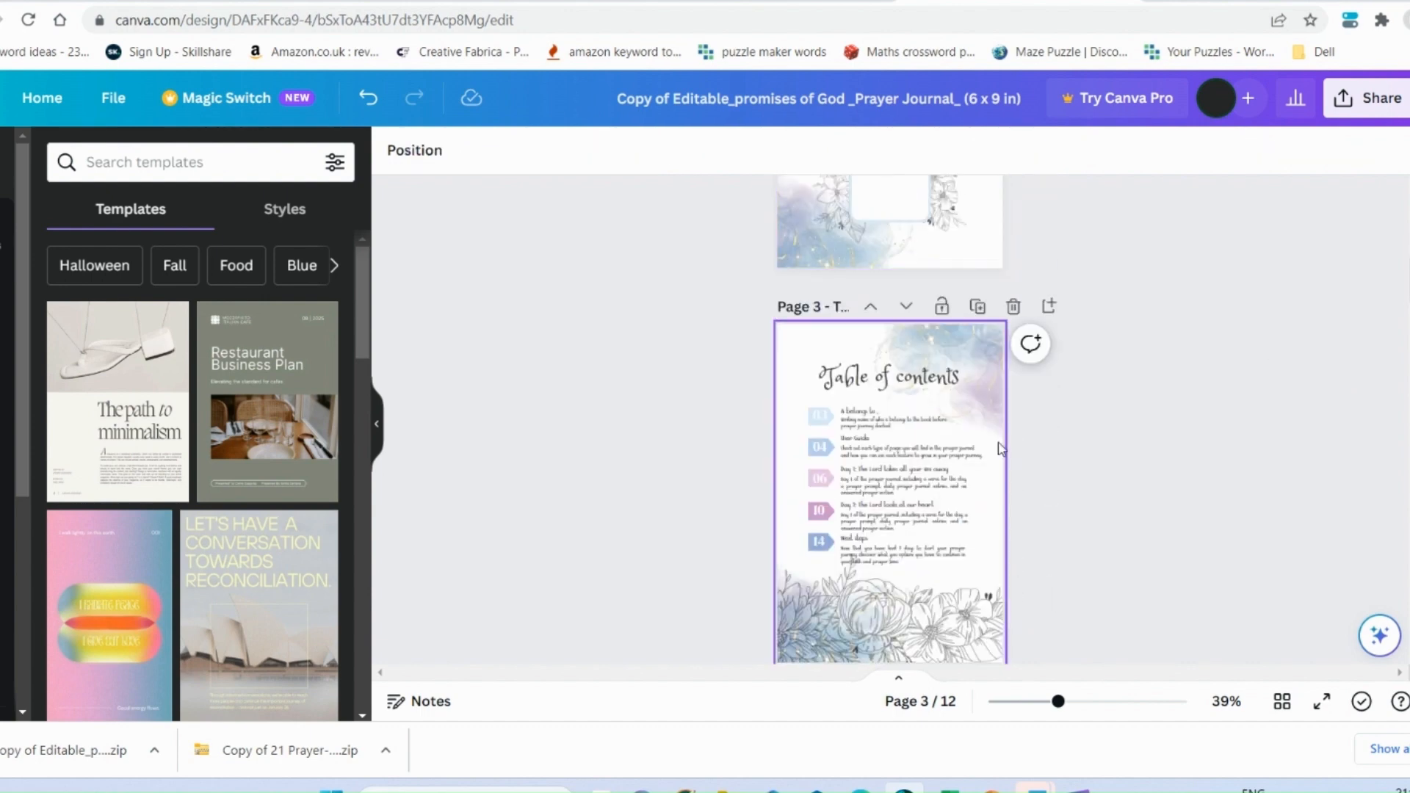
pyautogui.scroll(-1, 937, 412)
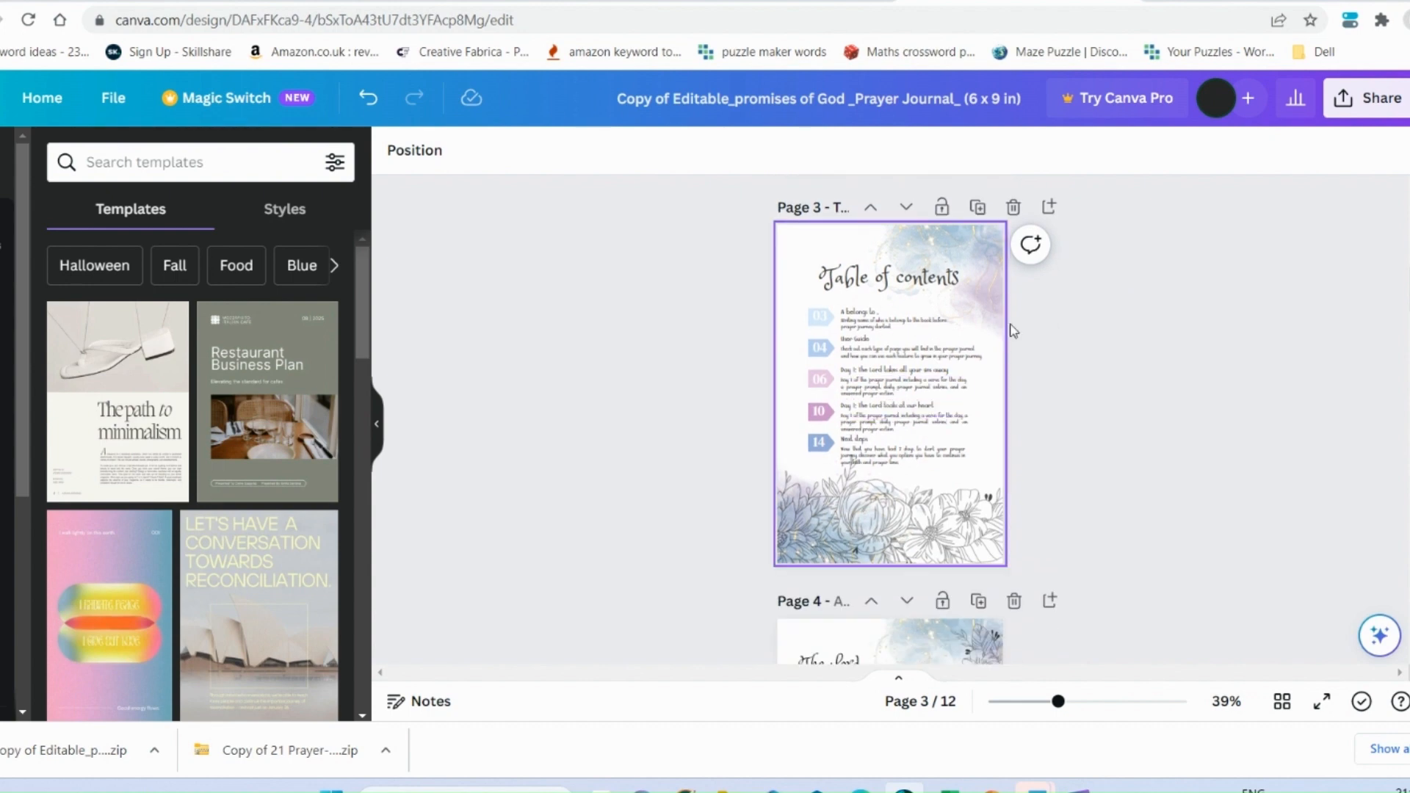
pyautogui.scroll(-4, 913, 437)
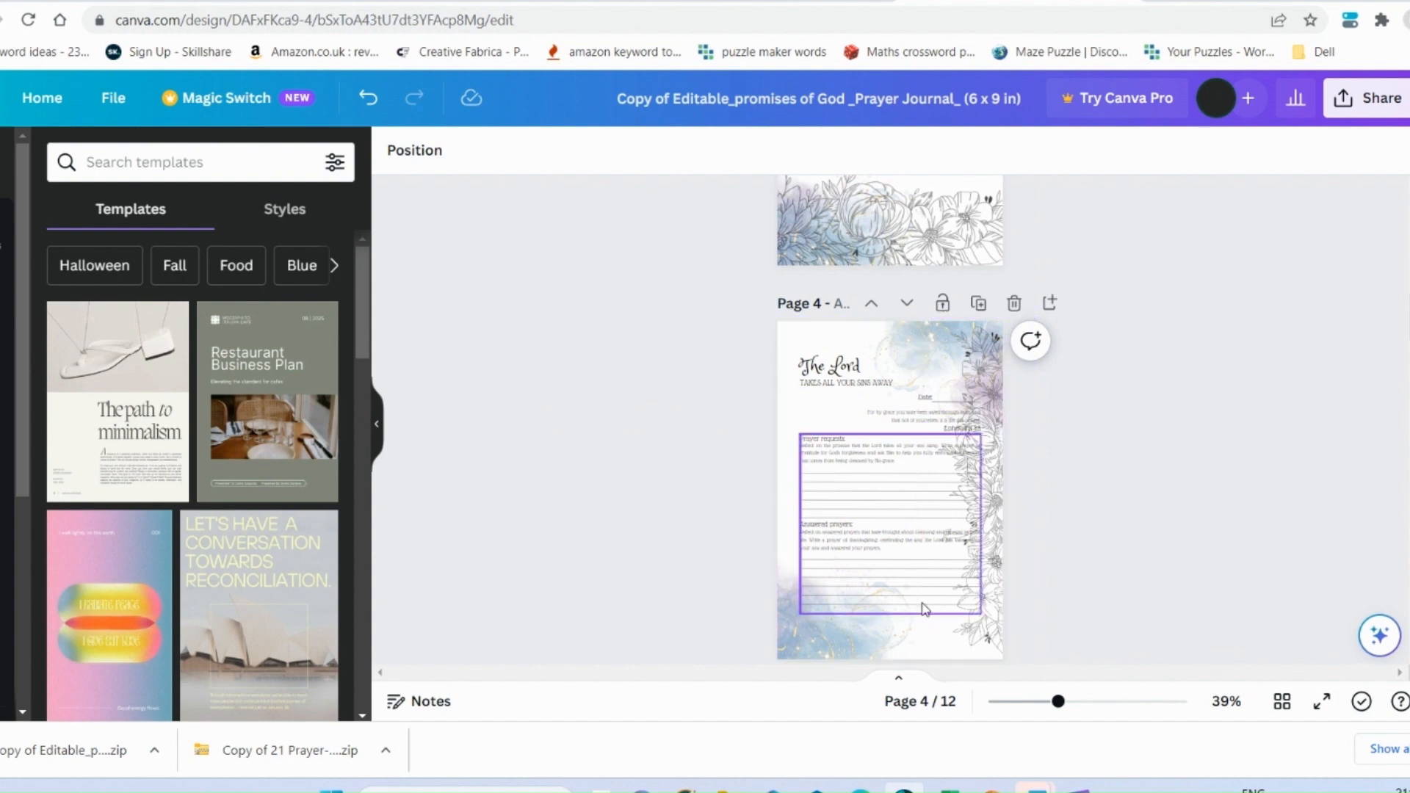
pyautogui.click(909, 571)
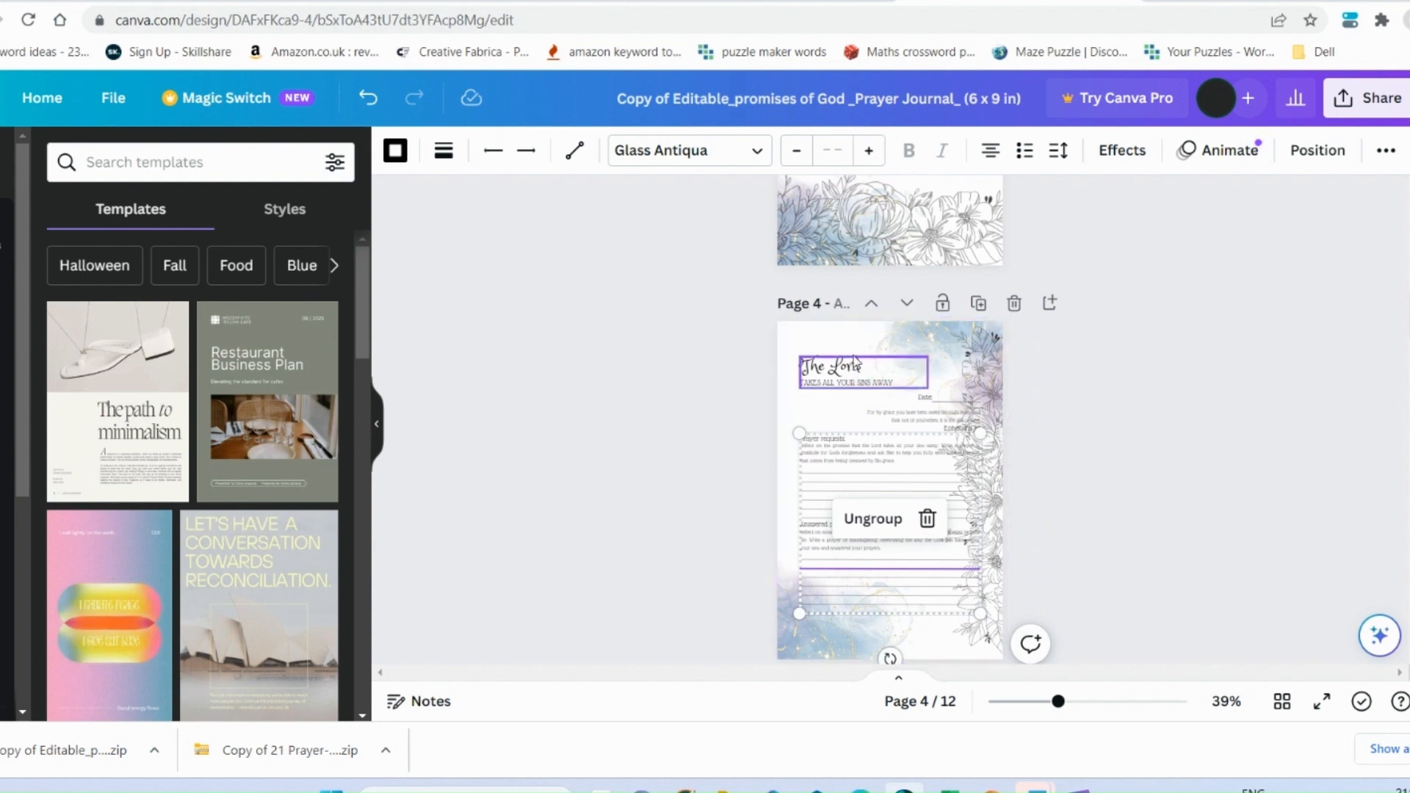
pyautogui.keyDown('ctrl'); pyautogui.scroll(5, 877, 553); pyautogui.keyUp('ctrl')
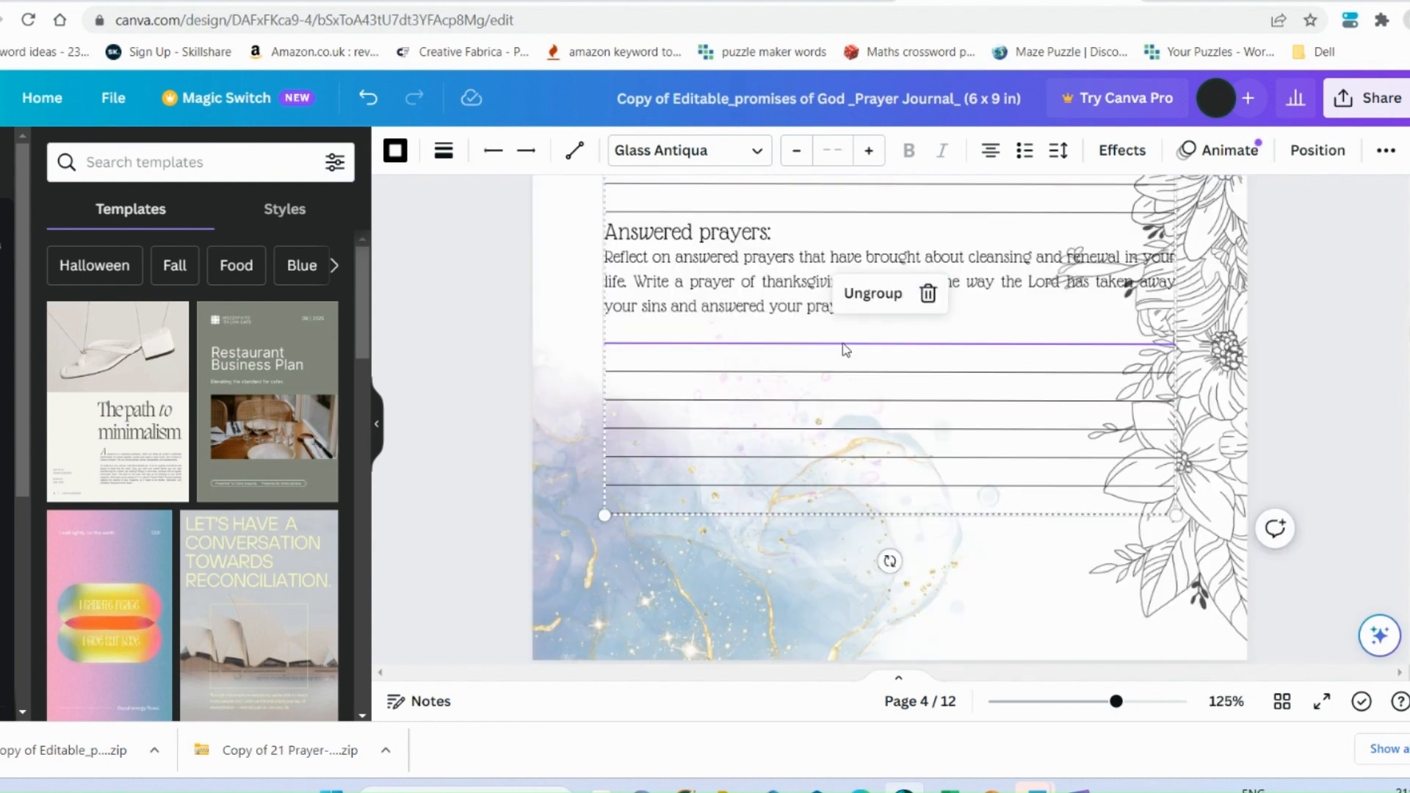
pyautogui.click(896, 299)
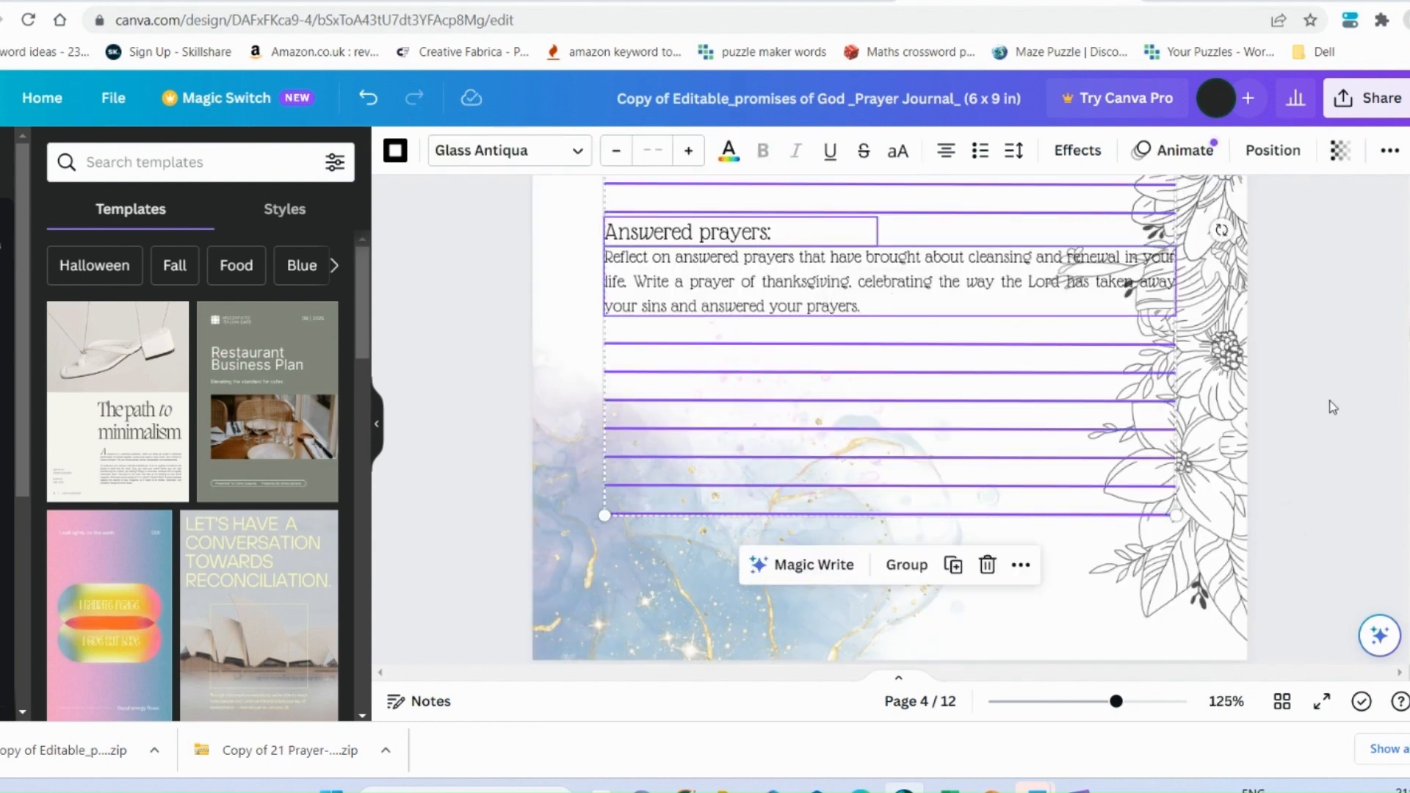
# - Duplicate the seven writing lines beneath the answered prayers text on page 4
pyautogui.click(904, 373)
pyautogui.click(906, 344)
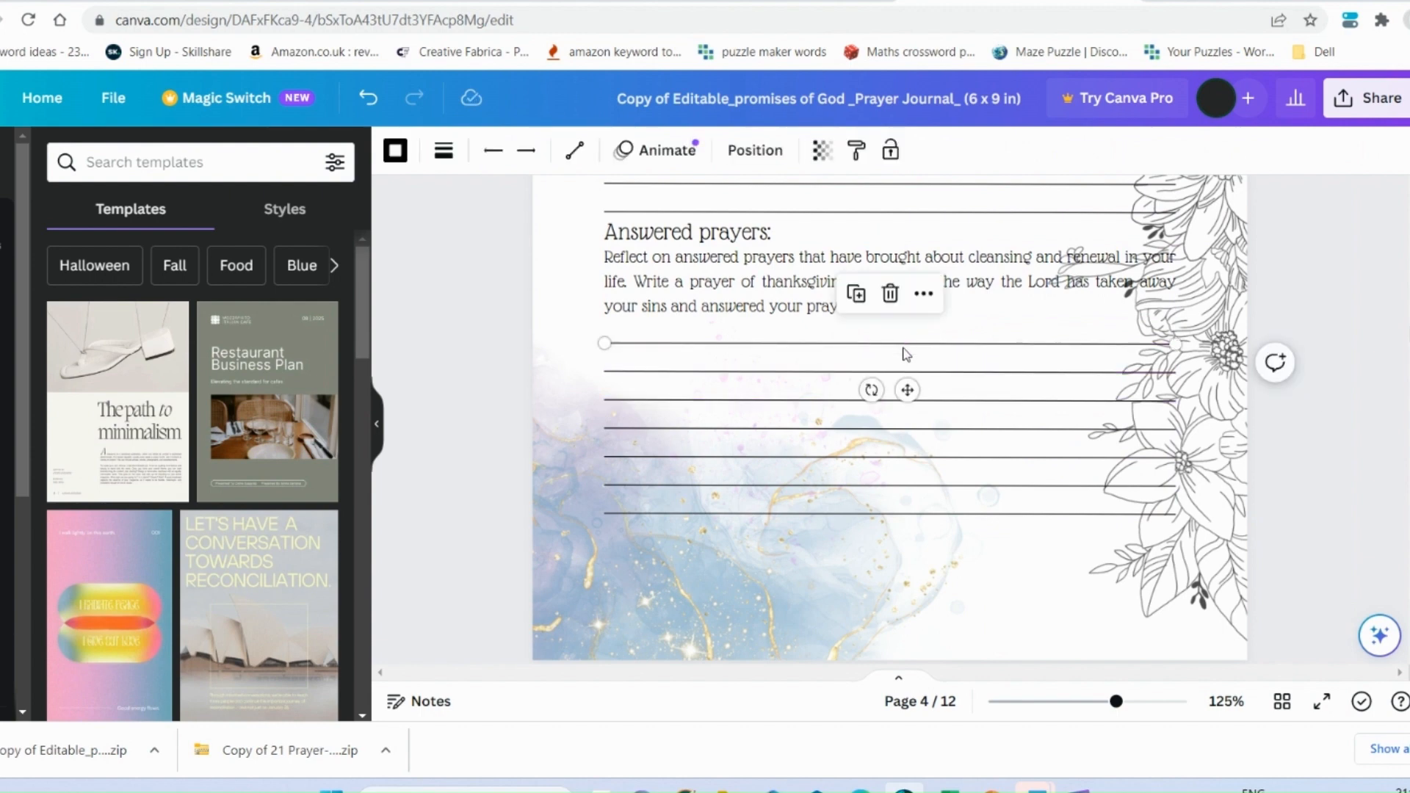
pyautogui.click(899, 347)
pyautogui.click(902, 349)
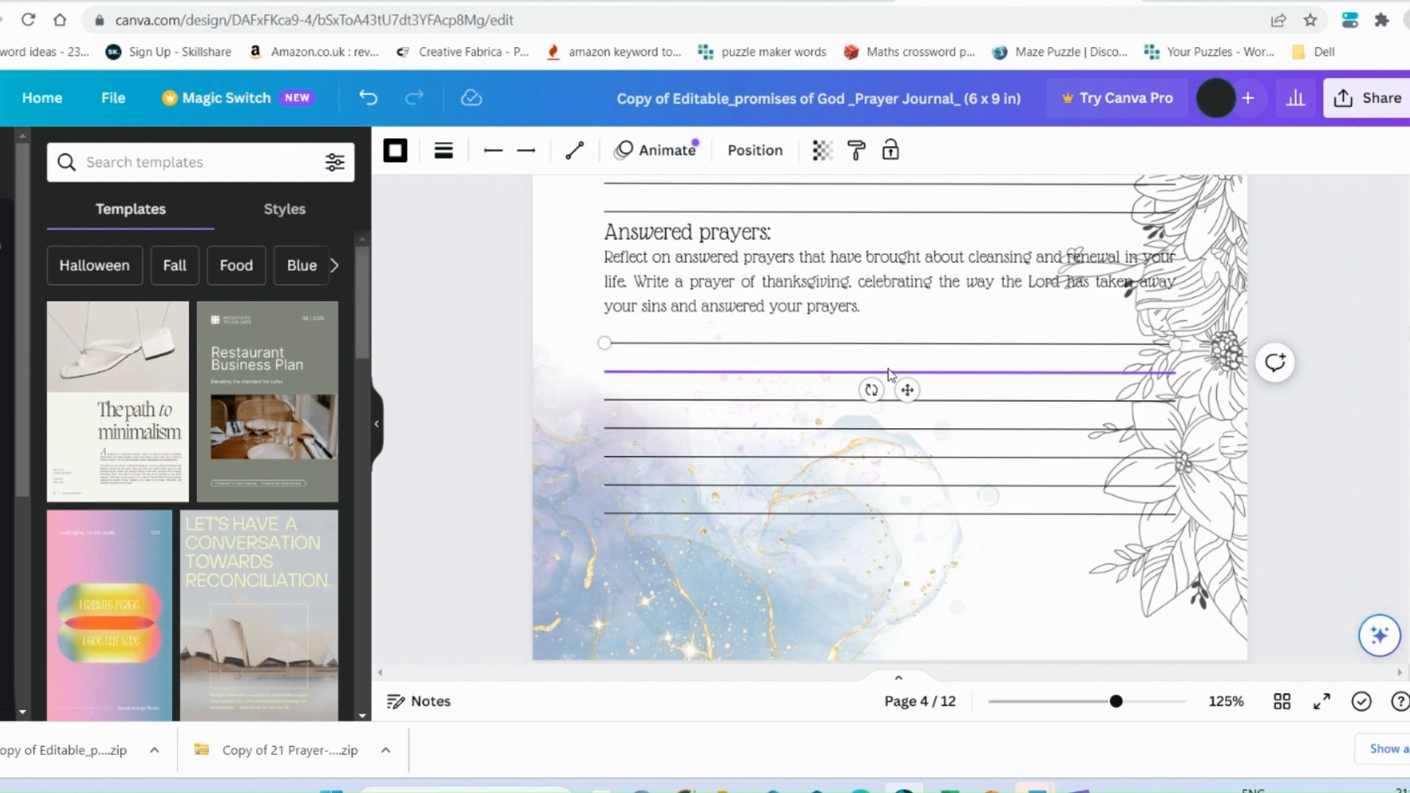
pyautogui.keyDown('shift'); pyautogui.click(896, 373); pyautogui.keyUp('shift')
pyautogui.keyDown('shift'); pyautogui.click(887, 402); pyautogui.keyUp('shift')
pyautogui.keyDown('shift'); pyautogui.click(890, 430); pyautogui.keyUp('shift')
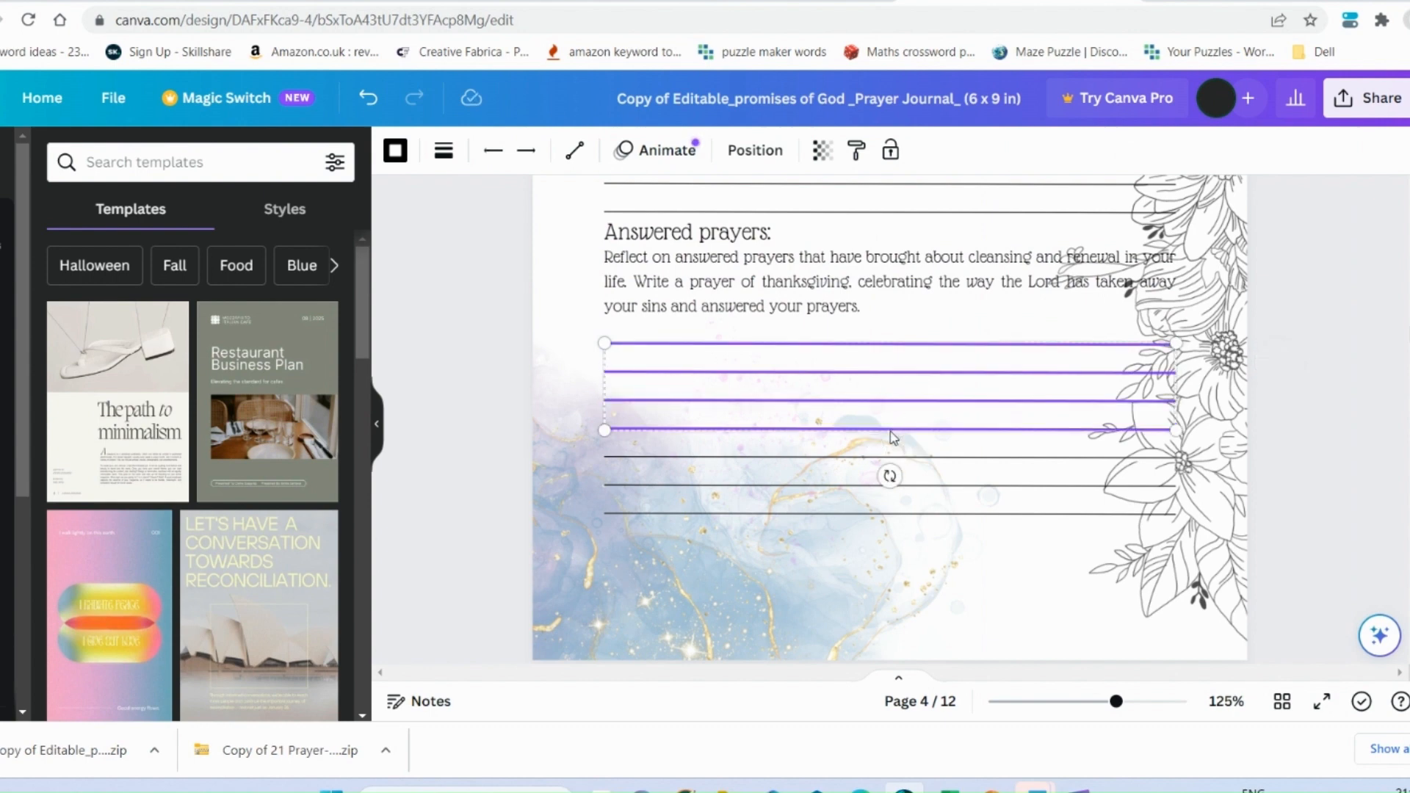
pyautogui.keyDown('shift'); pyautogui.click(895, 459); pyautogui.keyUp('shift')
pyautogui.keyDown('shift'); pyautogui.click(902, 486); pyautogui.keyUp('shift')
pyautogui.keyDown('shift'); pyautogui.click(895, 514); pyautogui.keyUp('shift')
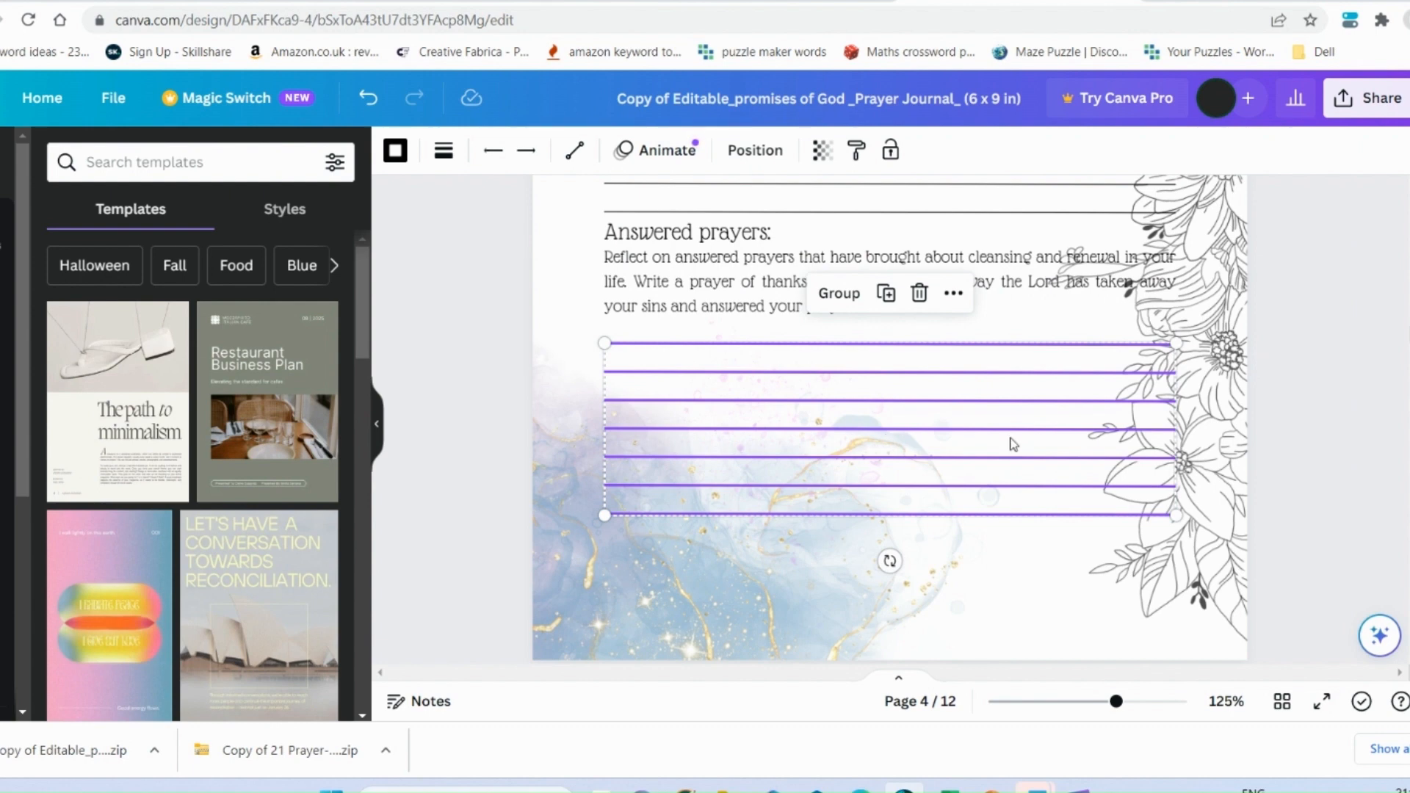
pyautogui.moveTo(948, 343)
pyautogui.mouseDown()
pyautogui.moveTo(975, 293)
pyautogui.moveTo(983, 192)
pyautogui.moveTo(919, 428)
pyautogui.moveTo(941, 472)
pyautogui.moveTo(918, 189)
pyautogui.moveTo(959, 177)
pyautogui.moveTo(936, 349)
pyautogui.mouseUp()
# - Delete the "Answered prayers:" heading and the paragraph beneath it
pyautogui.scroll(3, 808, 440)
pyautogui.click(688, 452)
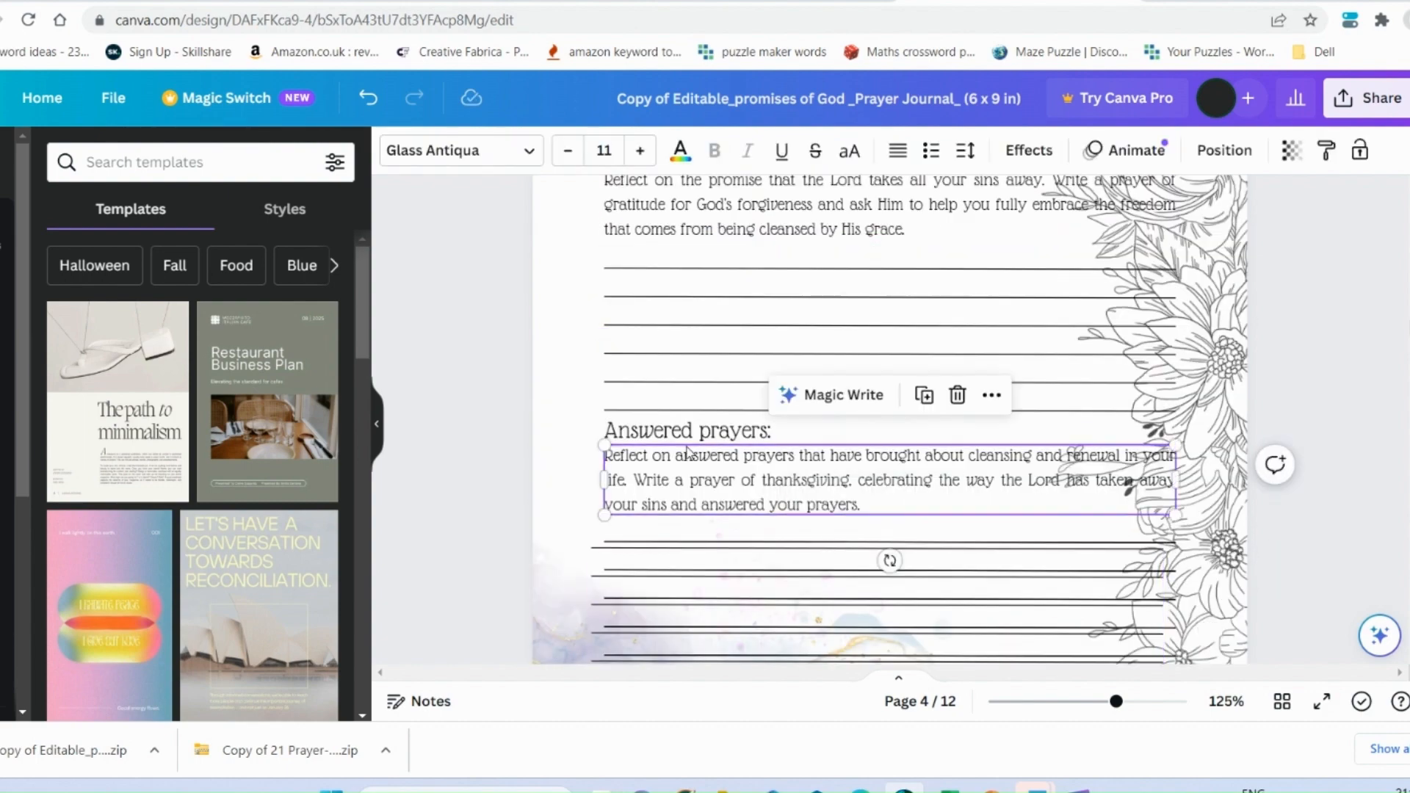
pyautogui.press('Delete')
pyautogui.click(689, 450)
pyautogui.press('Delete')
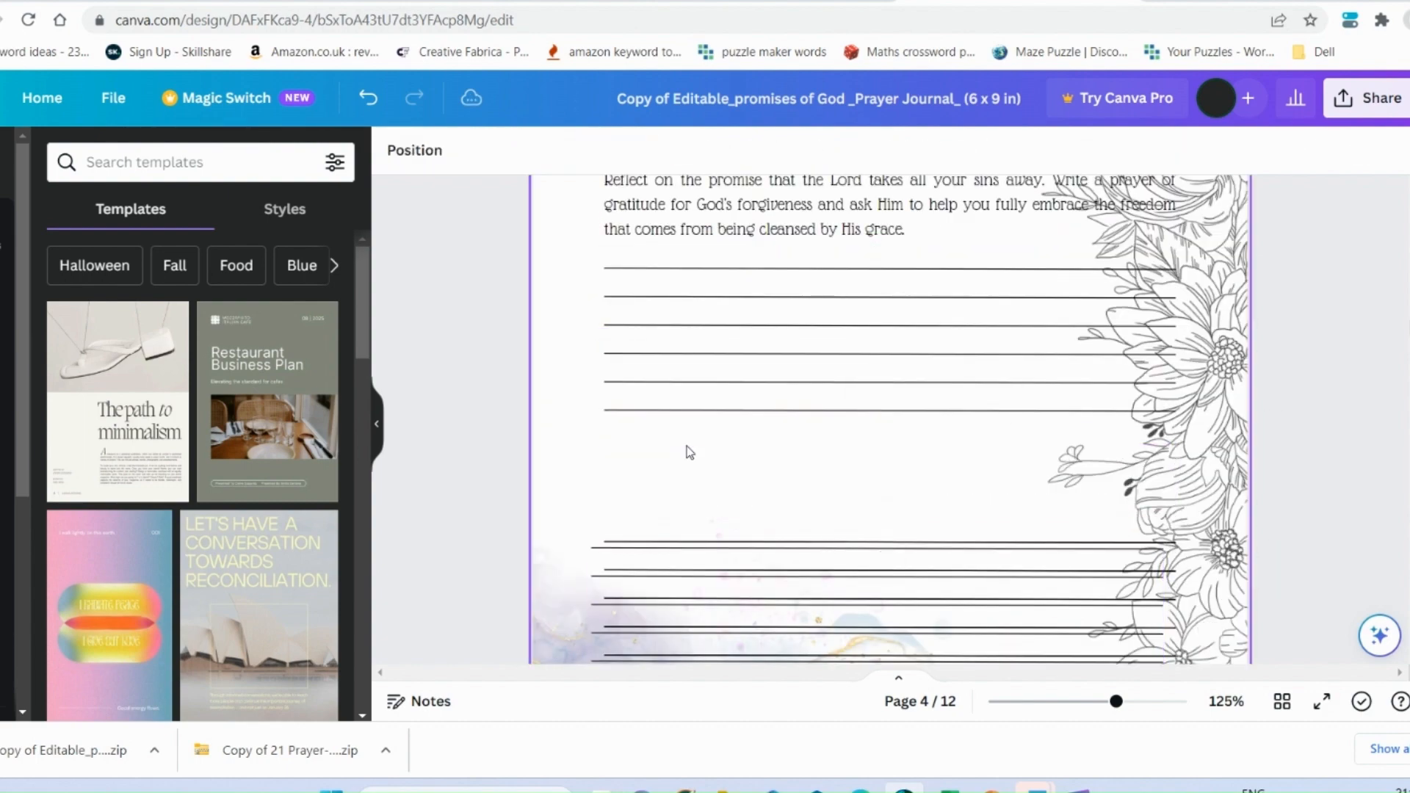
# - Stack copies of the writing lines at even spacing up to the page 4 heading, replacing the prayer requests text
pyautogui.moveTo(764, 277); pyautogui.dragTo(749, 492)
pyautogui.scroll(-5, 749, 492)
pyautogui.scroll(3, 754, 501)
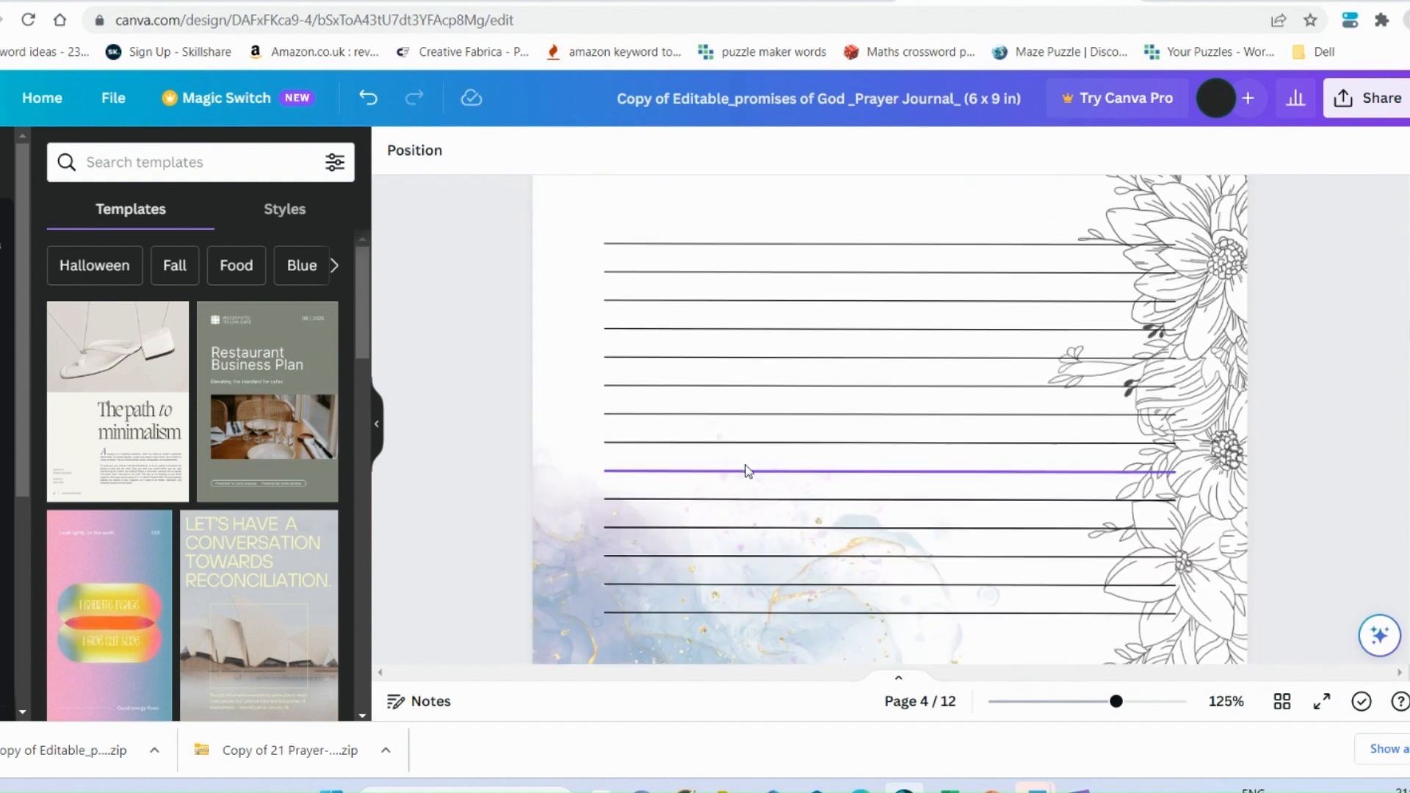
pyautogui.hotkey('ctrl', 'z')
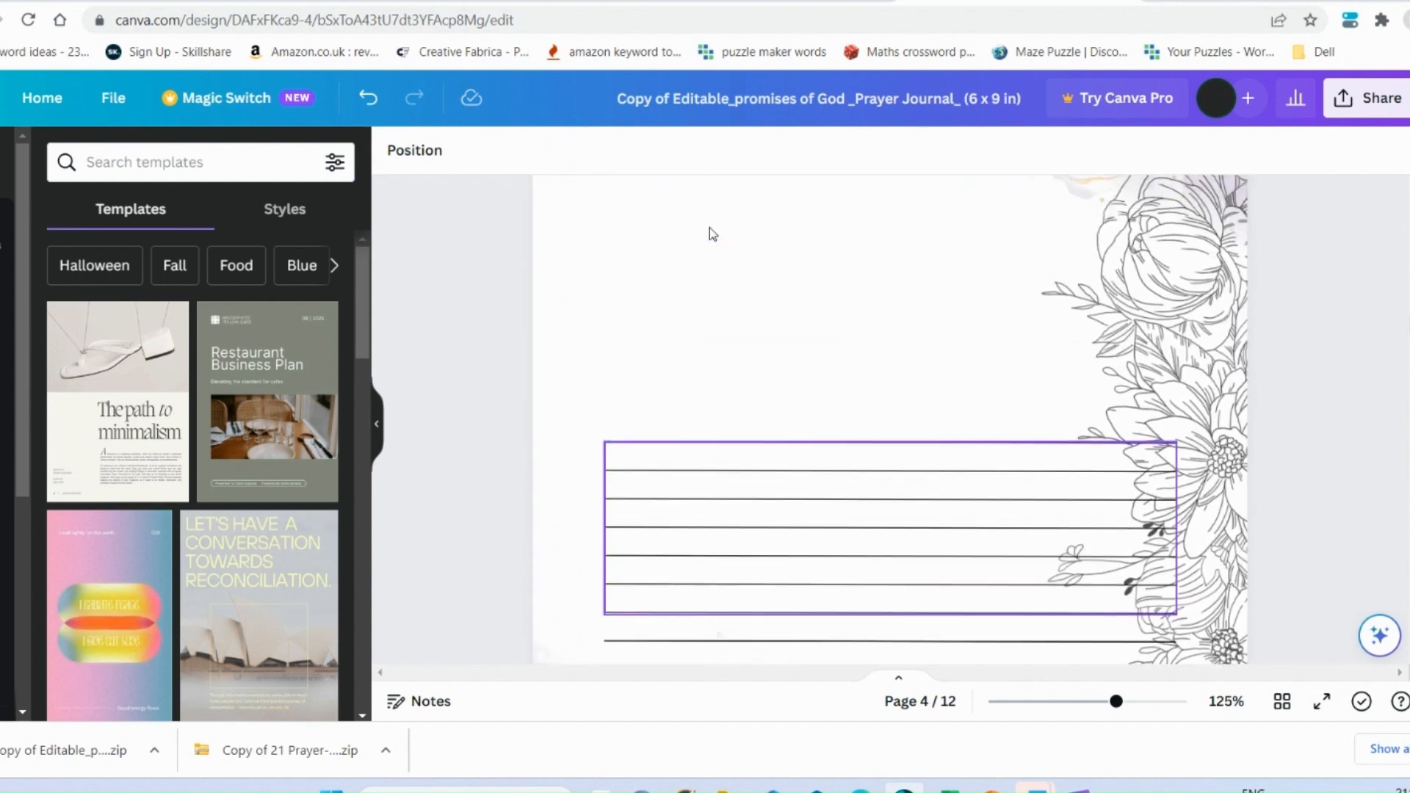
pyautogui.hotkey('ctrl', 'v')
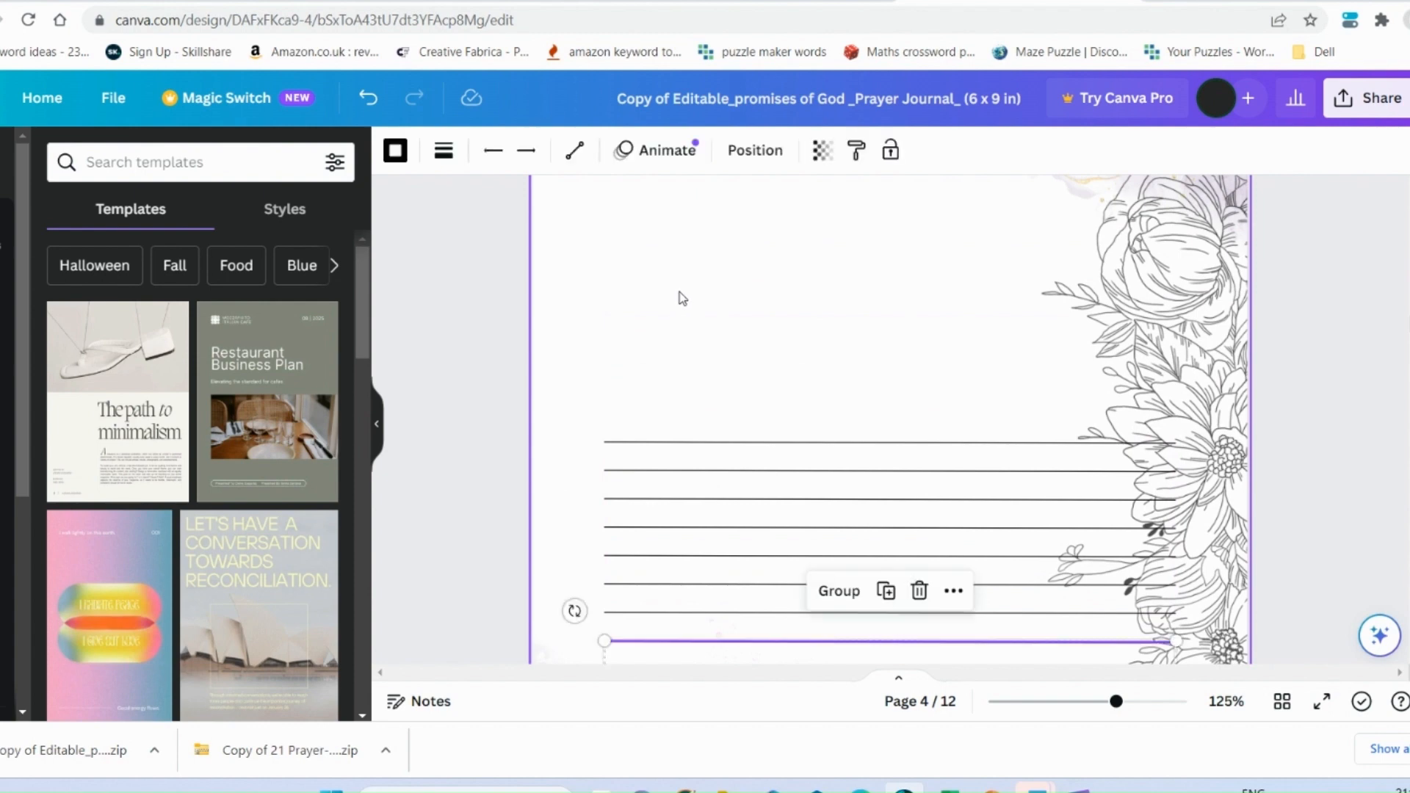
pyautogui.moveTo(842, 655); pyautogui.dragTo(836, 249)
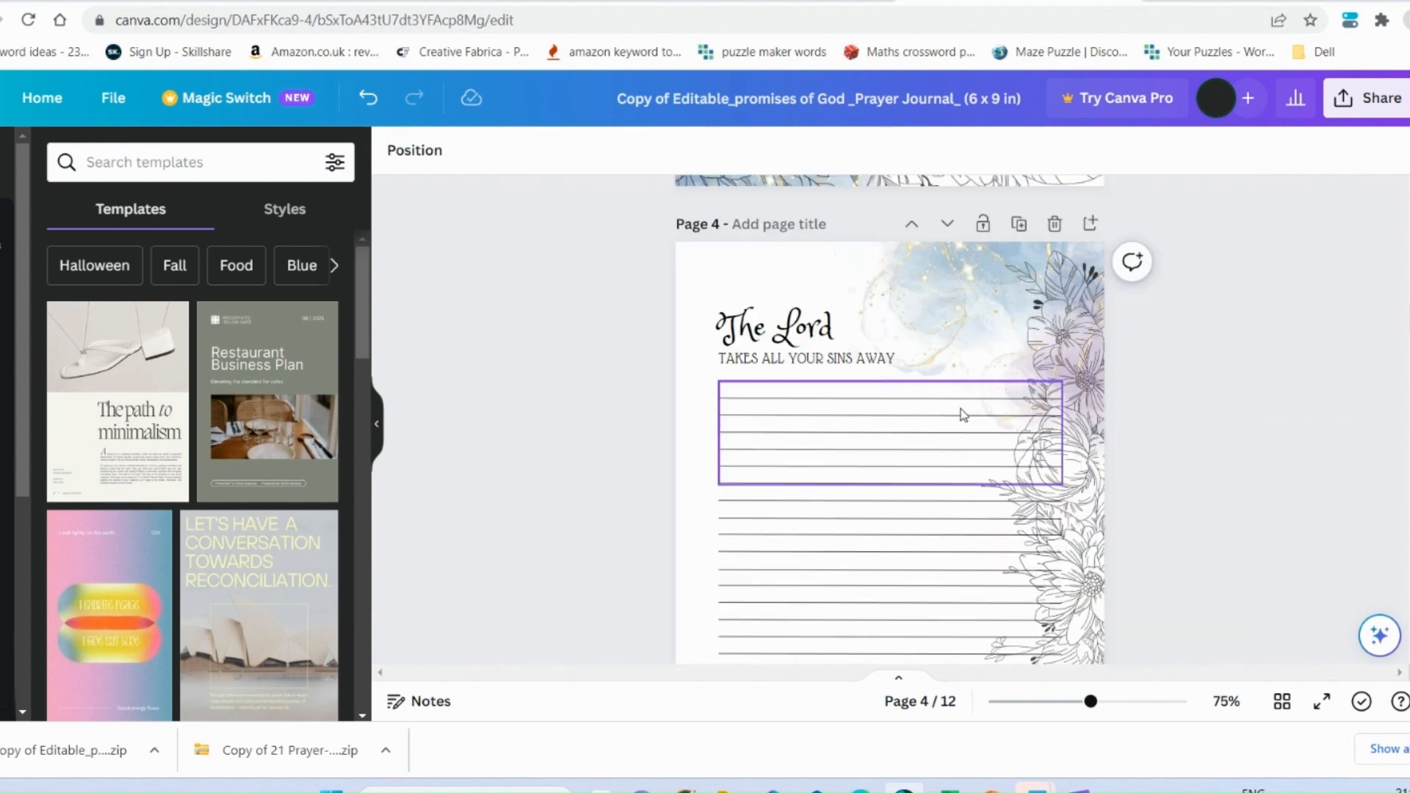
# - Group all the writing lines on page 4 into one object
pyautogui.scroll(-5, 963, 415)
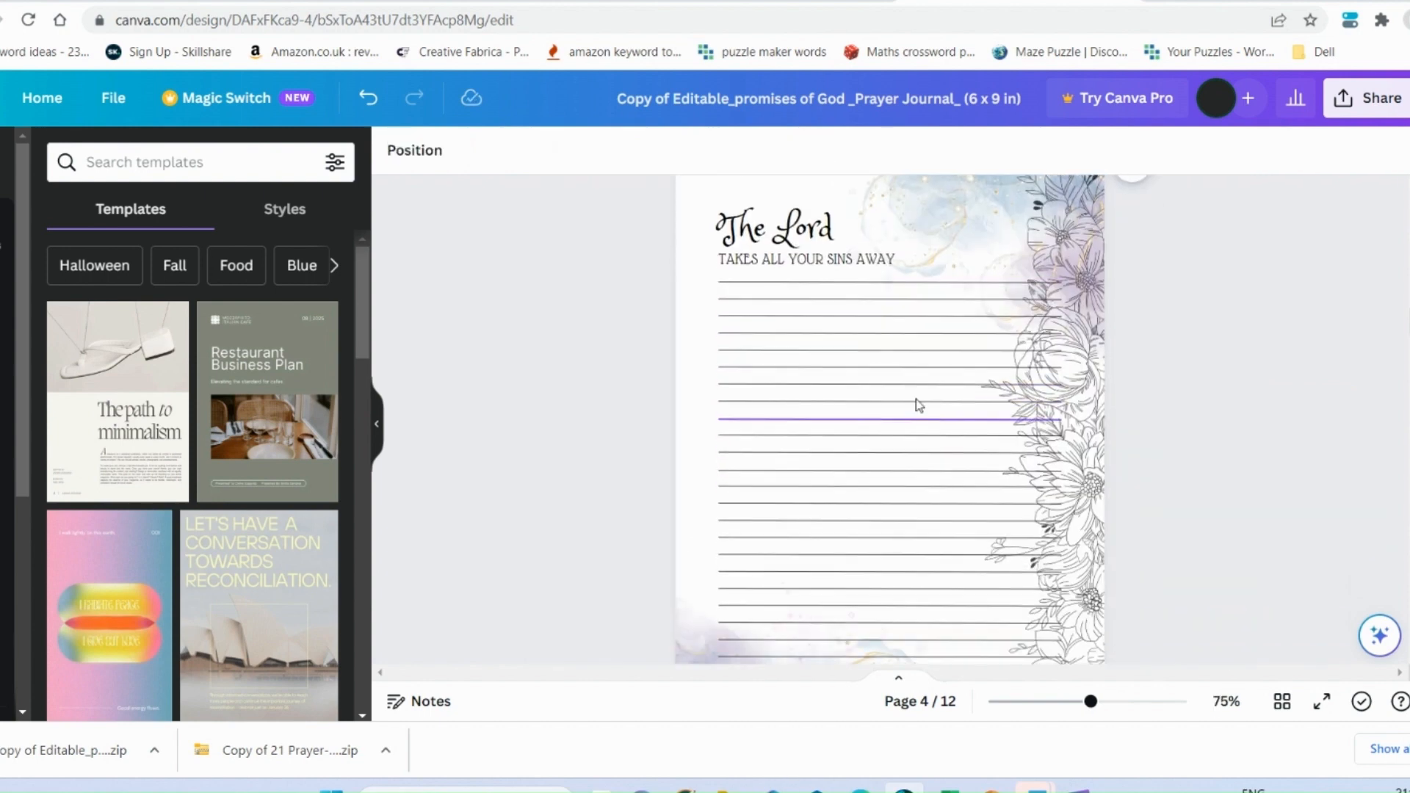
pyautogui.scroll(3, 834, 357)
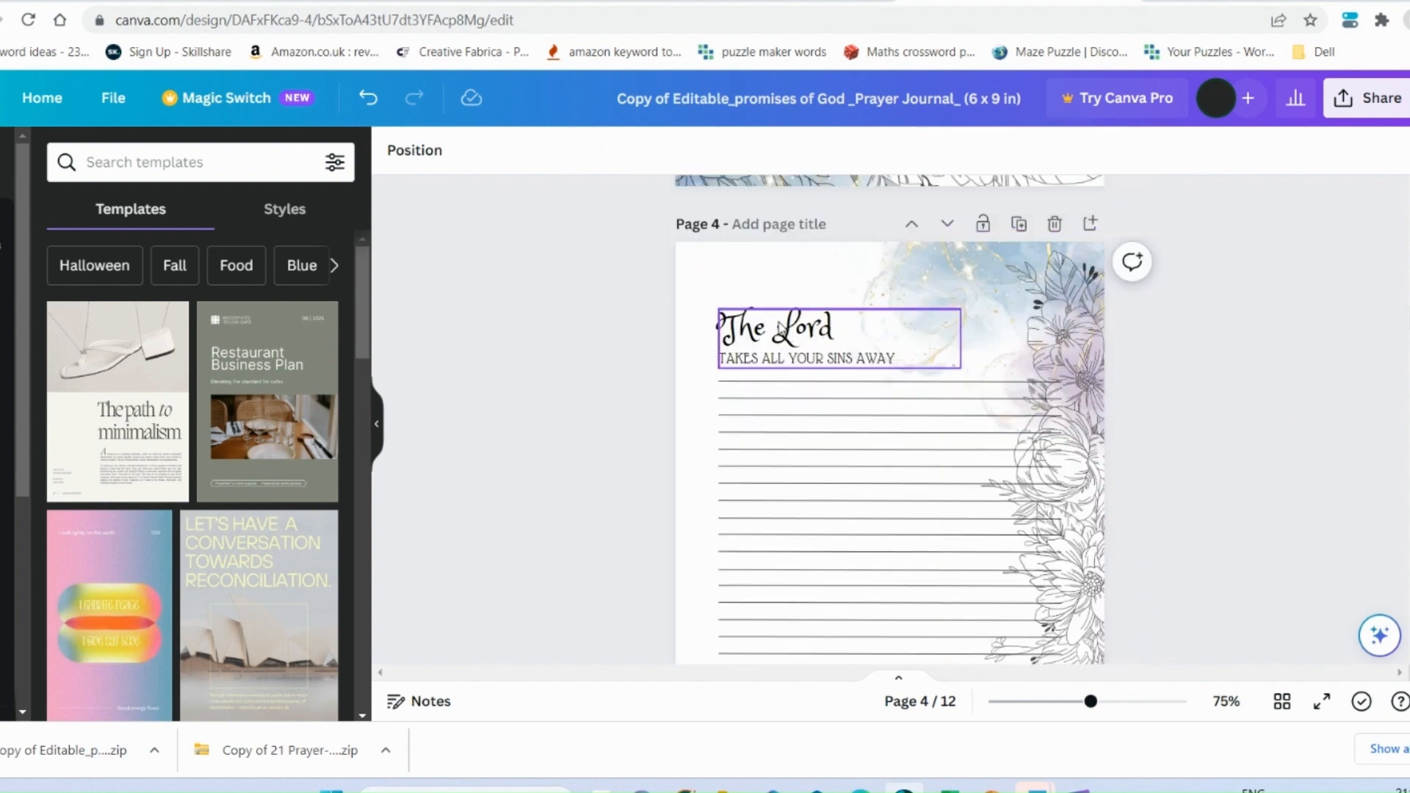
pyautogui.scroll(-4, 778, 332)
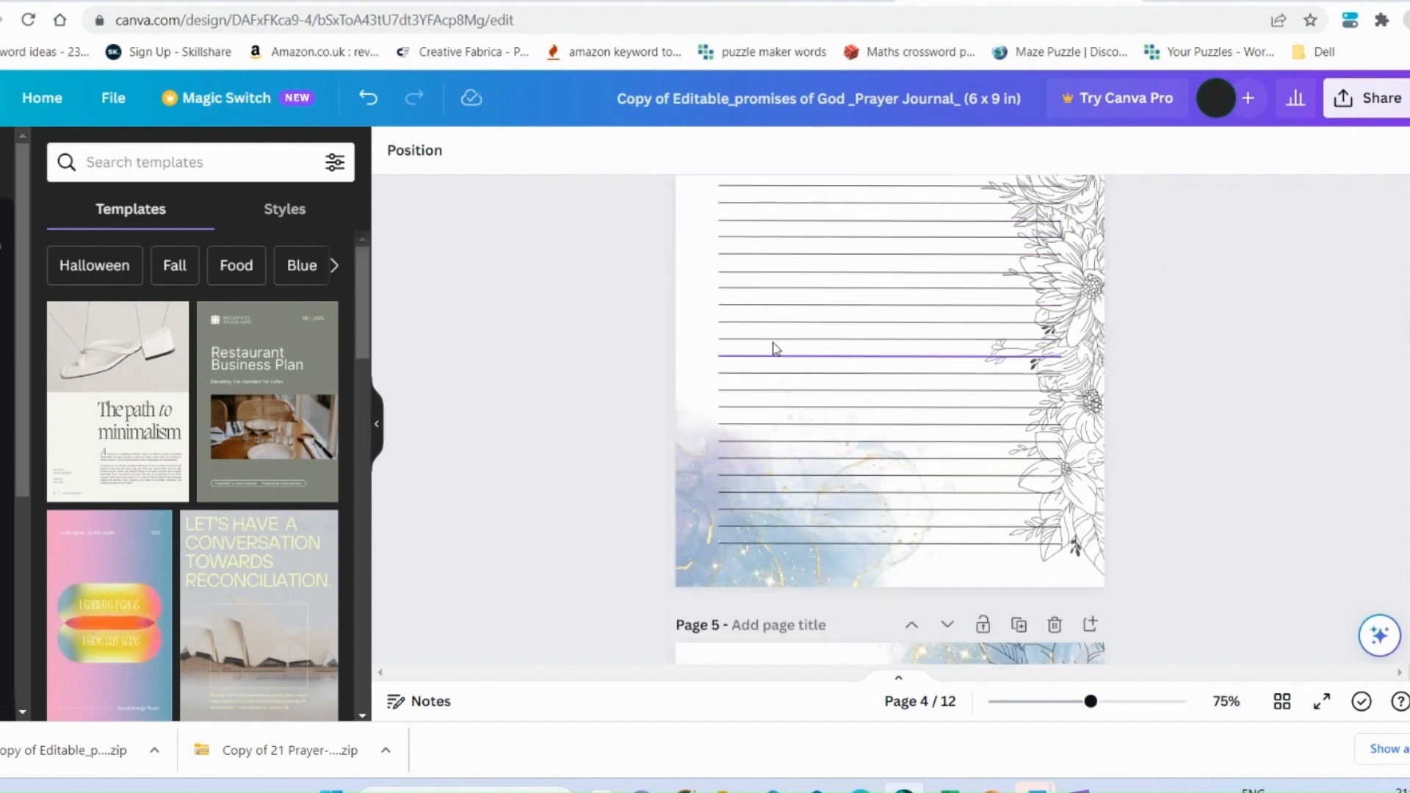
pyautogui.scroll(-3, 775, 347)
pyautogui.scroll(6, 746, 277)
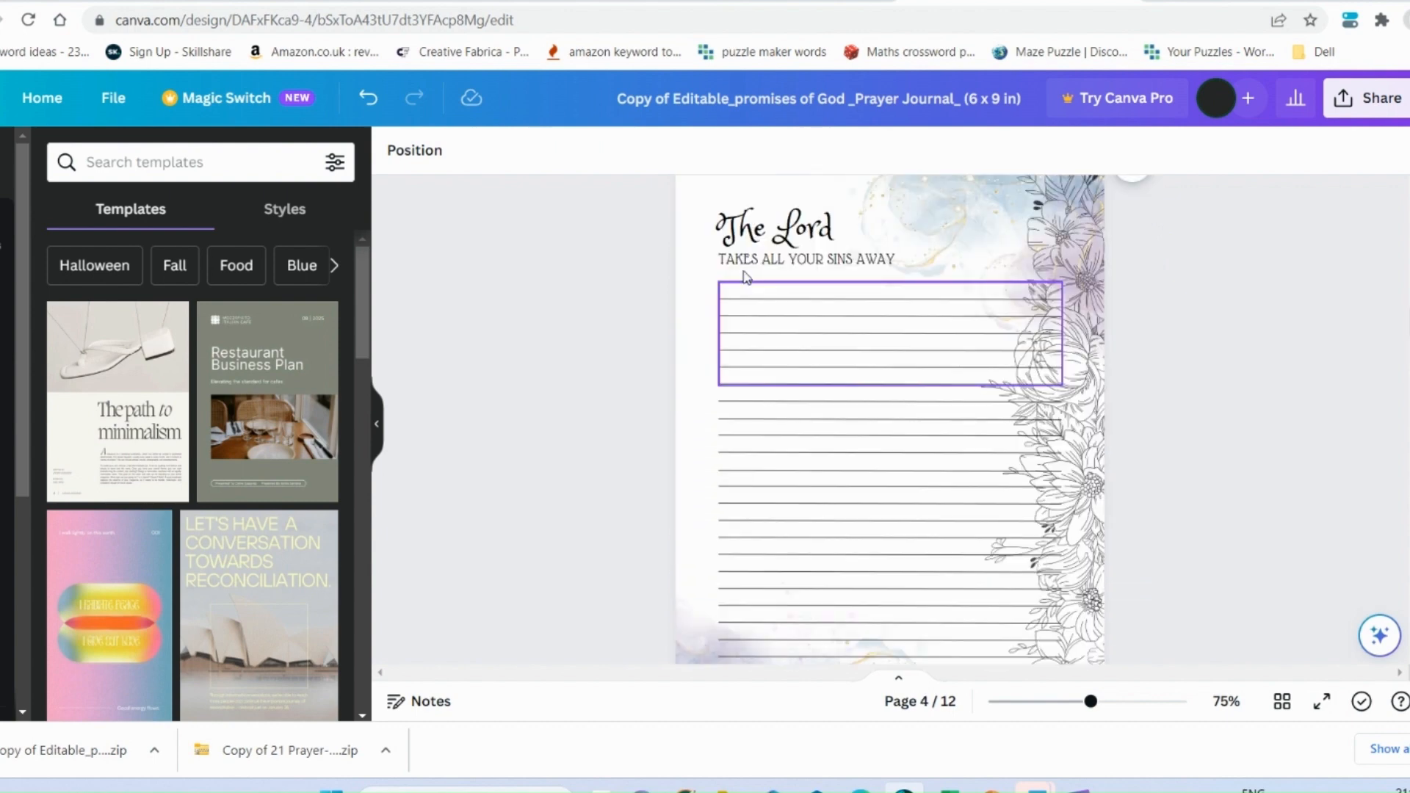
pyautogui.click(747, 283)
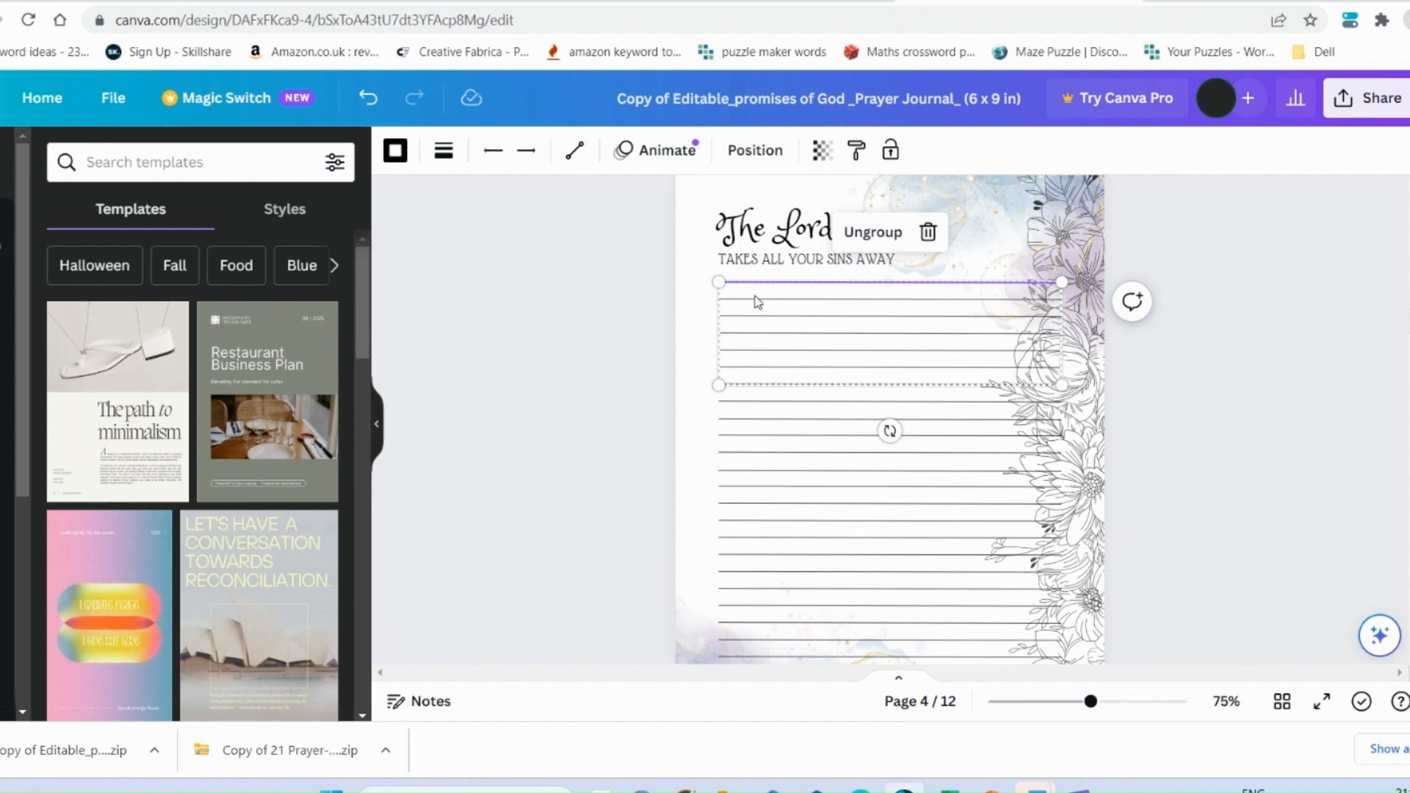
pyautogui.scroll(1, 761, 321)
pyautogui.click(708, 363)
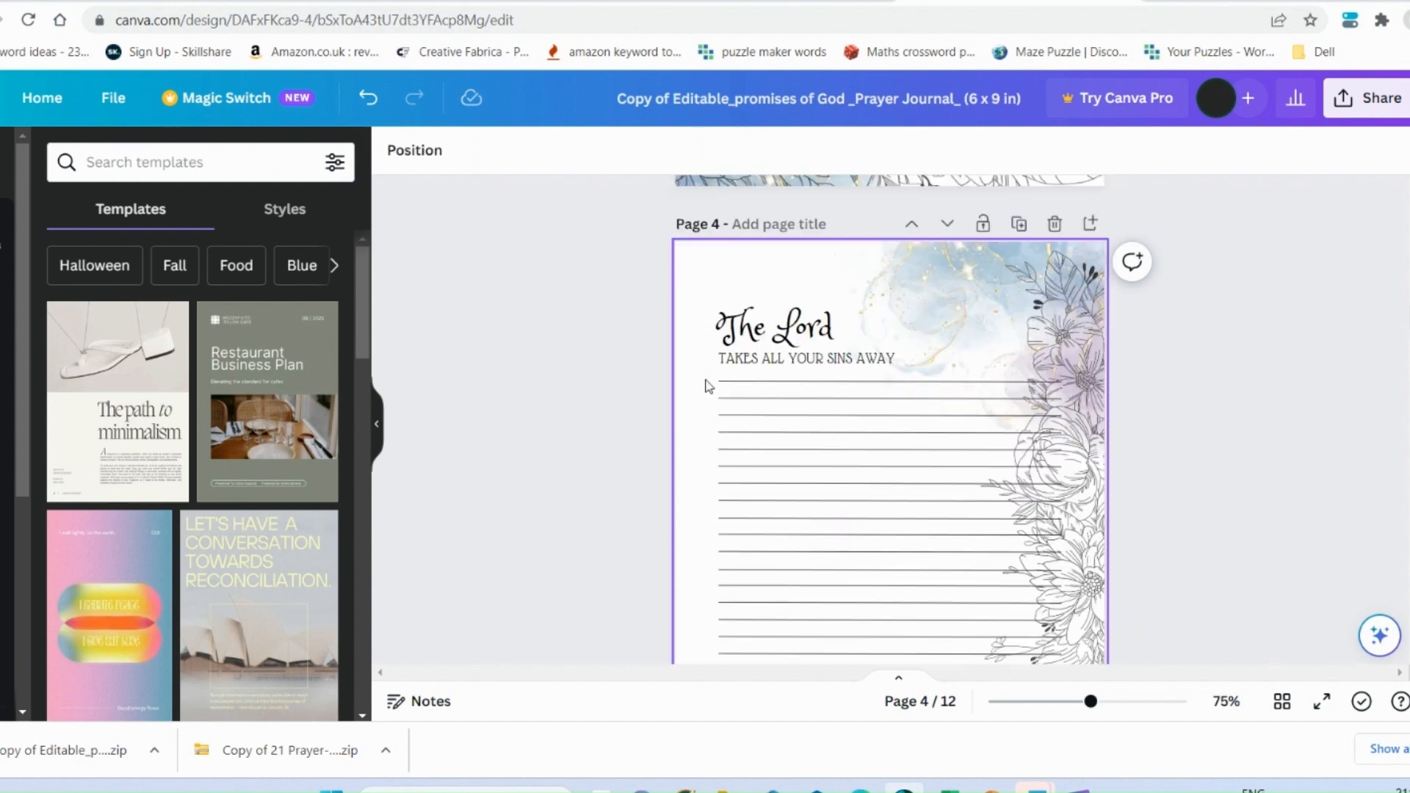
pyautogui.moveTo(705, 379); pyautogui.dragTo(816, 464)
pyautogui.scroll(-4, 829, 588)
pyautogui.scroll(4, 1274, 424)
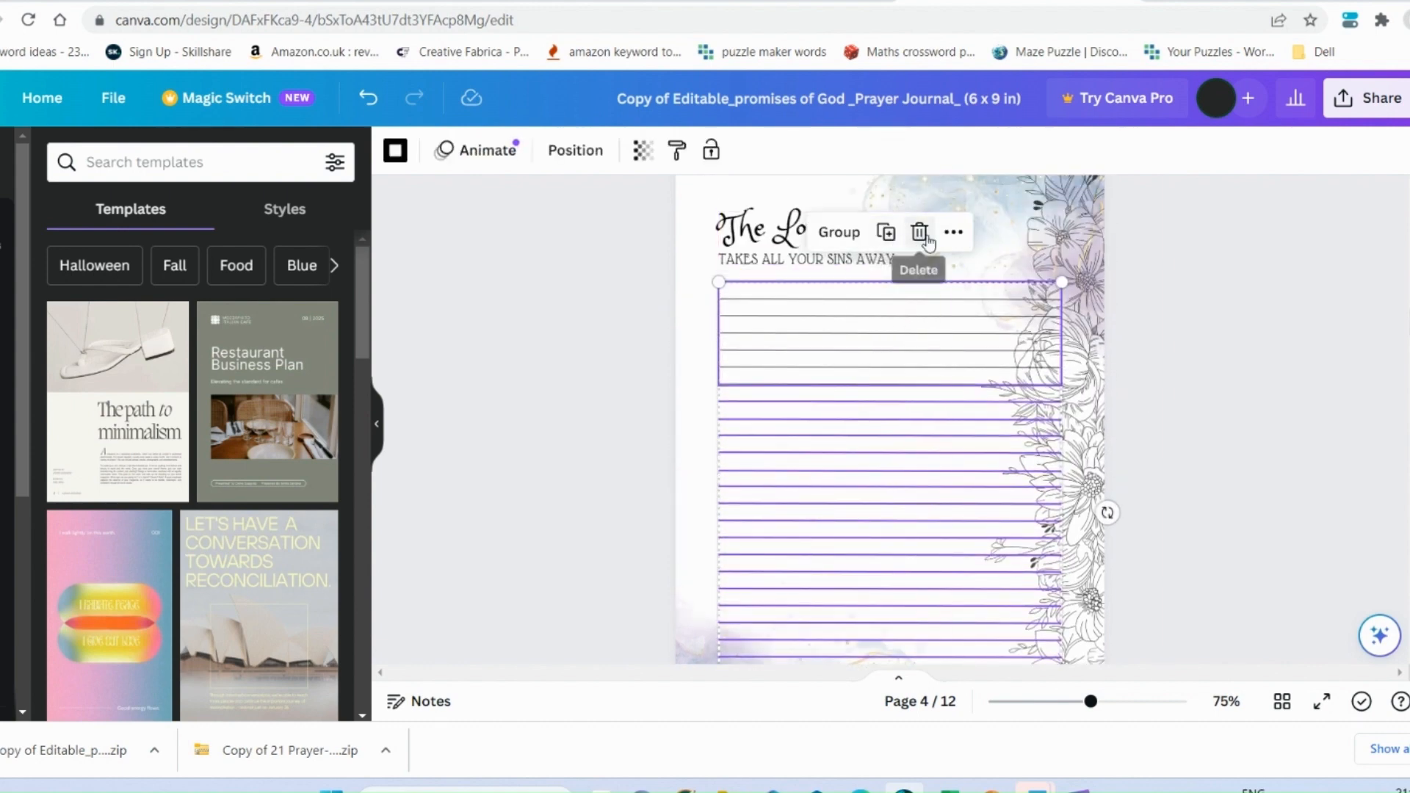
pyautogui.click(953, 232)
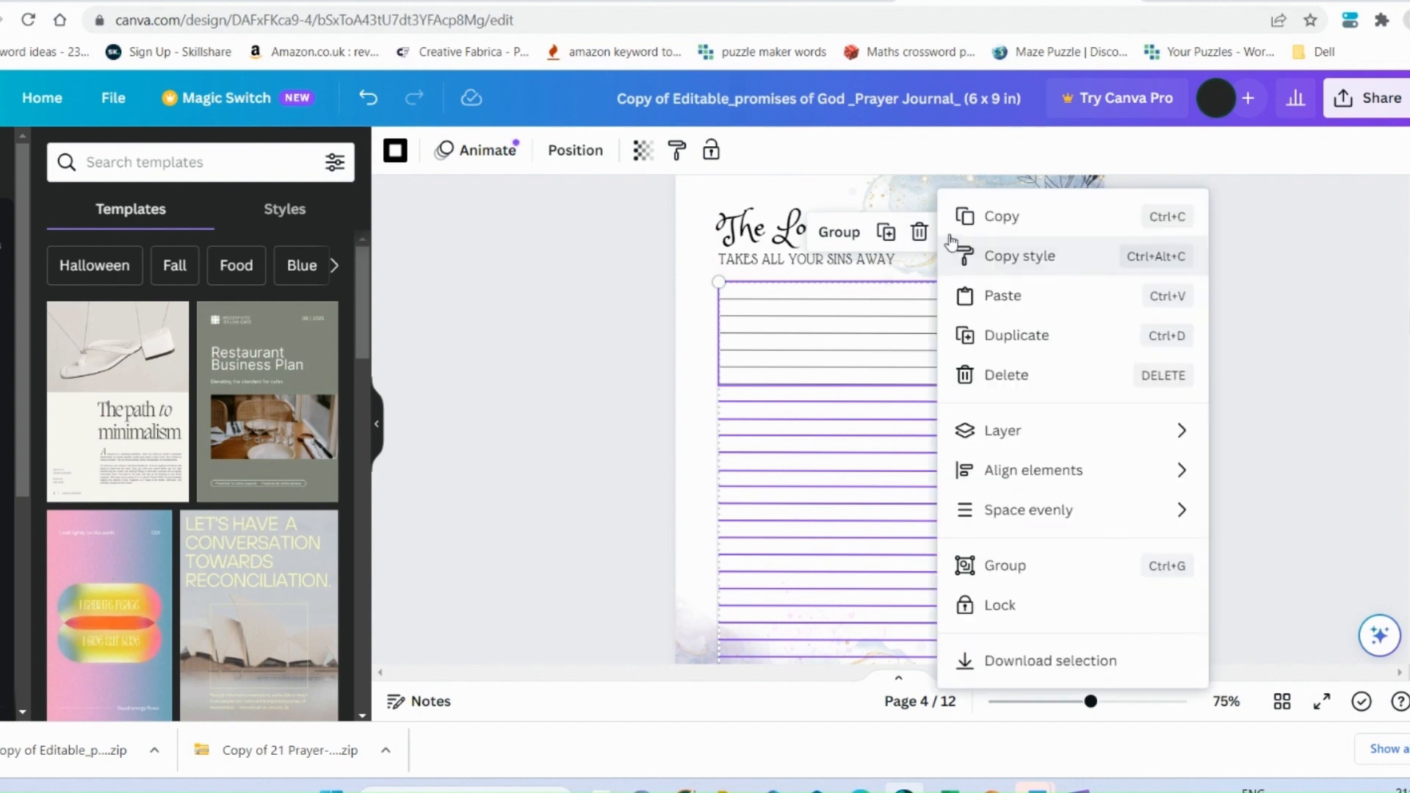
pyautogui.click(1007, 567)
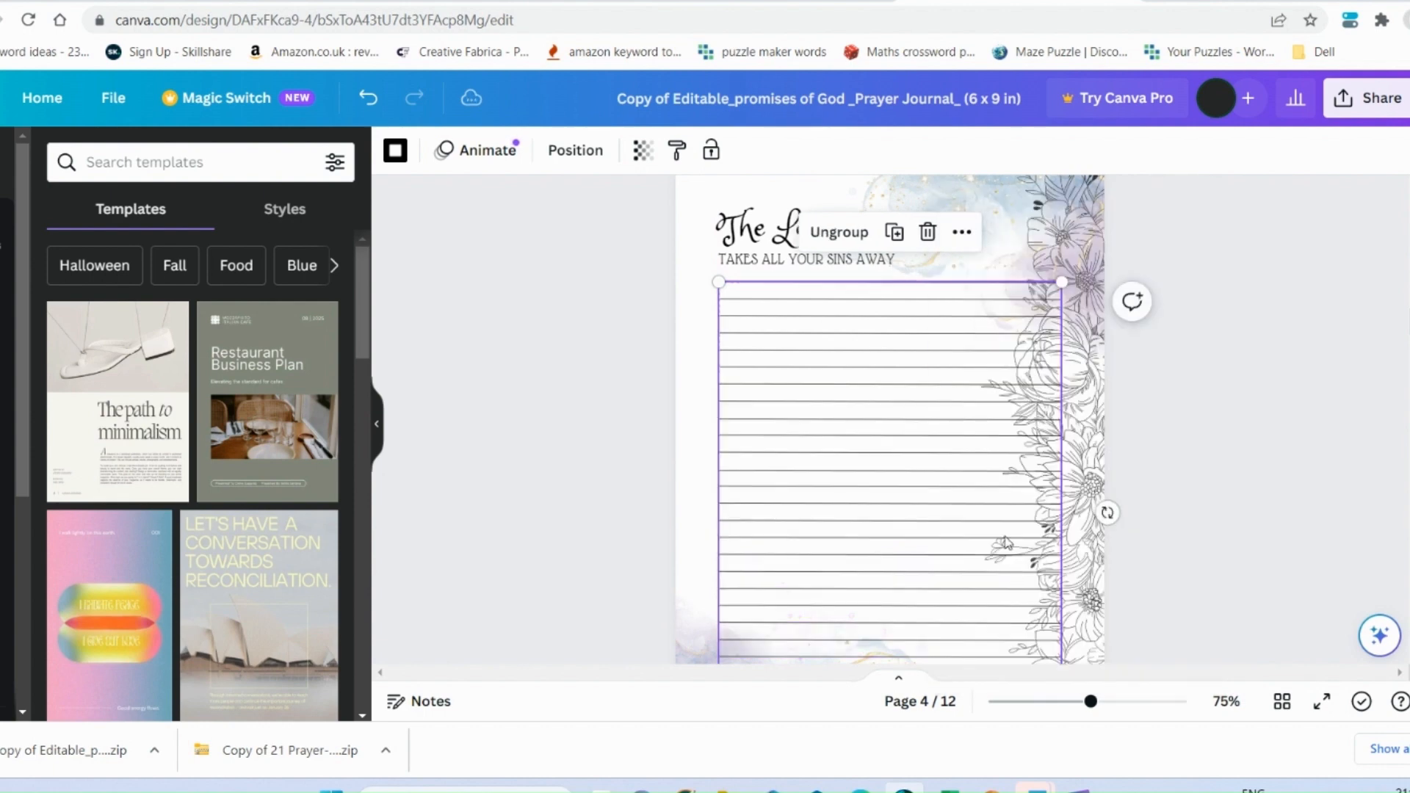
# - Move the grouped writing lines slightly down and left so they sit clear of the page 4 heading
pyautogui.click(1170, 423)
pyautogui.click(876, 407)
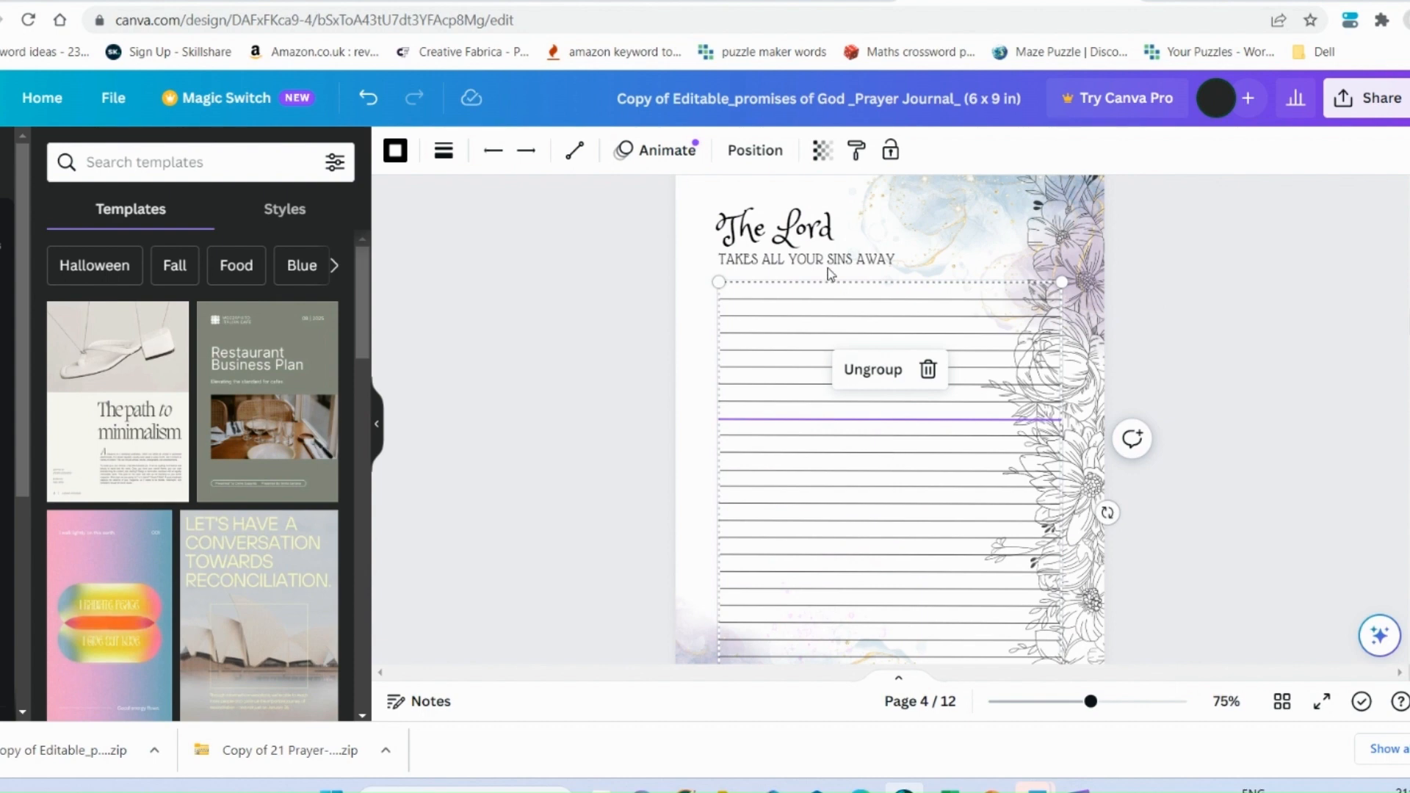
pyautogui.moveTo(829, 292)
pyautogui.mouseDown()
pyautogui.moveTo(604, 340)
pyautogui.moveTo(683, 298)
pyautogui.moveTo(979, 219)
pyautogui.moveTo(810, 286)
pyautogui.moveTo(894, 334)
pyautogui.moveTo(923, 306)
pyautogui.moveTo(806, 302)
pyautogui.moveTo(824, 293)
pyautogui.mouseUp()
pyautogui.click(1186, 346)
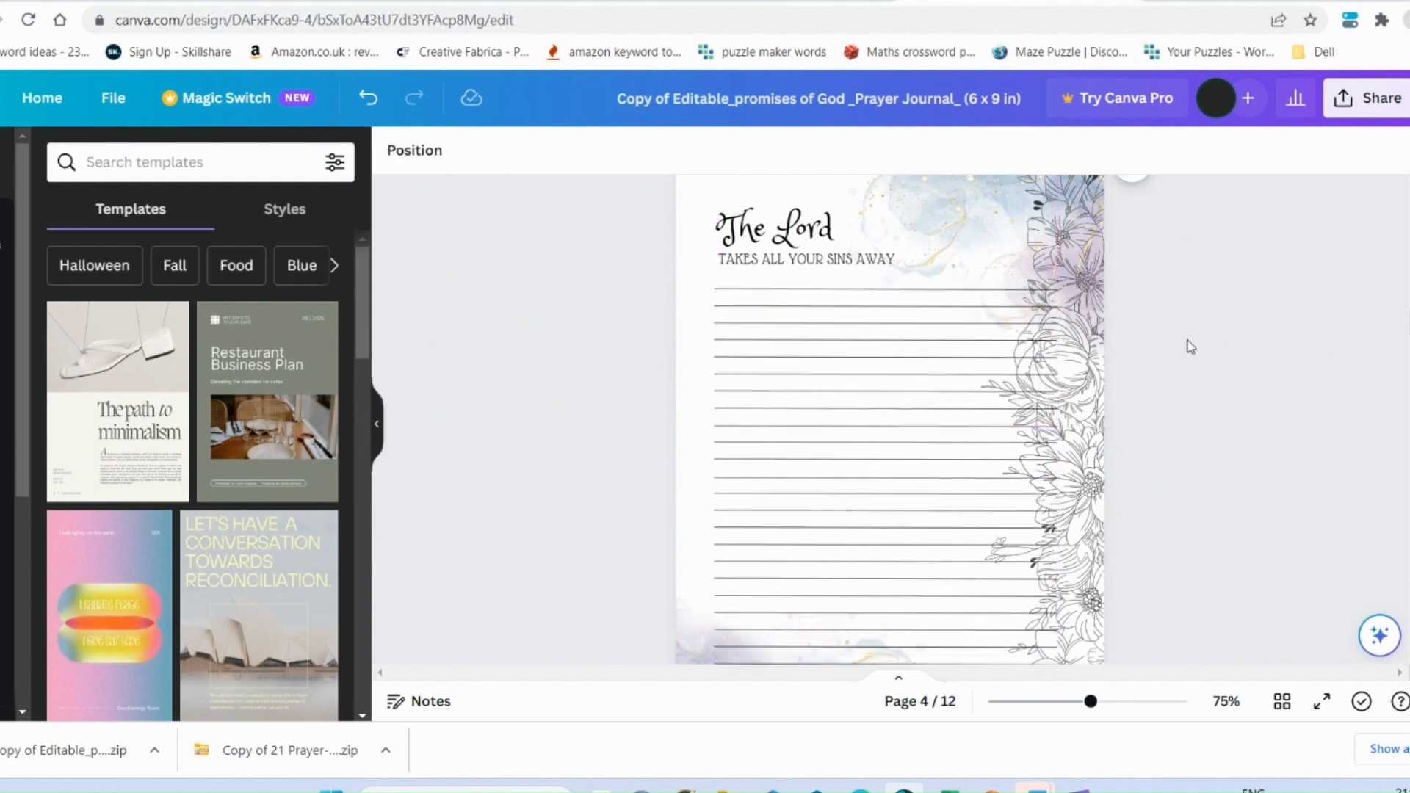
# - Copy page 4's grouped writing lines onto page 5 and remove that page's "Reflection" title
pyautogui.scroll(-4, 745, 500)
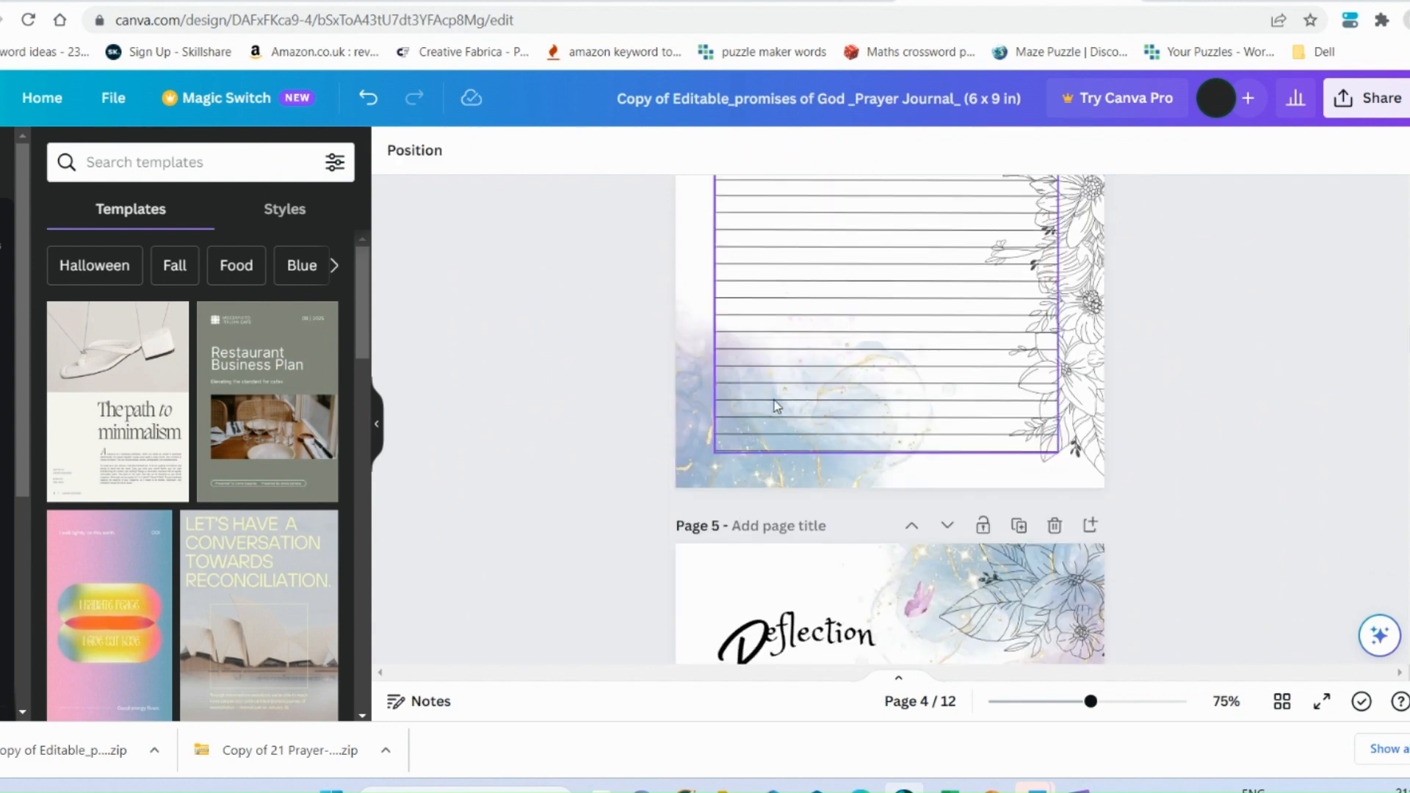
pyautogui.scroll(5, 774, 403)
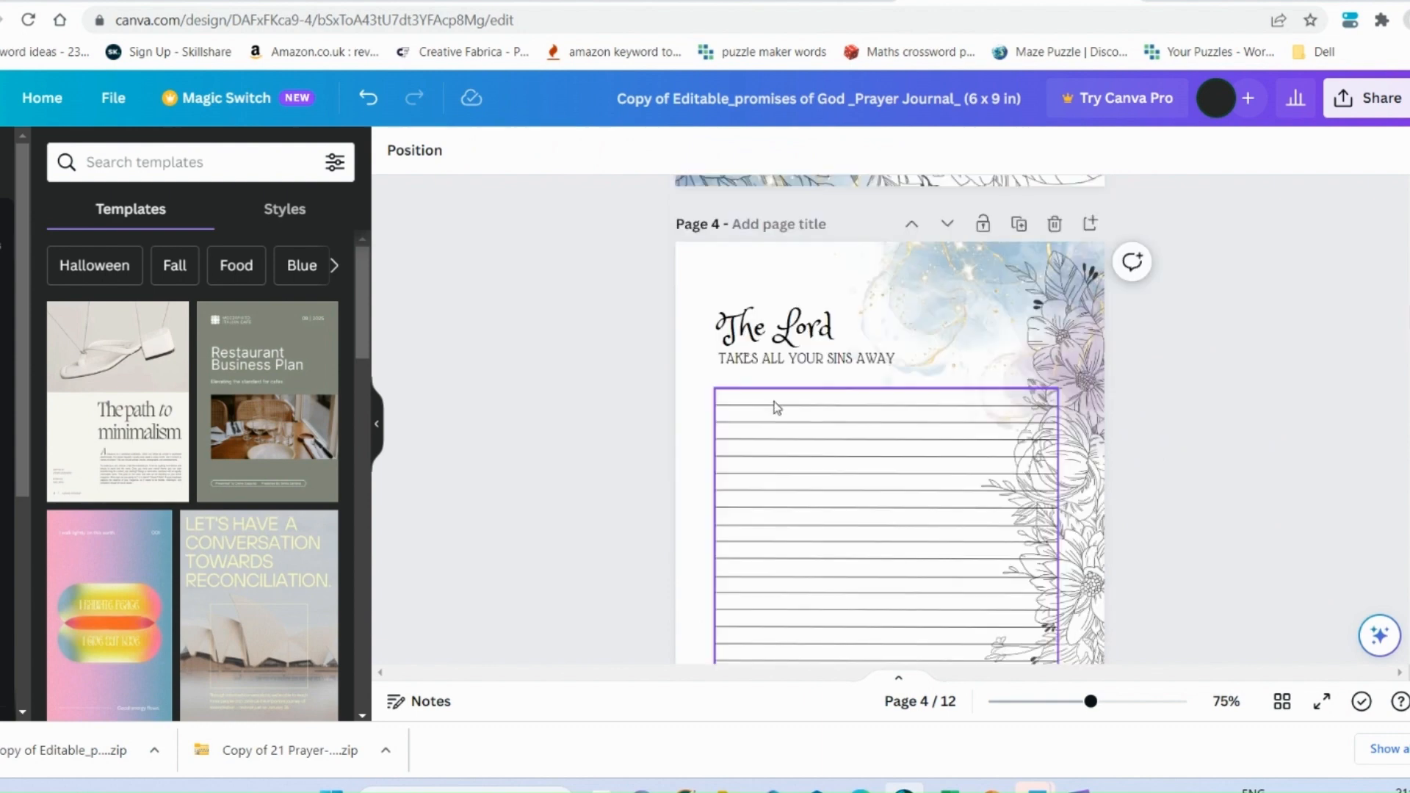
pyautogui.scroll(-4, 788, 498)
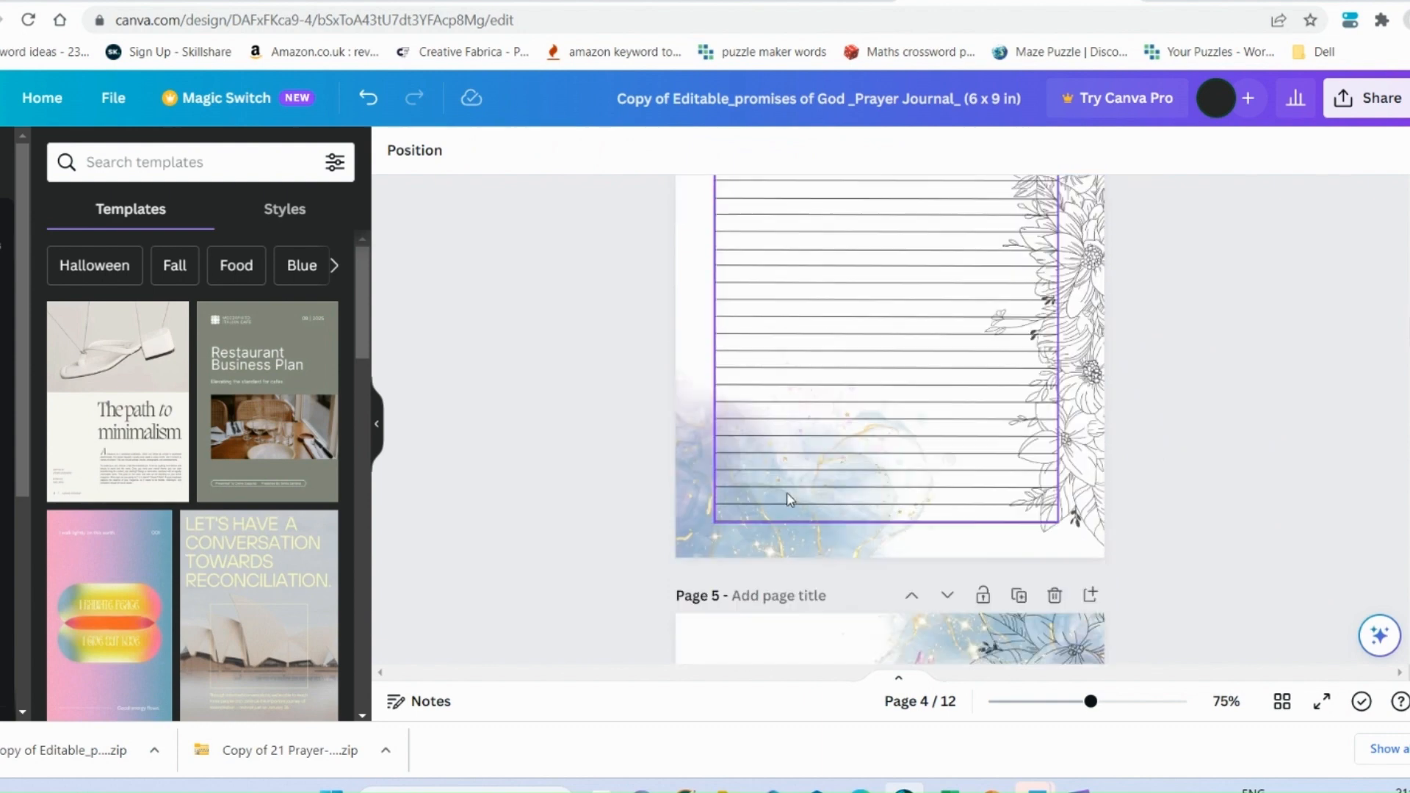
pyautogui.scroll(-5, 788, 498)
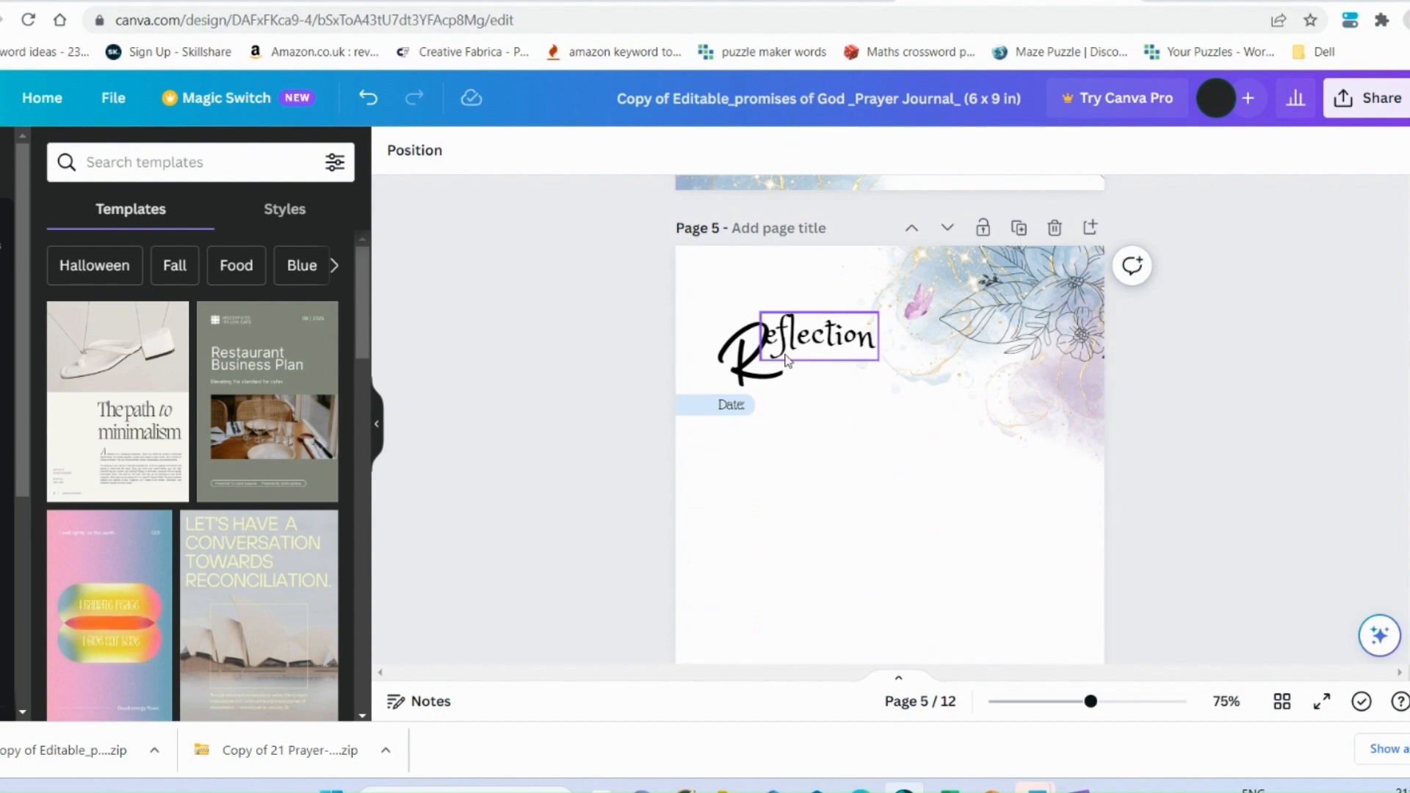
pyautogui.scroll(-1, 917, 334)
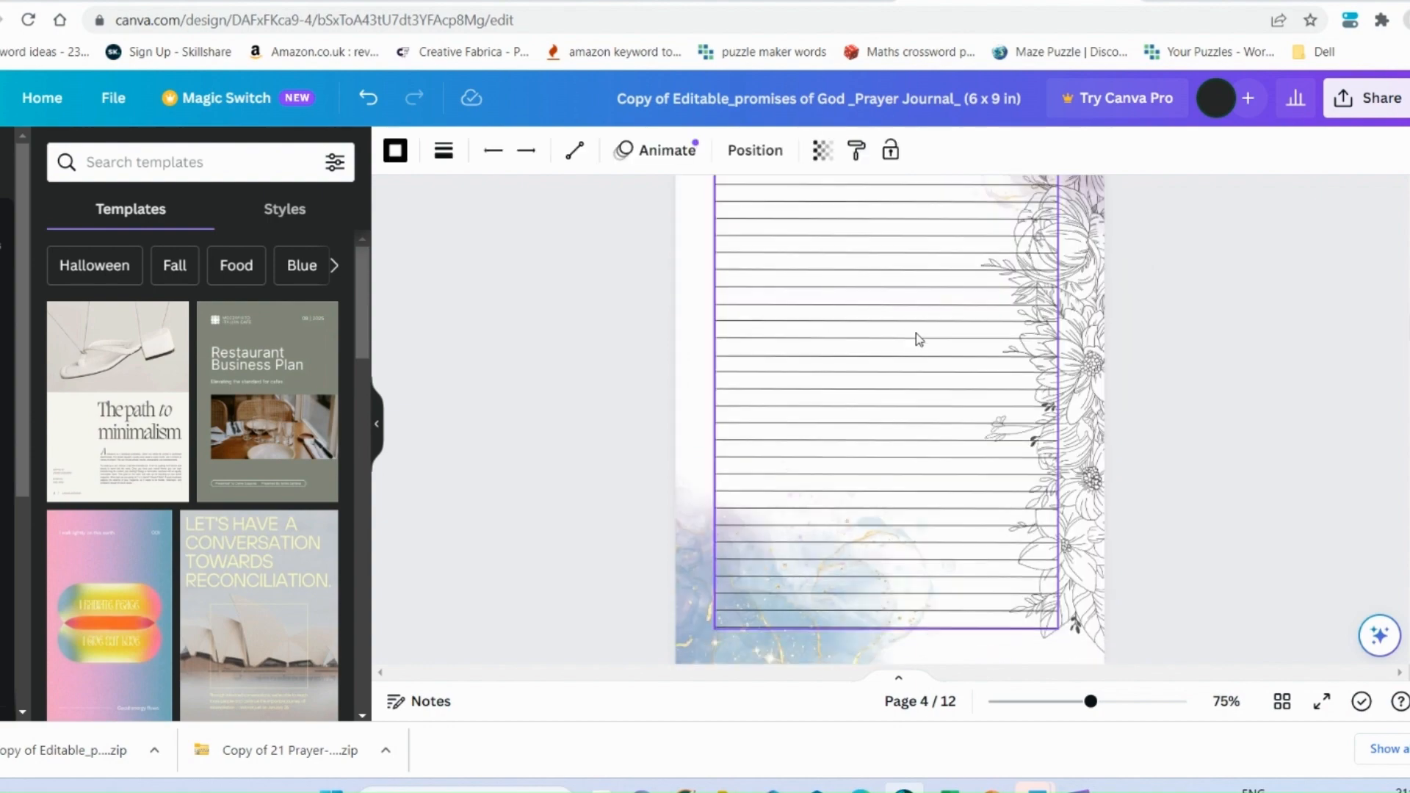
pyautogui.scroll(-15, 915, 332)
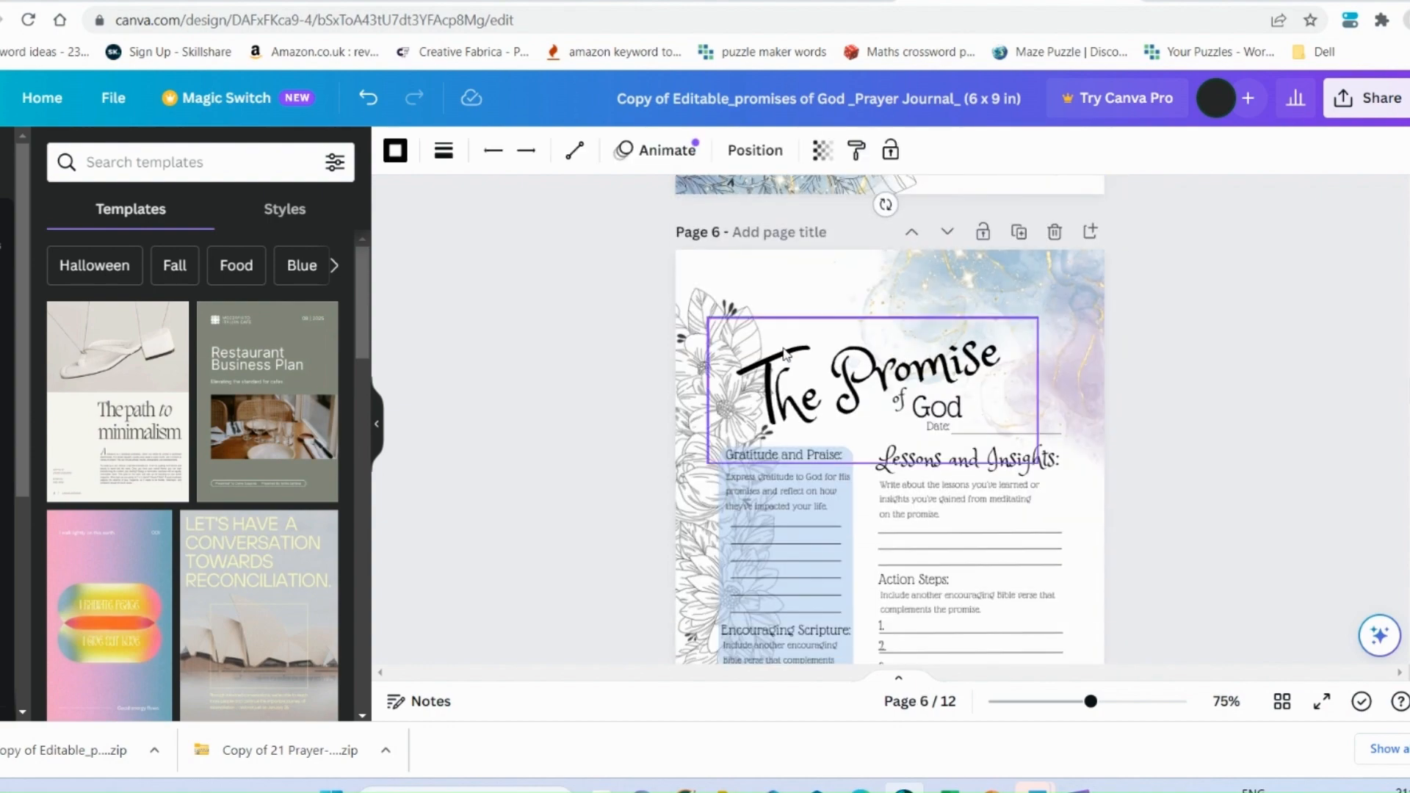
pyautogui.scroll(6, 1048, 381)
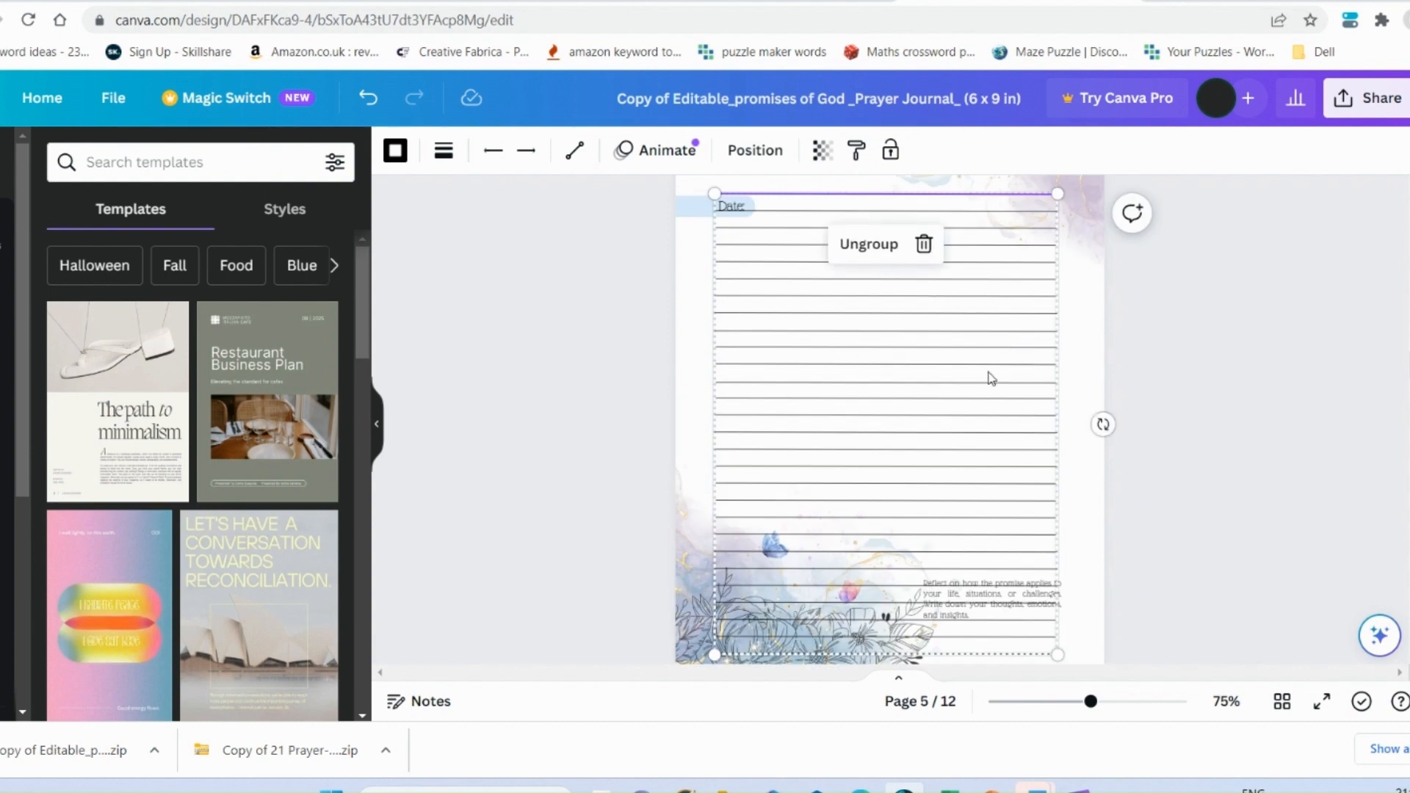
pyautogui.scroll(1, 850, 384)
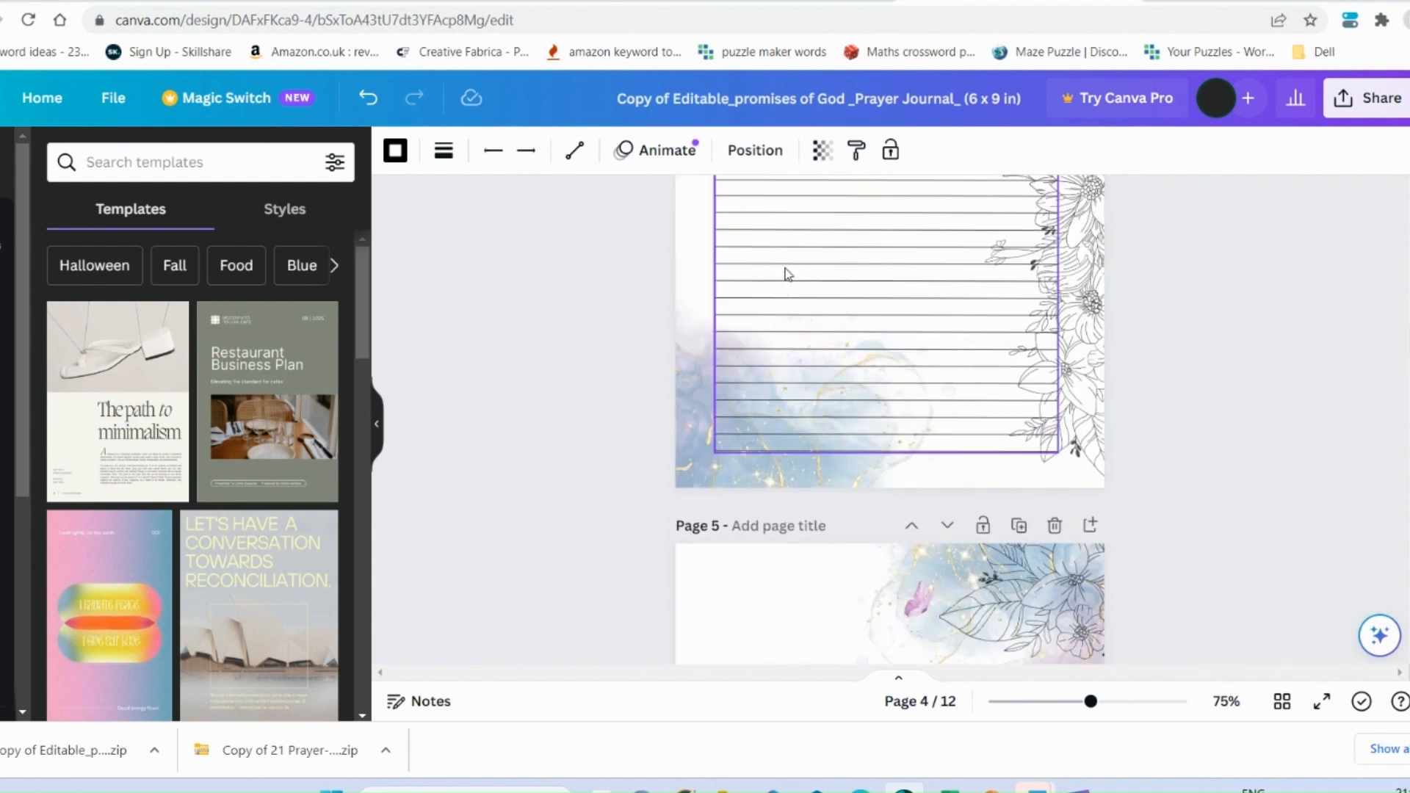
# - Review the finished journal's title page, prompt headings and lined letter pages, and check the Magic Switch resize options
pyautogui.scroll(5, 787, 274)
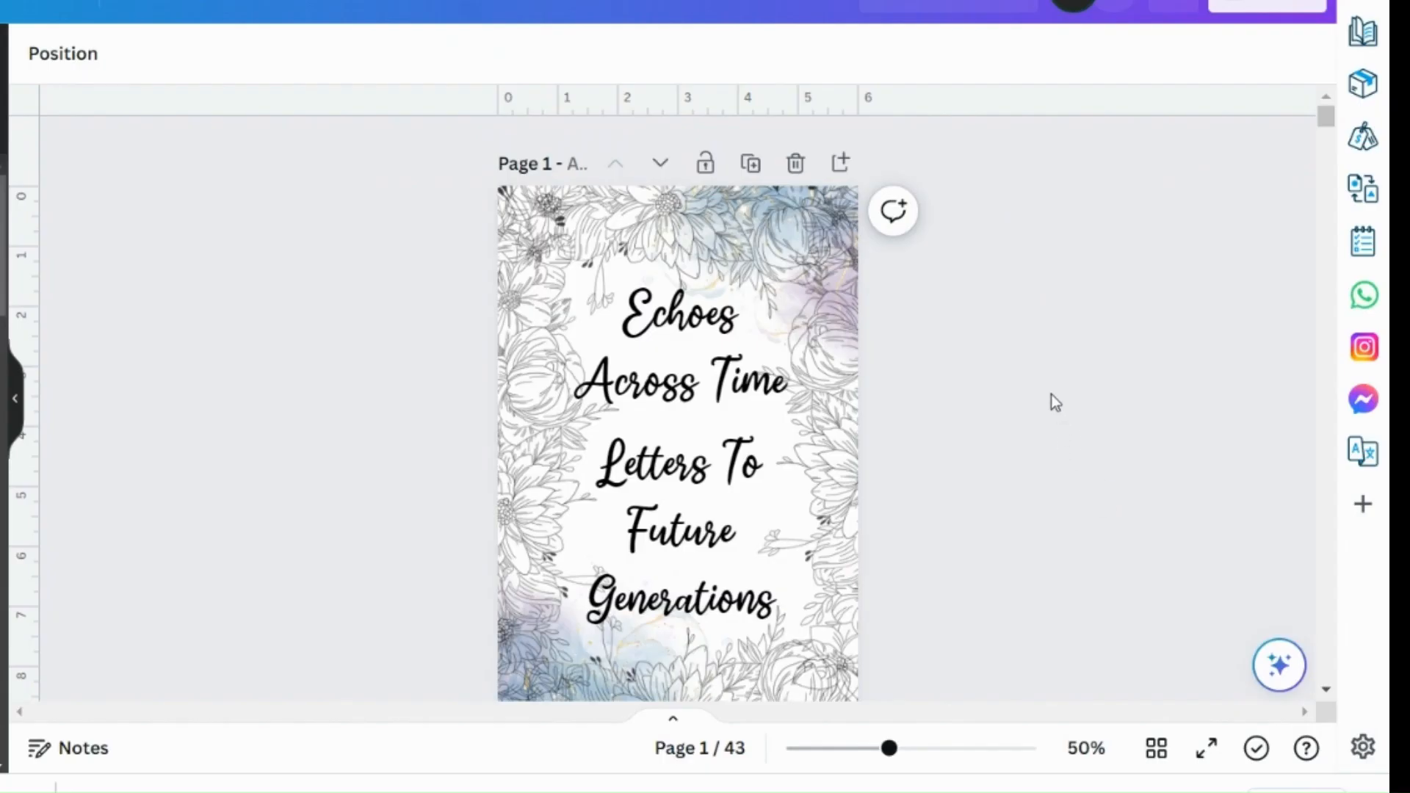
pyautogui.scroll(-5, 771, 390)
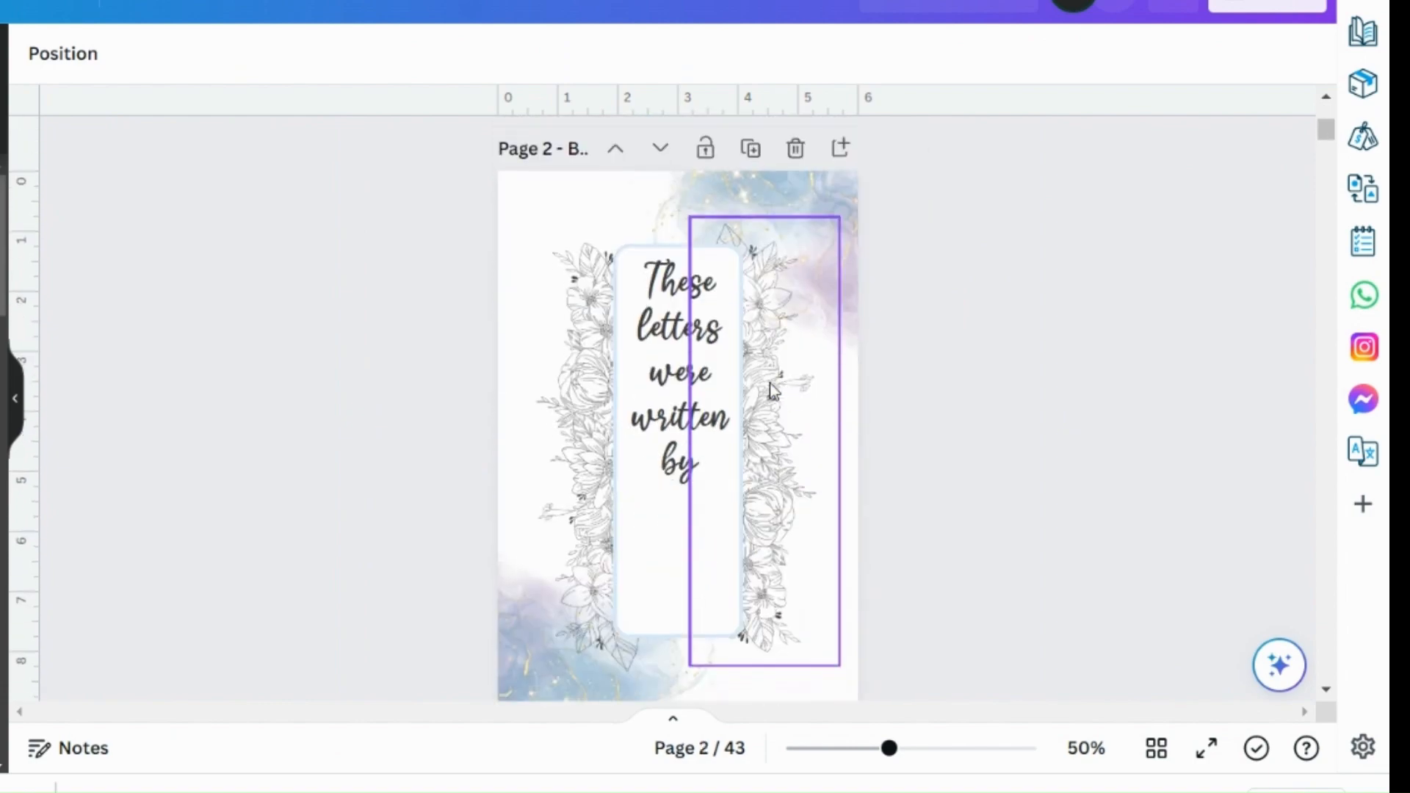
pyautogui.scroll(-10, 721, 359)
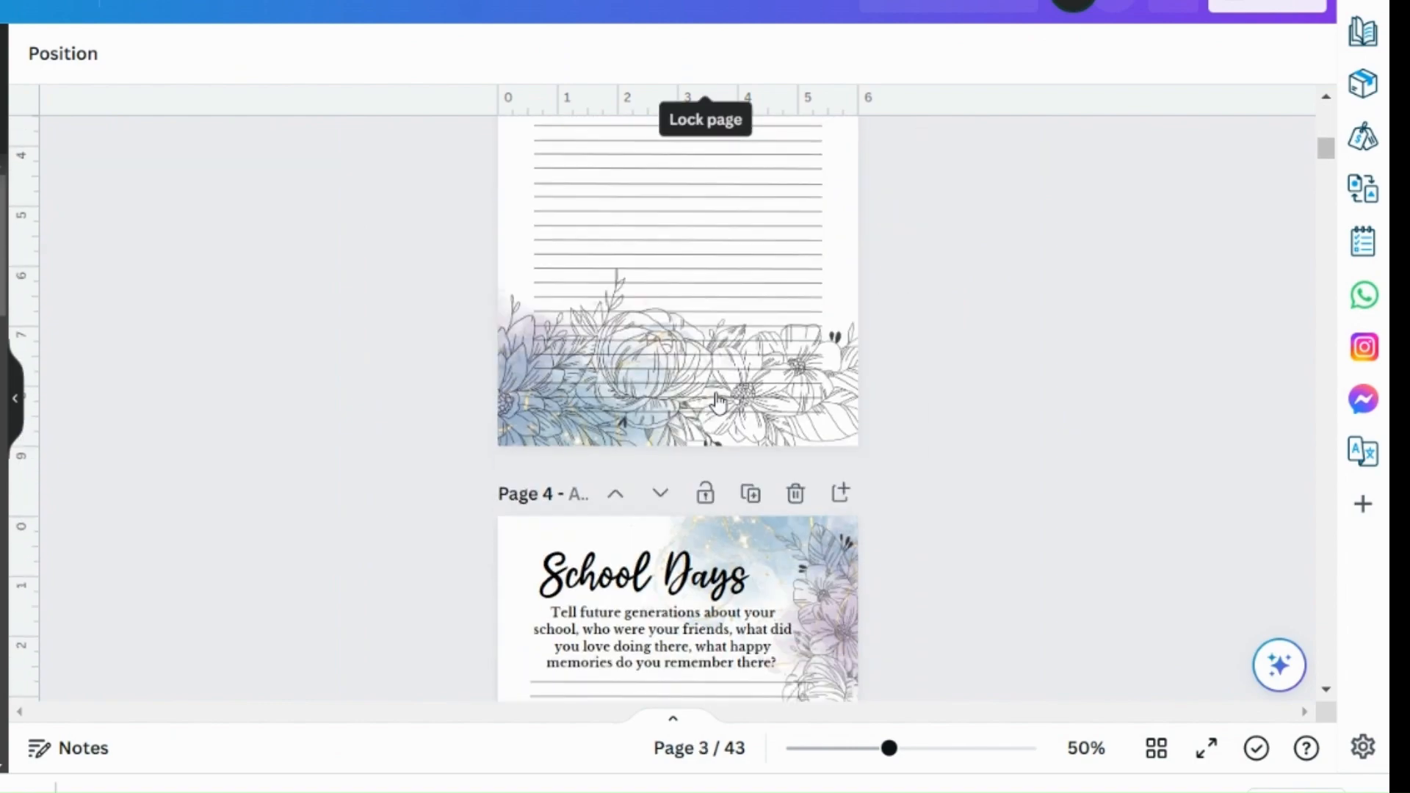
pyautogui.scroll(-5, 718, 402)
pyautogui.scroll(-20, 716, 404)
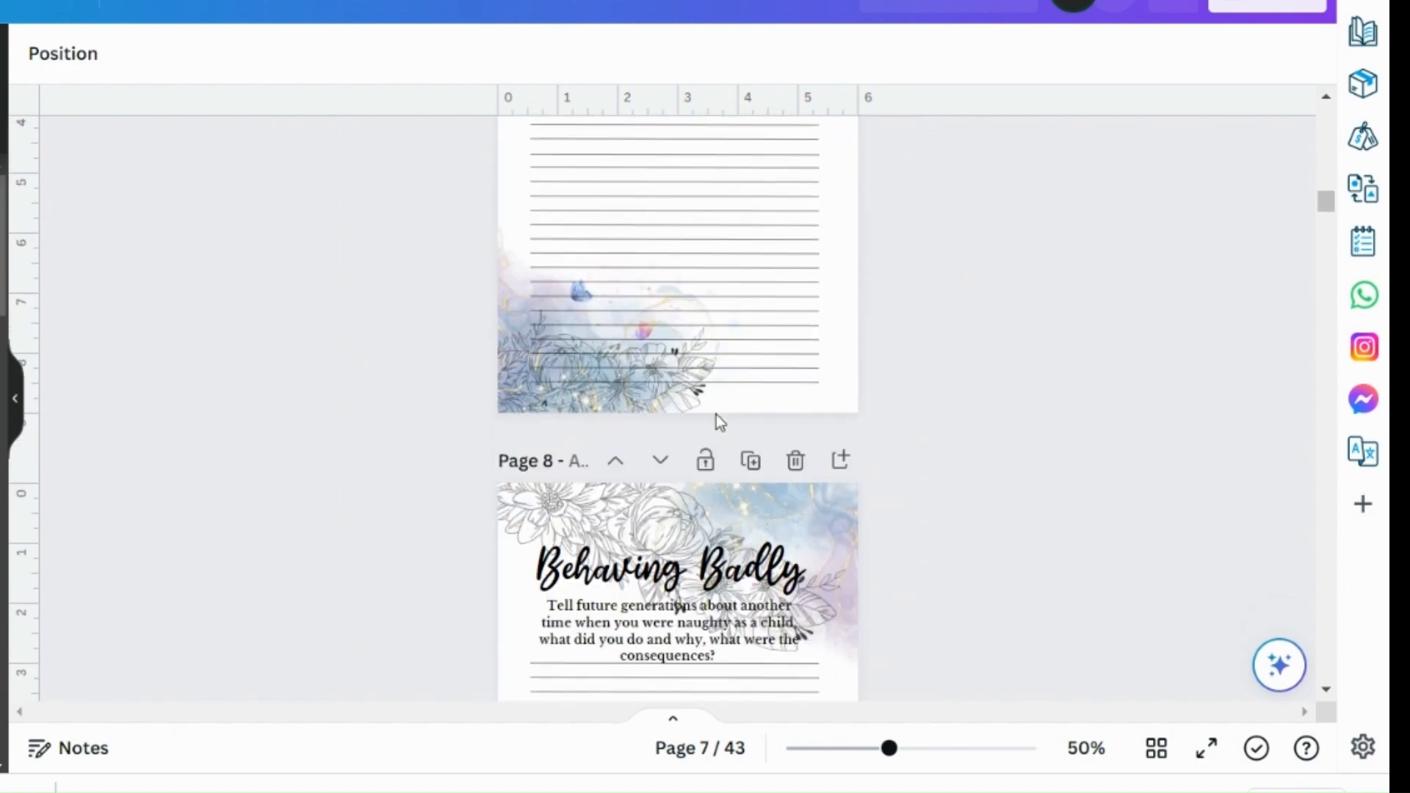
pyautogui.scroll(-11, 707, 425)
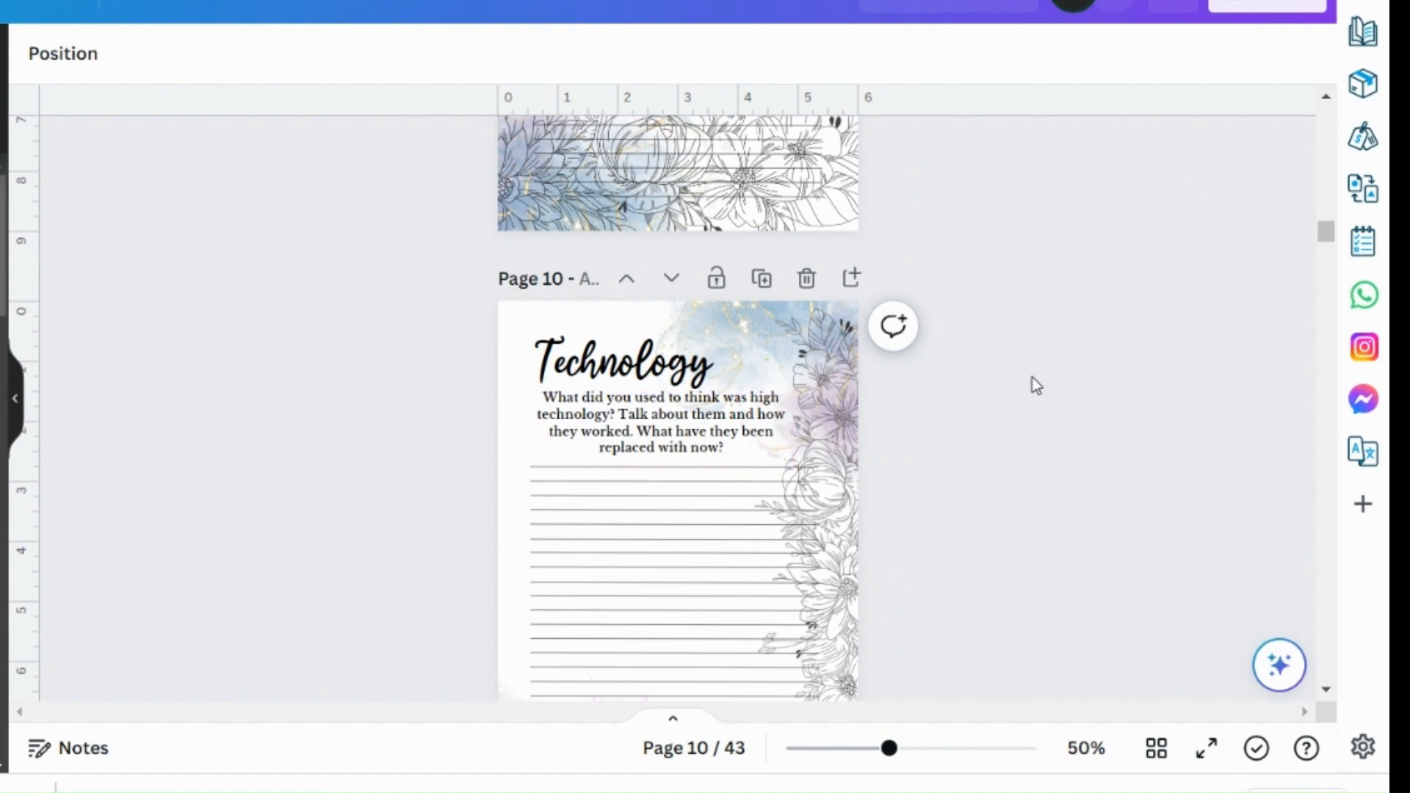
pyautogui.scroll(-2, 1036, 384)
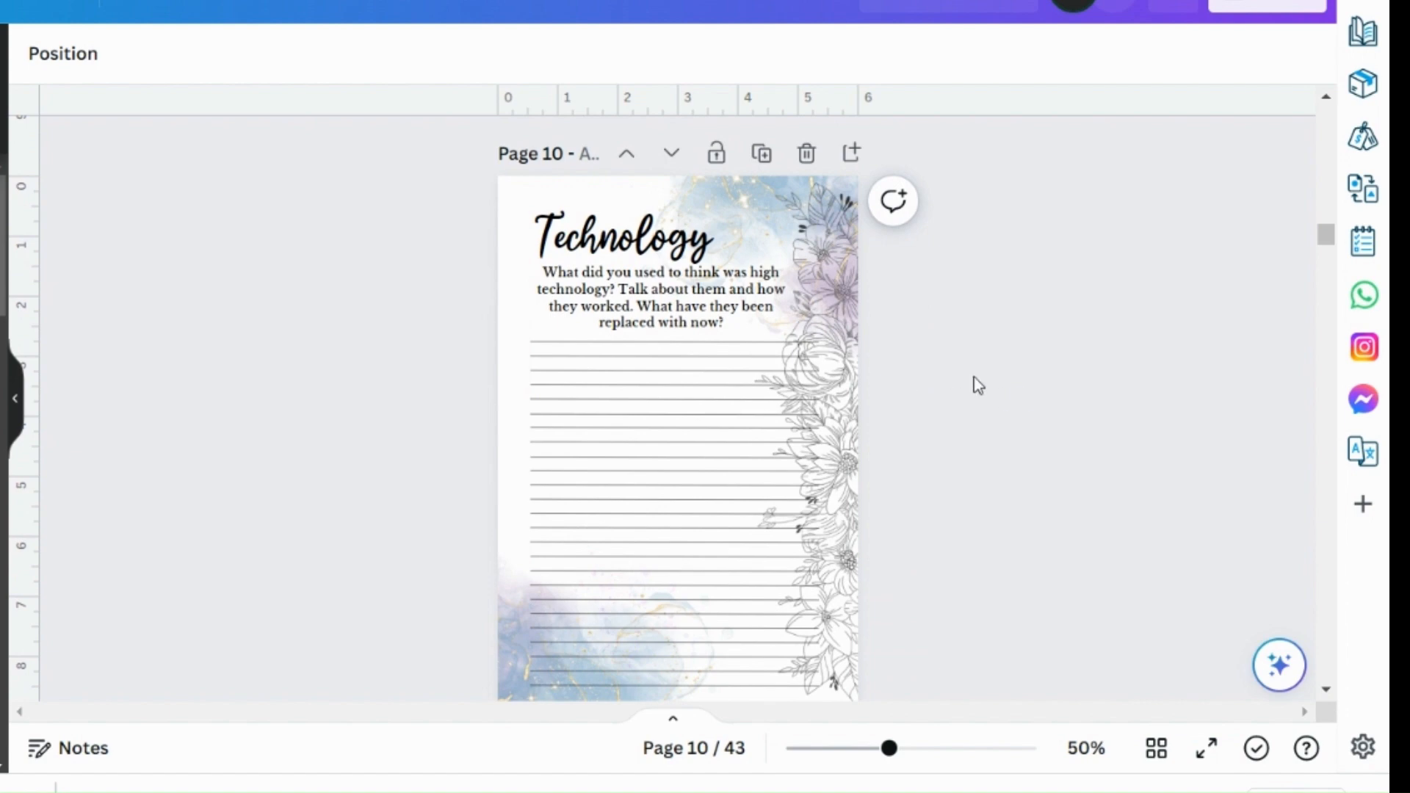
pyautogui.scroll(-8, 974, 377)
pyautogui.scroll(12, 977, 382)
pyautogui.scroll(15, 984, 397)
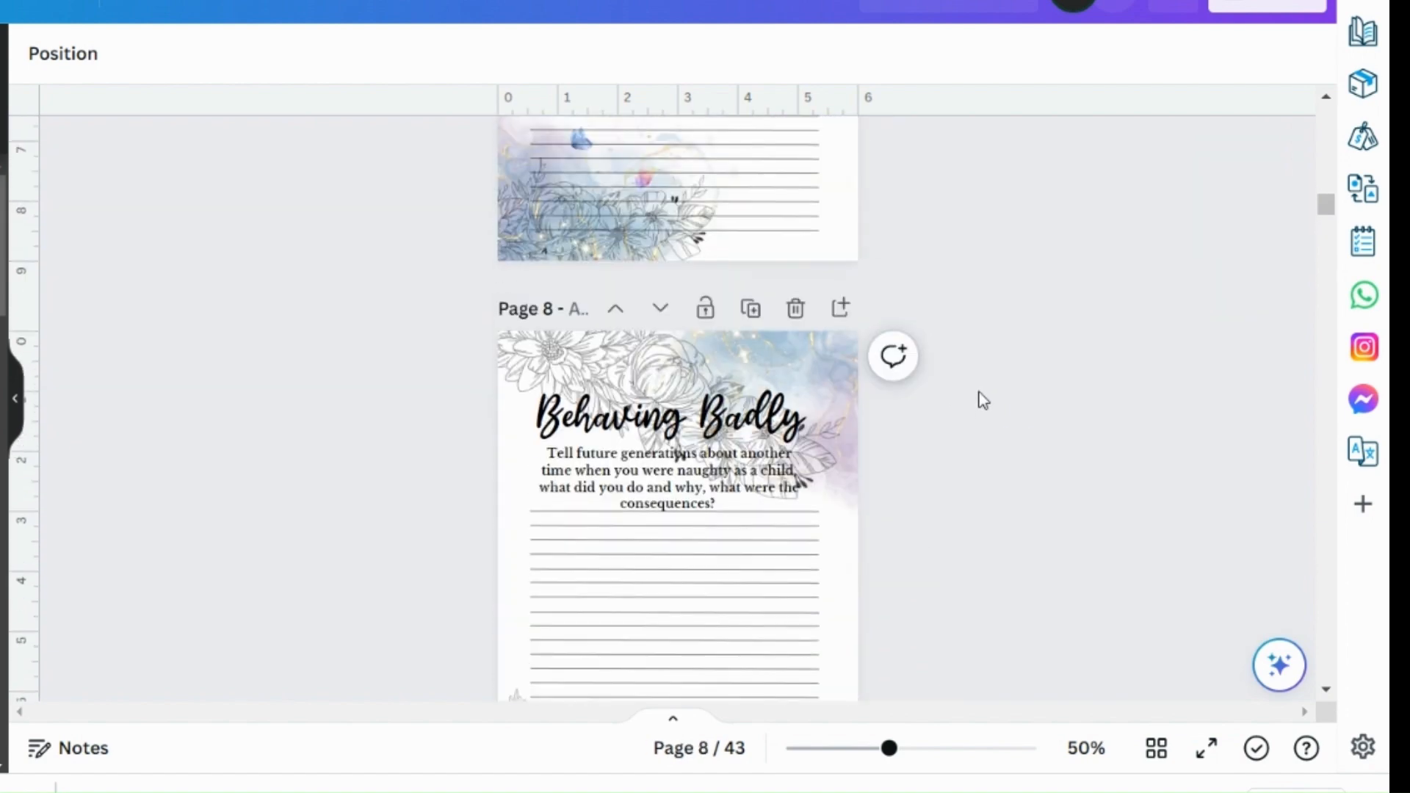
pyautogui.scroll(15, 983, 401)
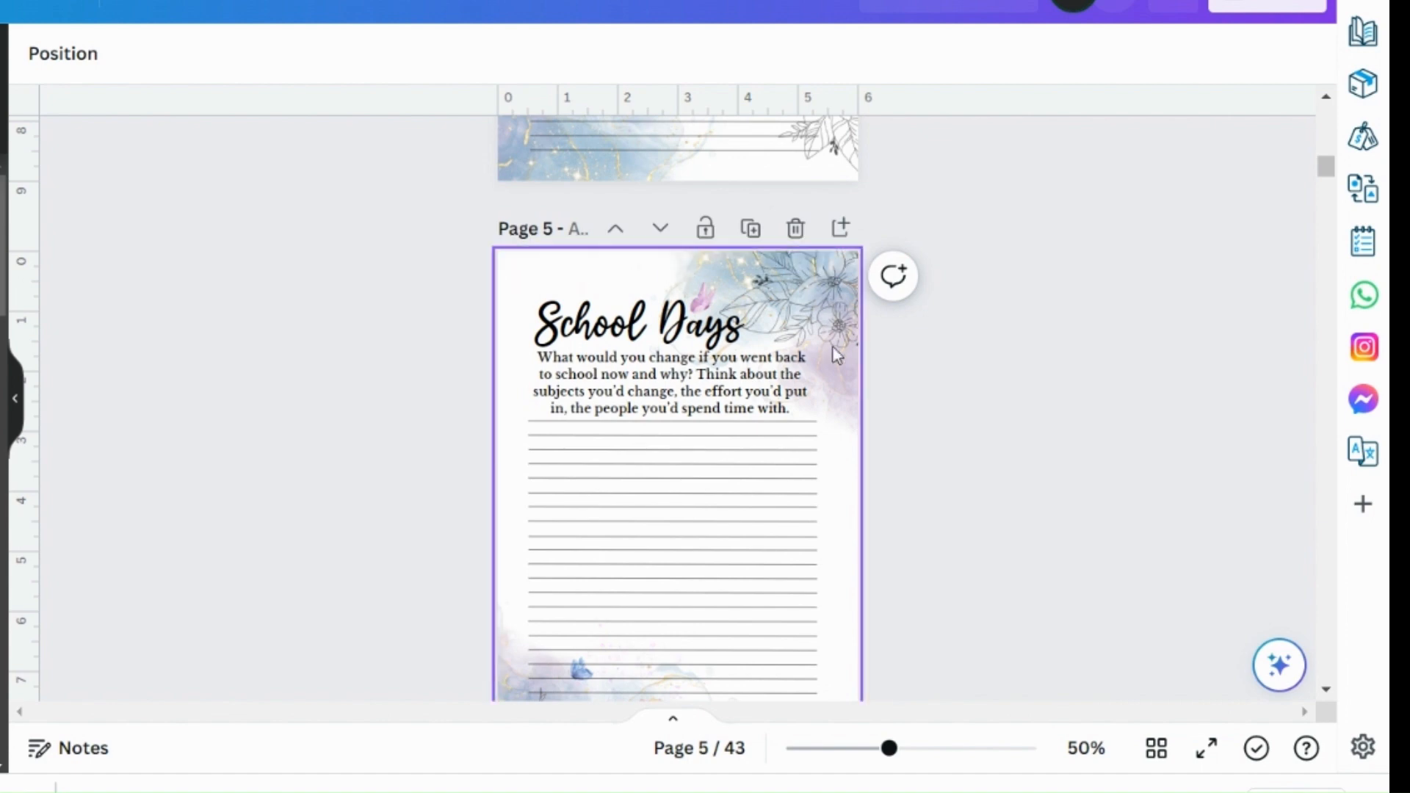
pyautogui.scroll(-3, 900, 456)
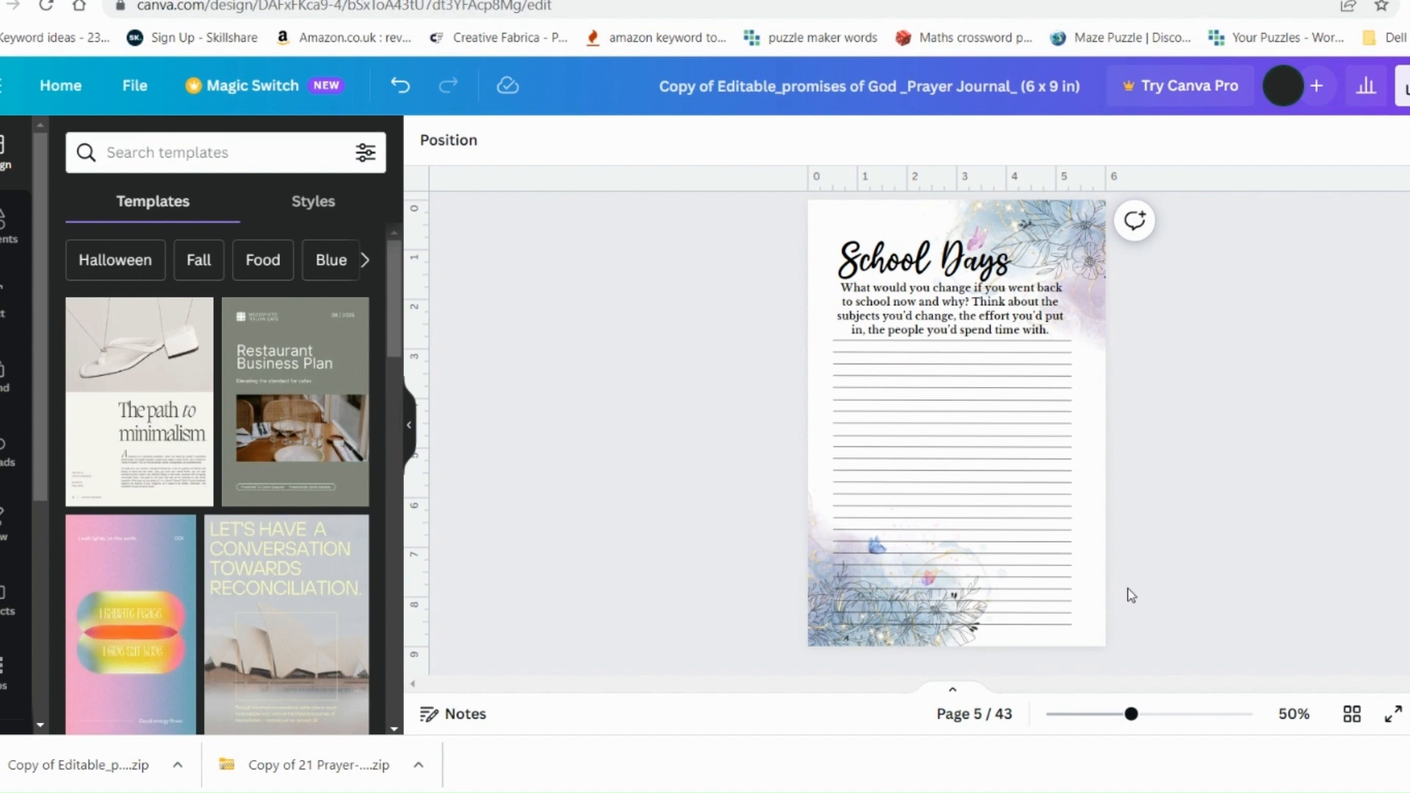
pyautogui.scroll(2, 1251, 388)
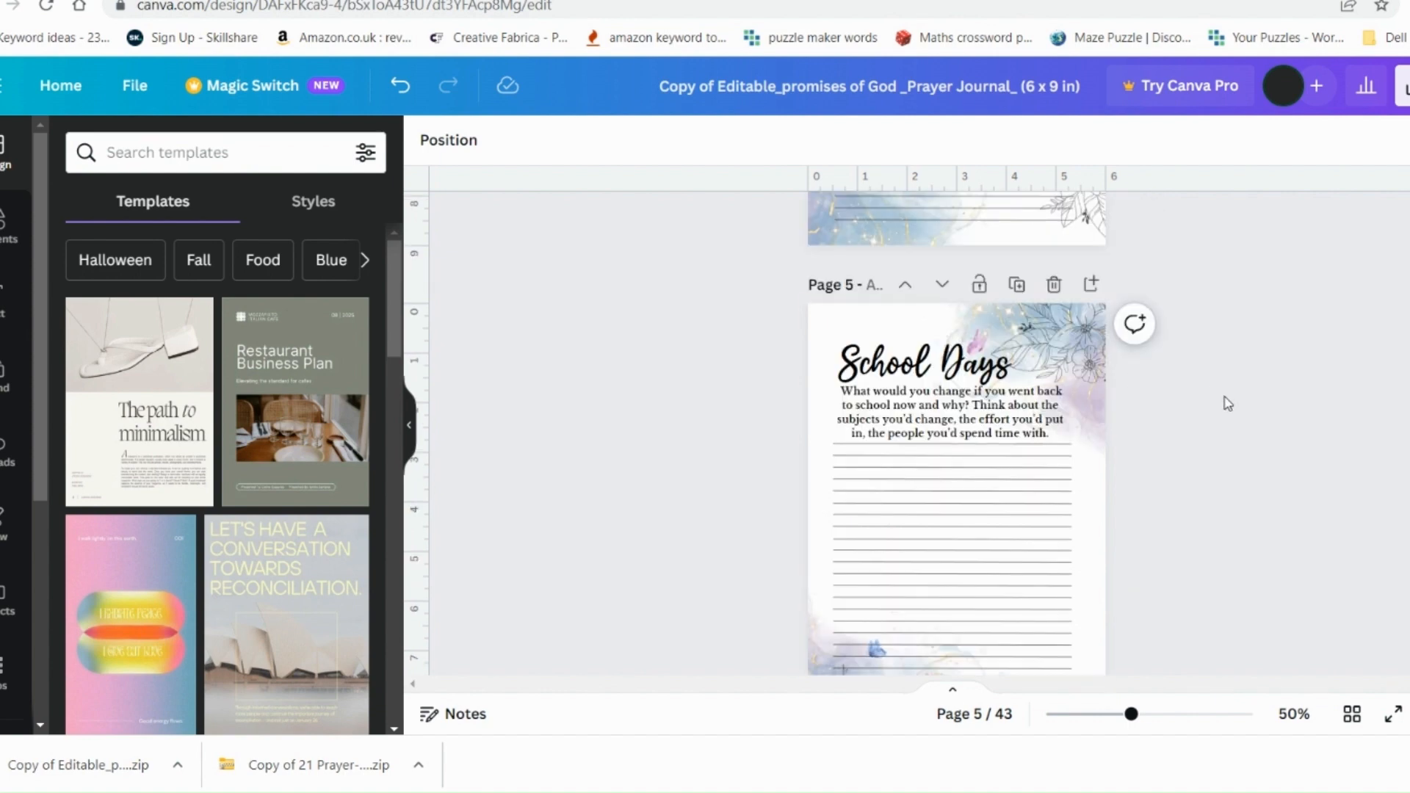
pyautogui.click(215, 93)
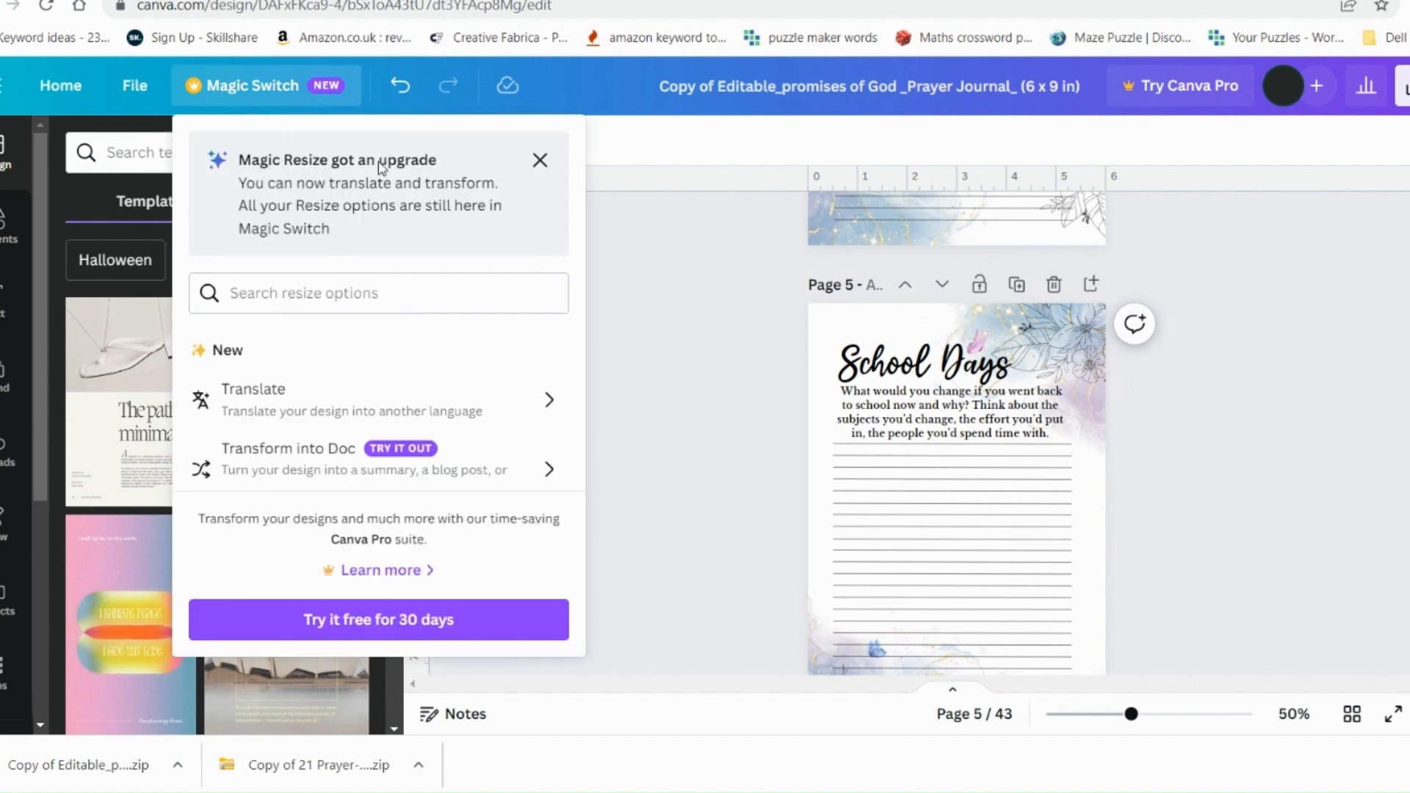
pyautogui.click(955, 514)
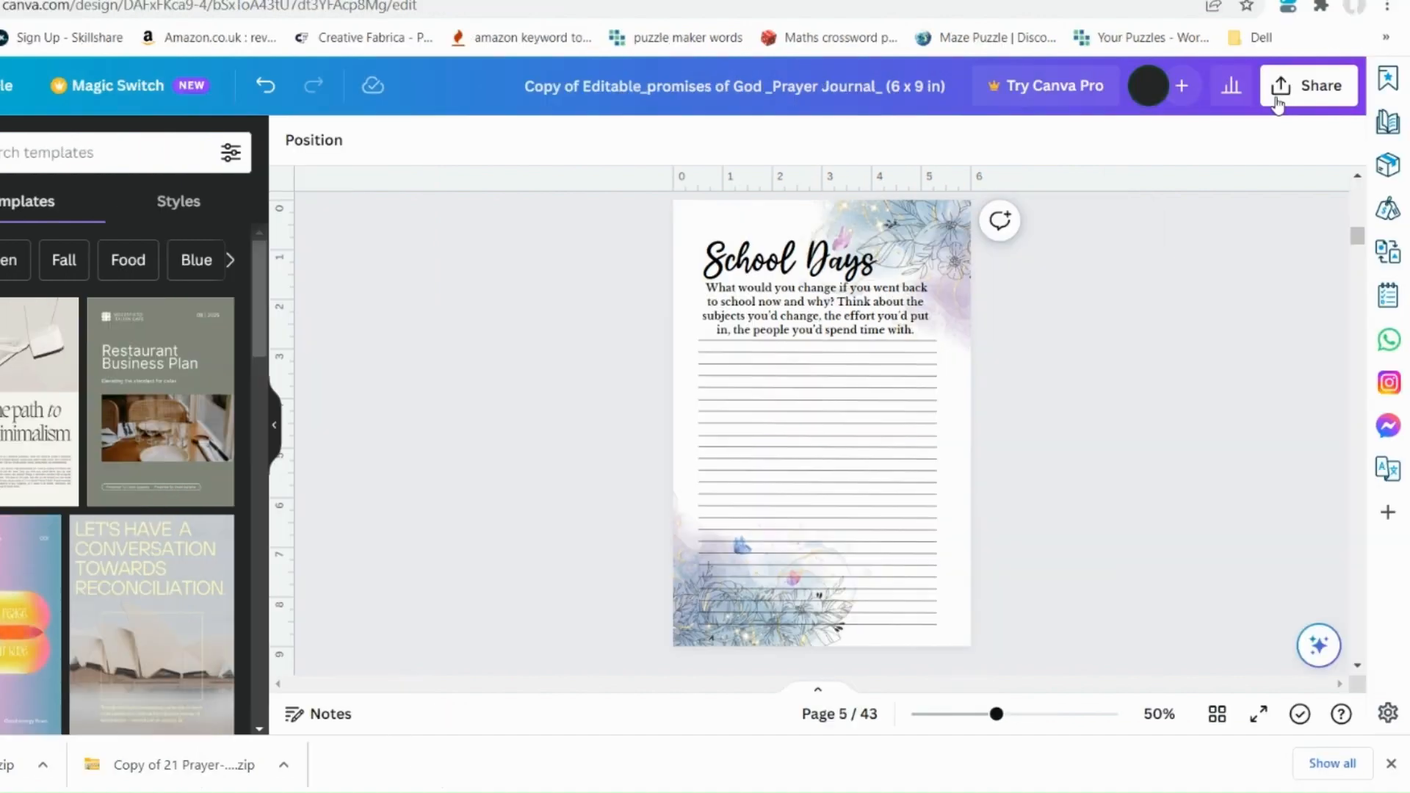
# - Download all pages of the journal as PNG images
pyautogui.click(1285, 88)
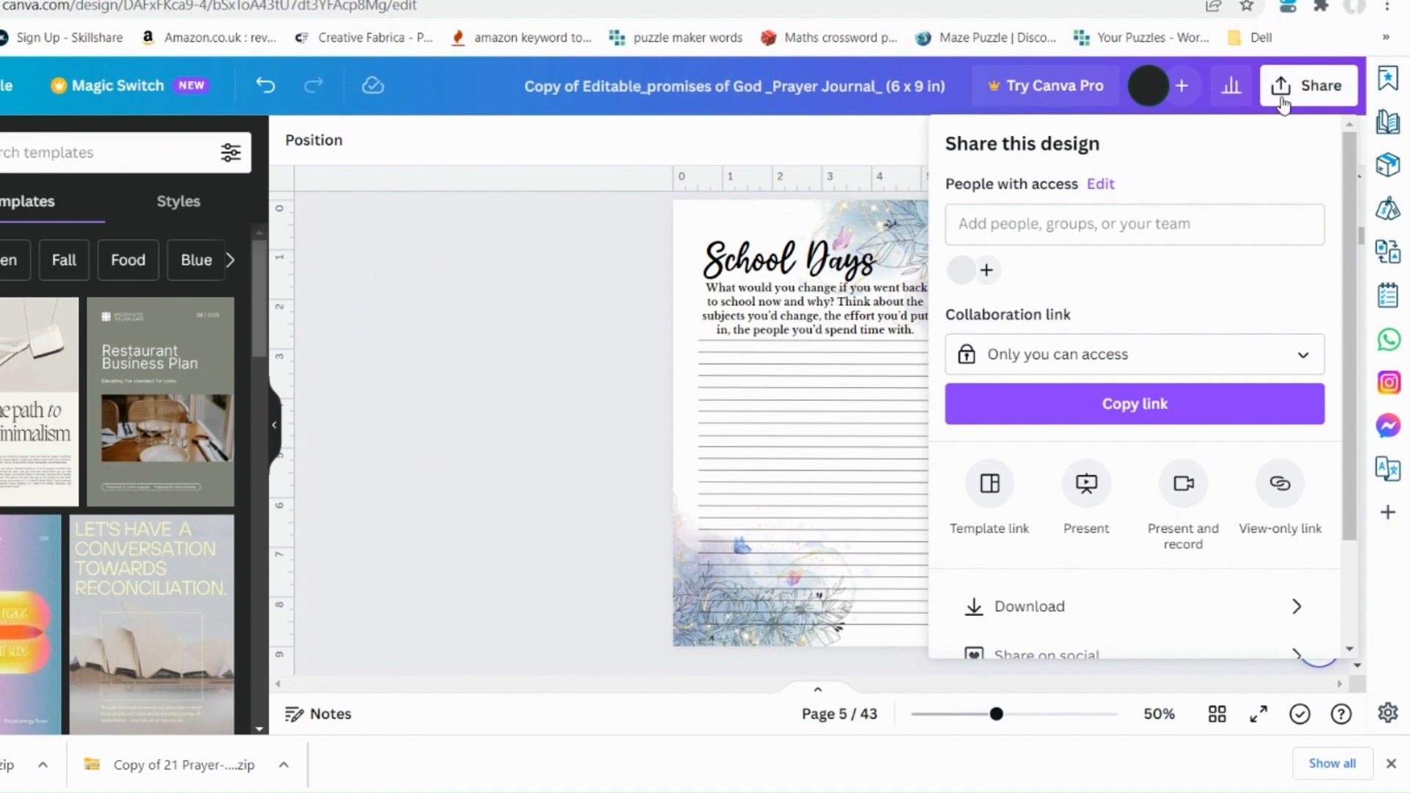
pyautogui.click(1081, 612)
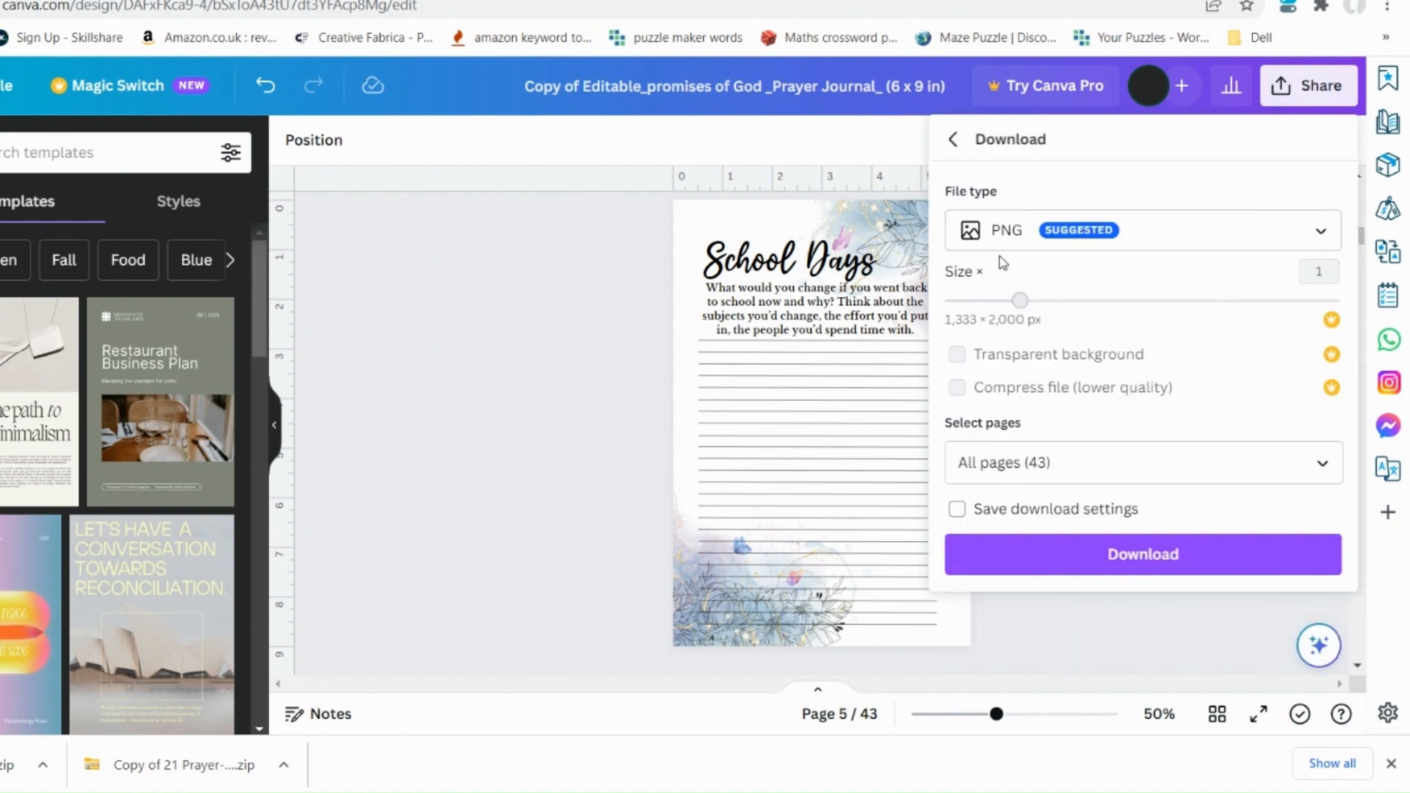
pyautogui.click(1067, 566)
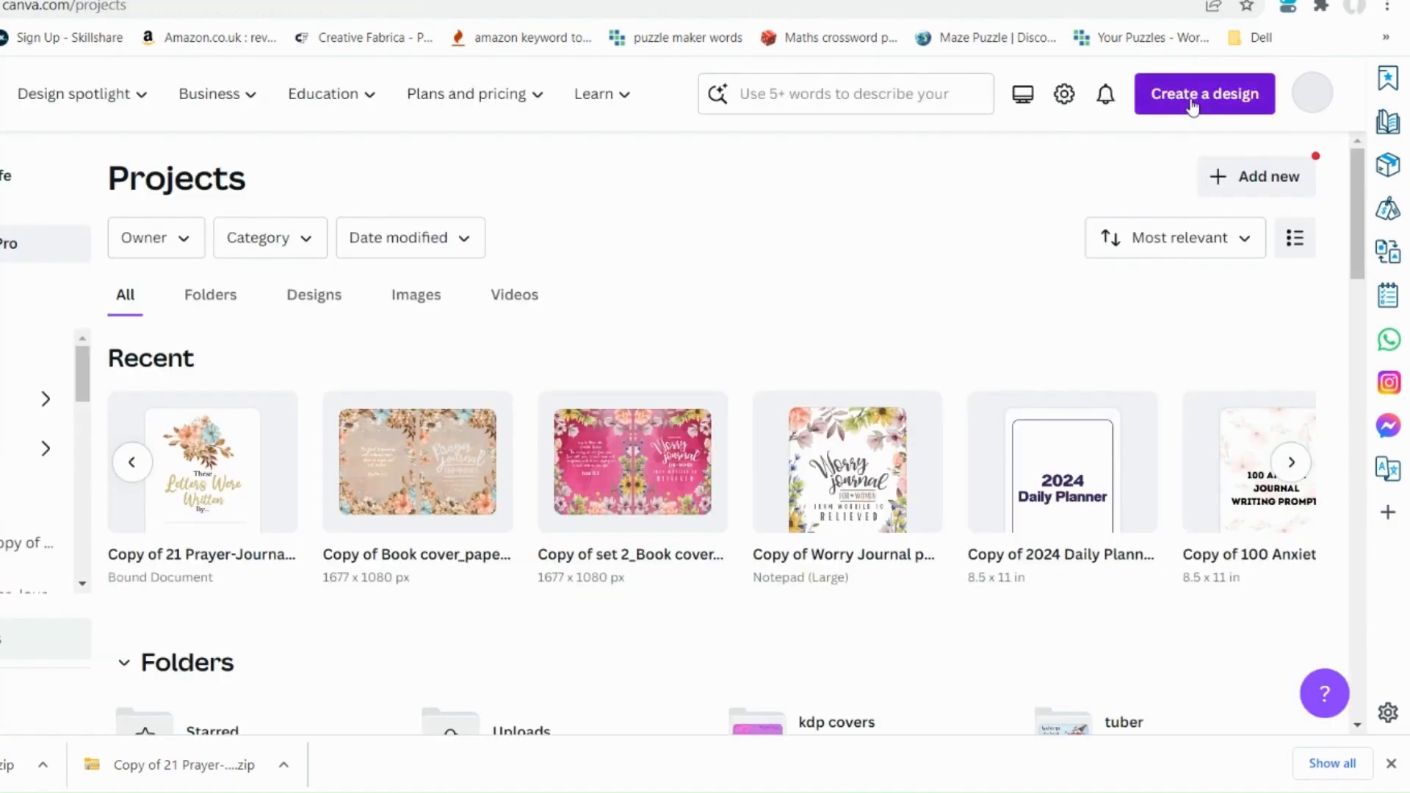
# - Create a new custom-size design 6.125 in wide and 9.25 in high
pyautogui.click(1194, 107)
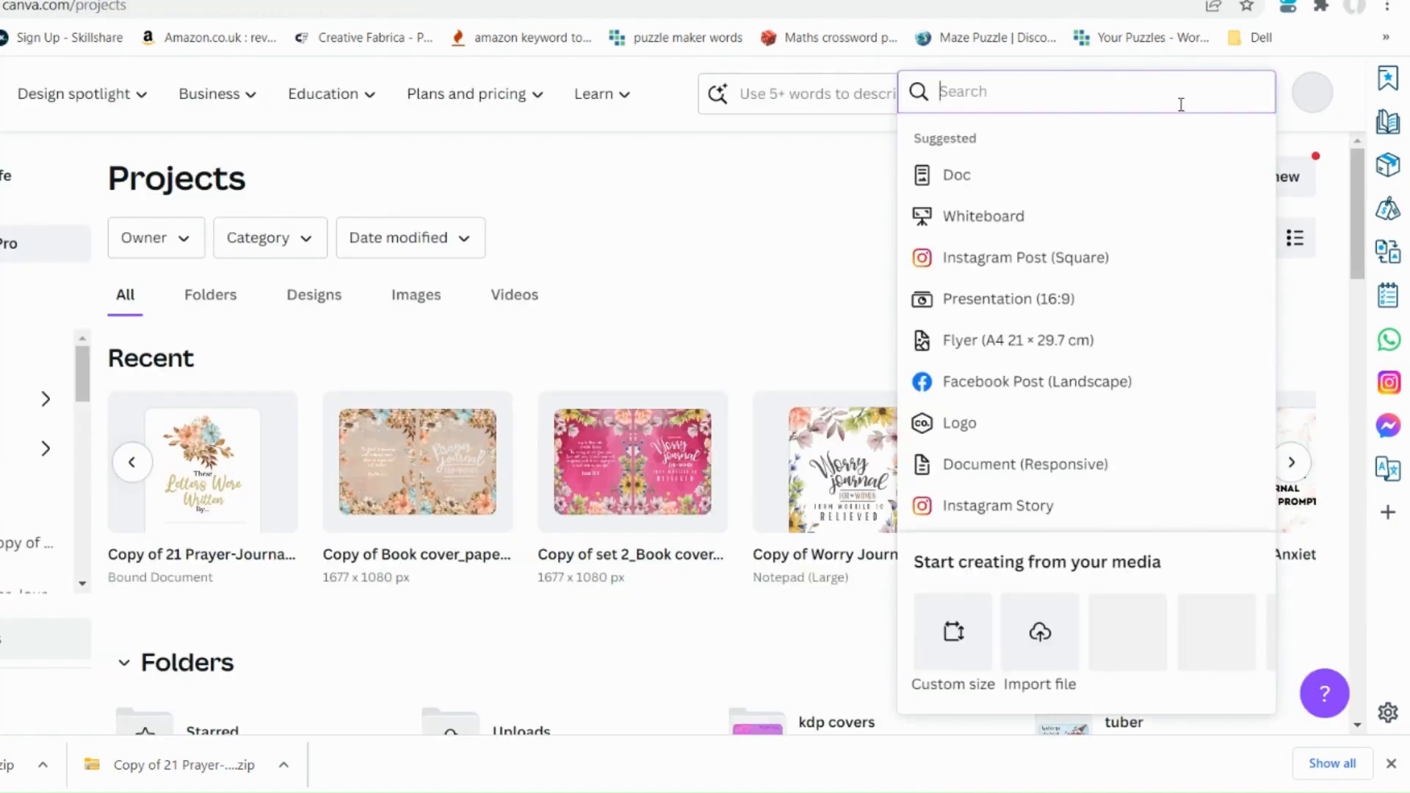
pyautogui.click(947, 654)
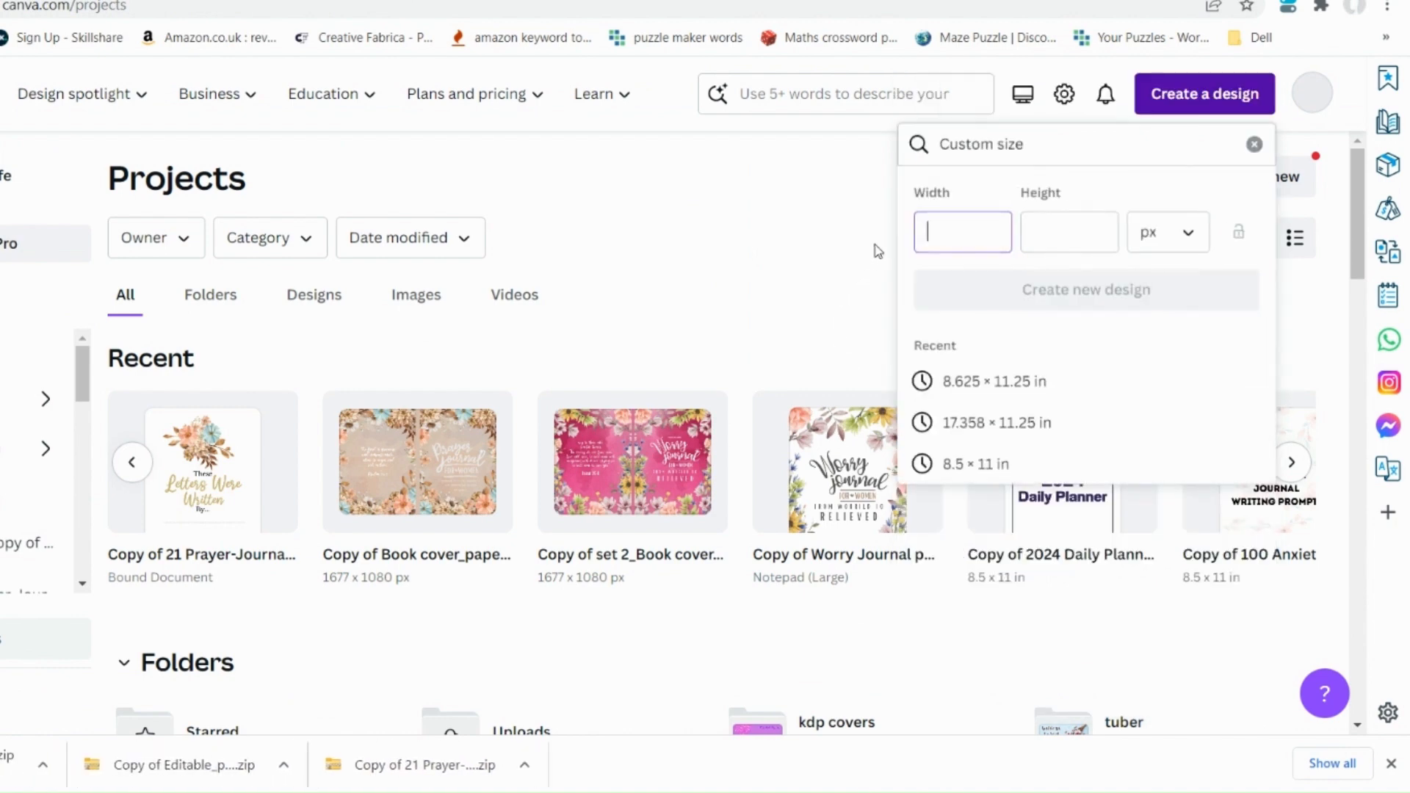
pyautogui.write('6.12')
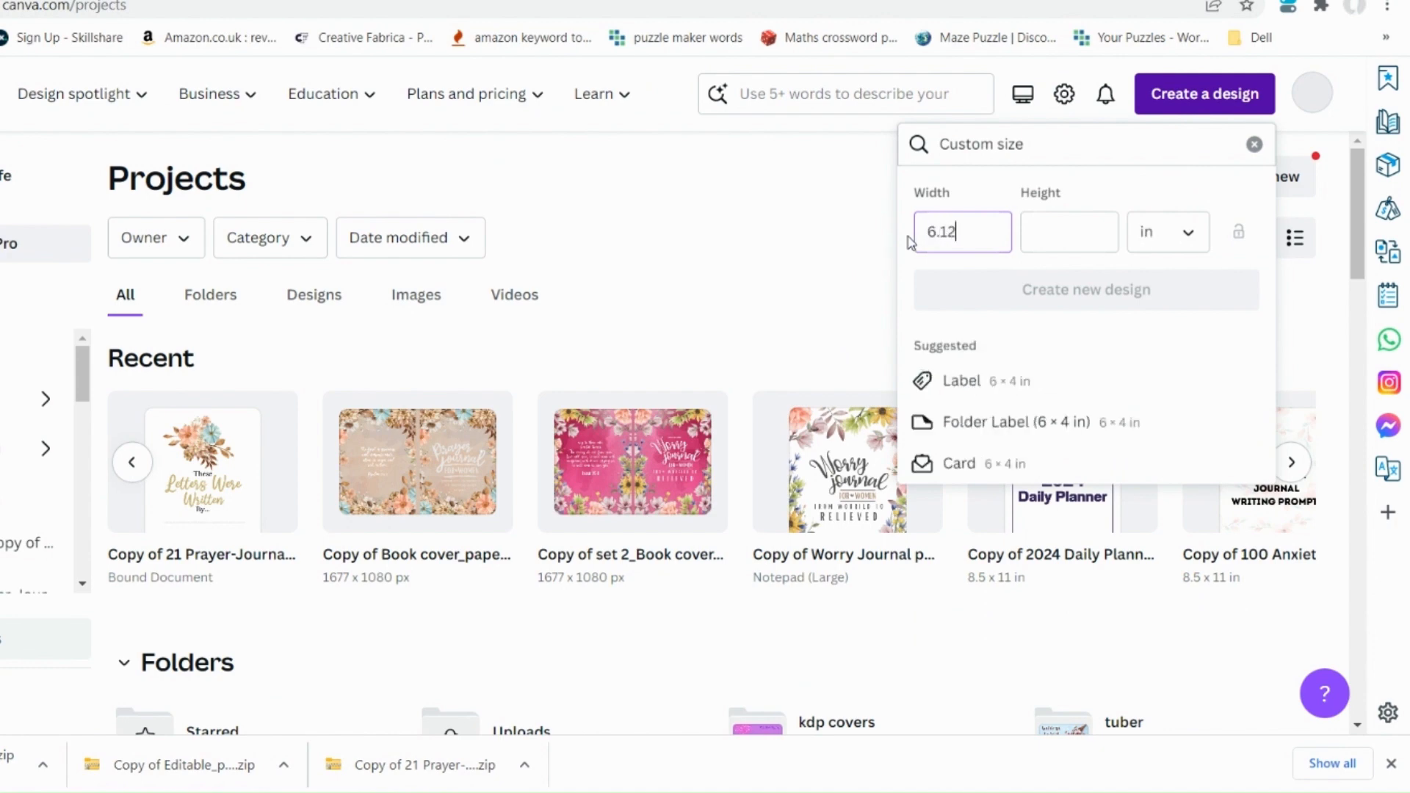
pyautogui.write('5')
pyautogui.click(1072, 234)
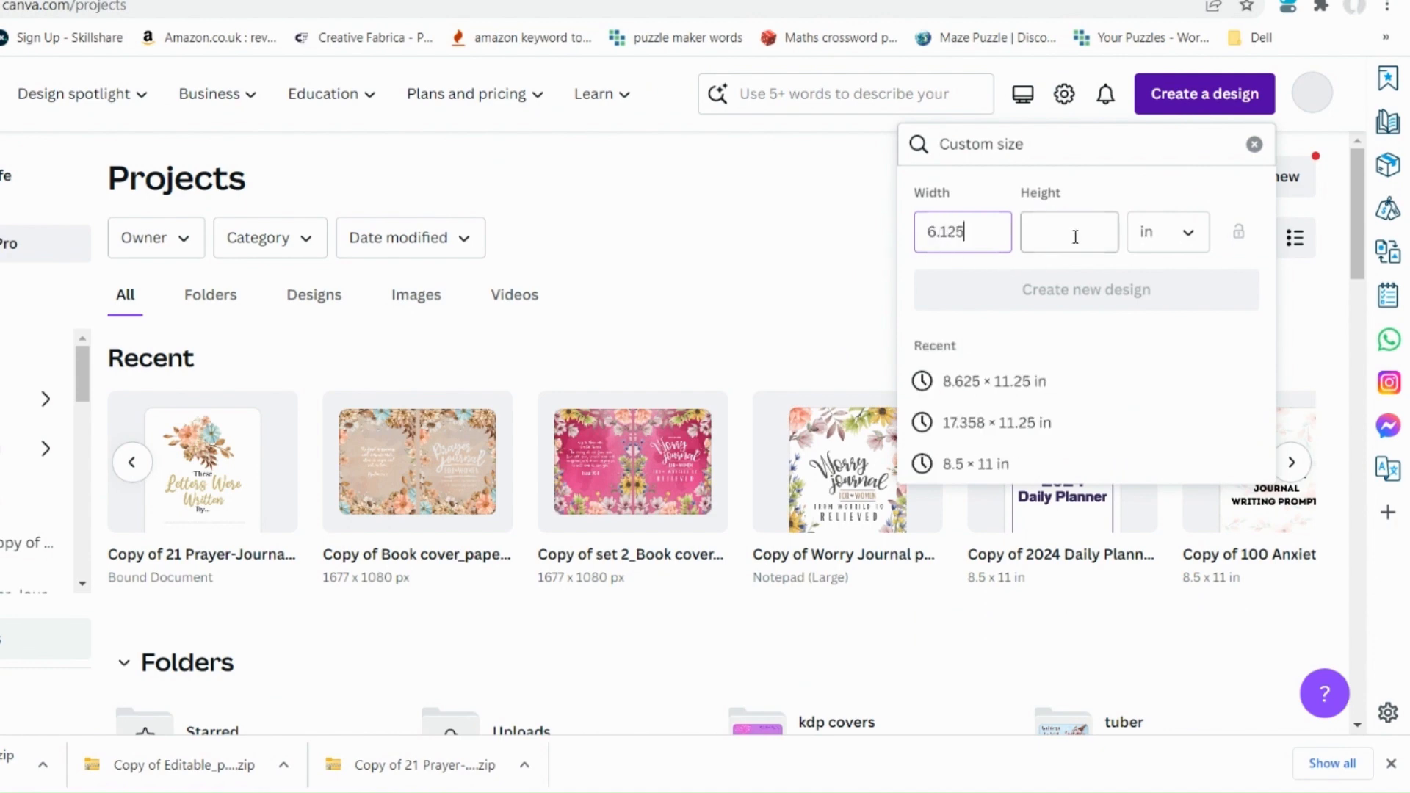
pyautogui.write('9.25')
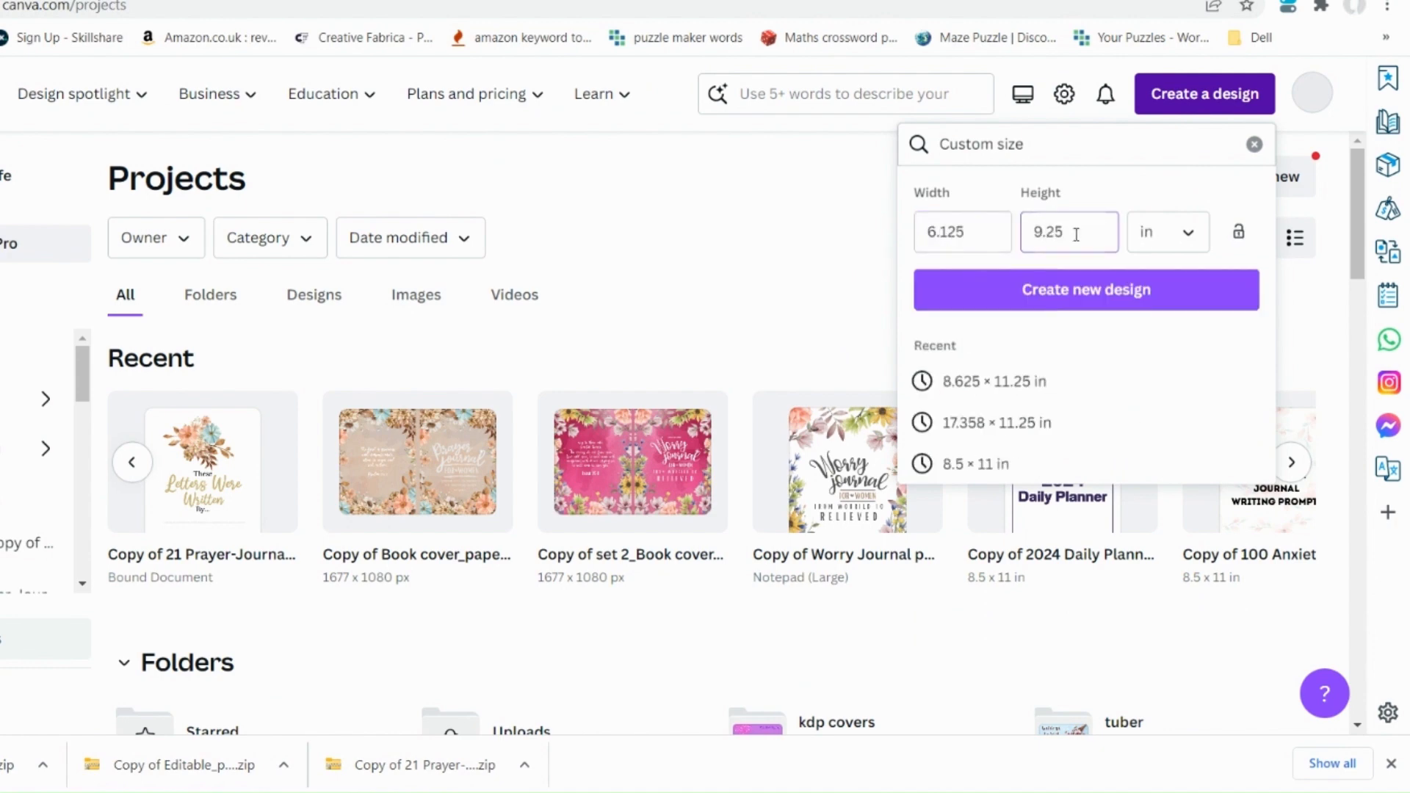
pyautogui.click(1070, 293)
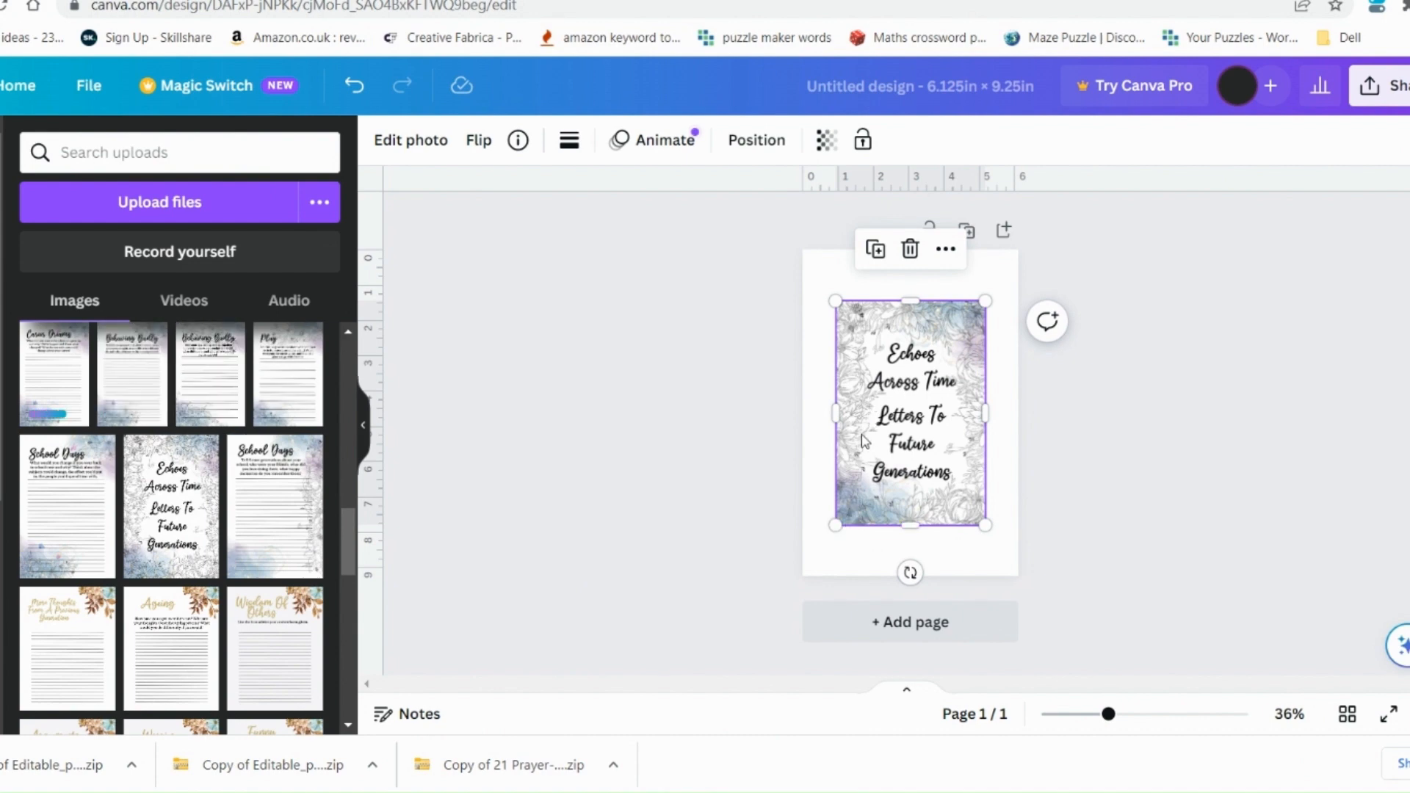
# - Enlarge the "Echoes Across Time" title page image on page 1 until it fills the whole page to the edges
pyautogui.moveTo(835, 525); pyautogui.dragTo(801, 576)
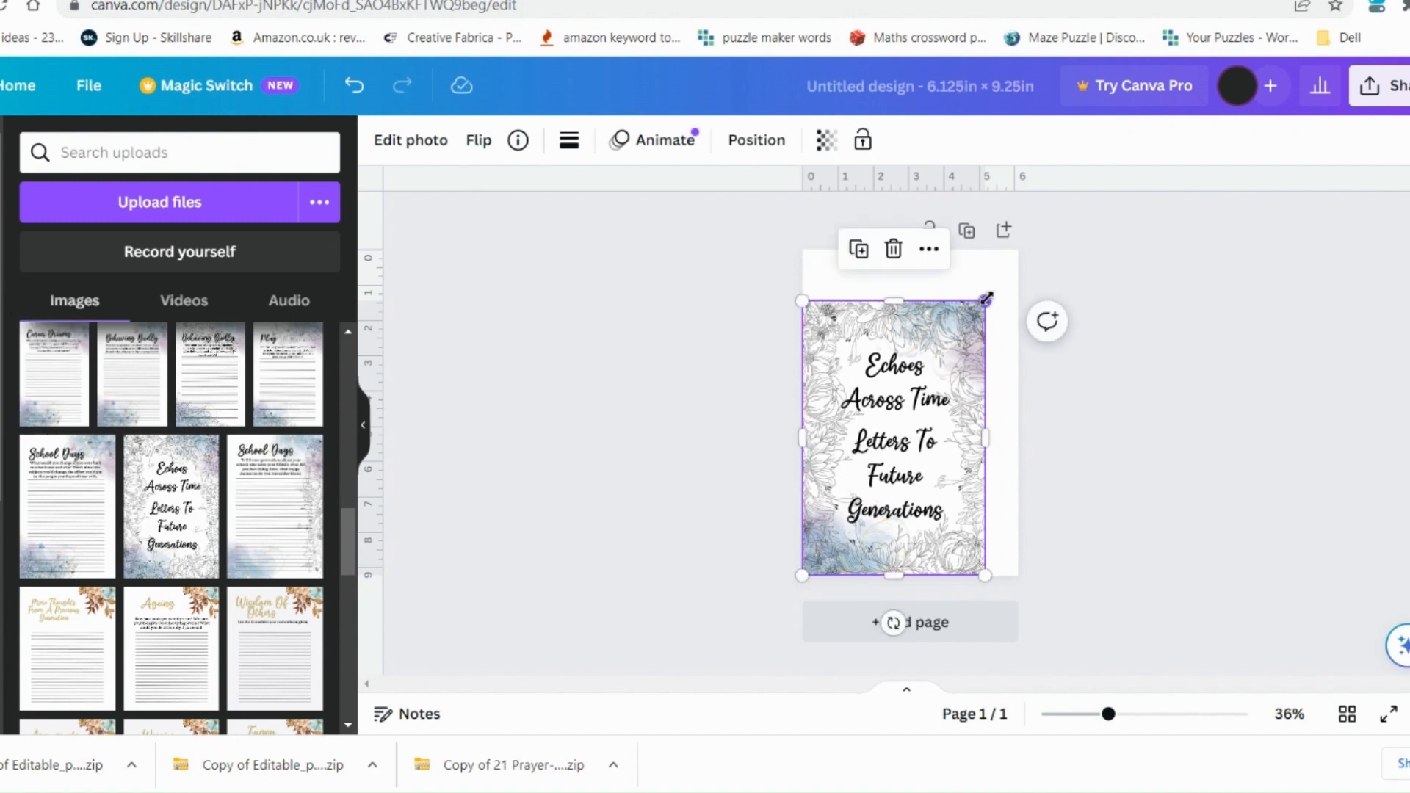
pyautogui.moveTo(986, 299); pyautogui.dragTo(1018, 251)
pyautogui.click(1147, 497)
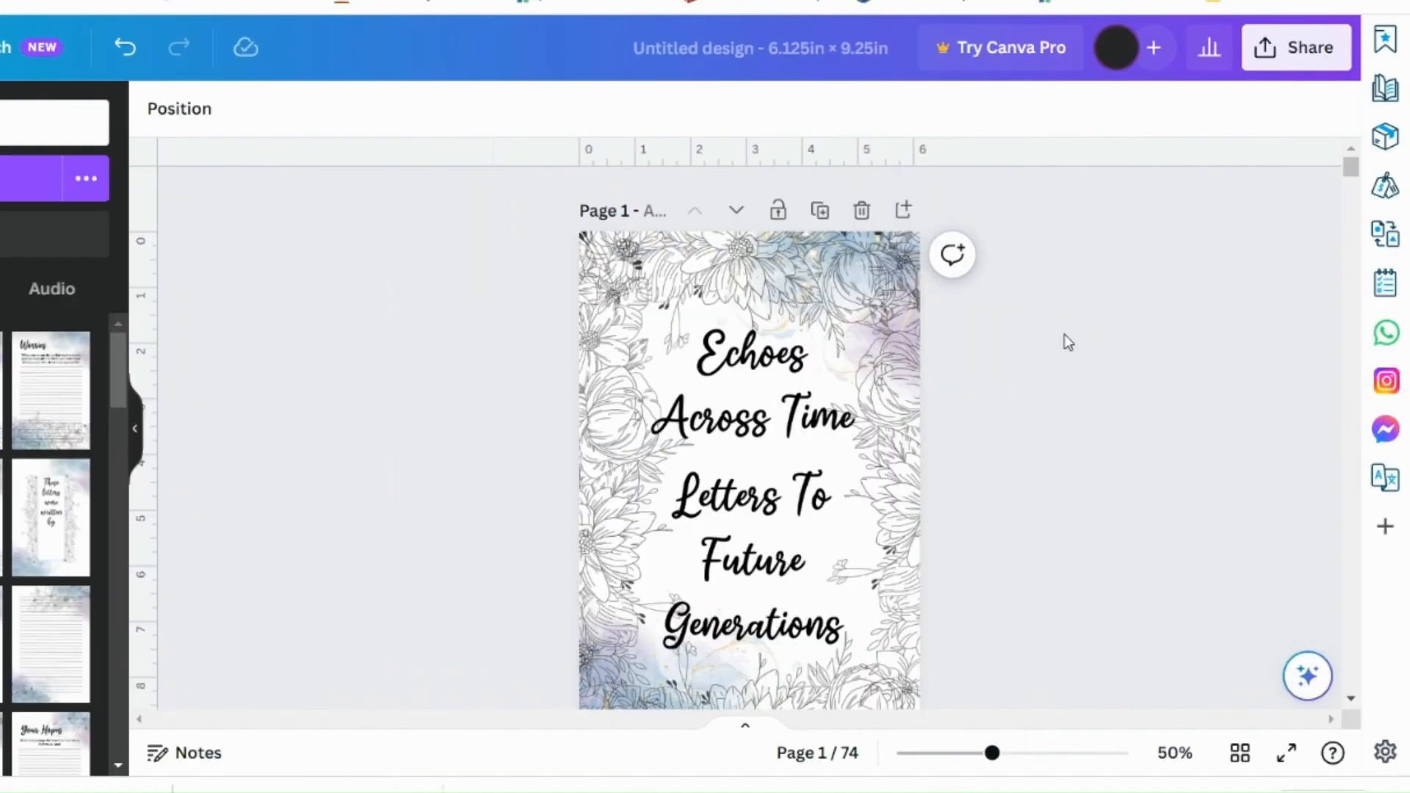
# - Look through the assembled 6.125 × 9.25 in book, examining how the prompt pages and lined pages fill each page
pyautogui.scroll(-2, 1091, 332)
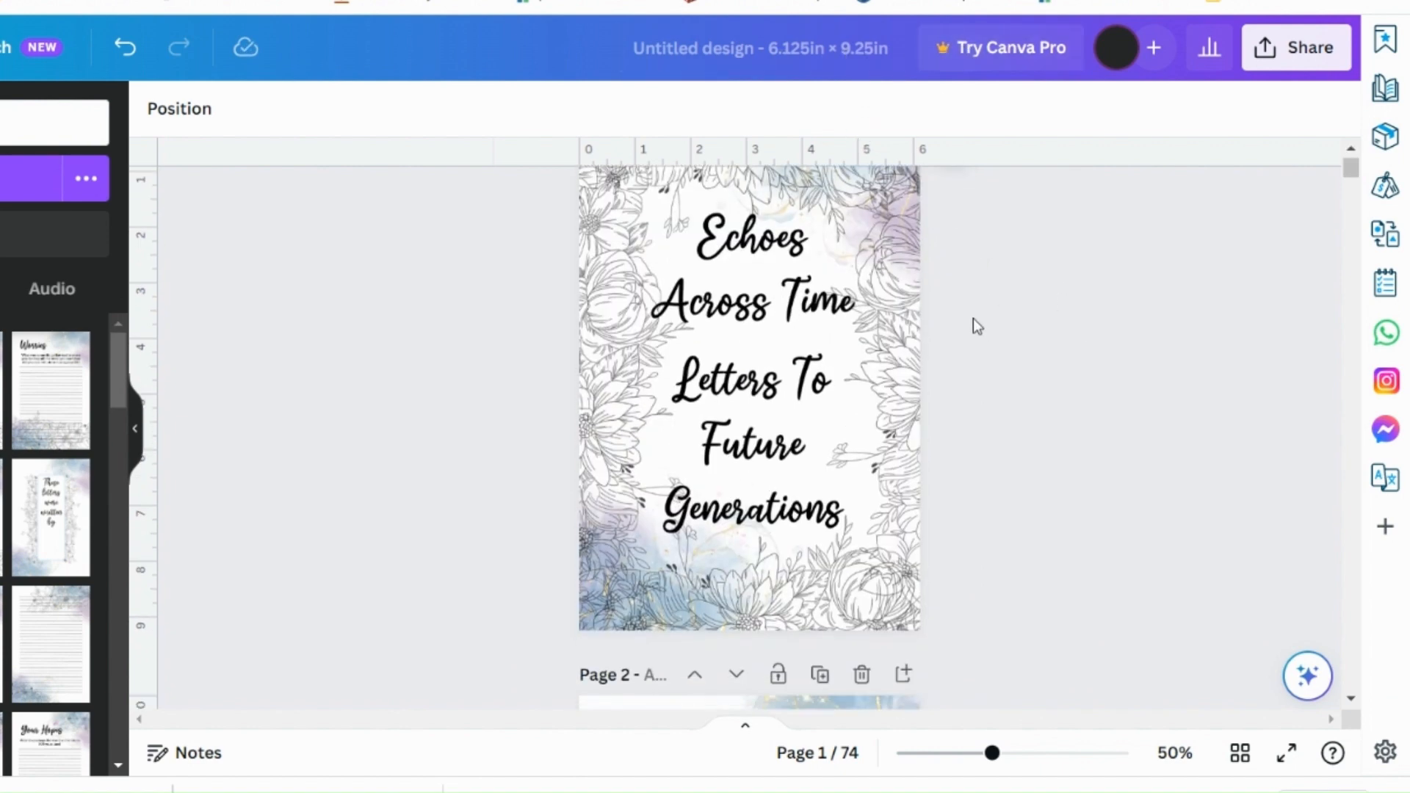
pyautogui.scroll(-5, 977, 327)
pyautogui.scroll(-15, 981, 335)
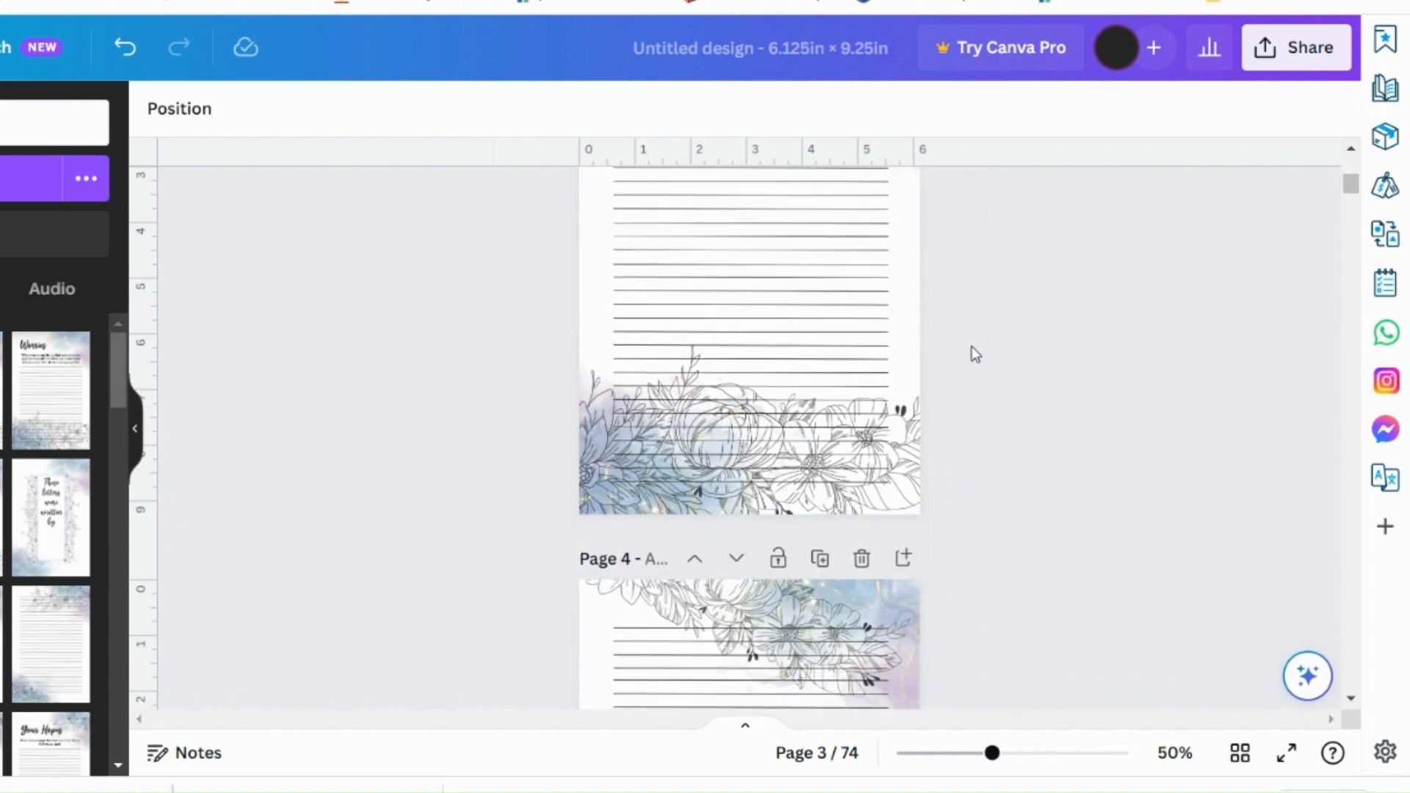
pyautogui.scroll(-20, 1001, 355)
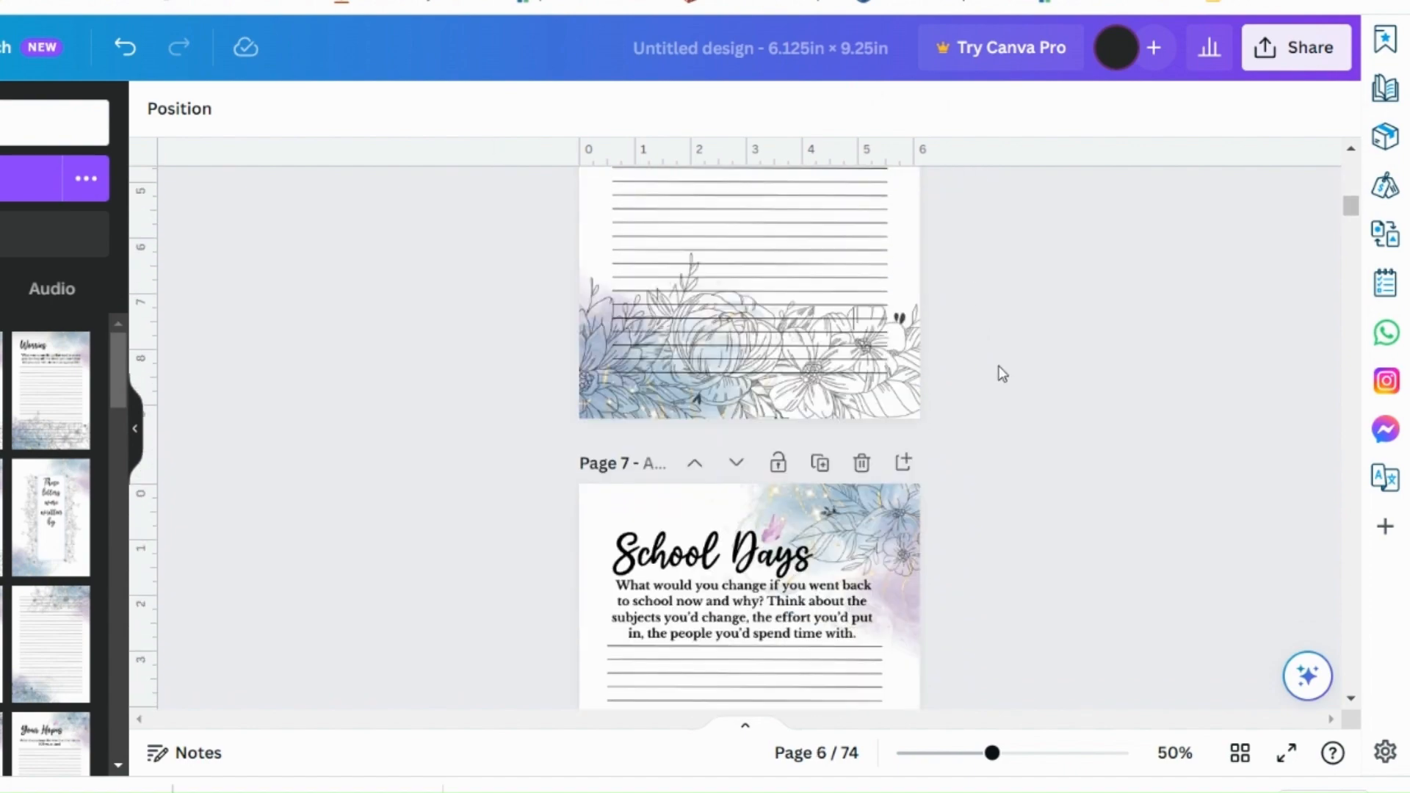
pyautogui.scroll(-5, 988, 382)
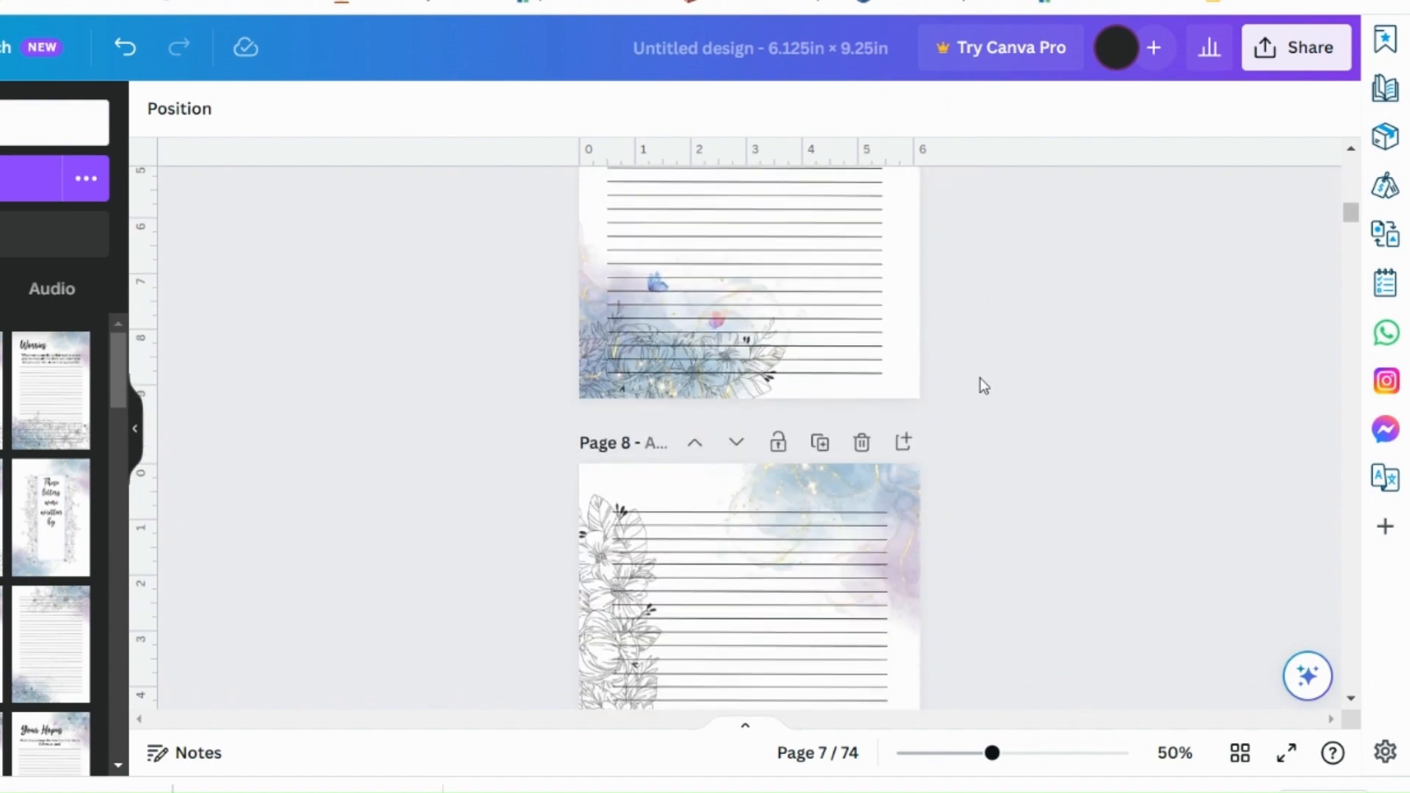
pyautogui.scroll(-7, 941, 305)
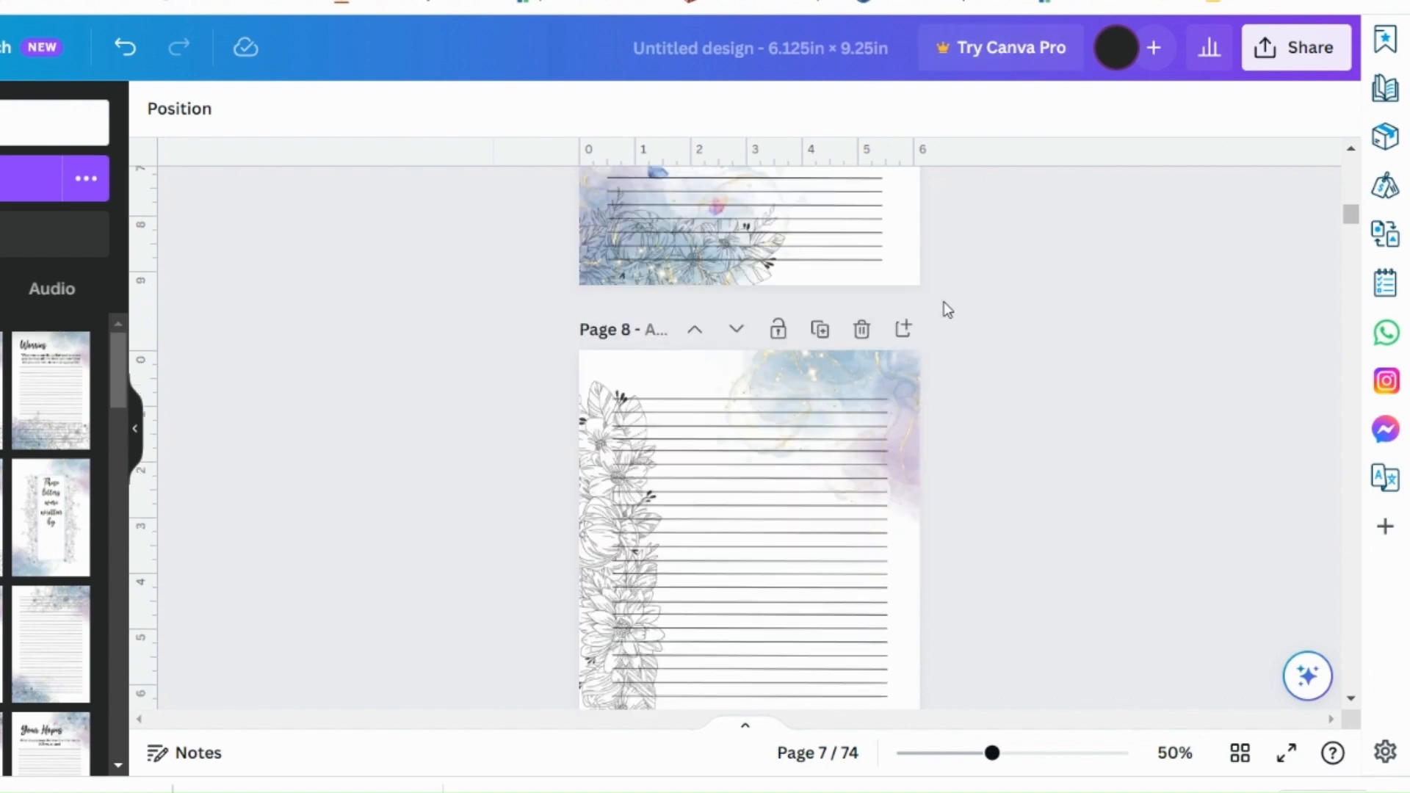
pyautogui.scroll(-8, 422, 412)
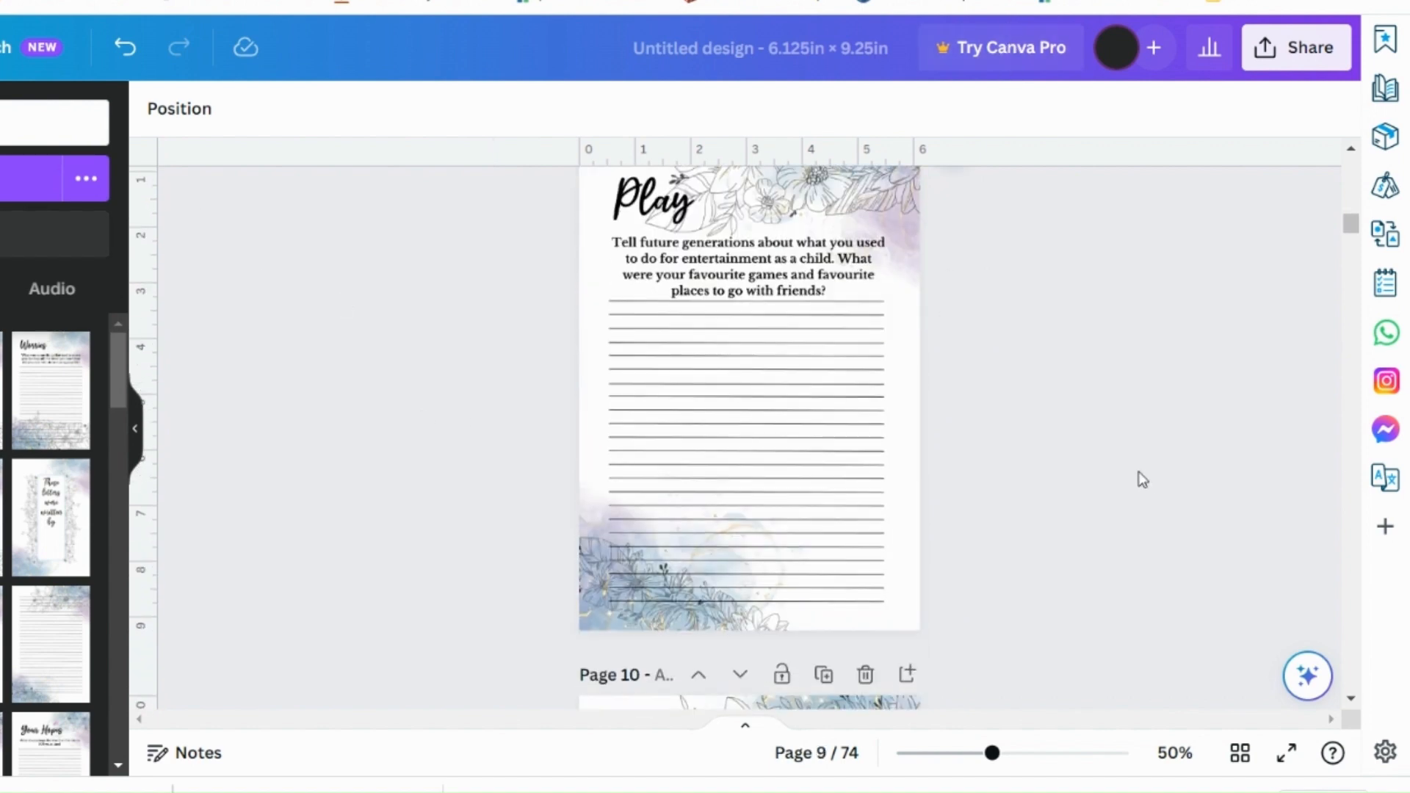
pyautogui.scroll(-9, 1138, 471)
pyautogui.scroll(-8, 1138, 472)
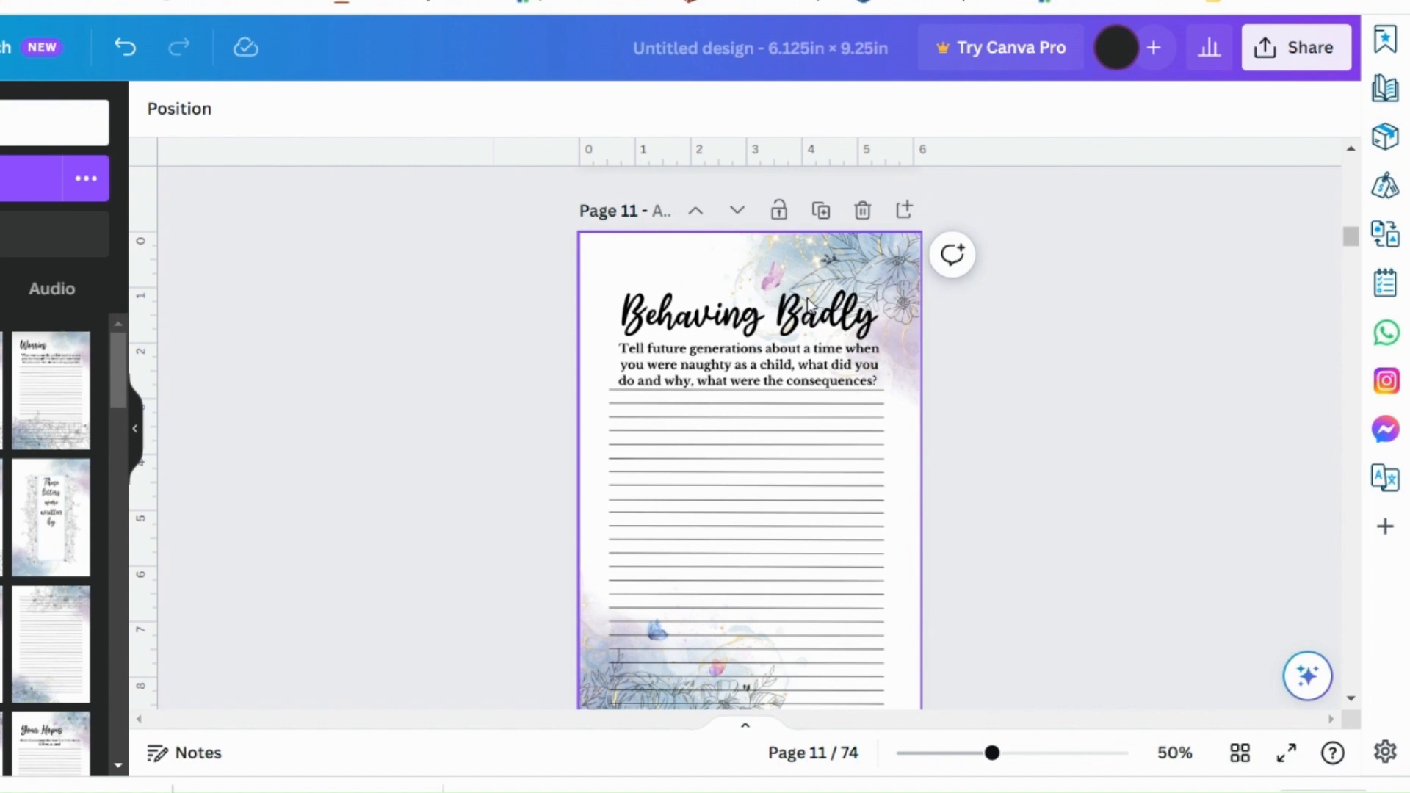
pyautogui.scroll(-10, 966, 298)
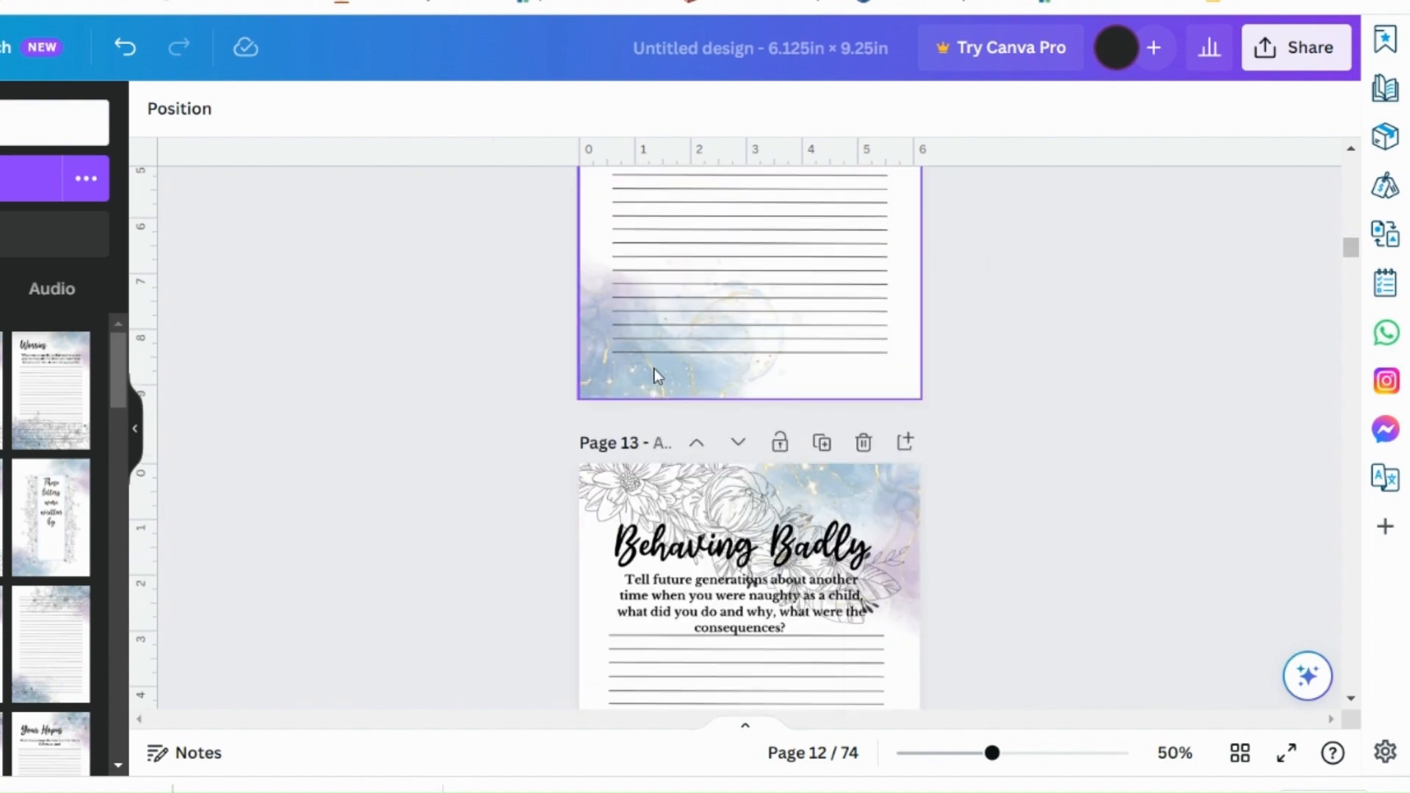
pyautogui.scroll(-18, 654, 368)
pyautogui.scroll(-18, 914, 446)
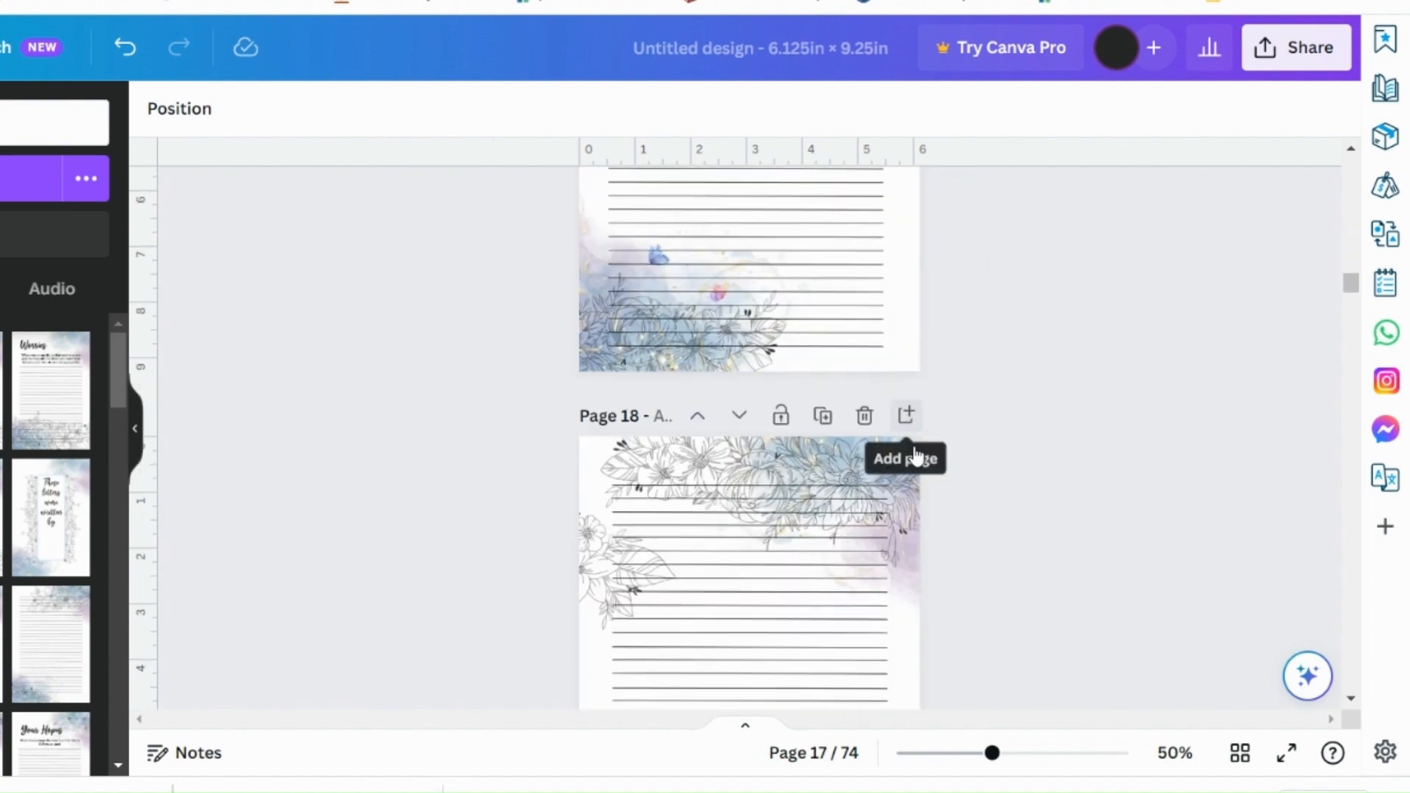
pyautogui.scroll(-15, 924, 456)
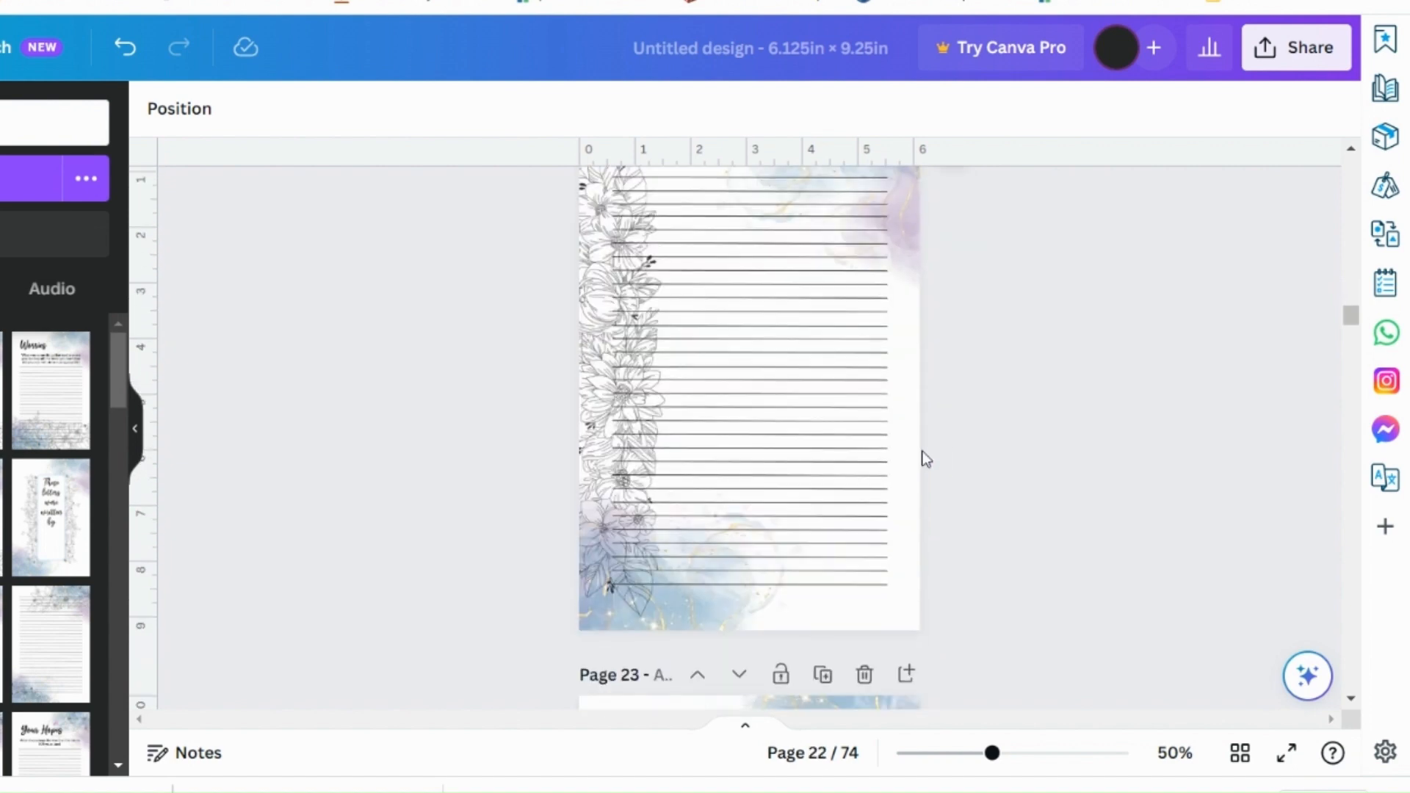
pyautogui.scroll(-5, 924, 457)
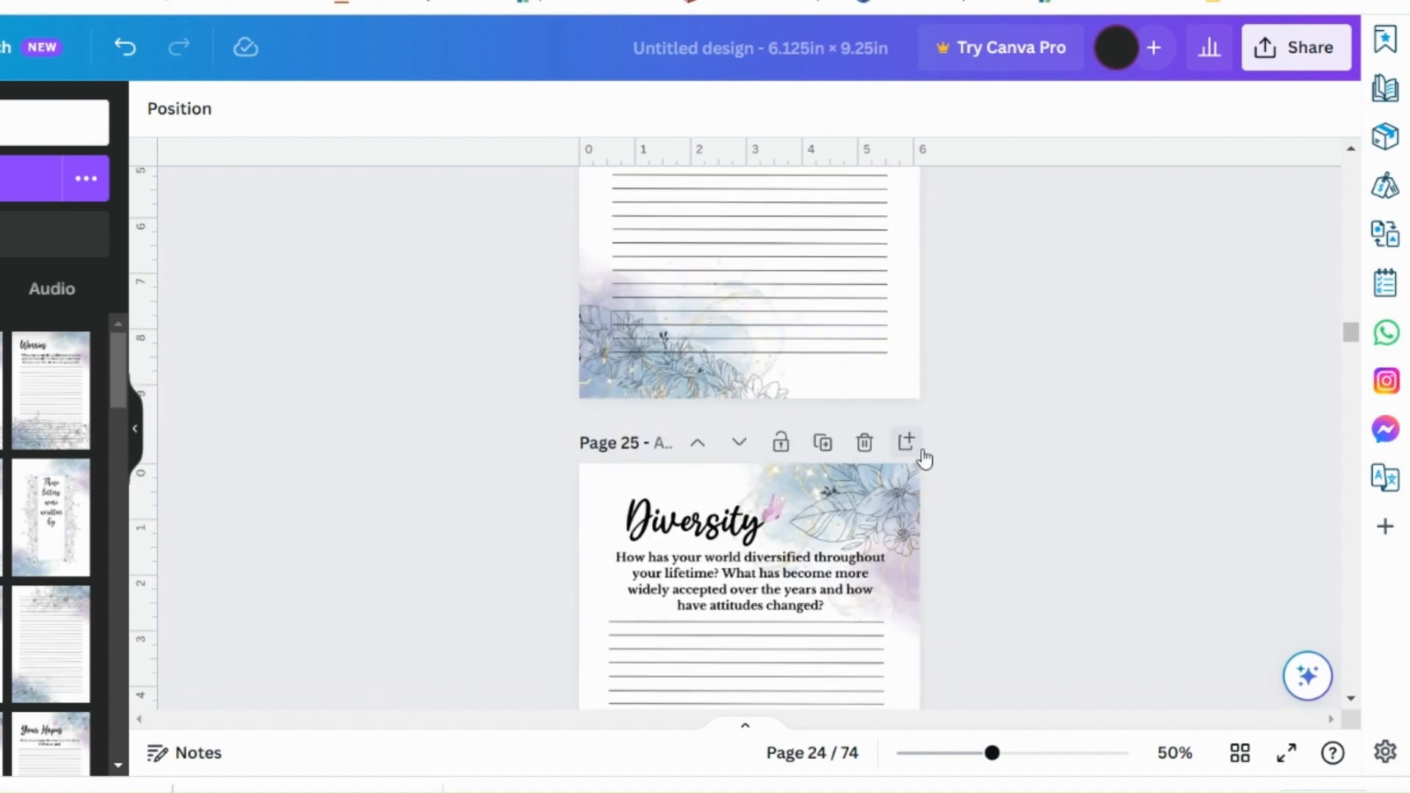
pyautogui.scroll(-5, 924, 458)
pyautogui.scroll(-5, 923, 456)
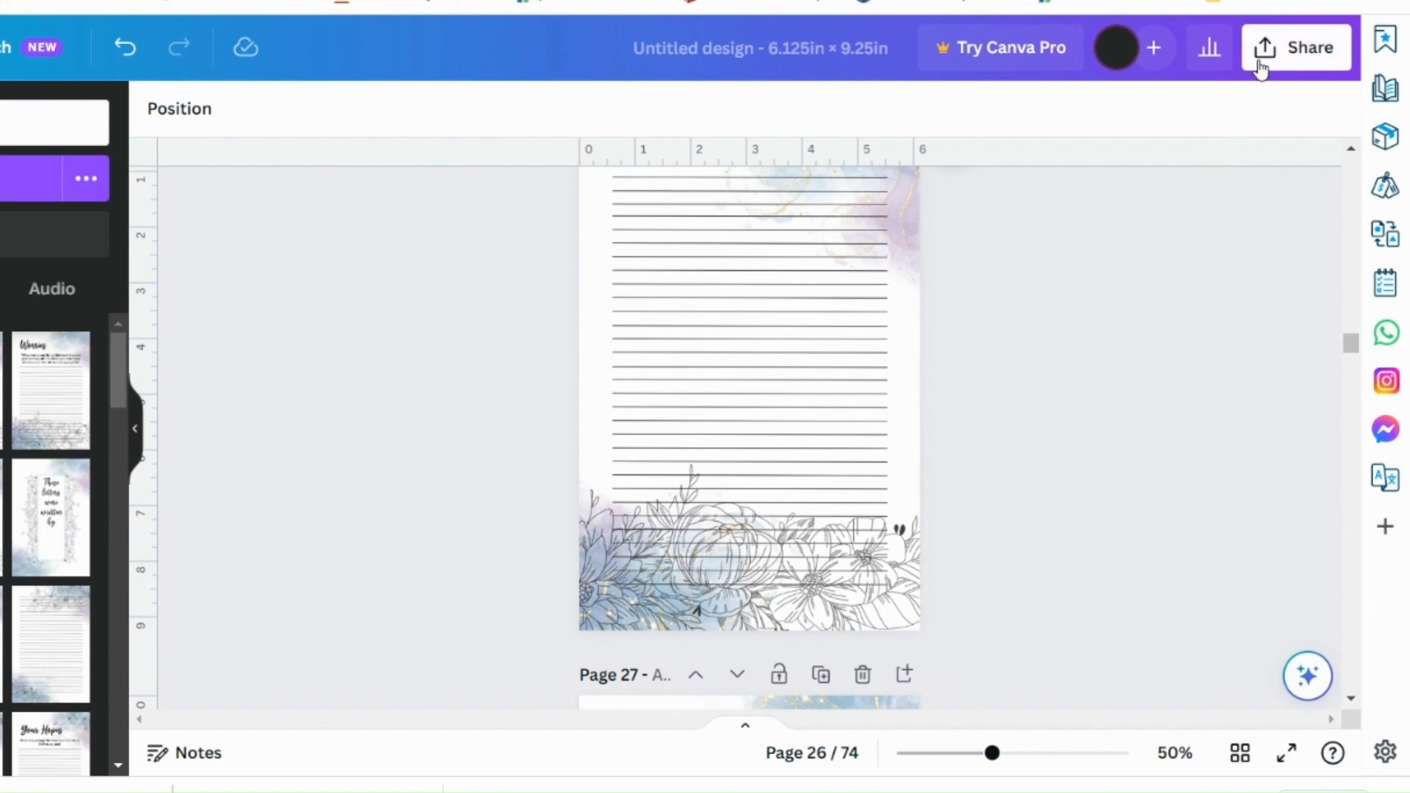
# - Download all 74 pages of the book interior as a PDF Print file with the RGB color profile
pyautogui.click(1294, 48)
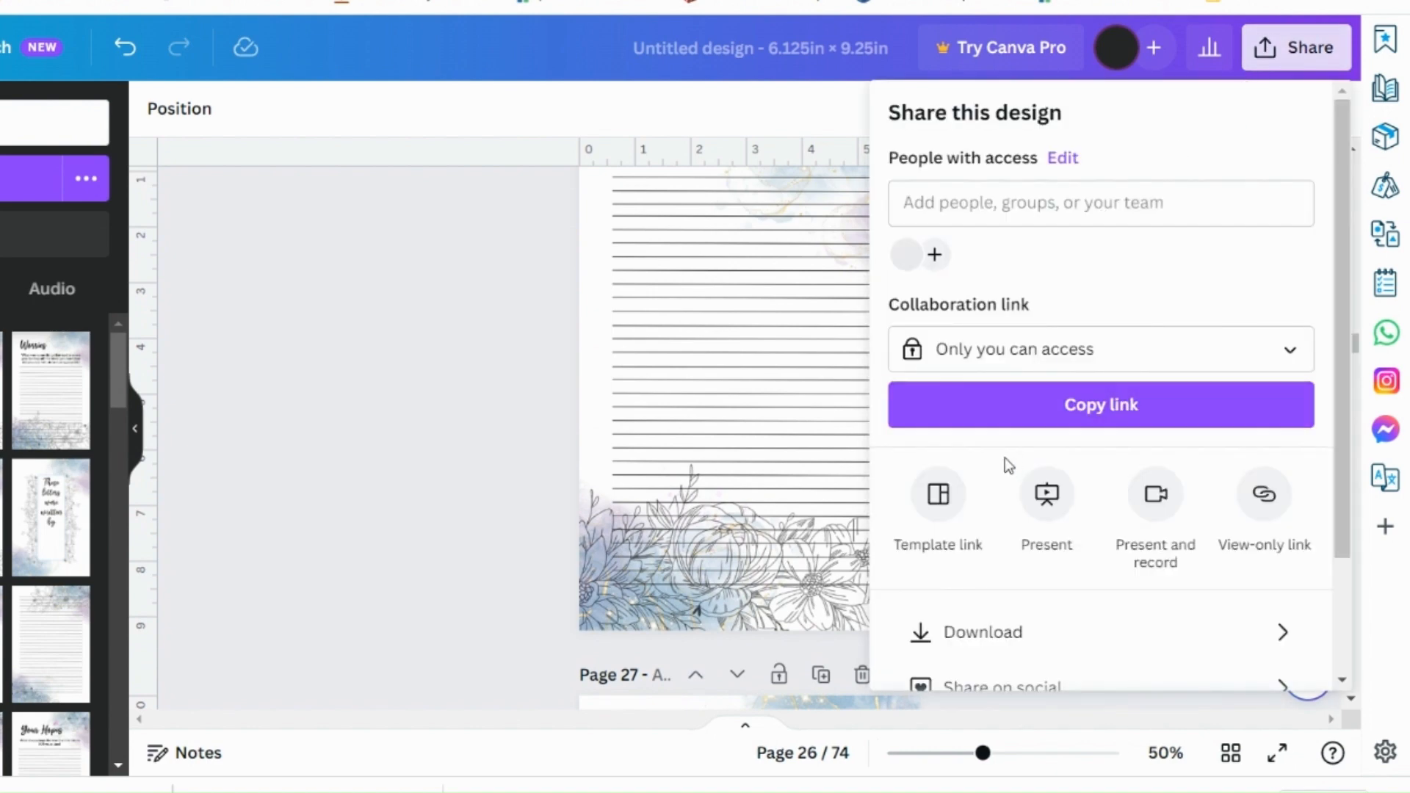
pyautogui.scroll(-2, 1005, 464)
pyautogui.click(991, 523)
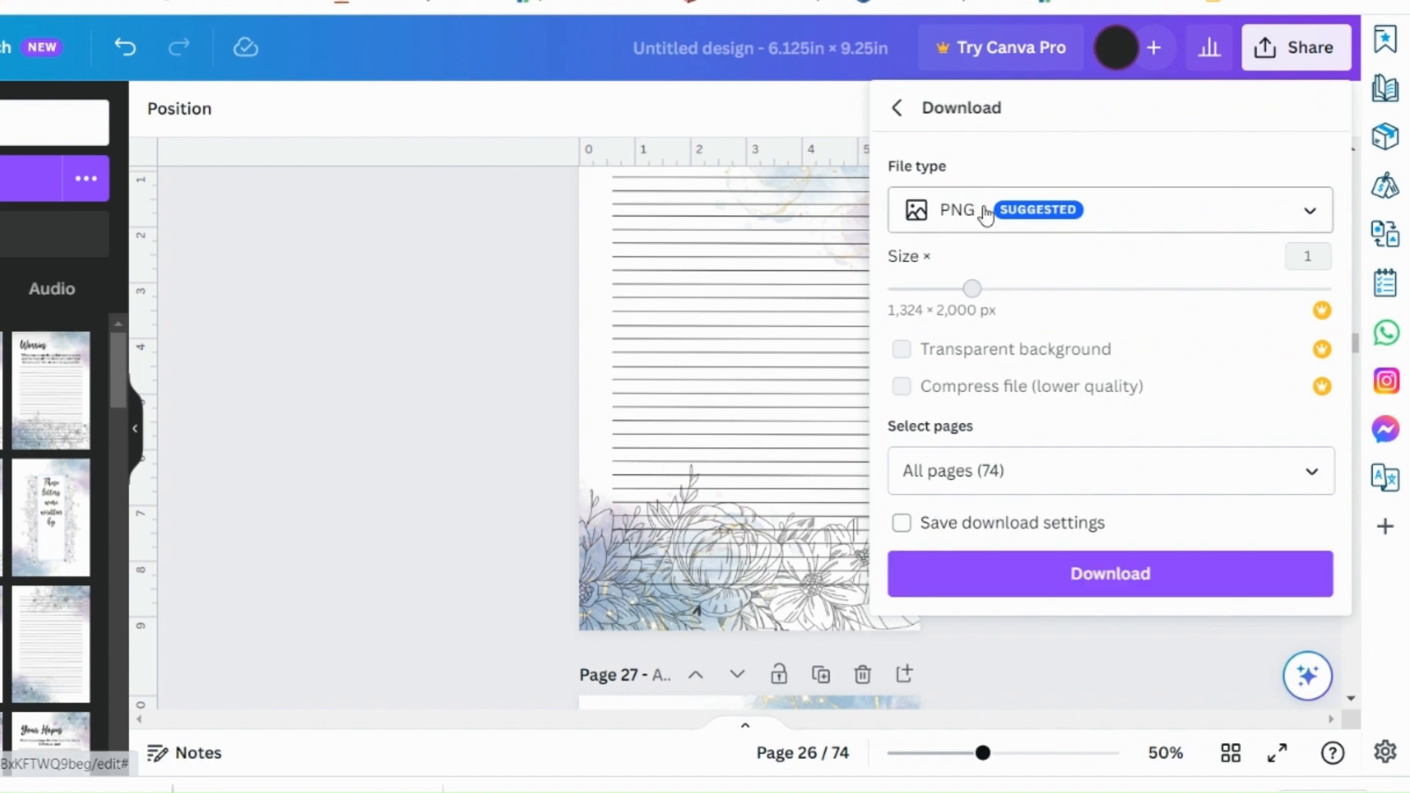
pyautogui.click(986, 213)
pyautogui.click(947, 496)
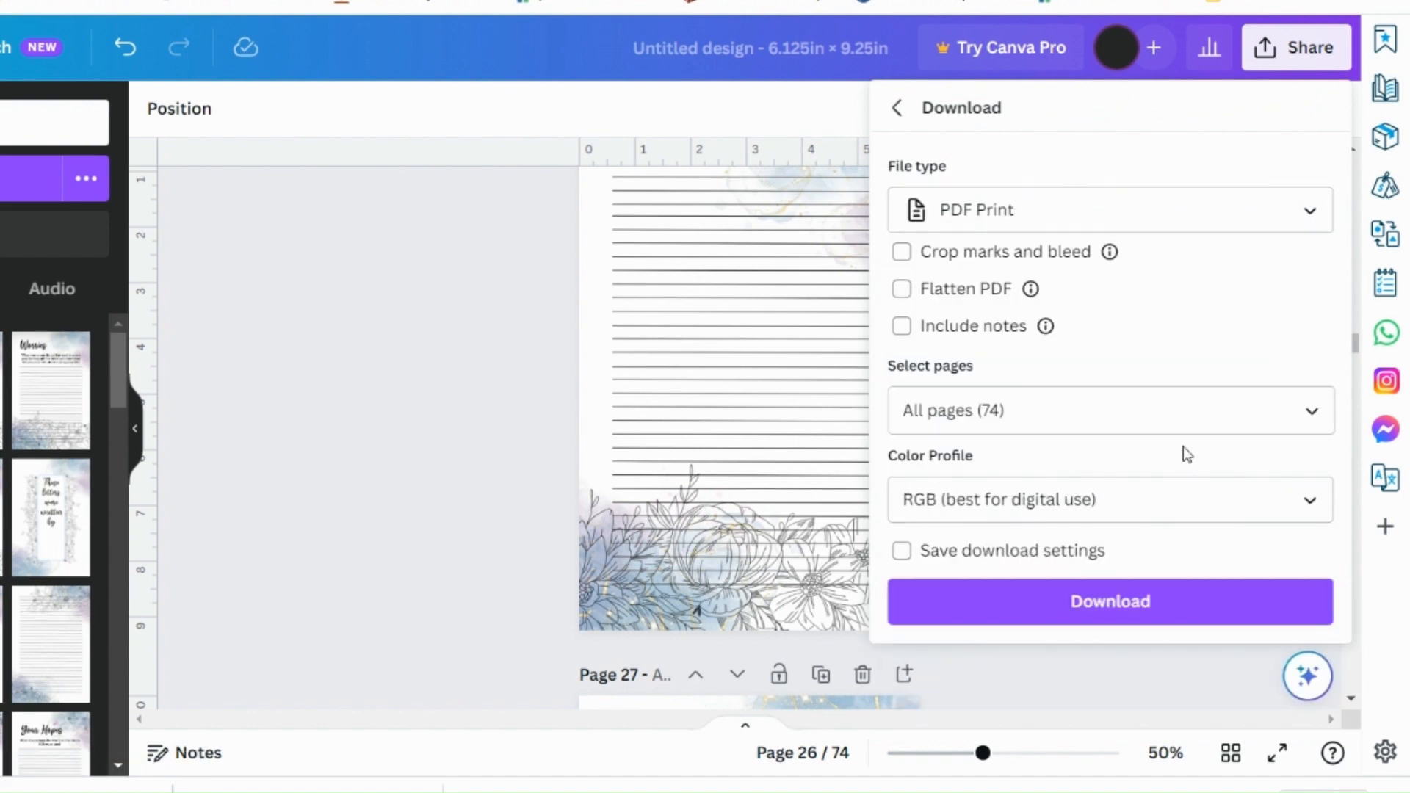
pyautogui.click(1079, 498)
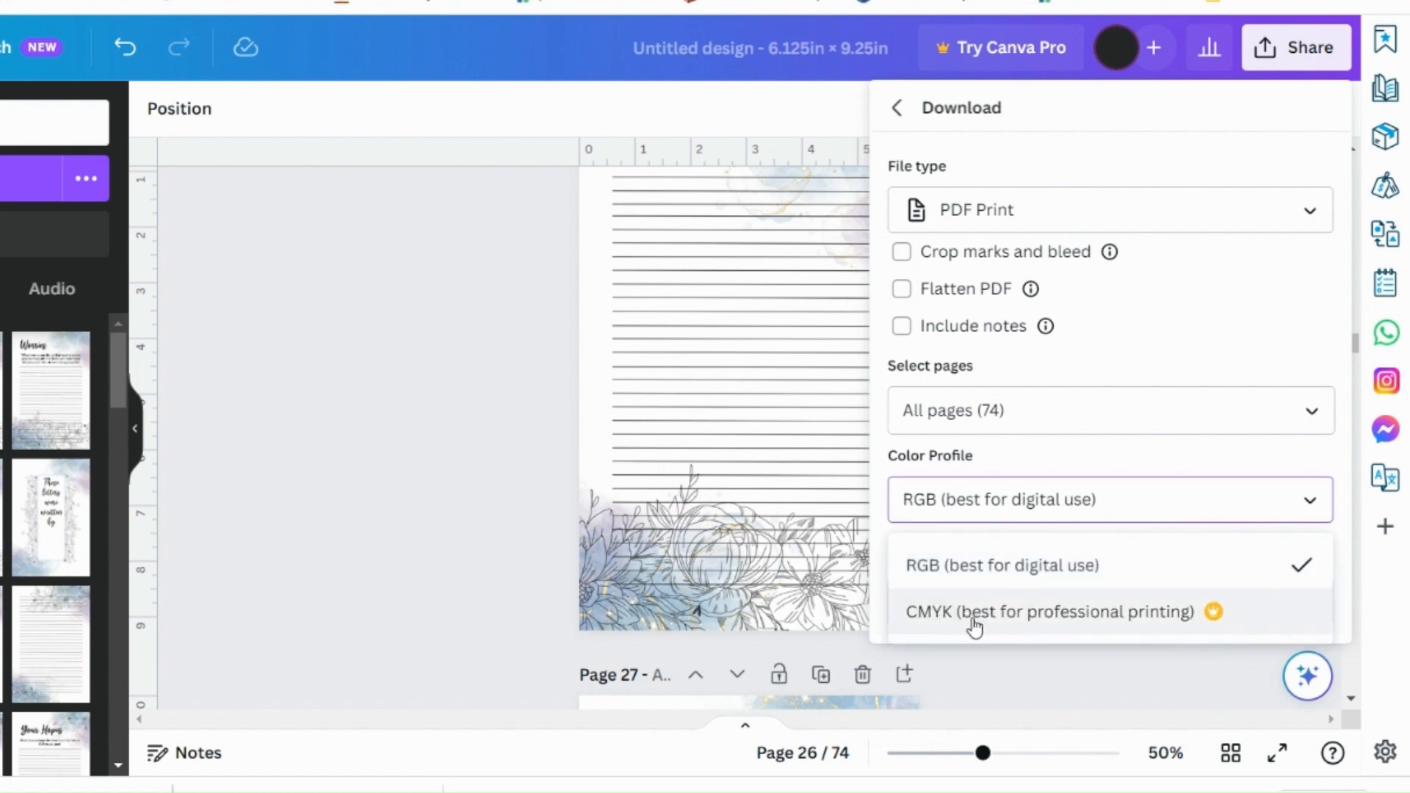
pyautogui.click(1085, 498)
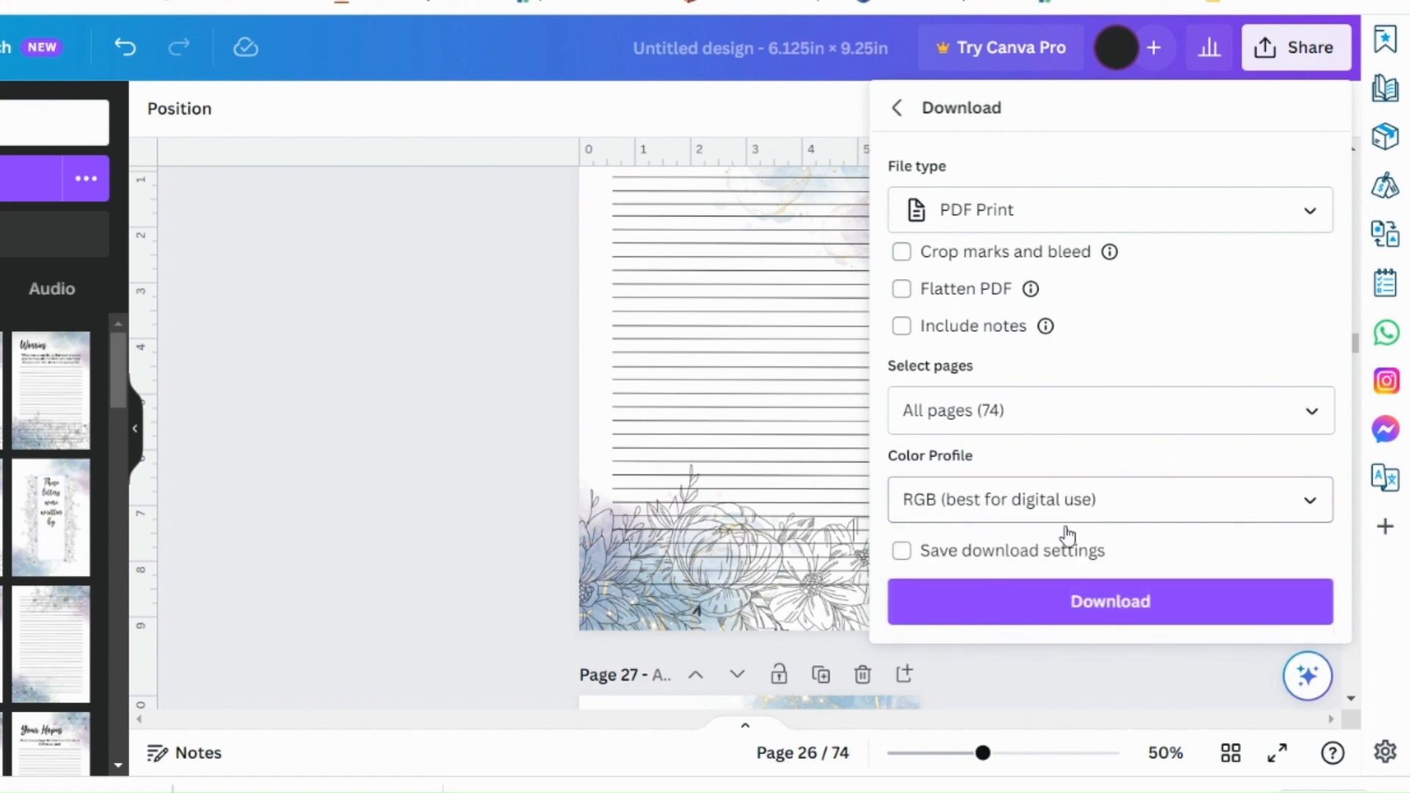
pyautogui.click(1036, 616)
pyautogui.click(1307, 52)
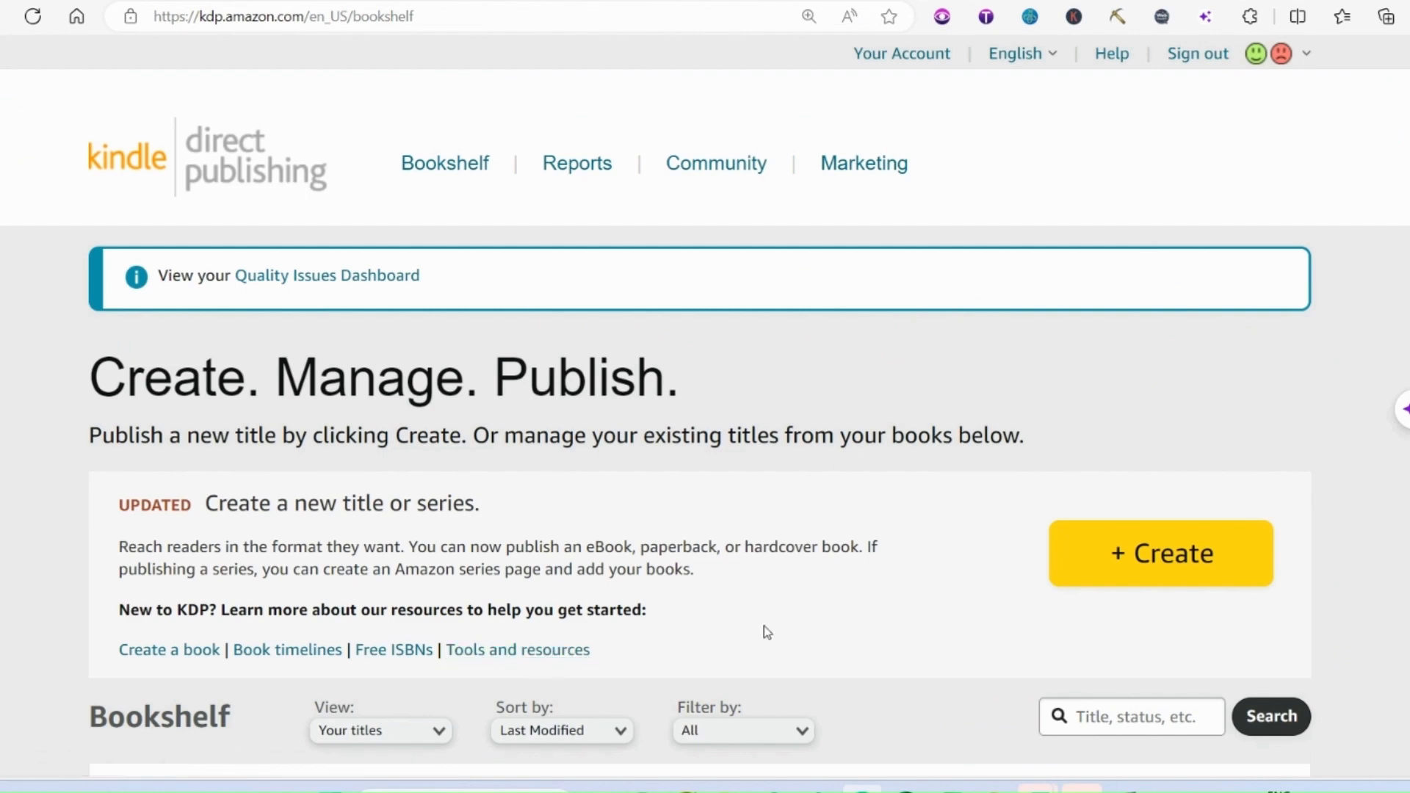
# - Switch to the KDP site, search its help for "cover calculator" and open the calculator through the Create a Paperback Cover article
pyautogui.click(554, 651)
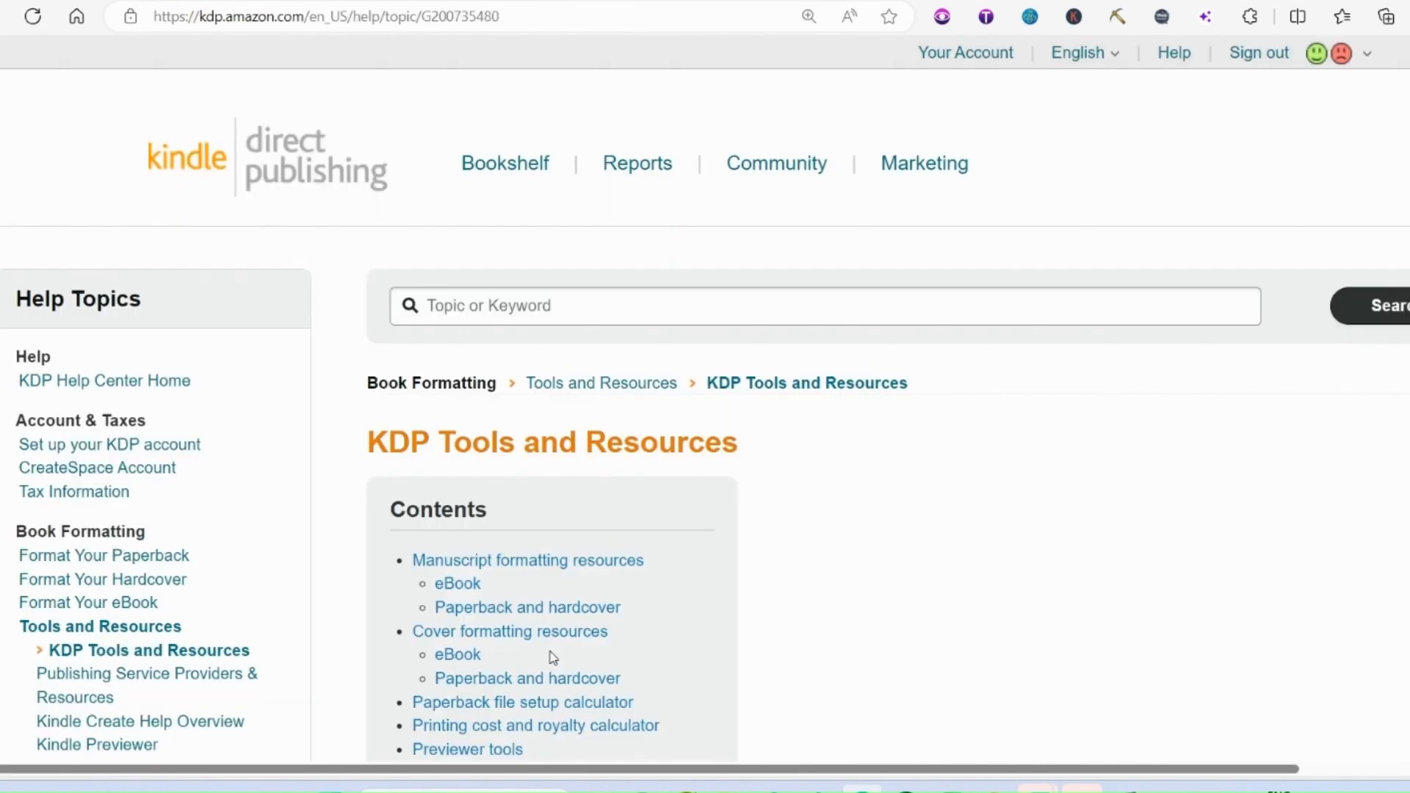
pyautogui.click(477, 306)
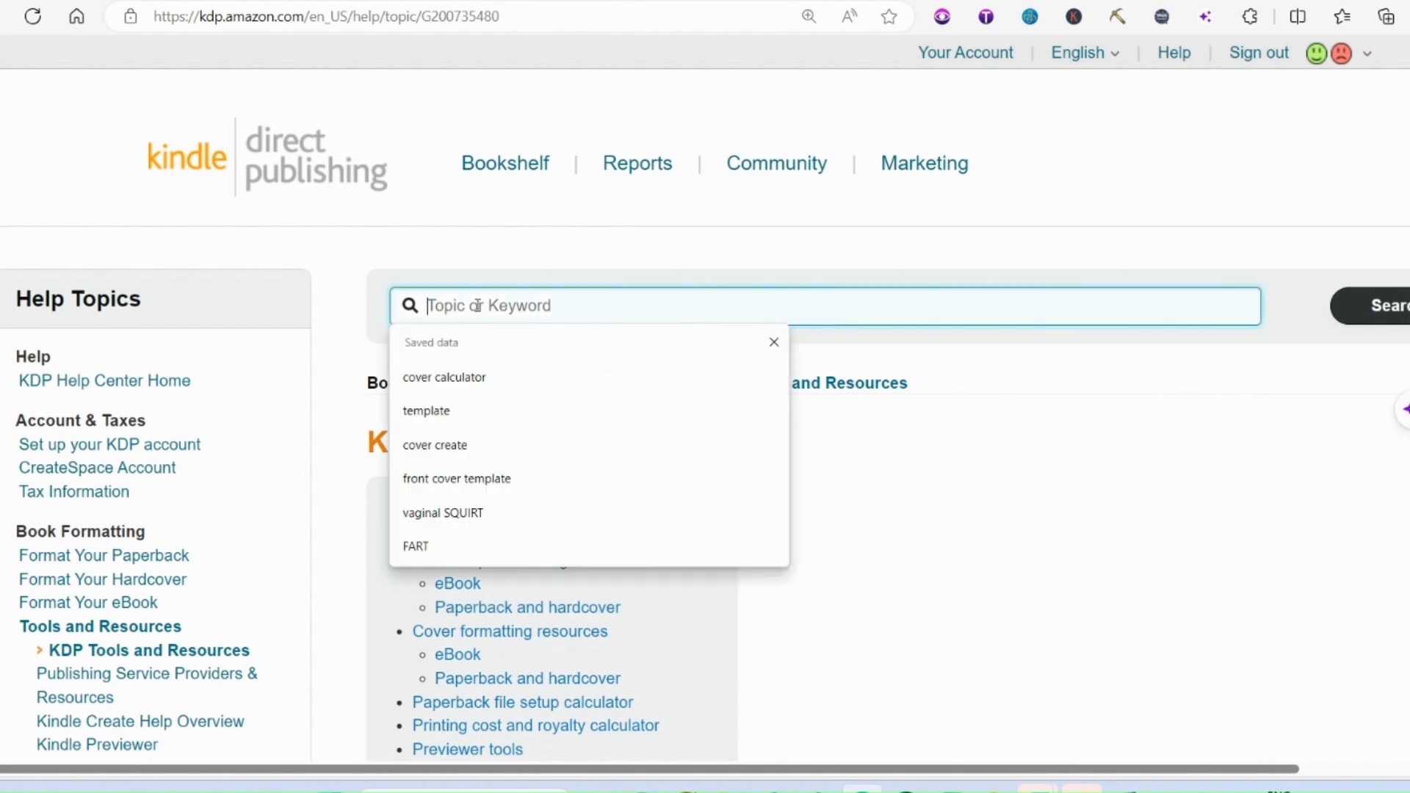
pyautogui.click(445, 376)
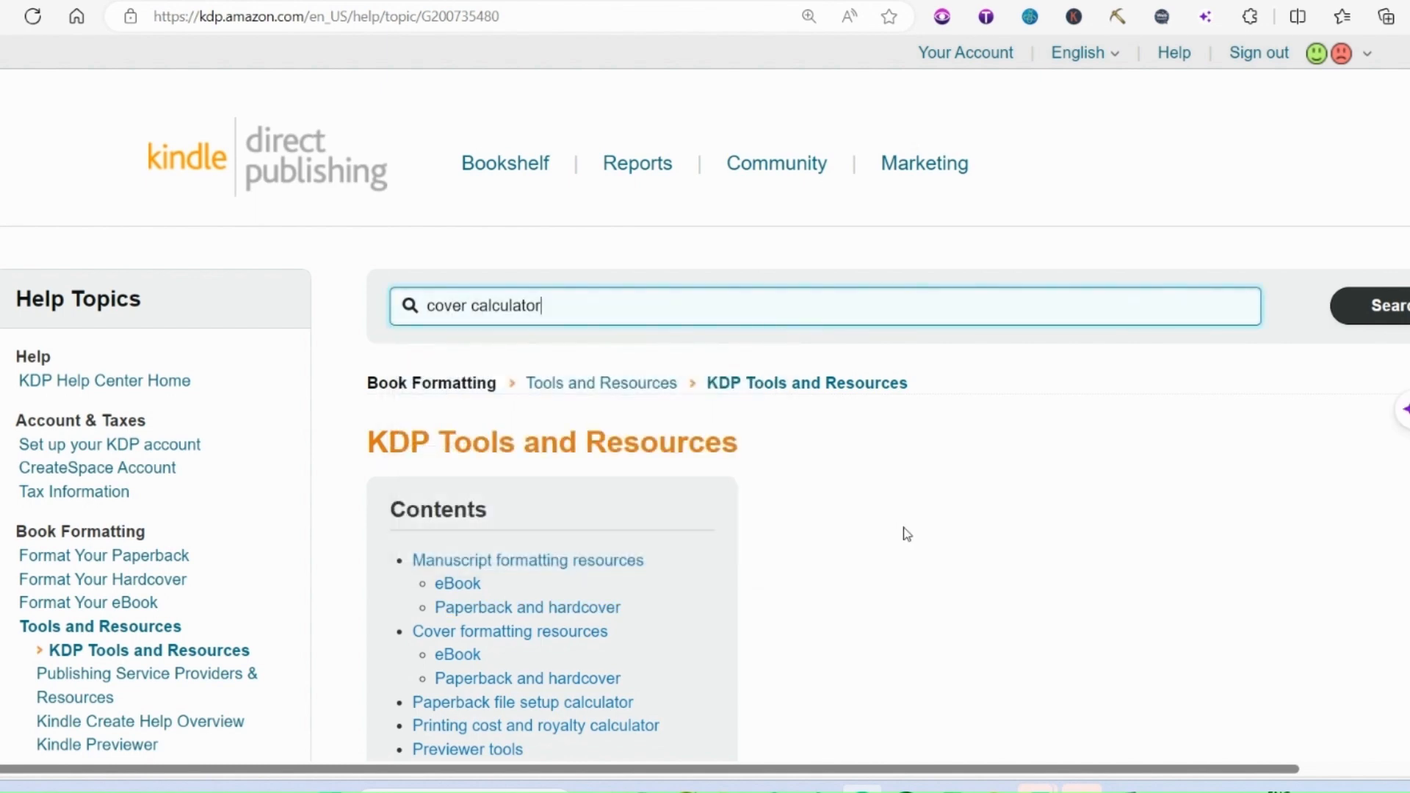
pyautogui.press('Return')
pyautogui.click(494, 434)
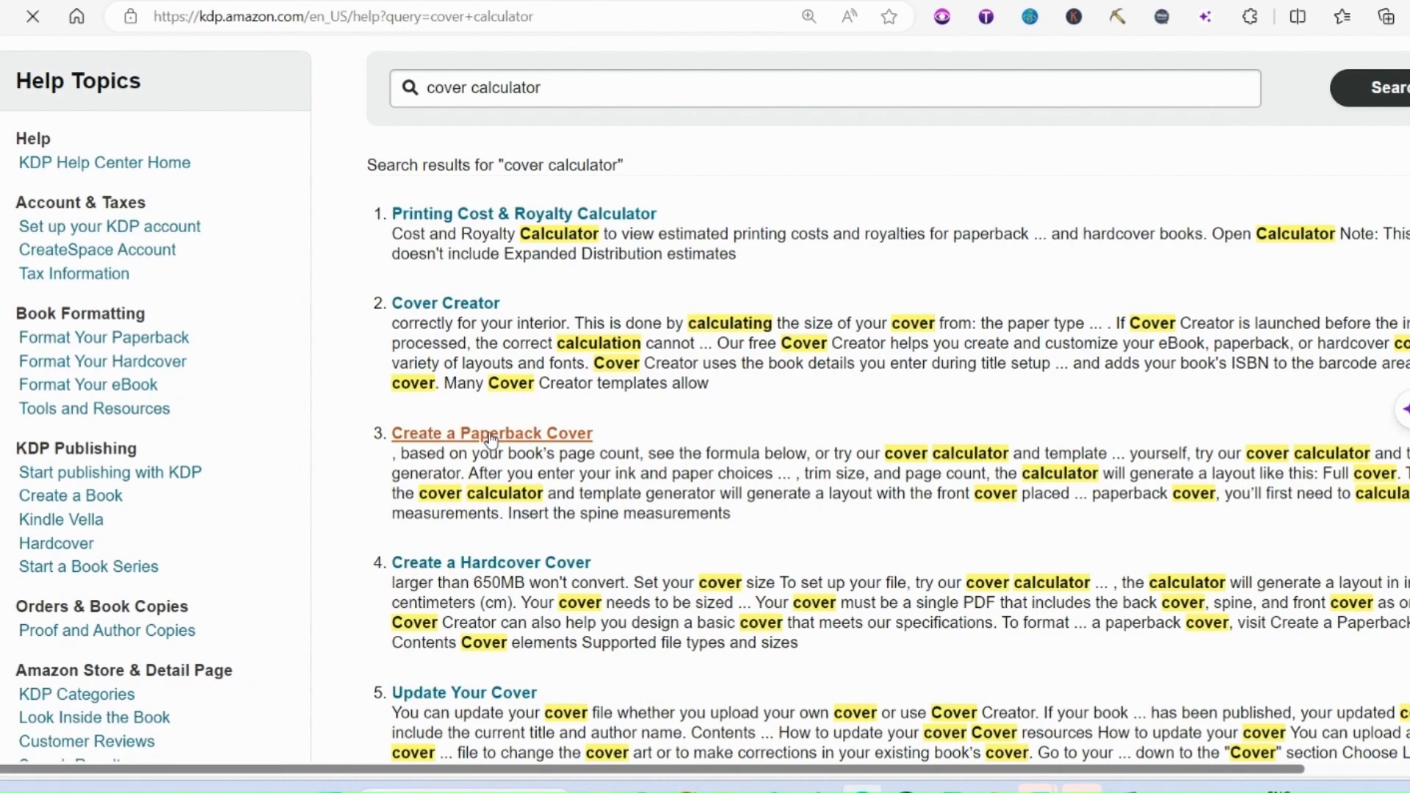
pyautogui.scroll(-20, 889, 461)
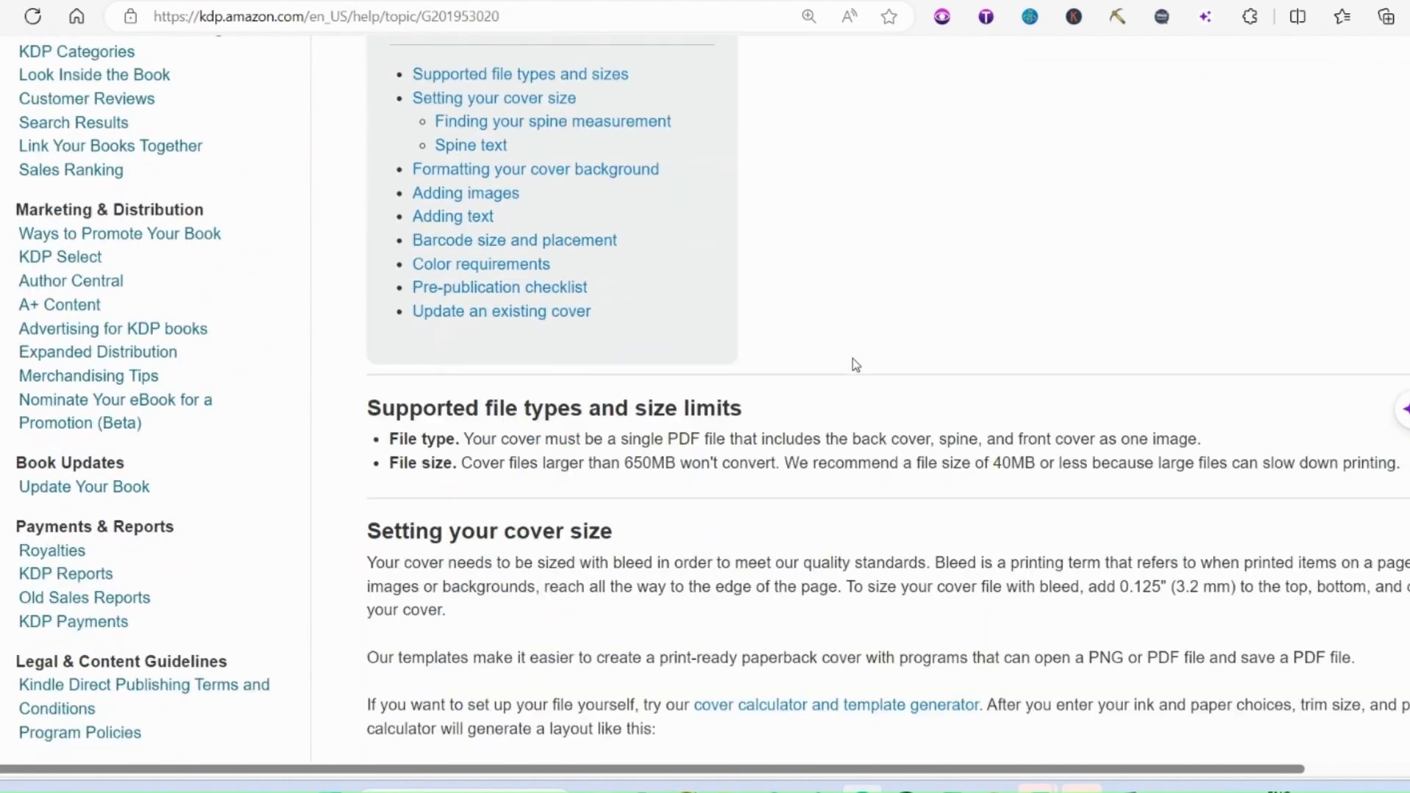
pyautogui.scroll(-5, 852, 367)
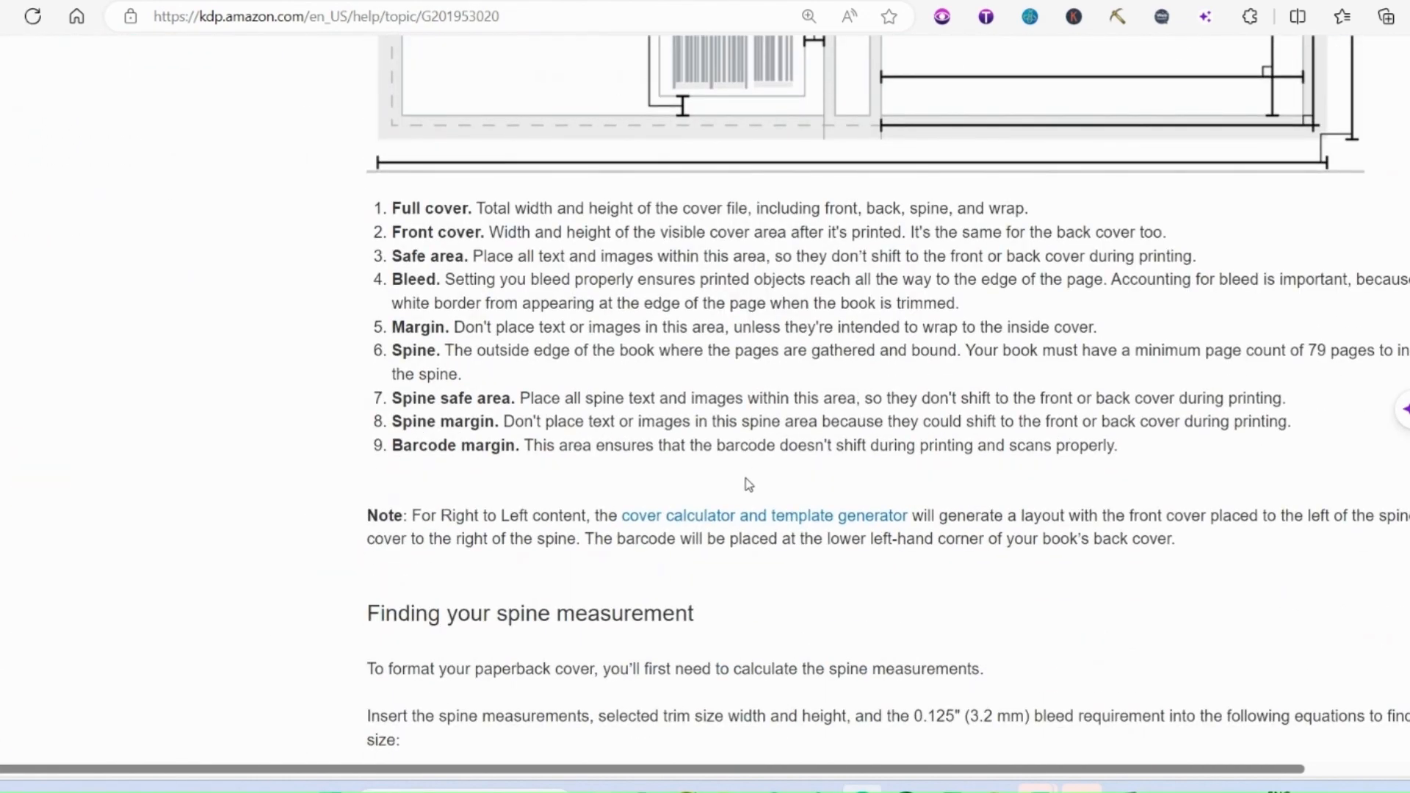
pyautogui.click(731, 512)
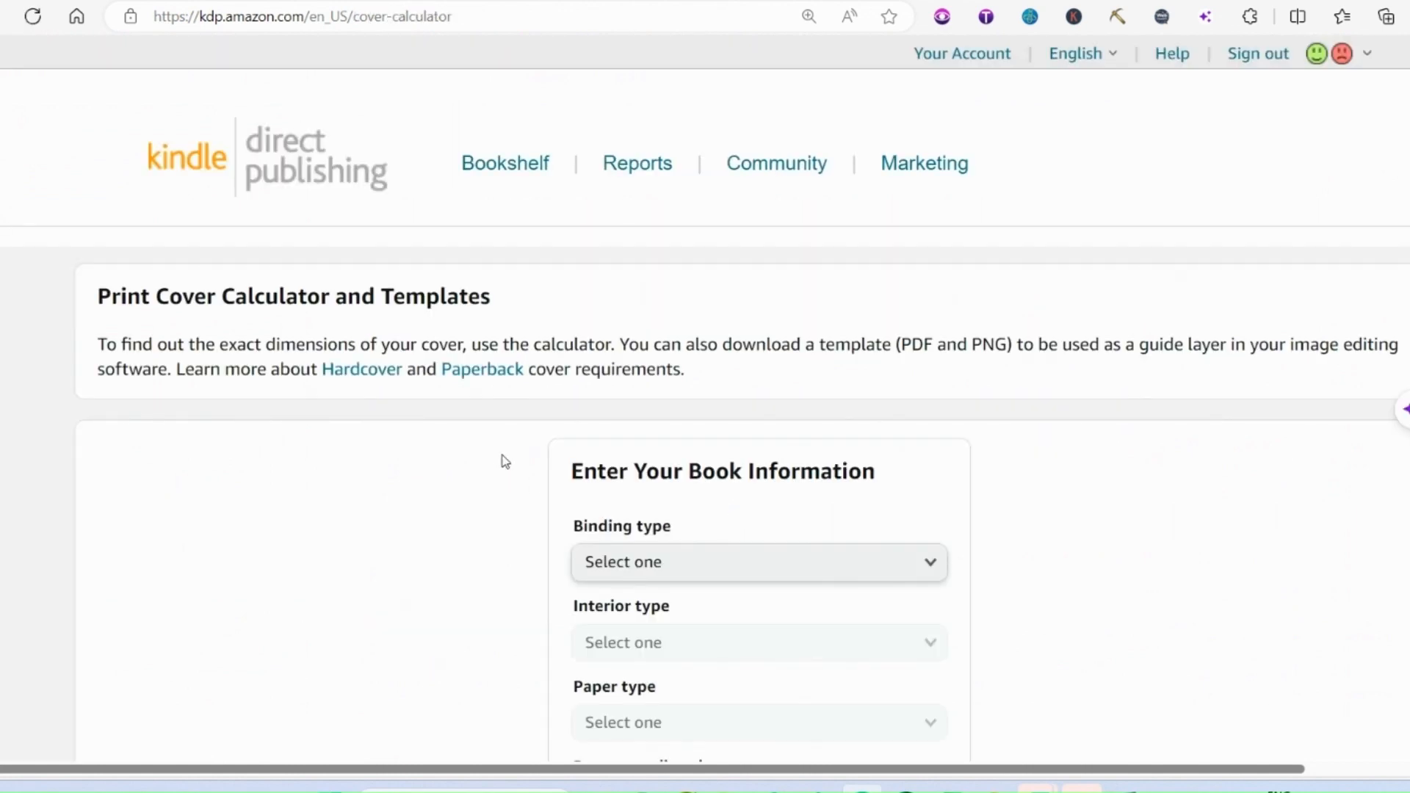
# - Specify a Paperback binding with Premium color interior, White paper and Left to Right page-turn direction in the cover calculator
pyautogui.click(639, 571)
pyautogui.click(630, 590)
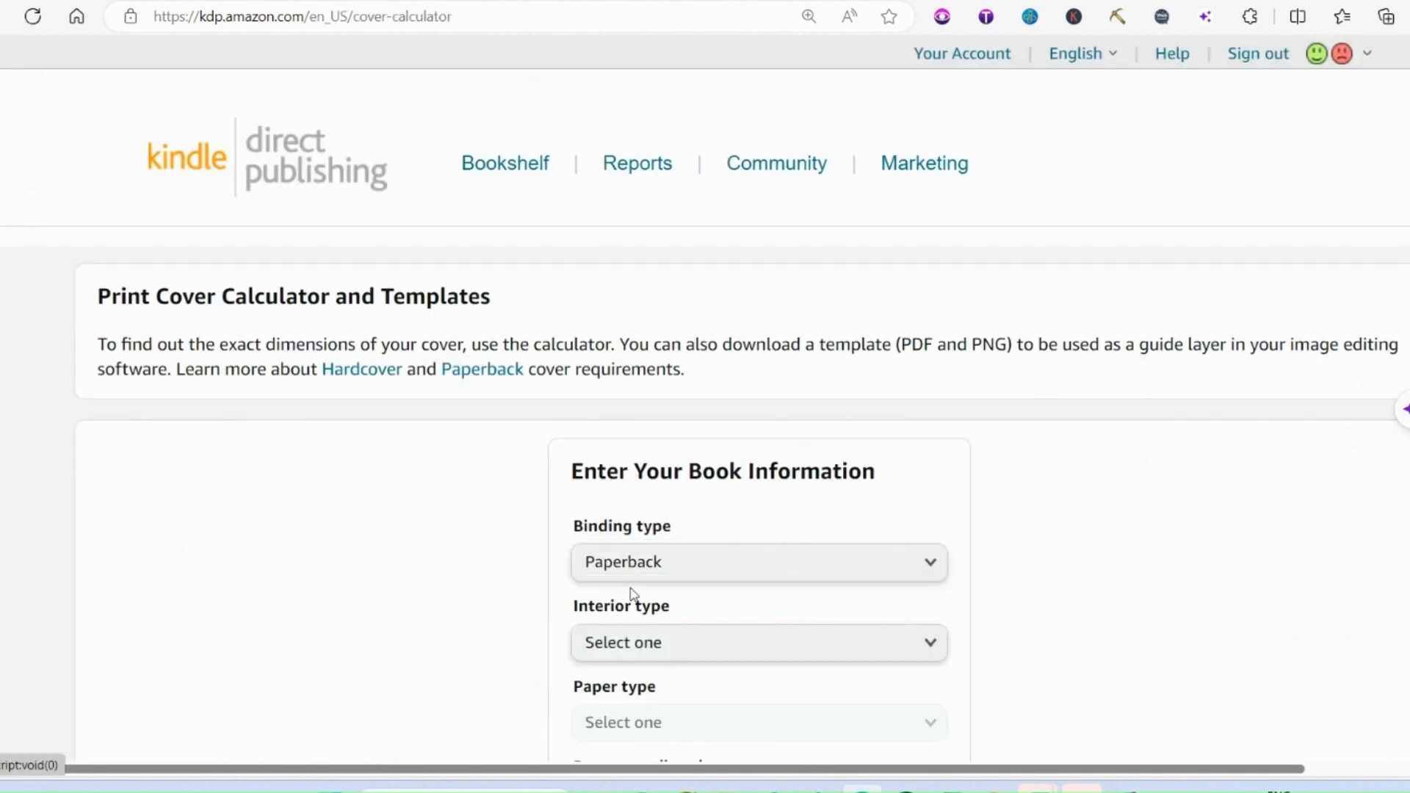
pyautogui.click(831, 646)
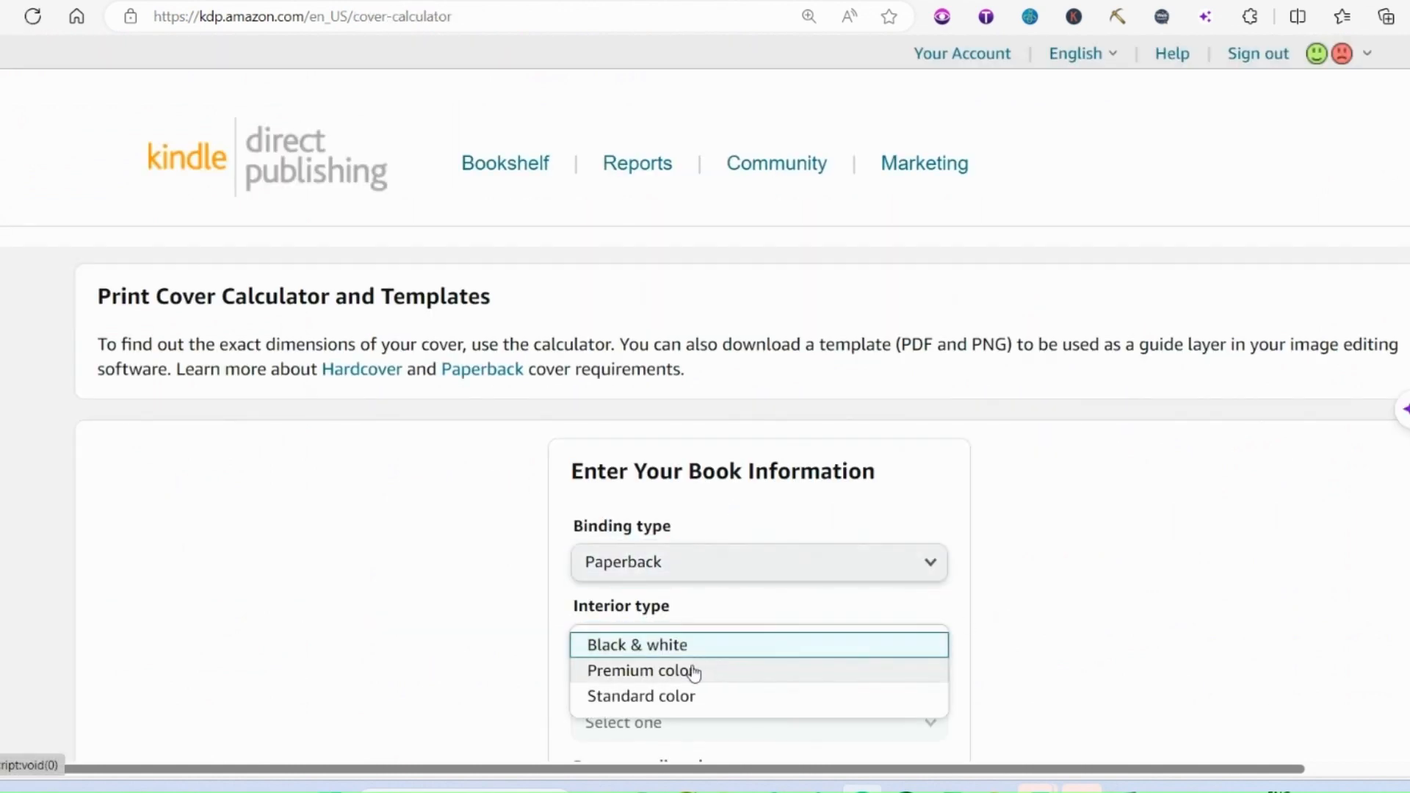
pyautogui.click(661, 683)
pyautogui.scroll(-3, 1048, 676)
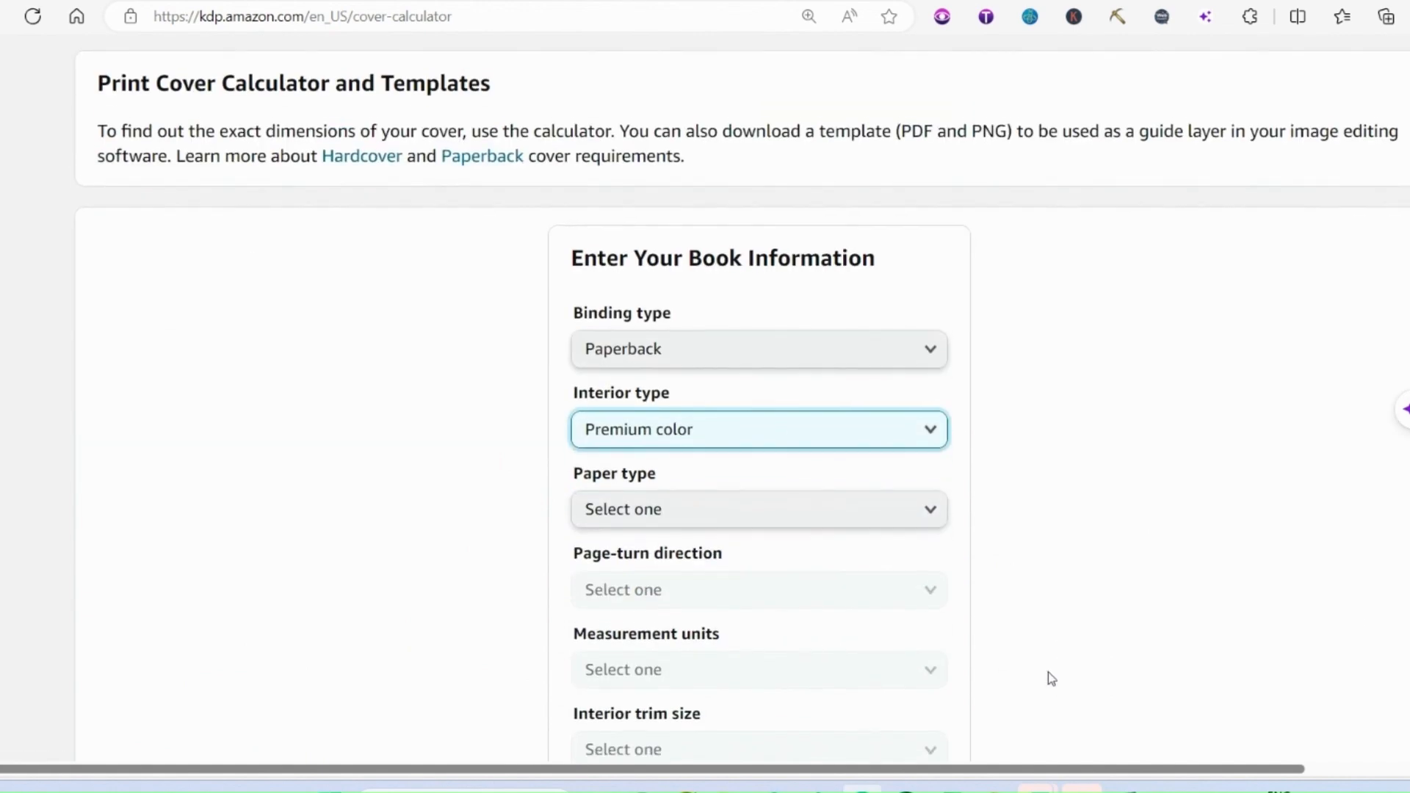
pyautogui.click(696, 505)
pyautogui.click(698, 508)
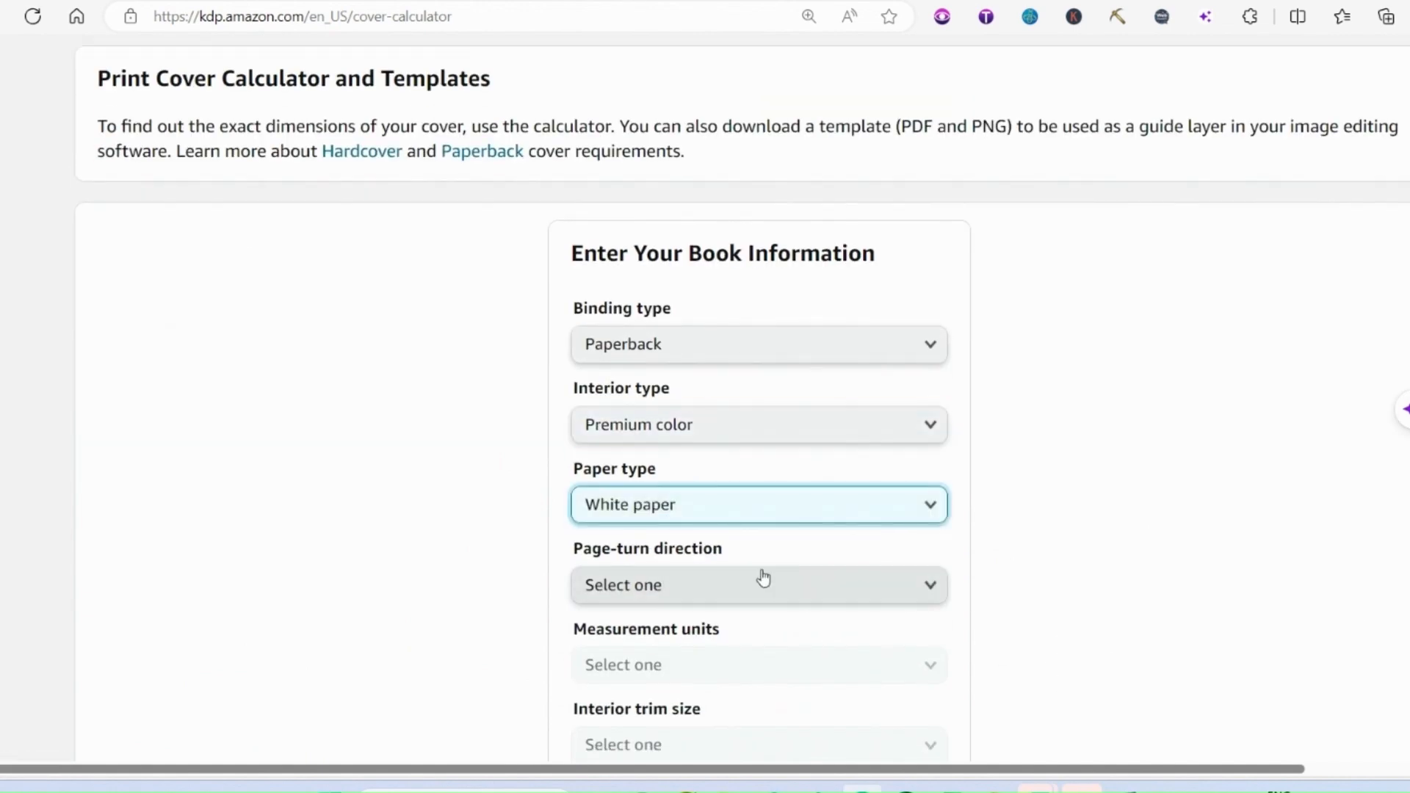
pyautogui.click(742, 581)
pyautogui.click(698, 597)
# - Set measurement units to Inches, trim size to 6 x 9 in and page count to 74, and calculate the cover dimensions
pyautogui.scroll(-3, 1050, 599)
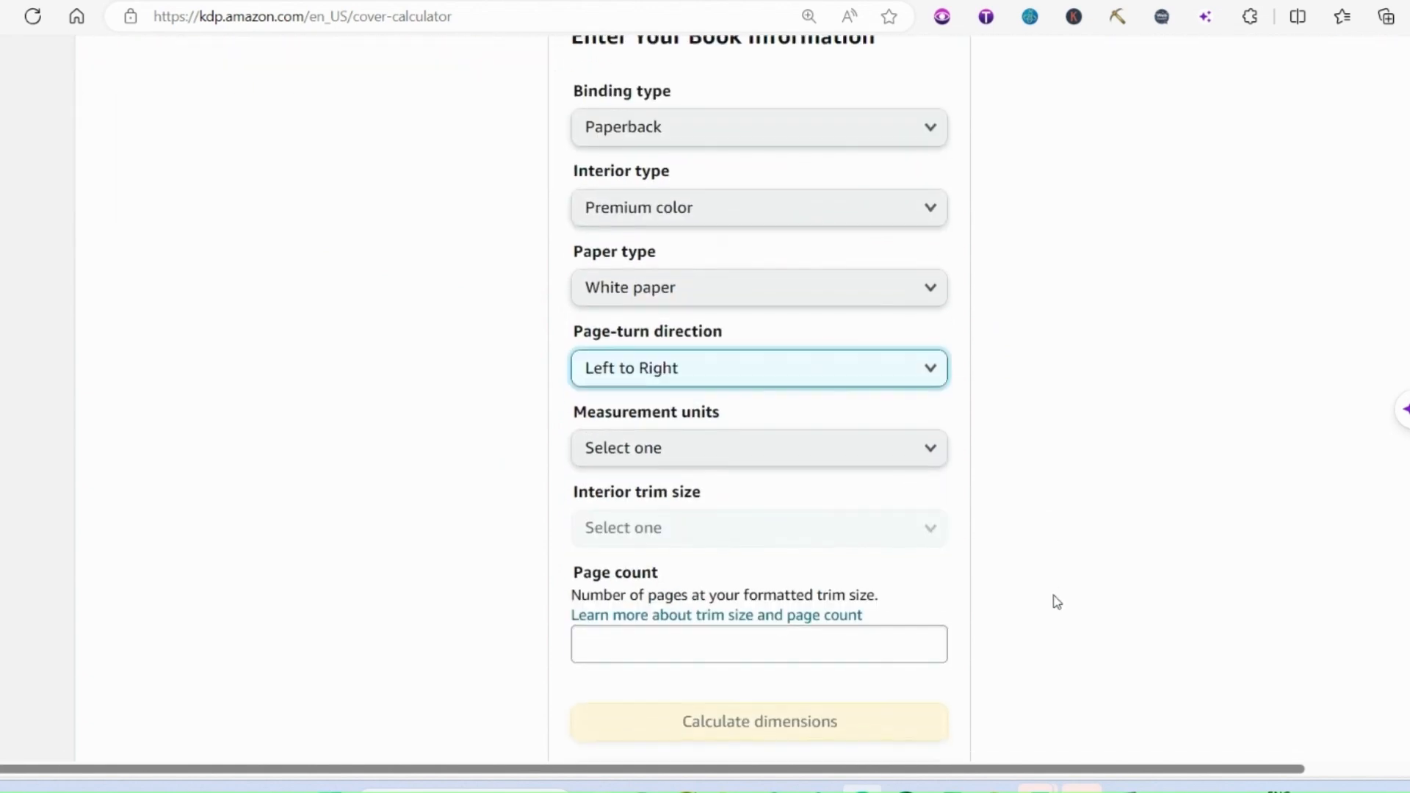
pyautogui.click(764, 468)
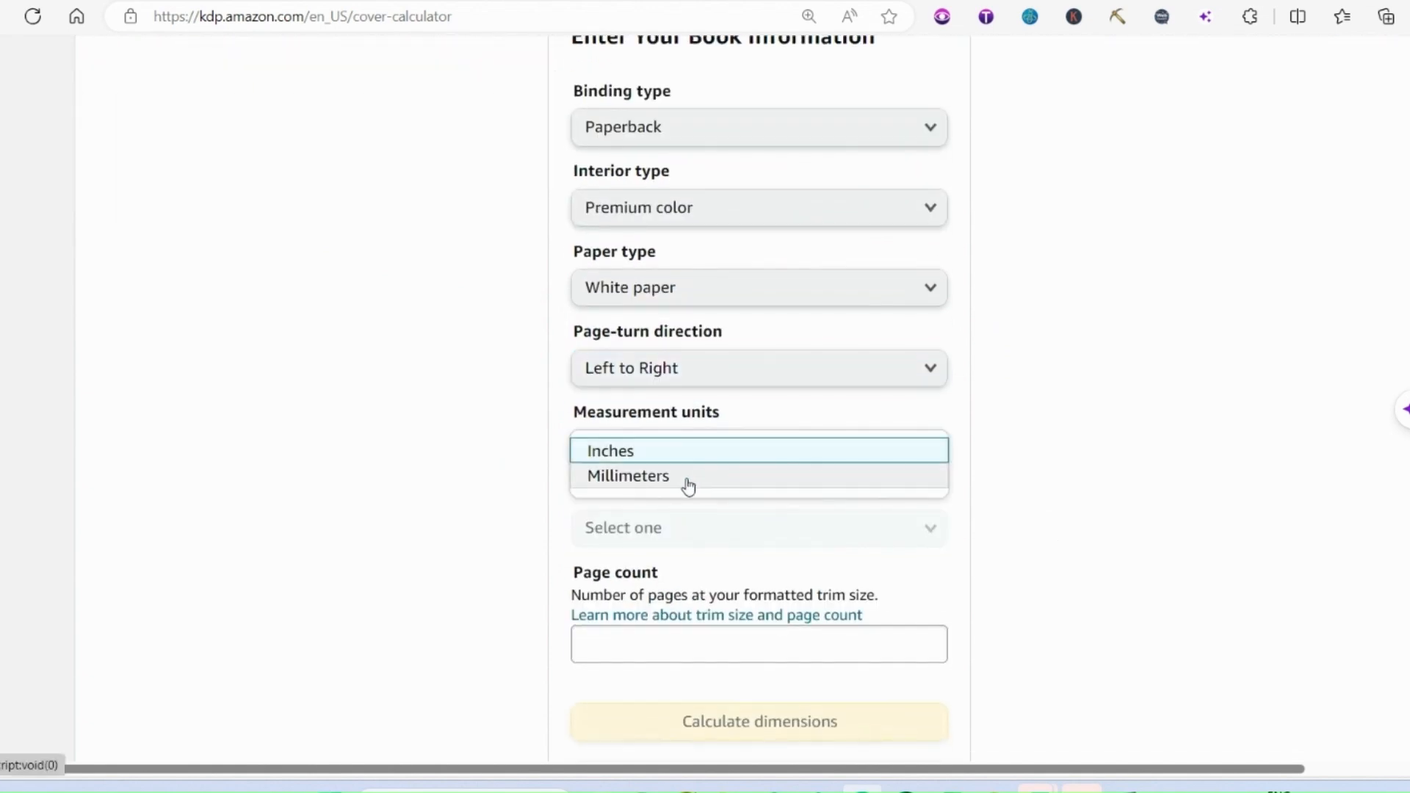
pyautogui.click(667, 457)
pyautogui.click(650, 532)
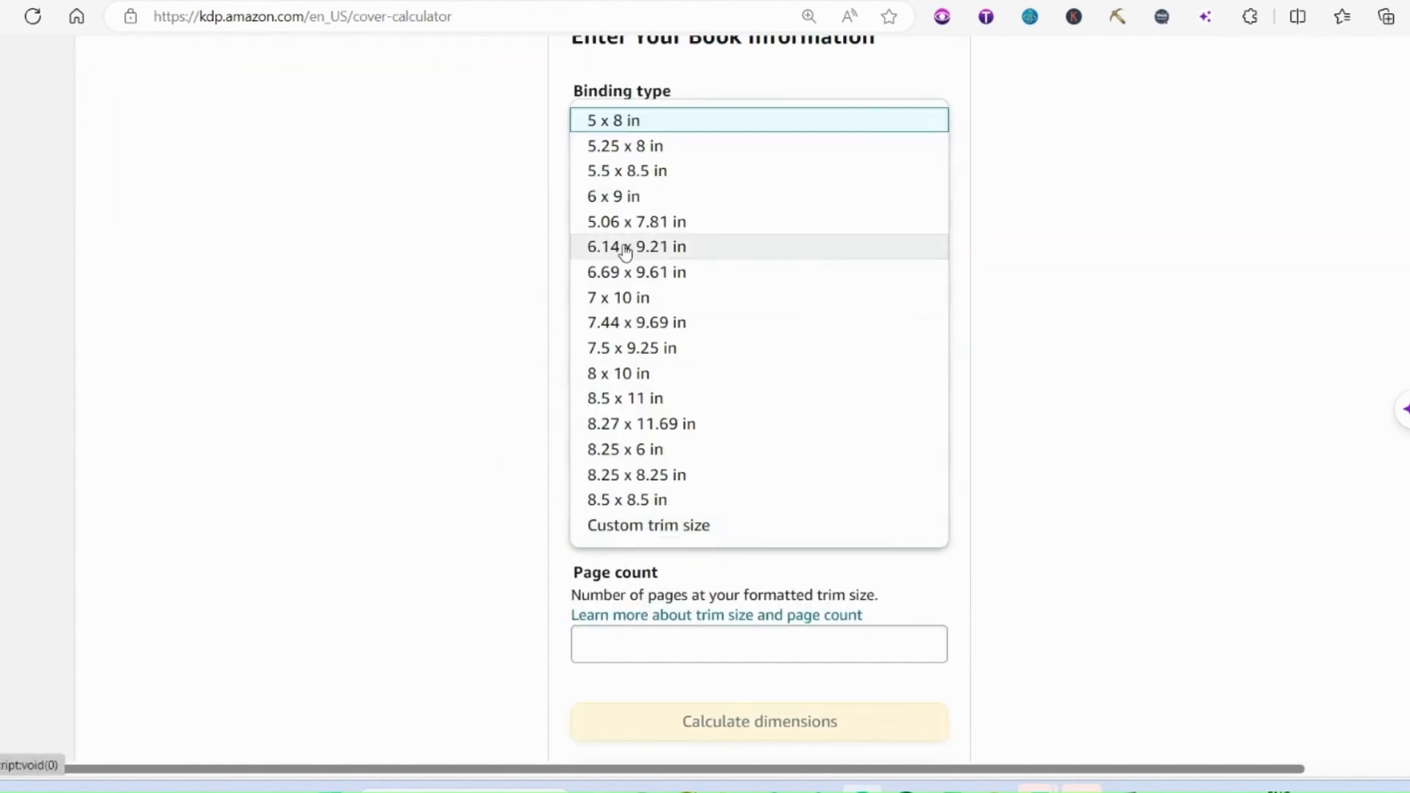
pyautogui.click(621, 196)
pyautogui.scroll(-1, 728, 475)
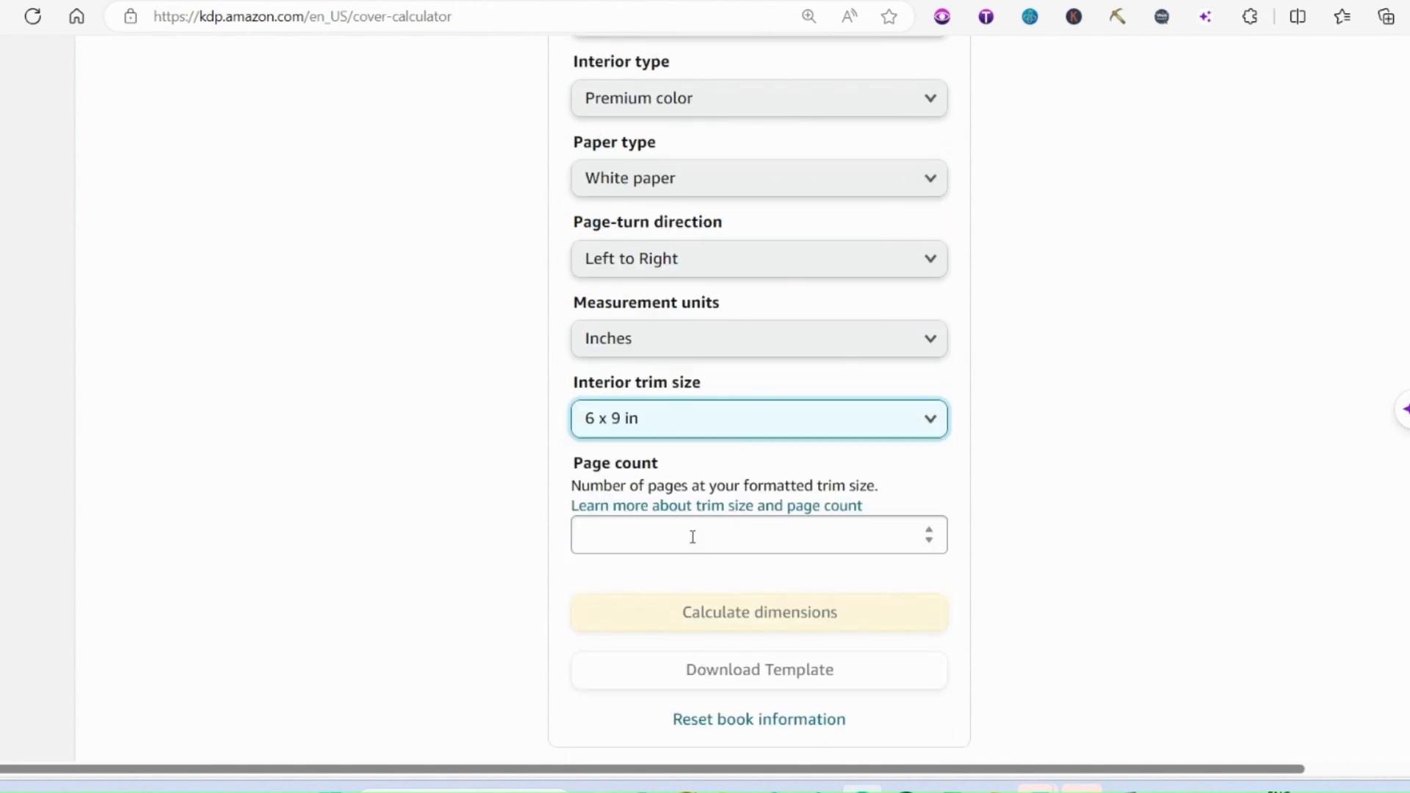
pyautogui.click(692, 537)
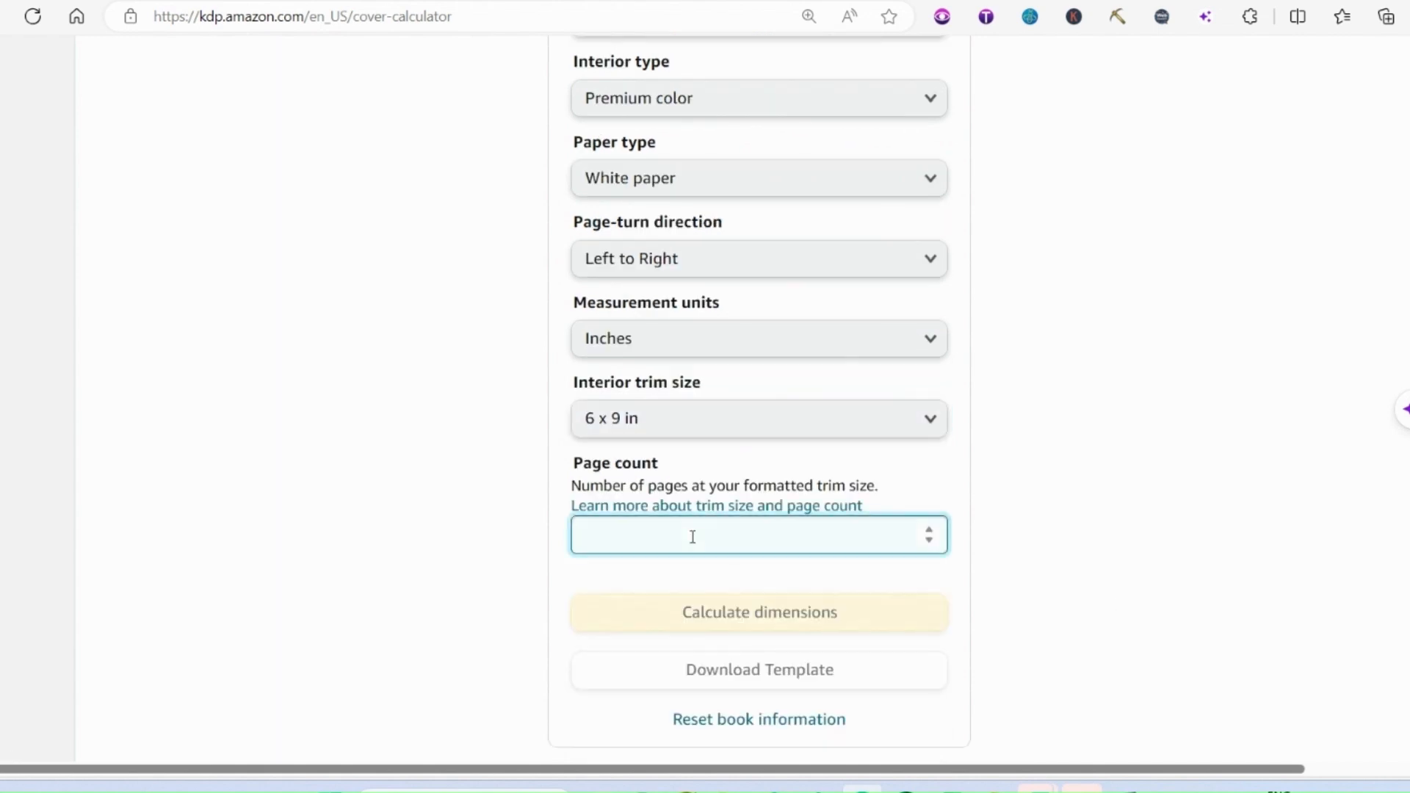
pyautogui.write('74')
pyautogui.click(676, 614)
pyautogui.click(778, 614)
pyautogui.scroll(3, 777, 616)
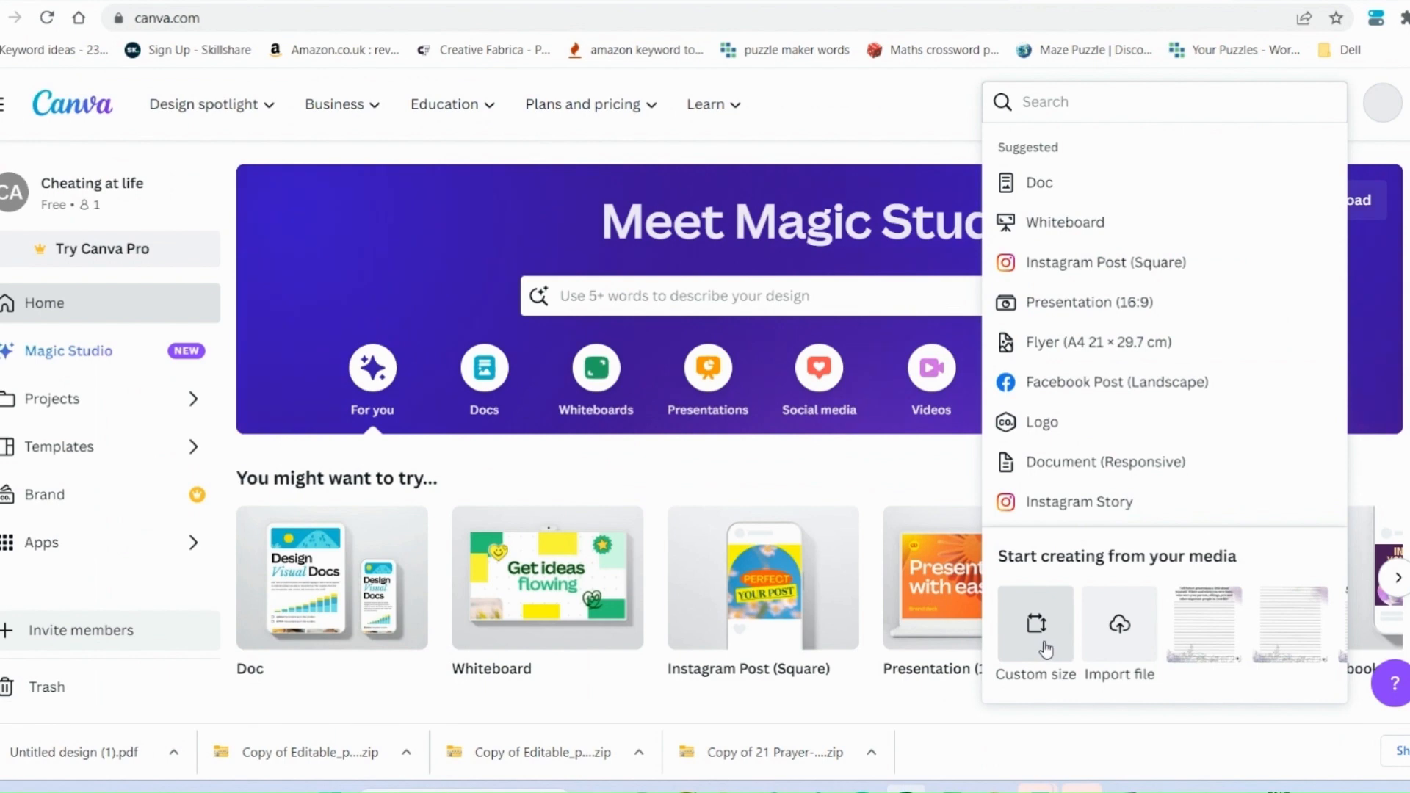
# - Switch to Canva and create a new custom-size design 12.424 in wide and 9.25 in high for the full cover
pyautogui.click(1042, 646)
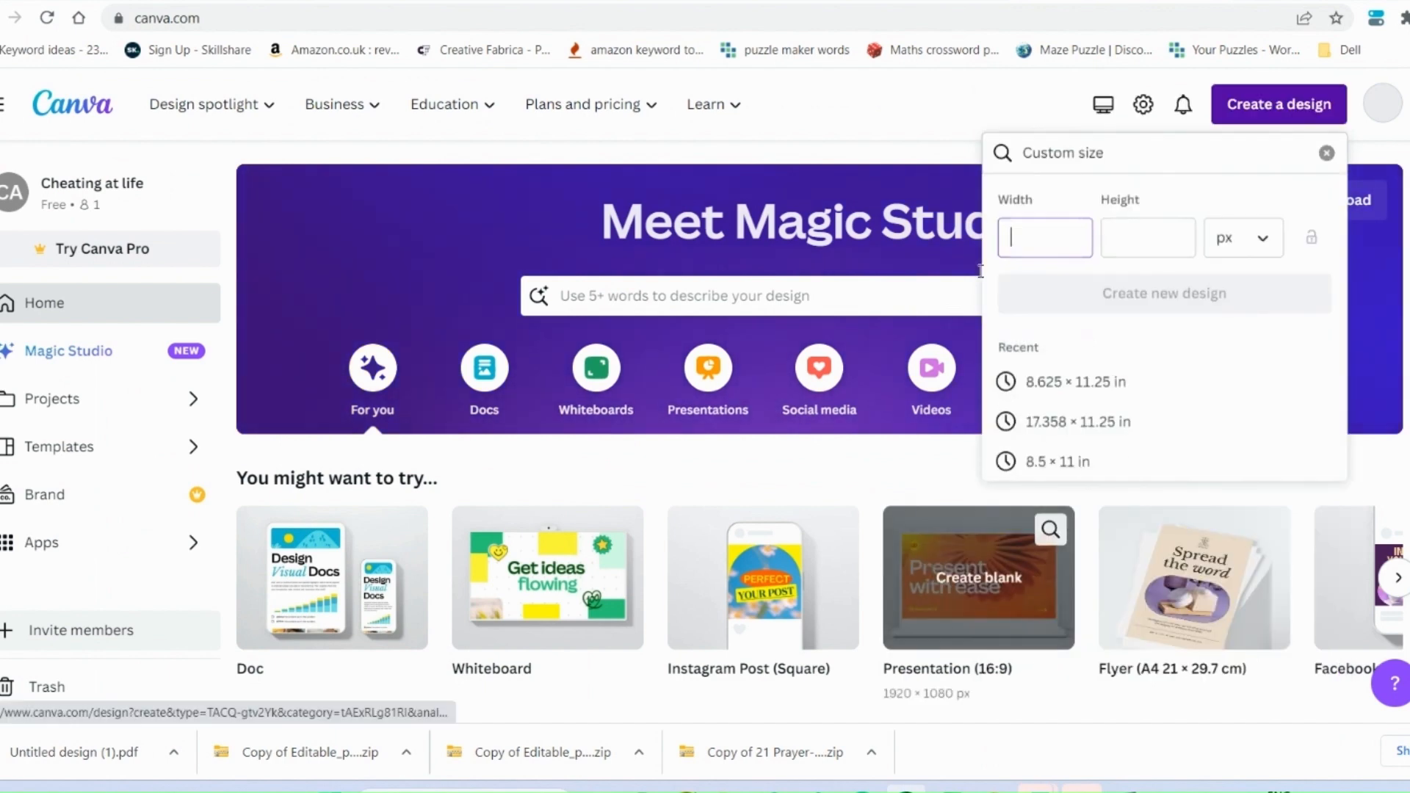
pyautogui.click(1249, 239)
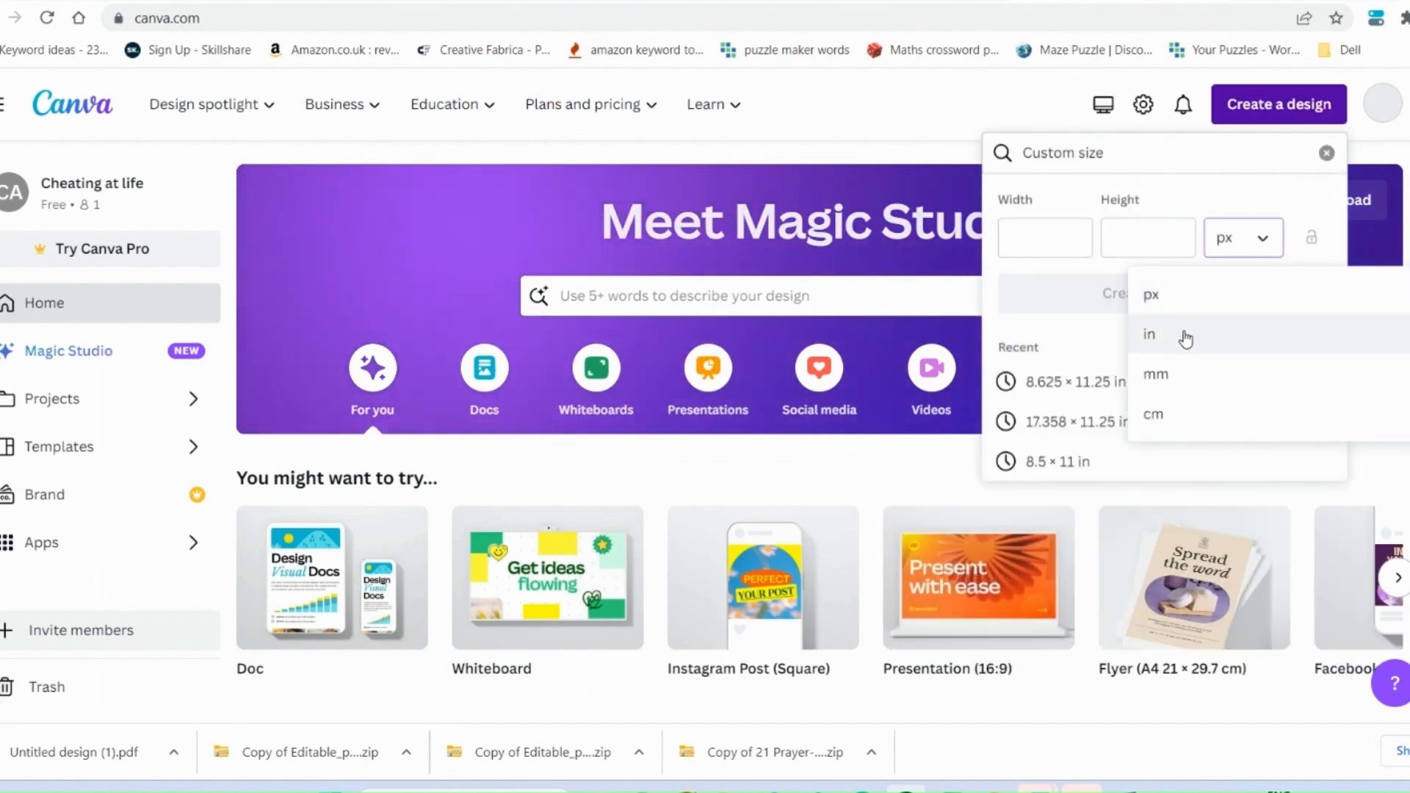
pyautogui.click(1147, 333)
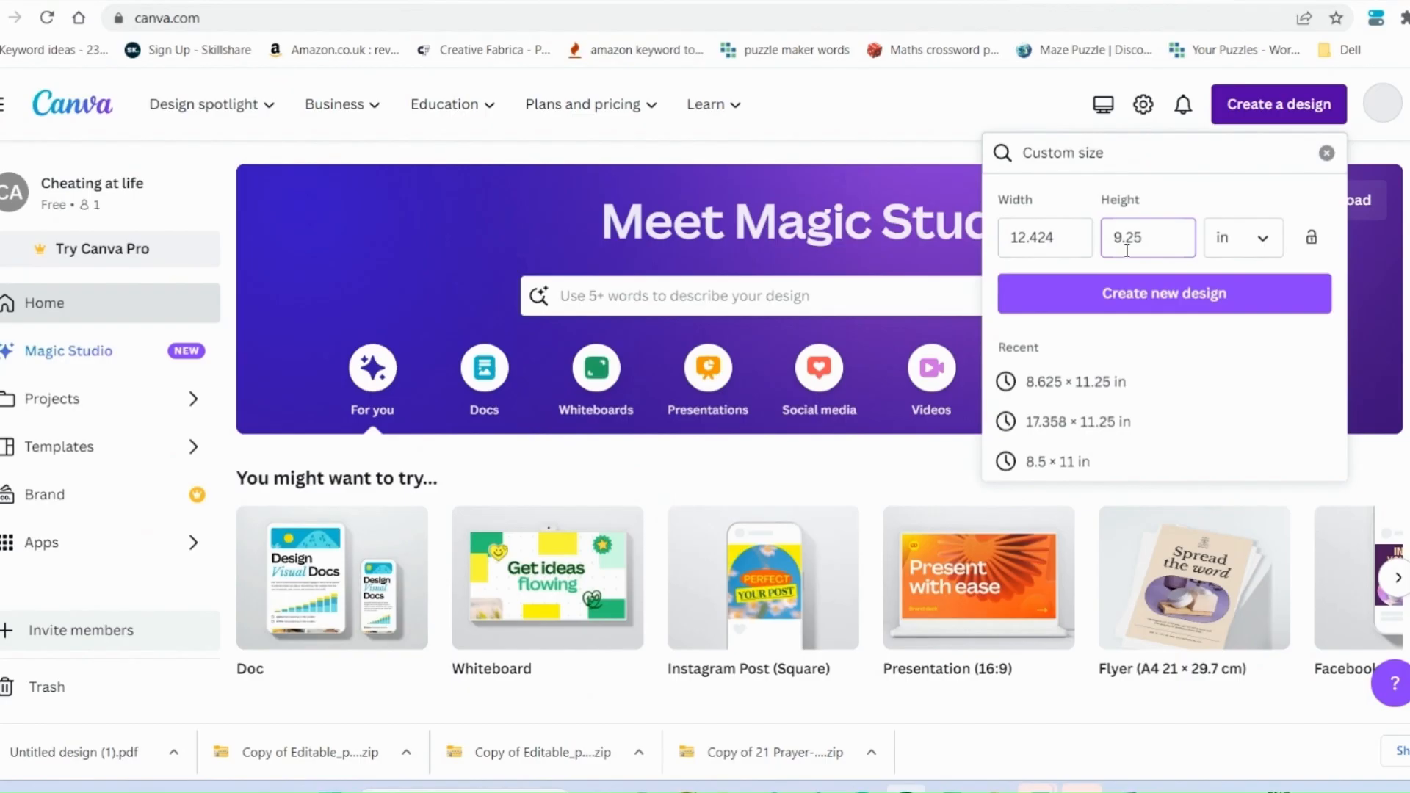
pyautogui.click(1077, 296)
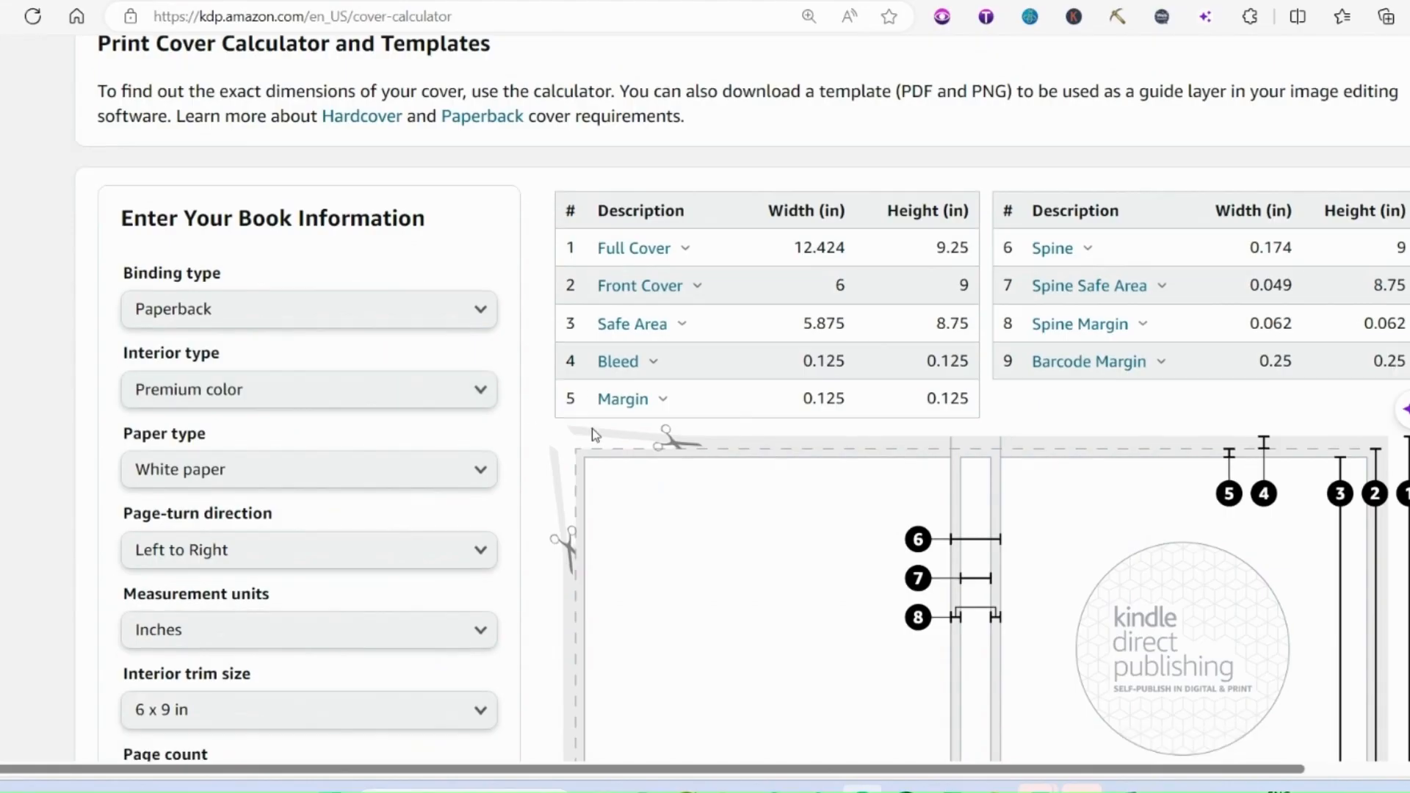
# - Switch back to the KDP cover calculator and download the cover template for the 74-page 6 x 9 in paperback
pyautogui.scroll(-1, 479, 104)
pyautogui.scroll(-4, 353, 206)
pyautogui.scroll(-3, 366, 226)
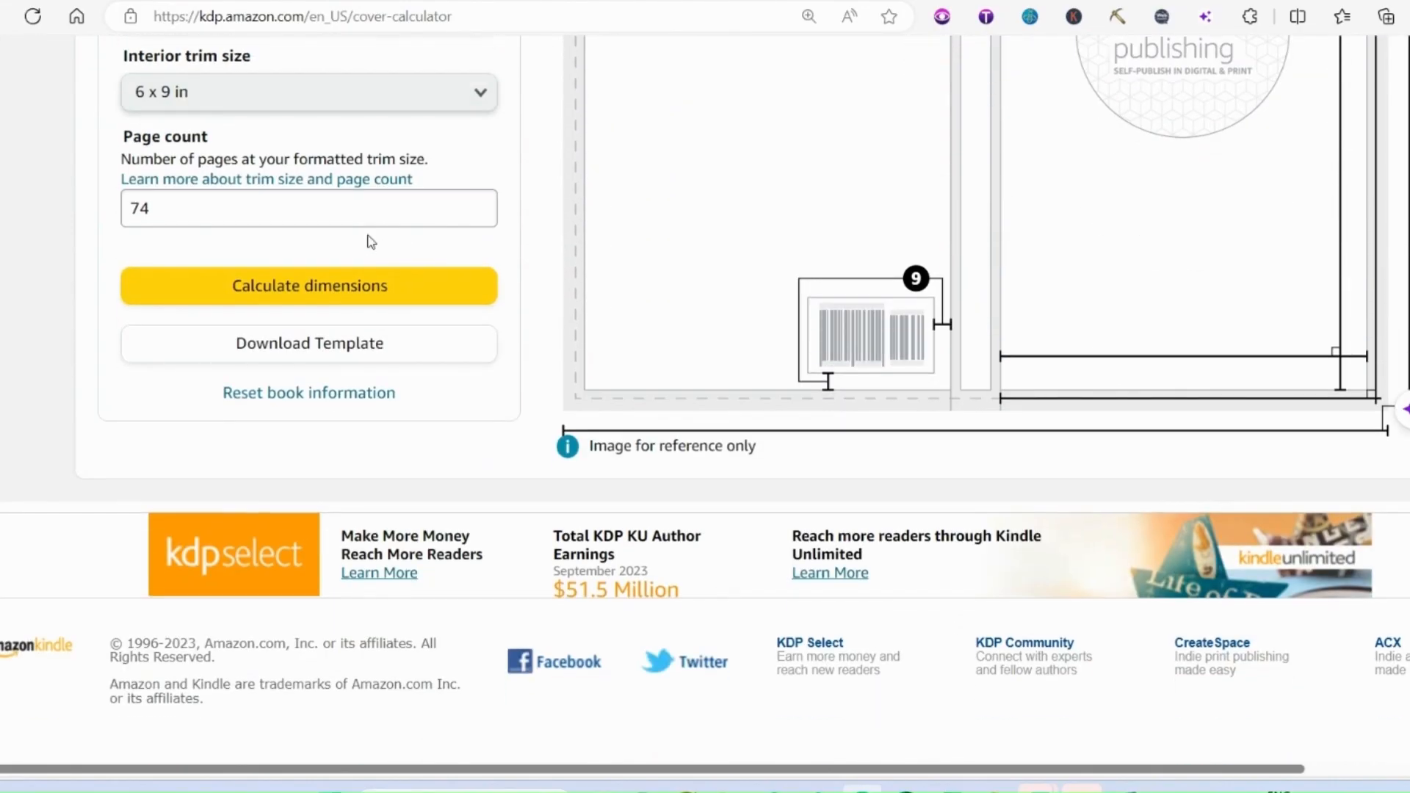
pyautogui.click(321, 357)
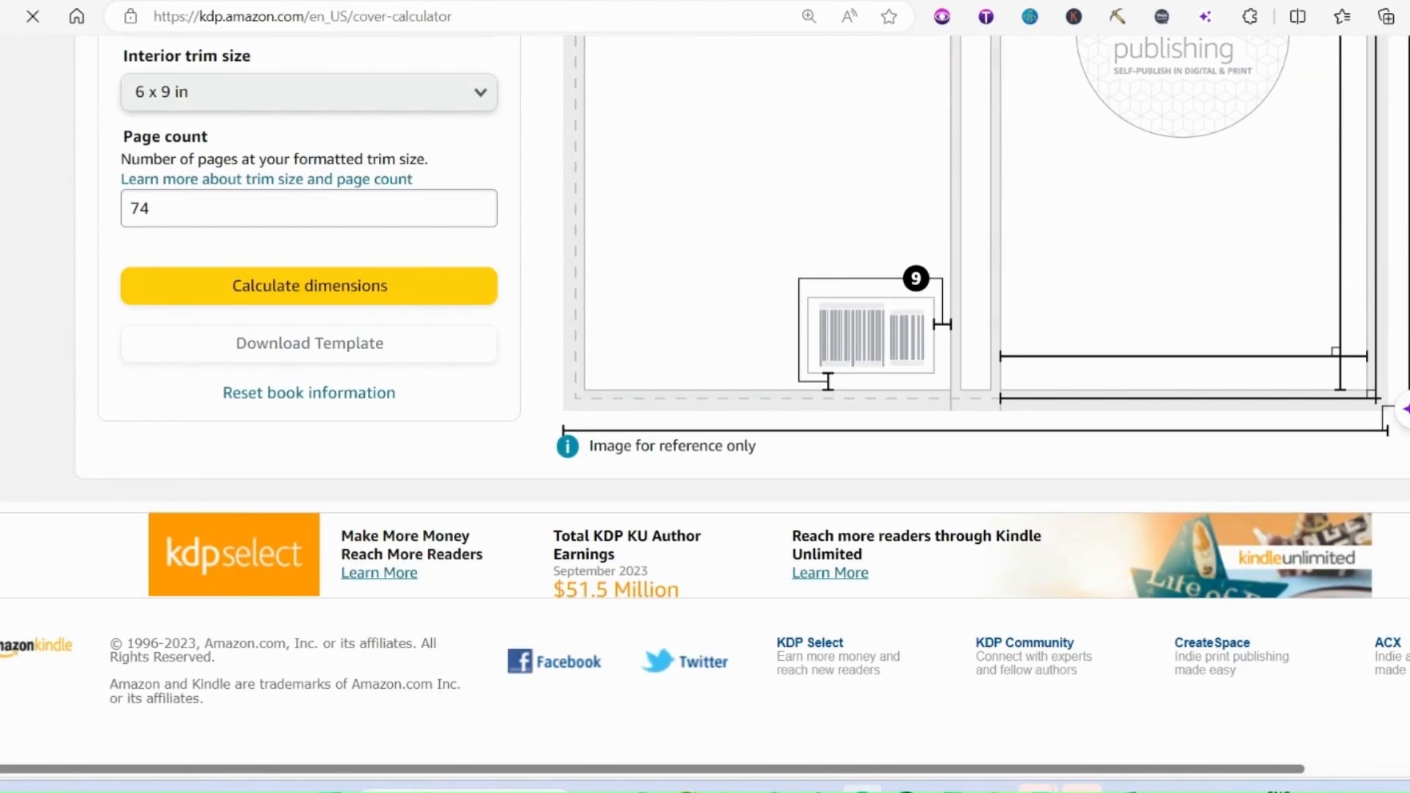
pyautogui.scroll(4, 729, 309)
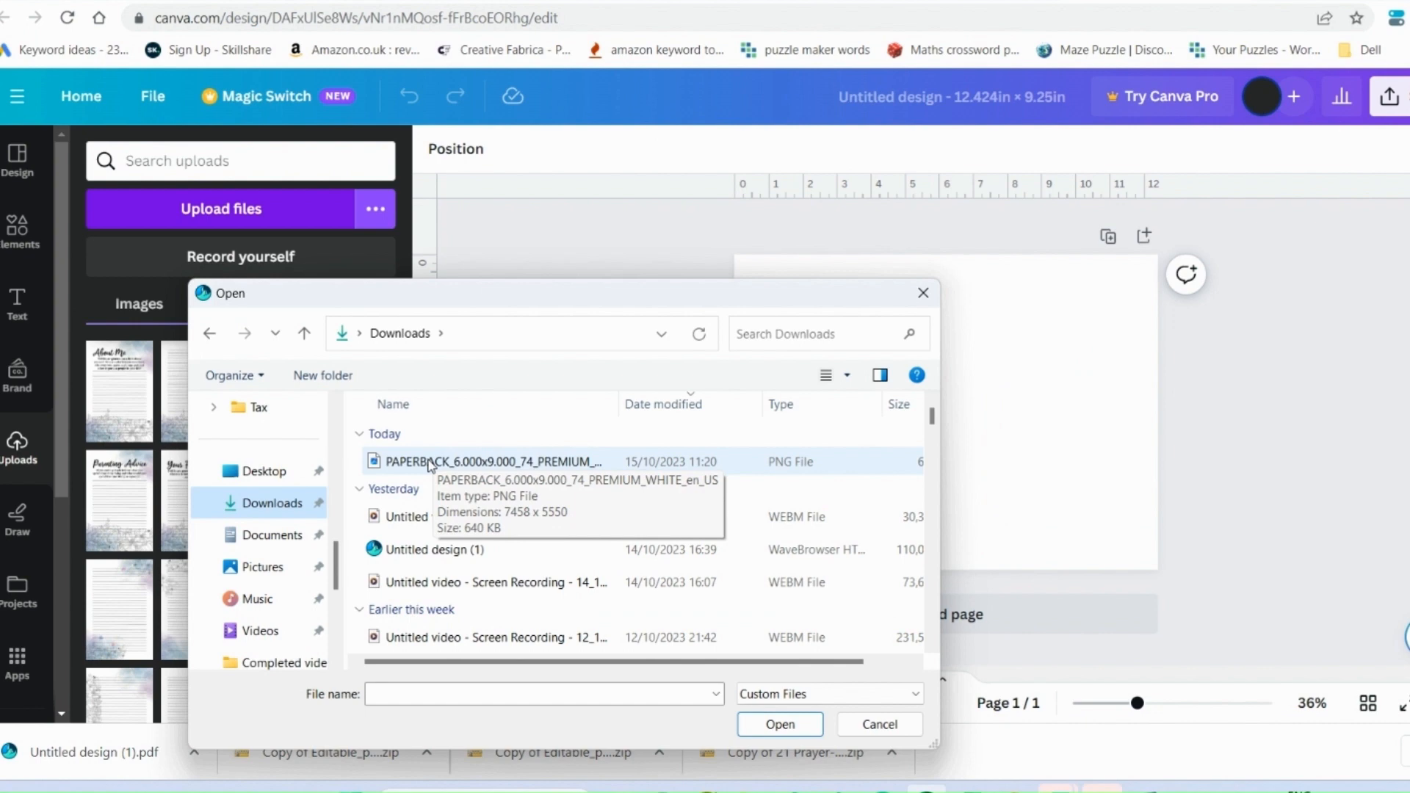
# - Upload PAPERBACK_6.000x9.000_74_PREMIUM_WHITE_en_US to the Canva cover design and enlarge the placed template until it fills the whole page
pyautogui.click(429, 463)
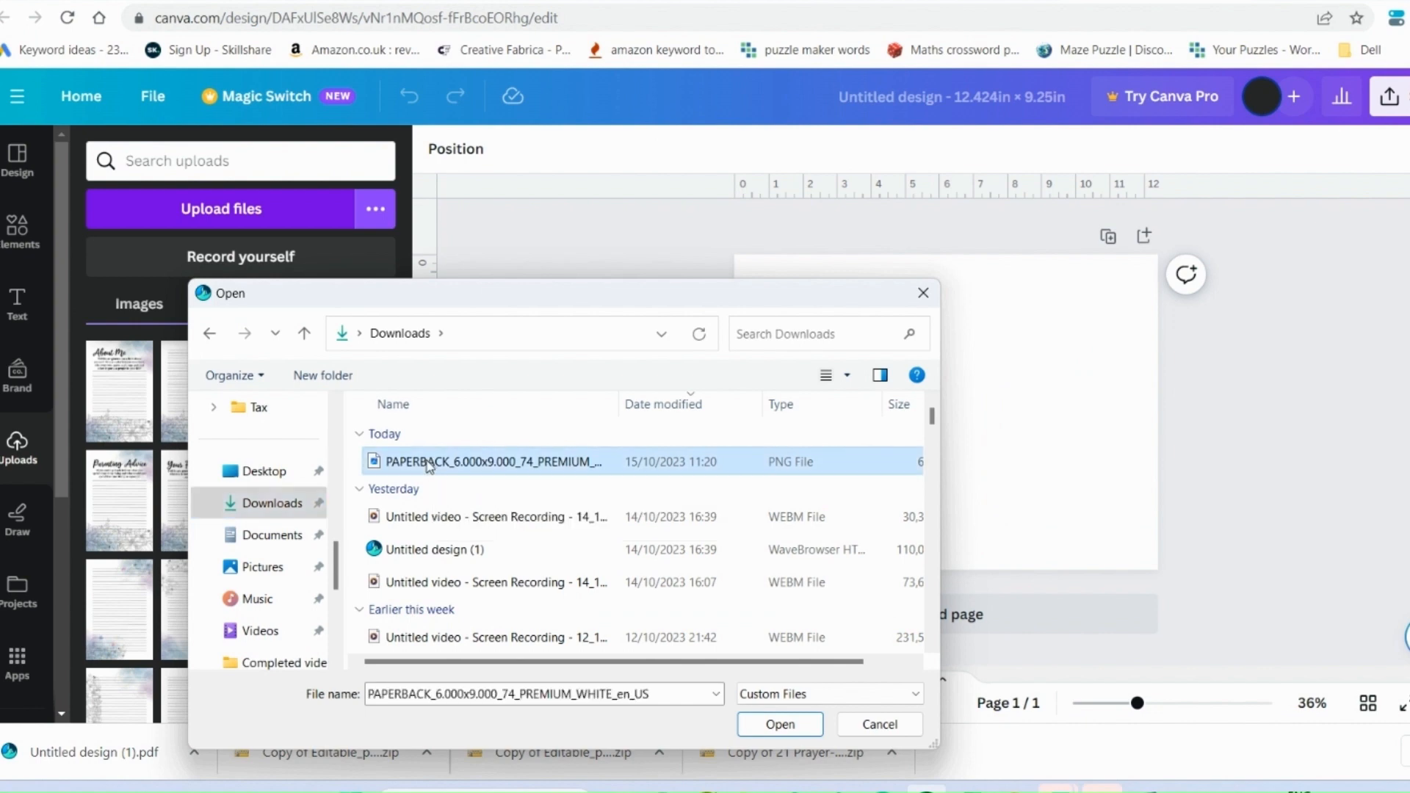
pyautogui.click(764, 725)
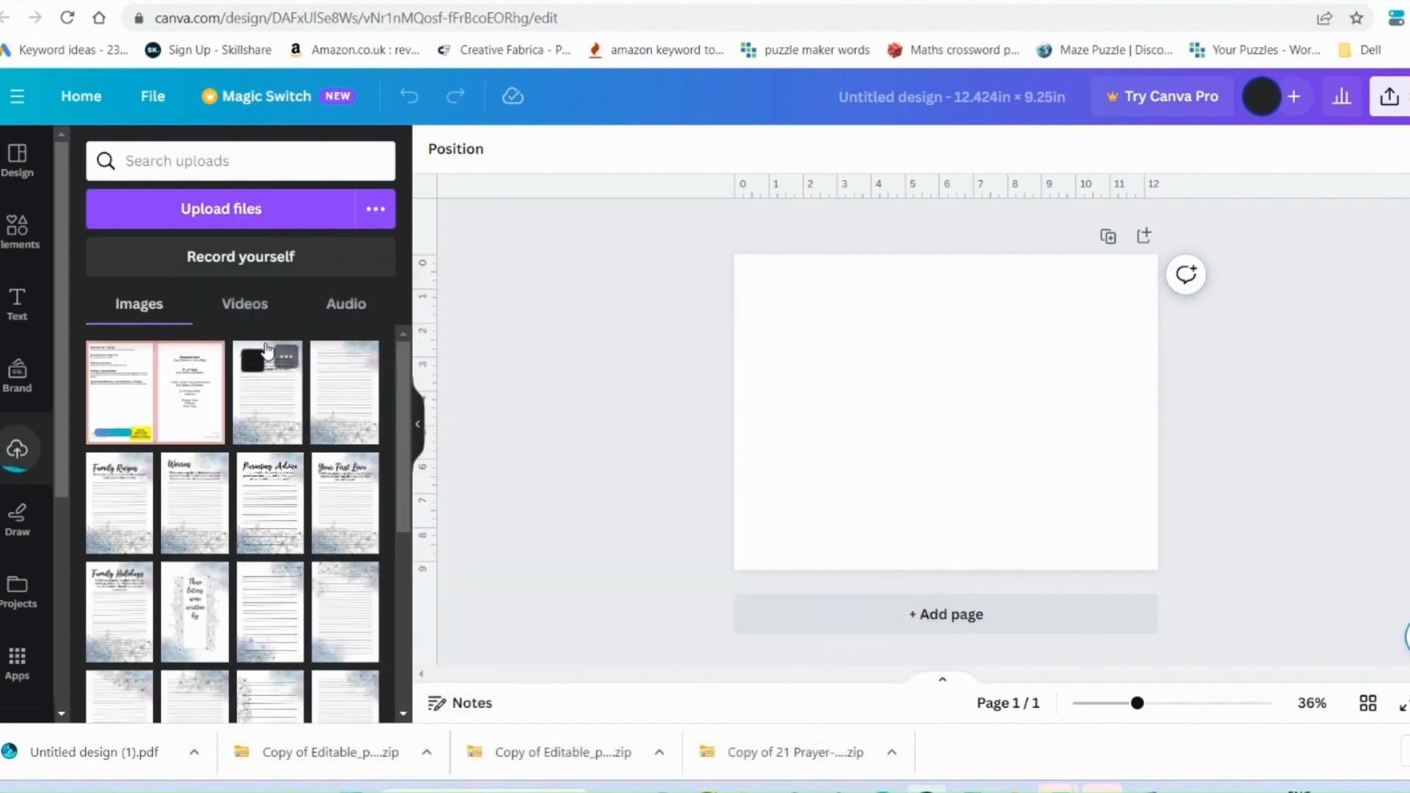
pyautogui.moveTo(788, 534); pyautogui.dragTo(733, 569)
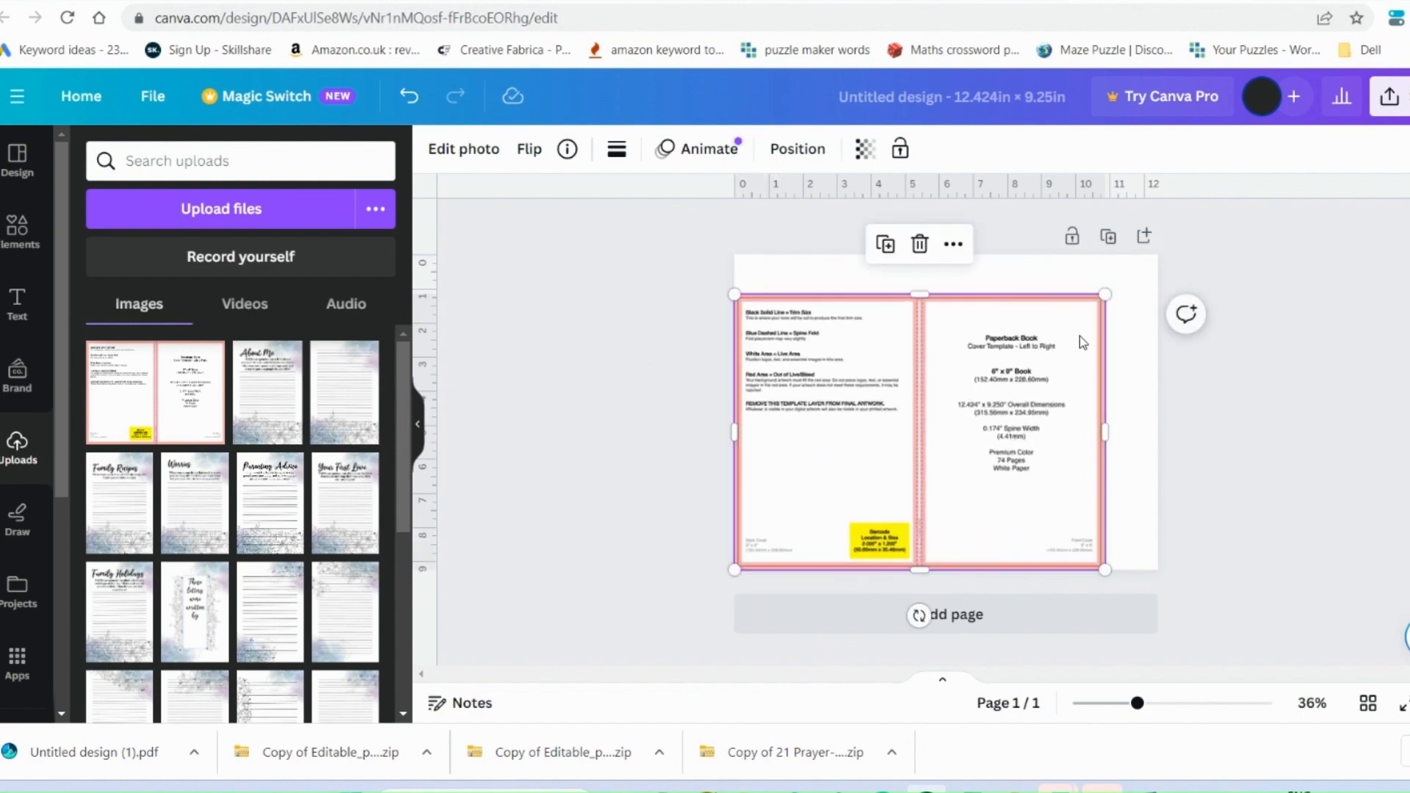
pyautogui.moveTo(1104, 295); pyautogui.dragTo(1158, 254)
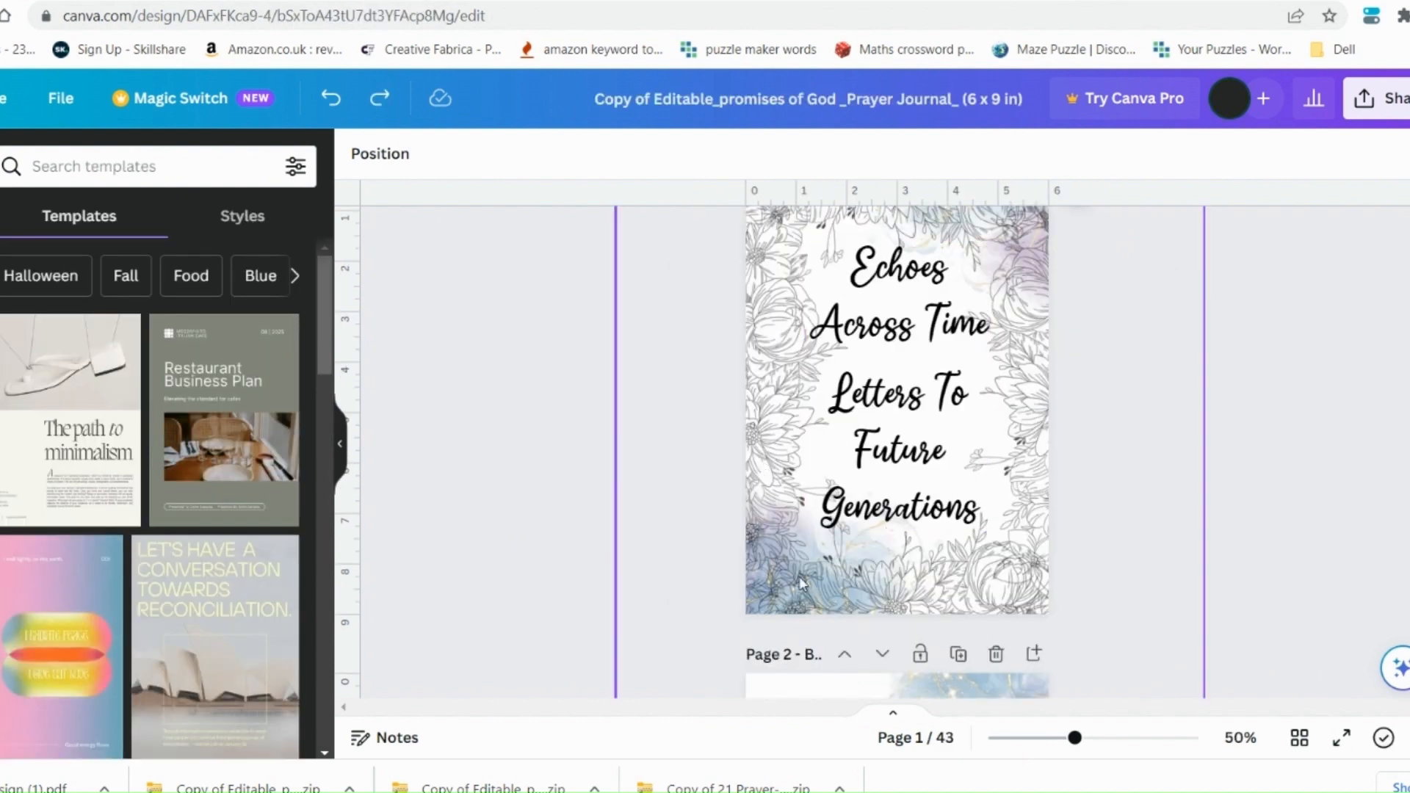
# - Switch to Creative Fabrica and look through Nann Digital Art's store for journal templates with artwork matching the interior pages
pyautogui.scroll(-5, 1026, 636)
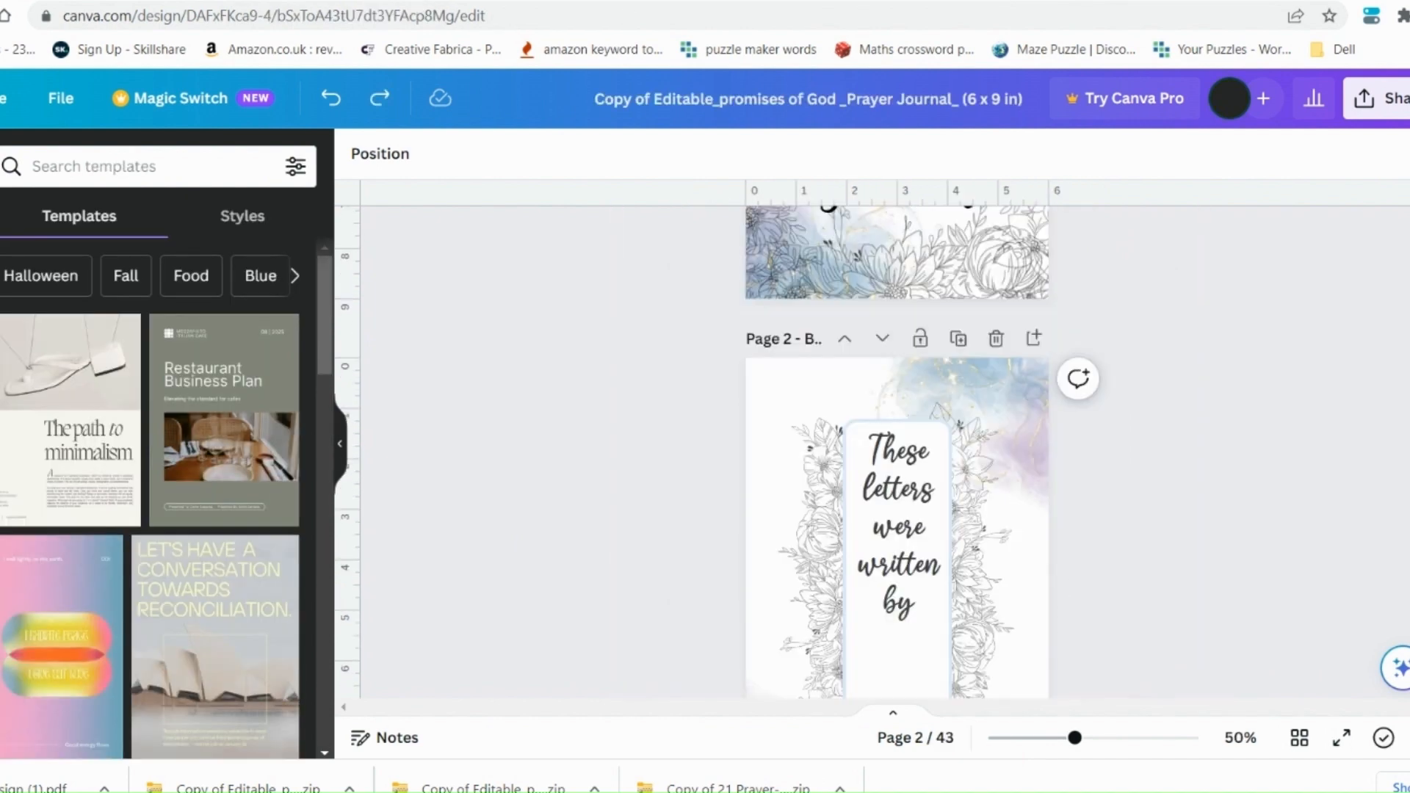
pyautogui.moveTo(828, 792)
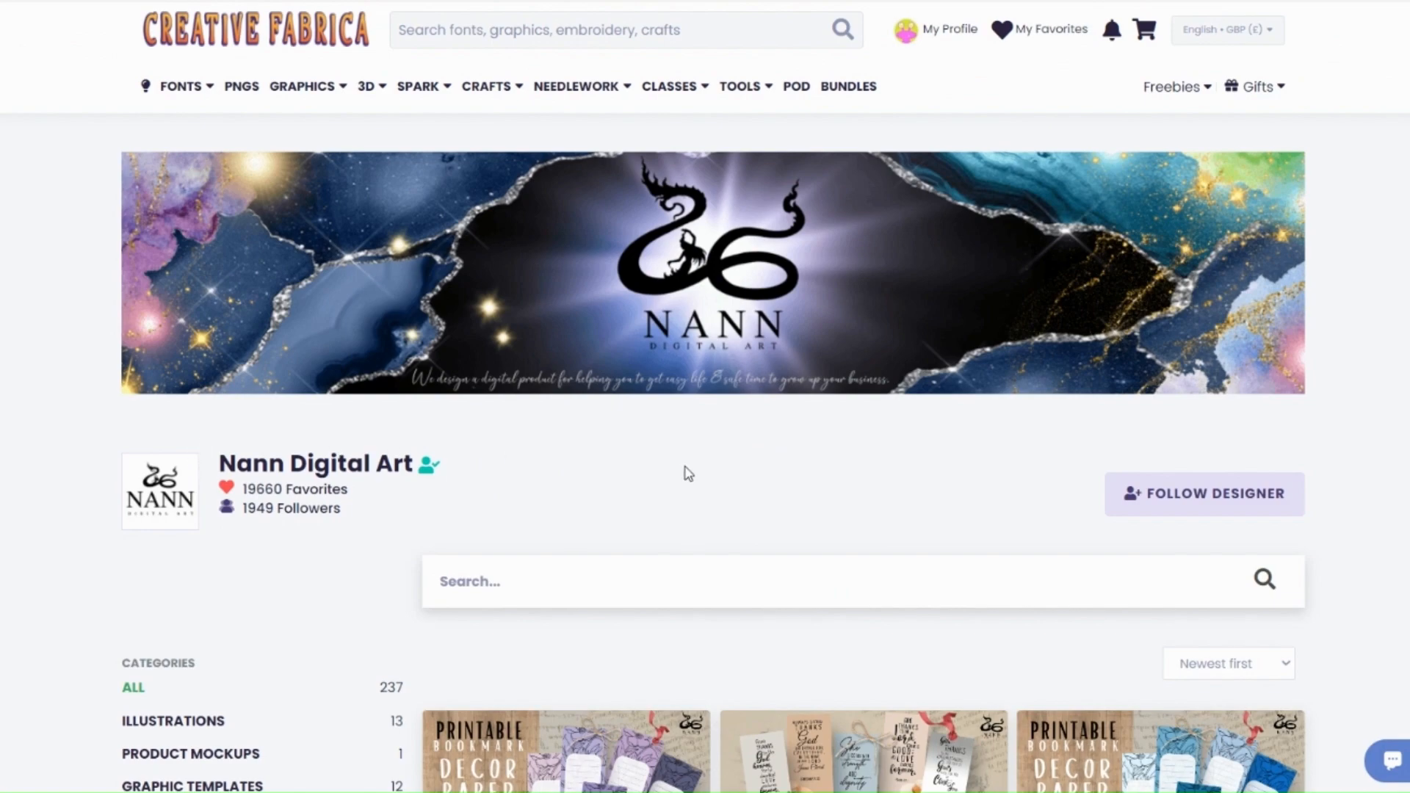
pyautogui.scroll(-3, 688, 477)
pyautogui.scroll(-6, 696, 472)
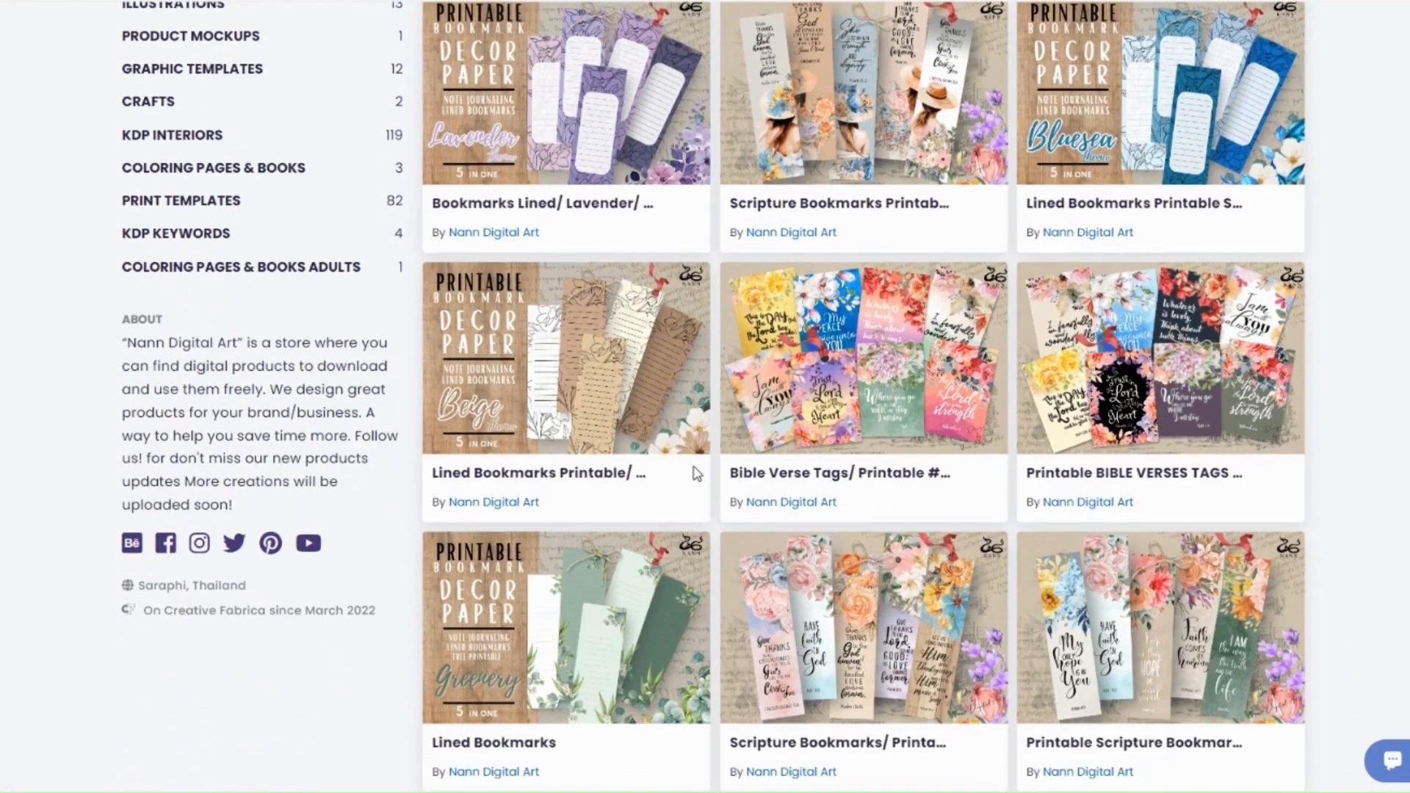
pyautogui.scroll(-6, 697, 474)
pyautogui.scroll(-1, 1314, 472)
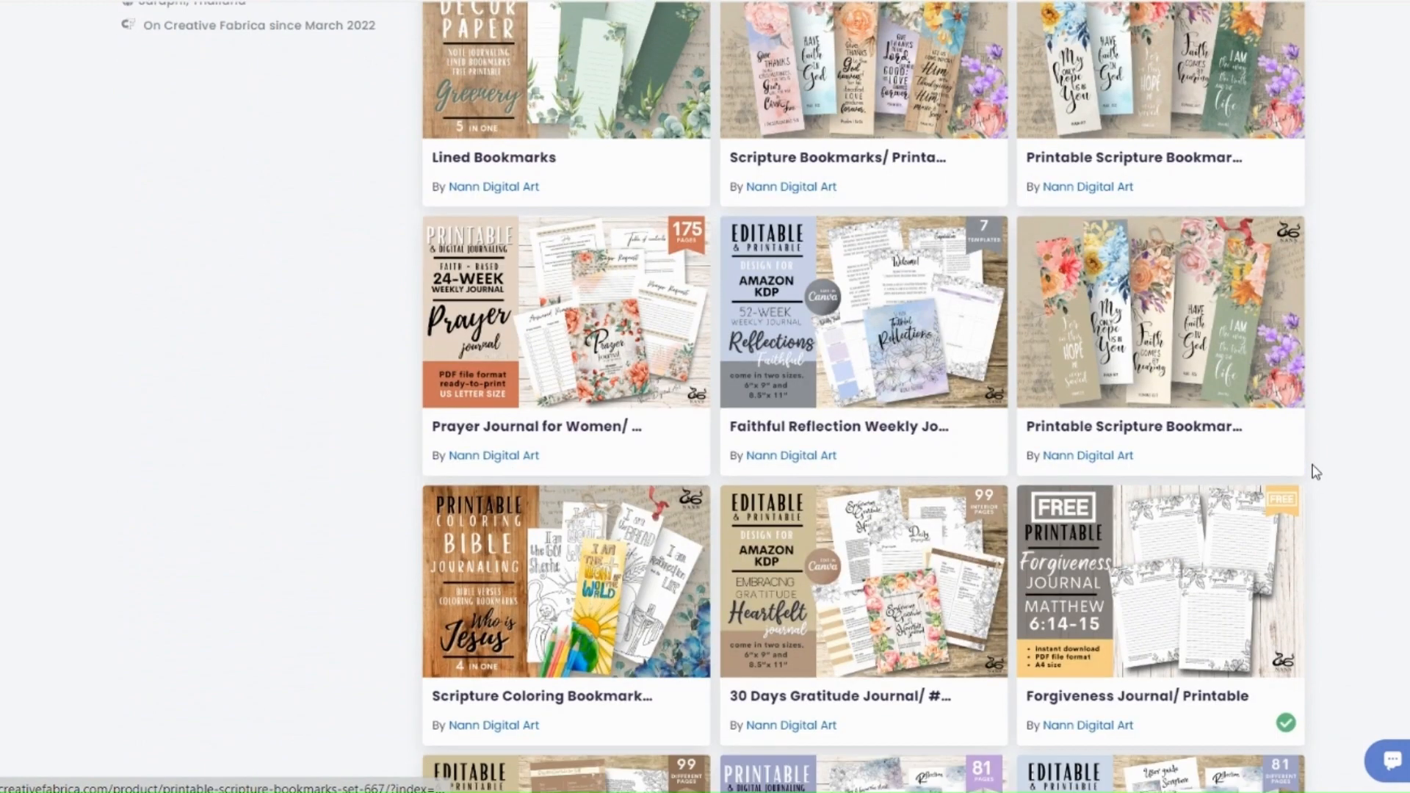
pyautogui.scroll(-2, 1313, 472)
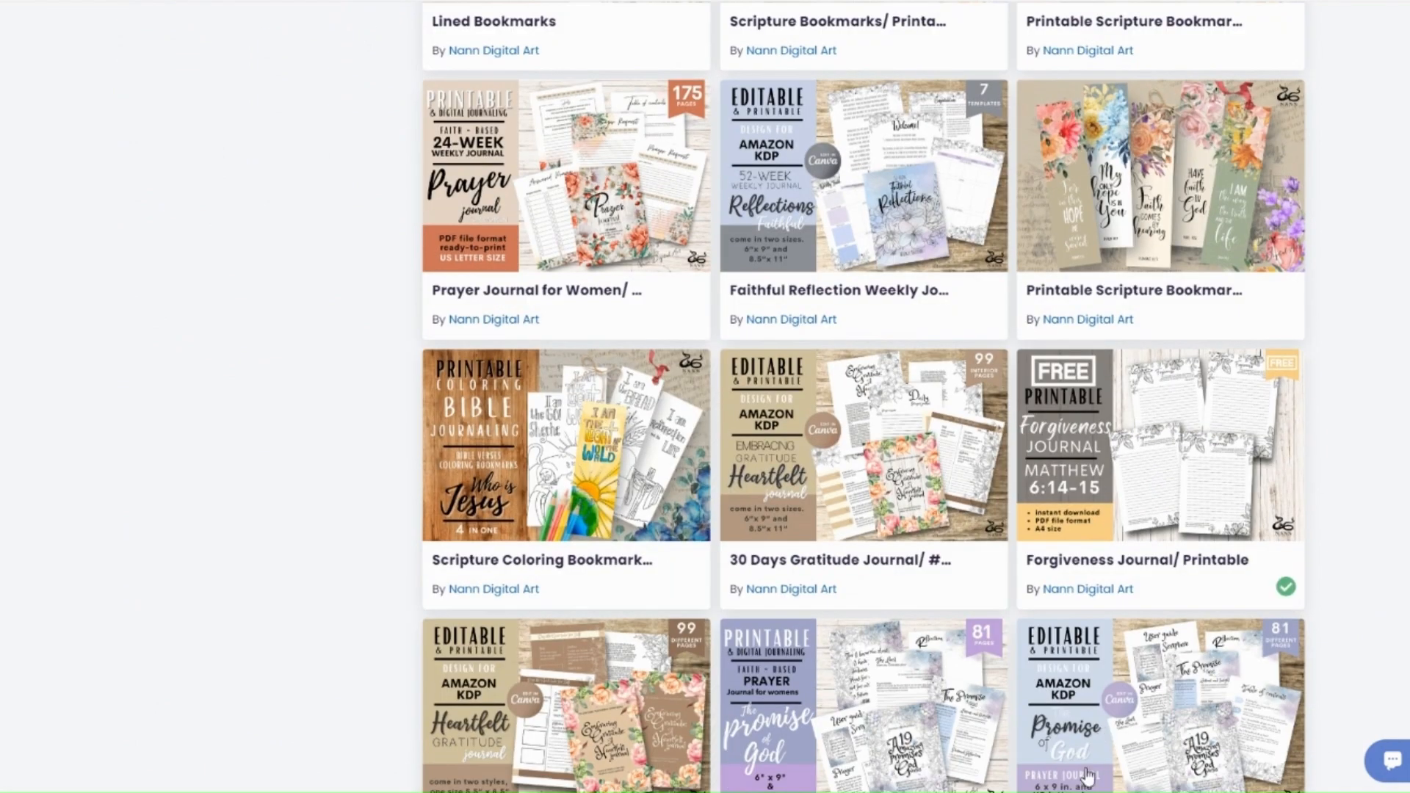
pyautogui.scroll(-2, 1197, 721)
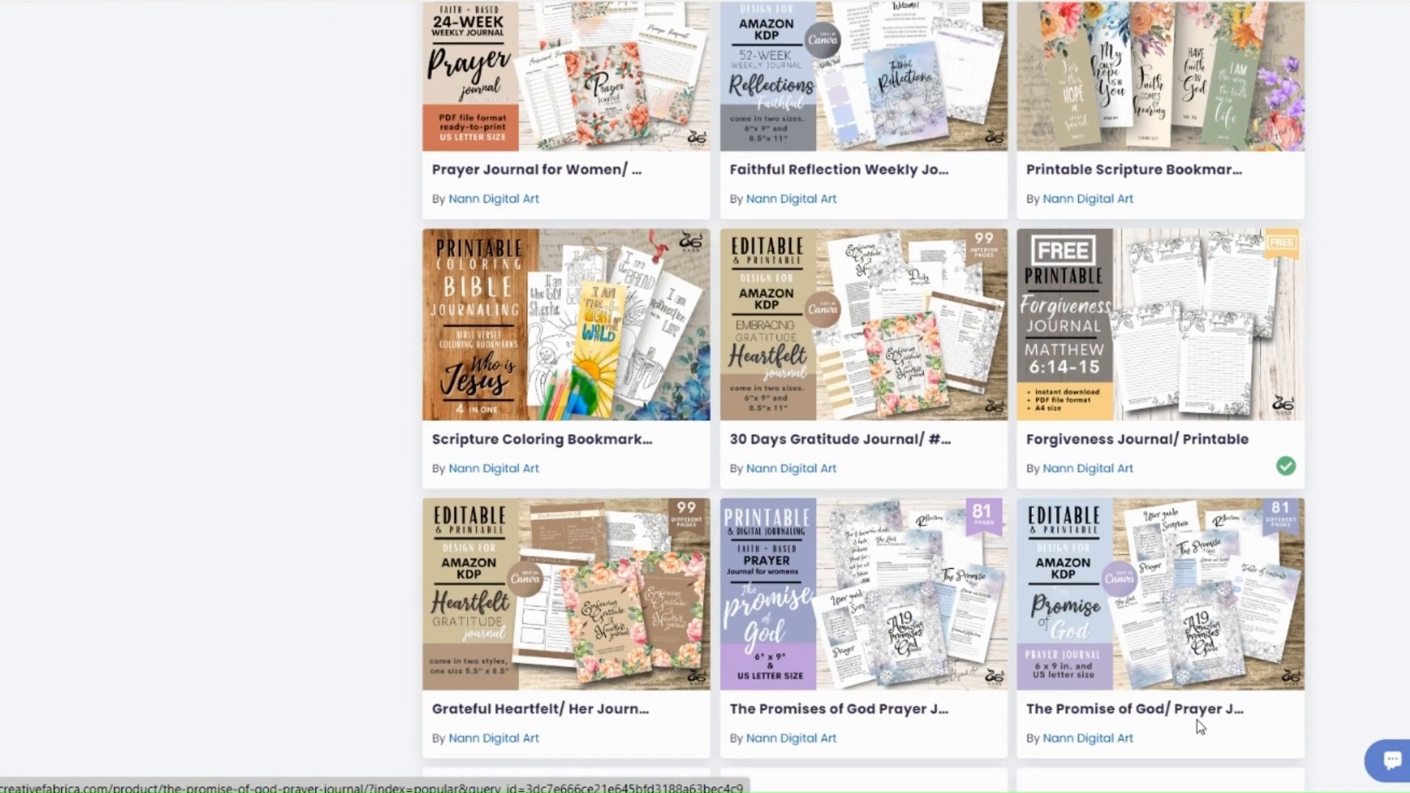
pyautogui.scroll(4, 857, 502)
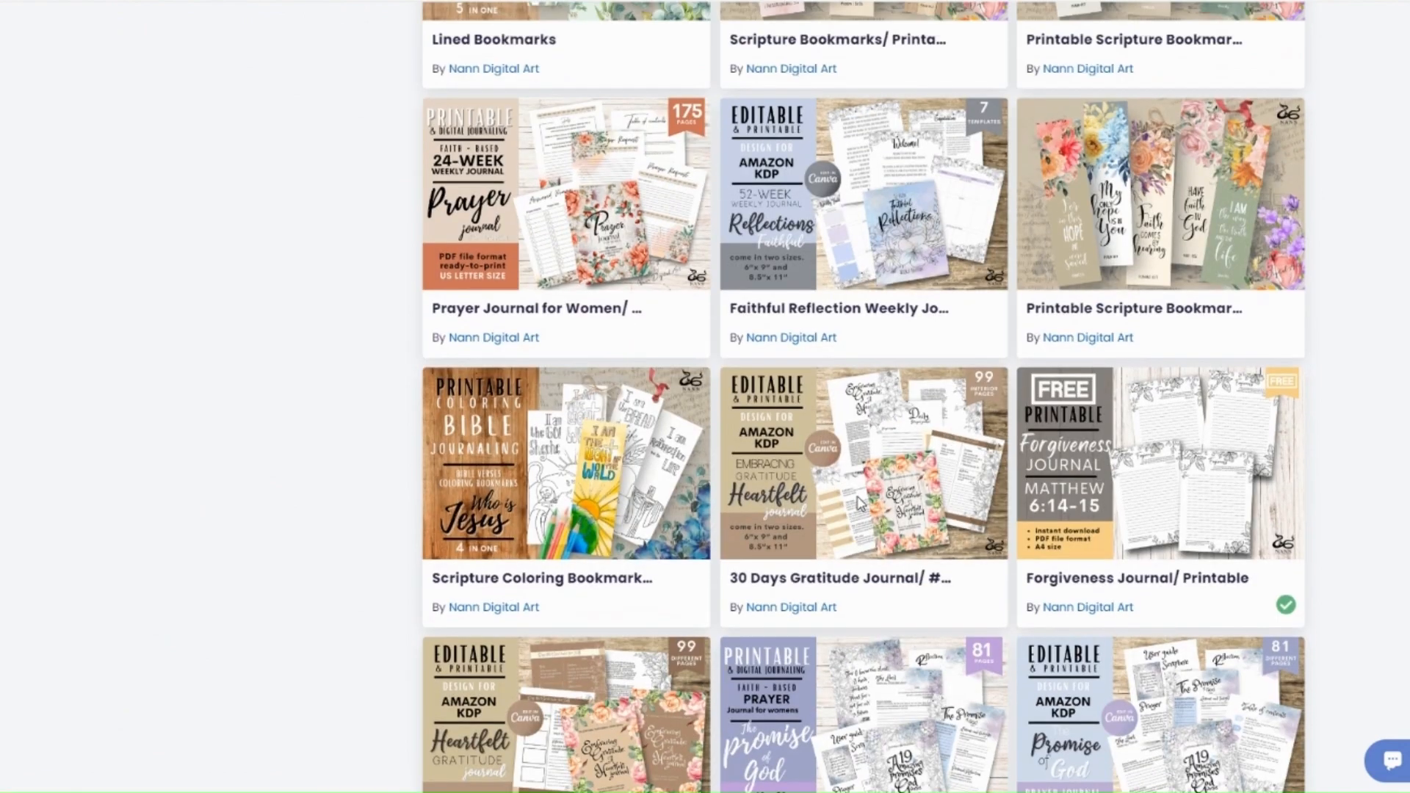
pyautogui.scroll(-2, 959, 408)
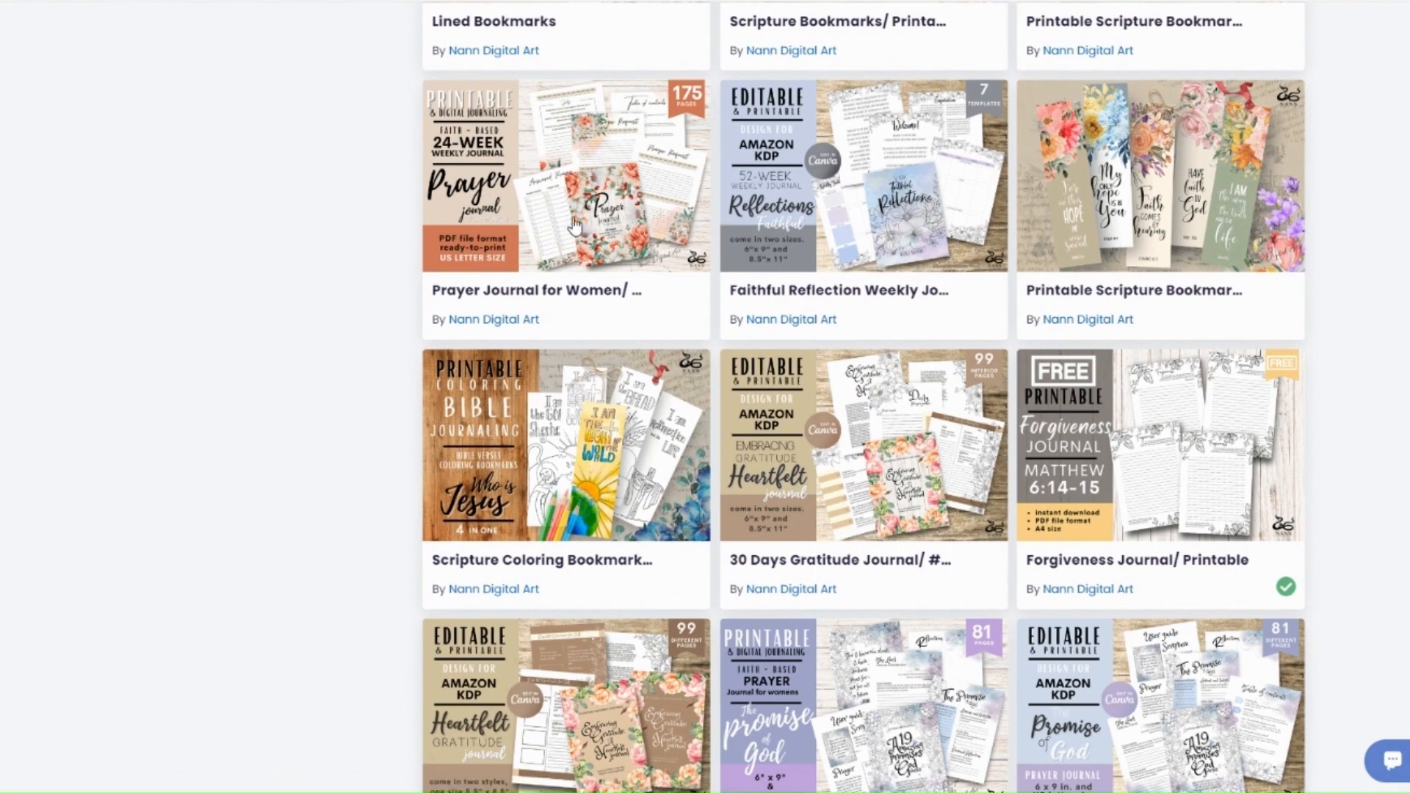
# - Open the Faithful Reflection Weekly Journal product and follow its 6" x 9" link to edit a copy in Canva
pyautogui.click(923, 232)
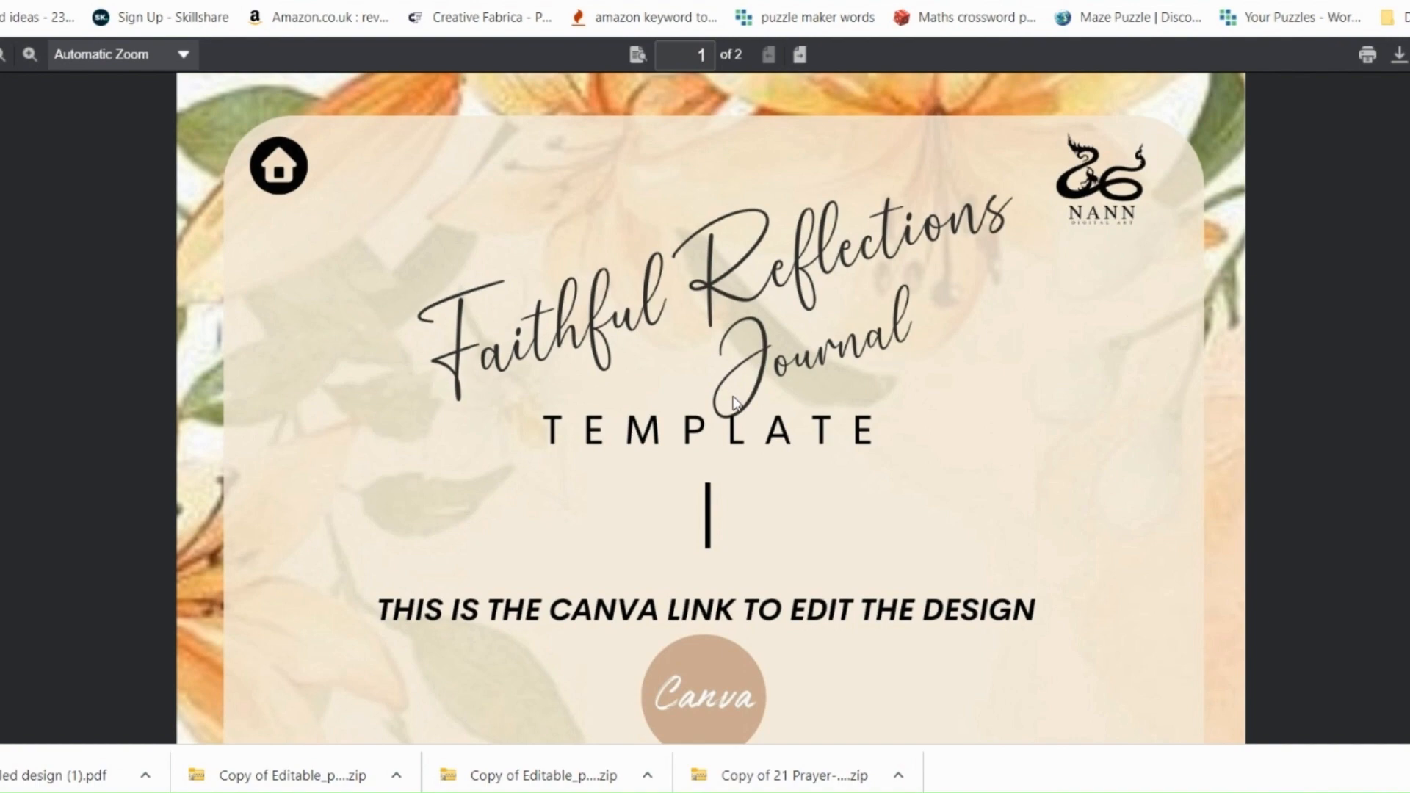
pyautogui.scroll(-4, 735, 403)
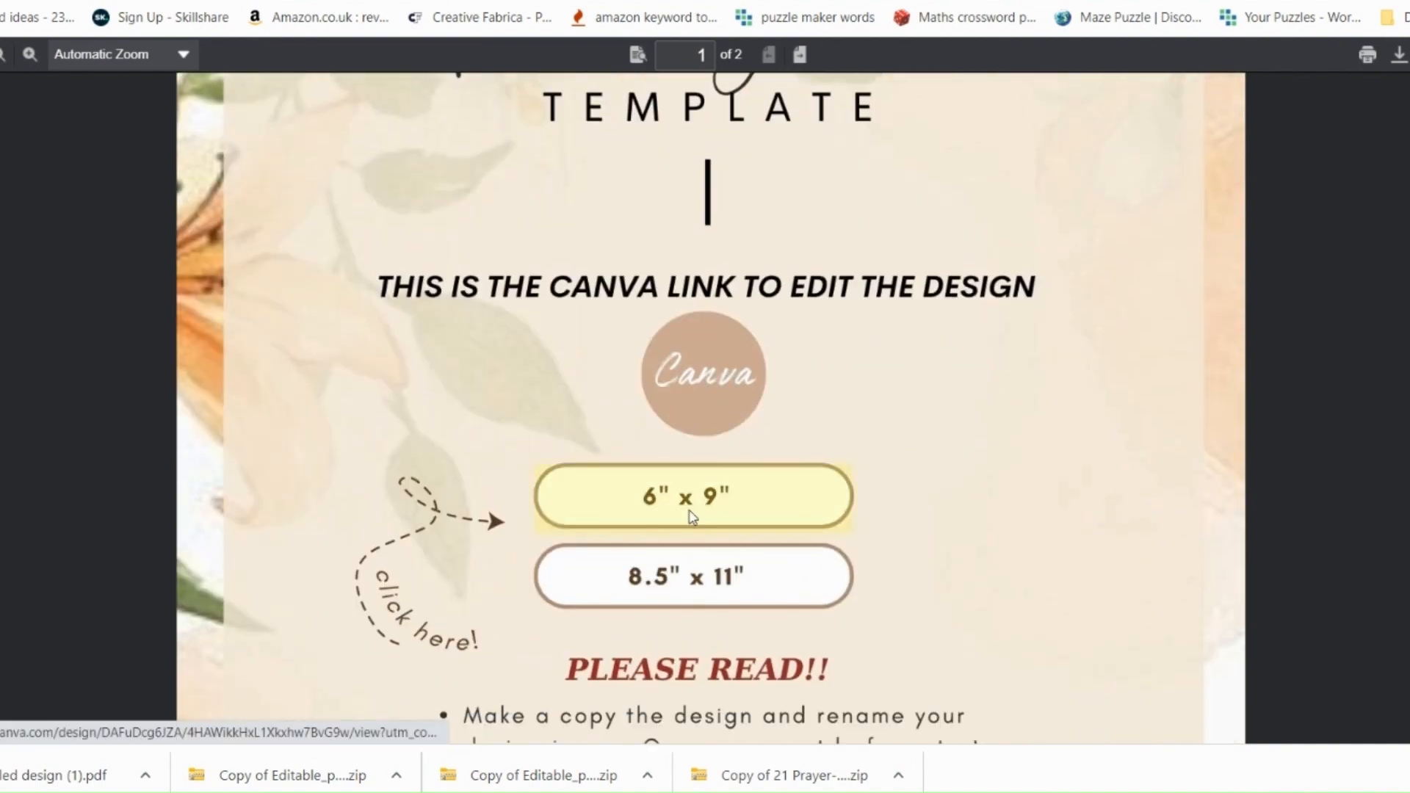
pyautogui.click(691, 516)
pyautogui.click(698, 624)
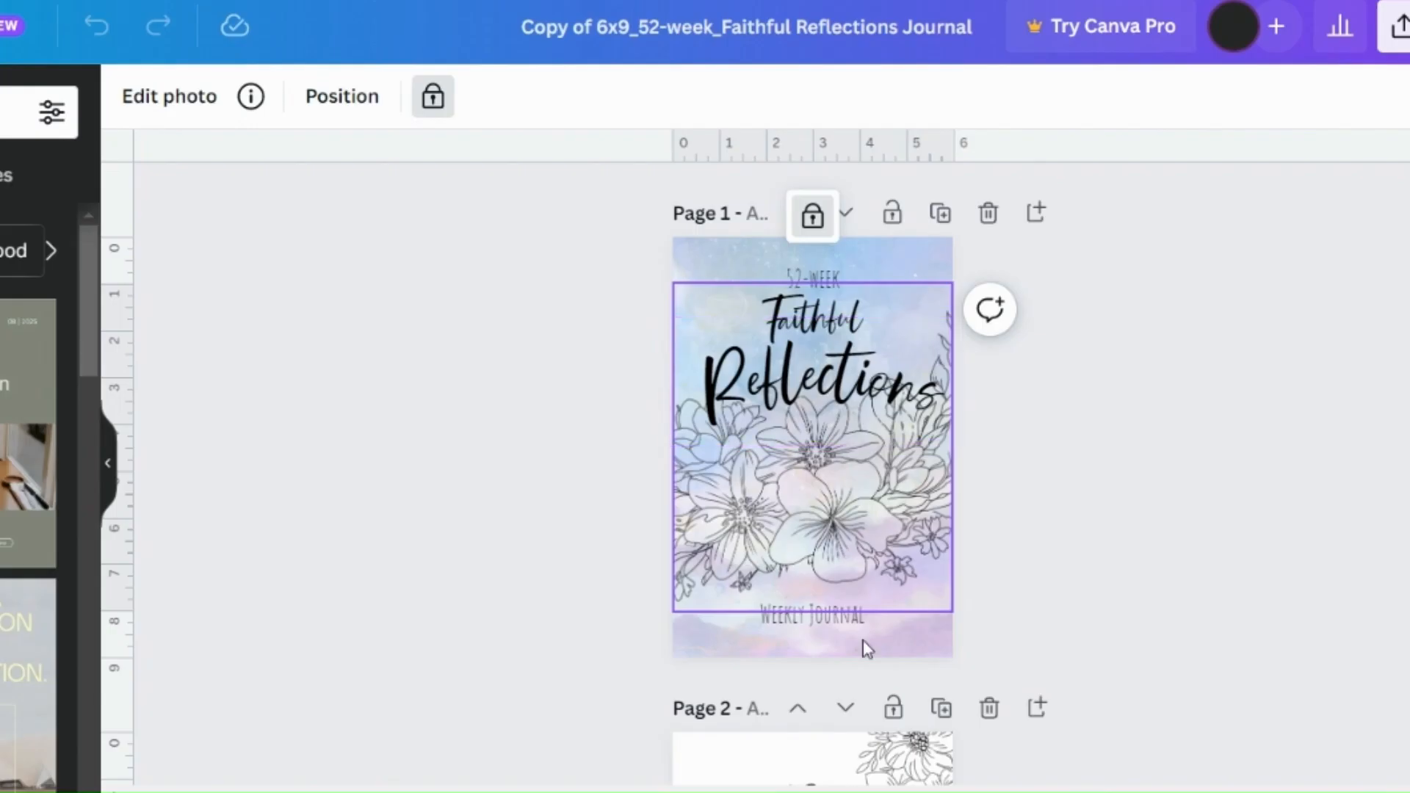
# - Delete the title texts and the floral drawing from page 1 of the Faithful Reflections Journal, keeping only the watercolour background
pyautogui.click(903, 652)
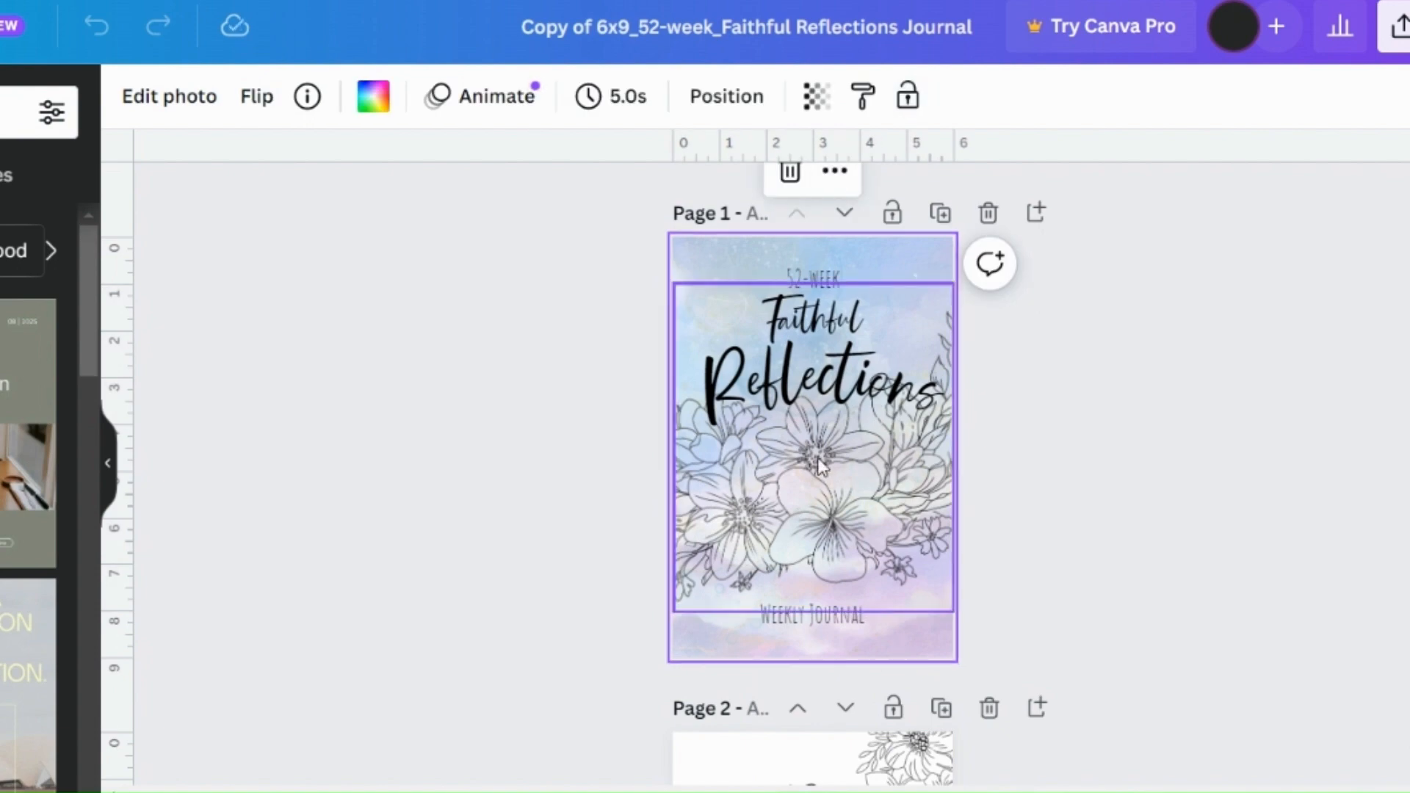
pyautogui.click(857, 488)
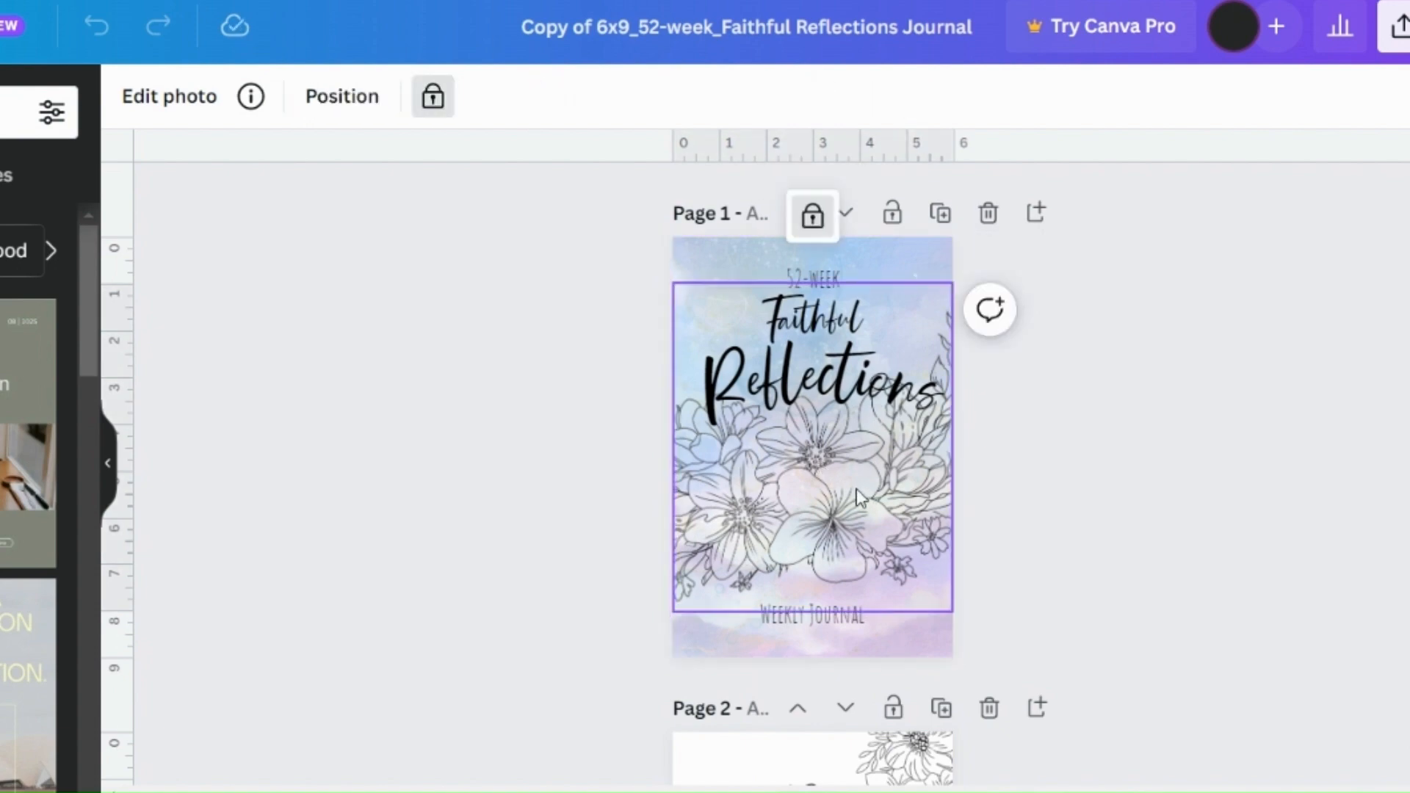
pyautogui.click(1148, 248)
pyautogui.hotkey('ctrl', 'a')
pyautogui.press('Delete')
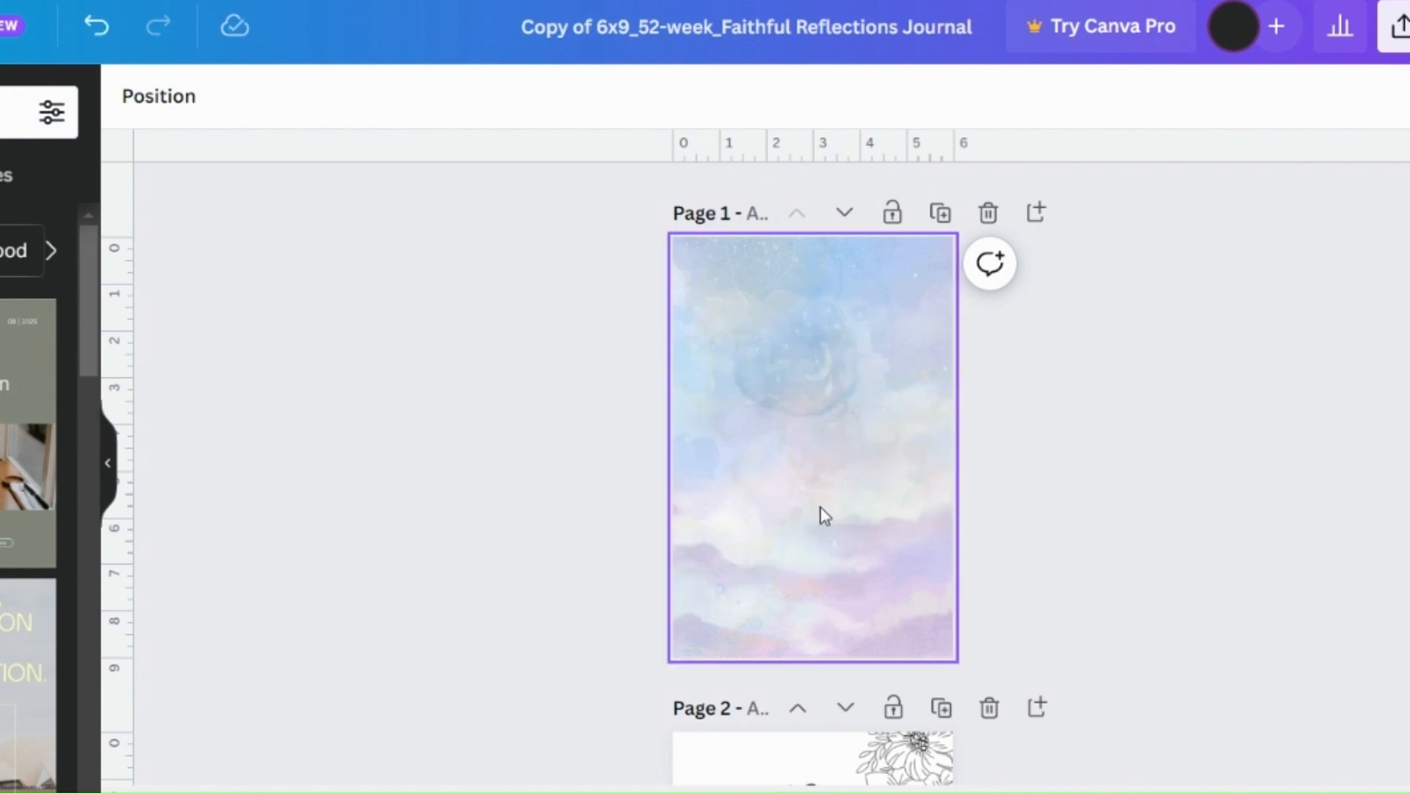
# - Download only page 1, the plain watercolour background, as a PNG
pyautogui.click(828, 549)
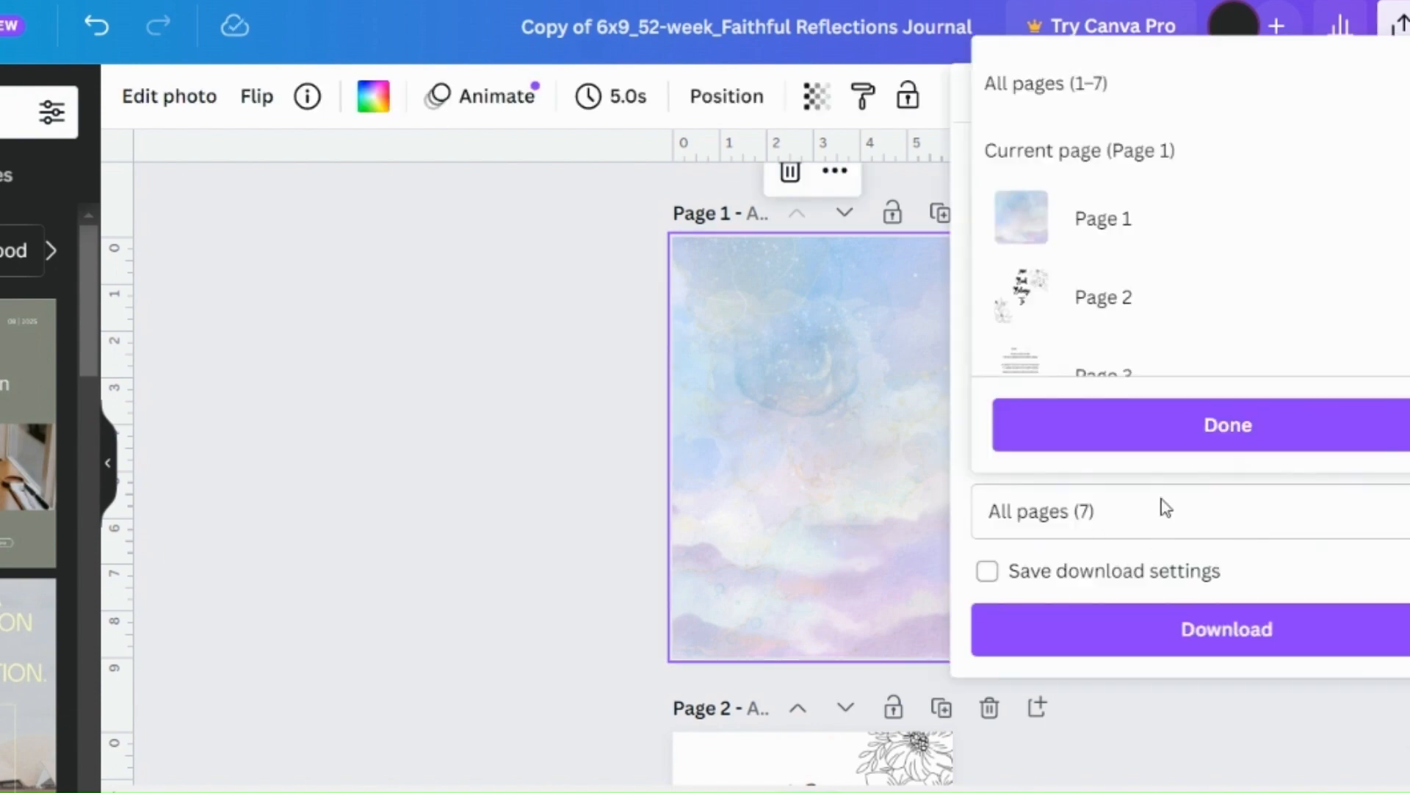
pyautogui.click(1277, 513)
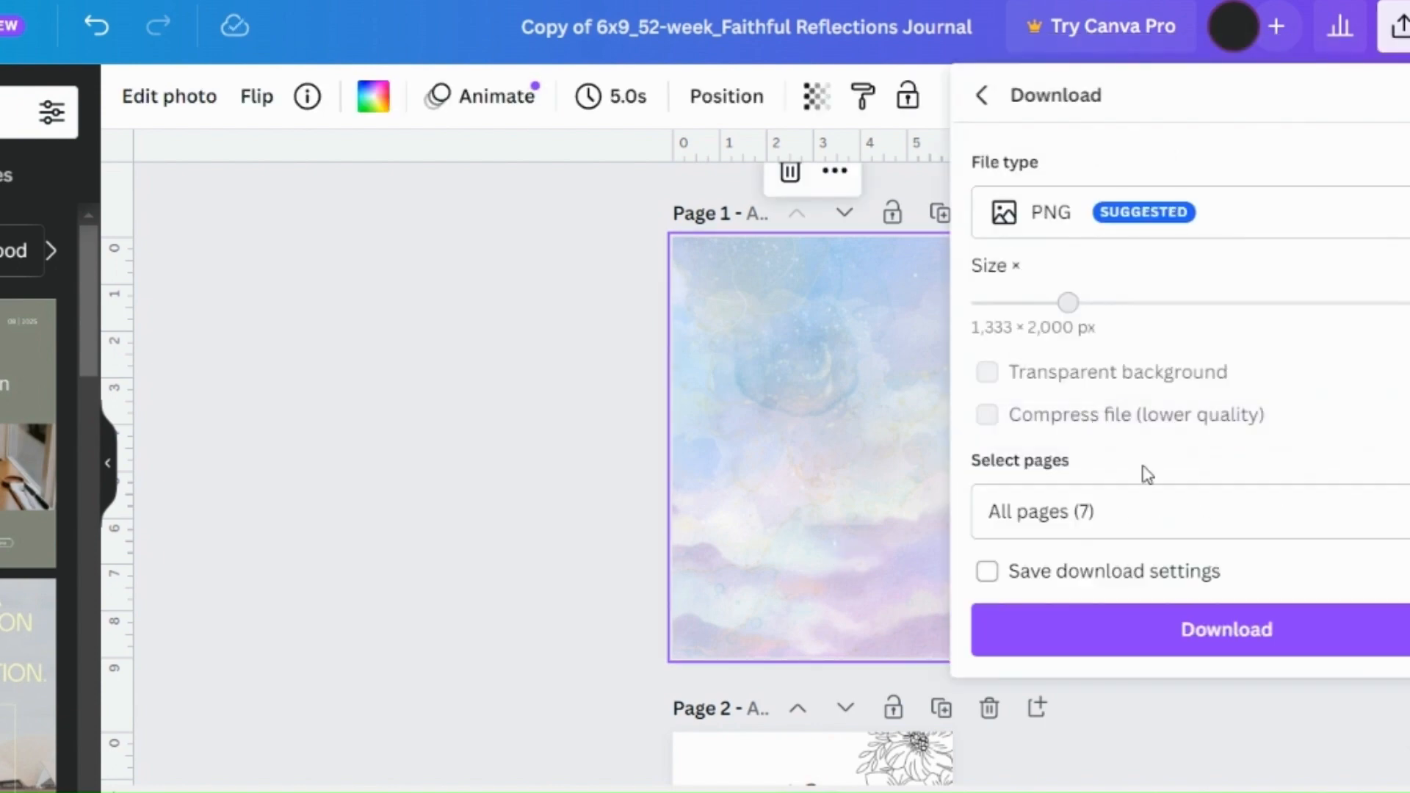
pyautogui.click(1092, 511)
pyautogui.click(1091, 515)
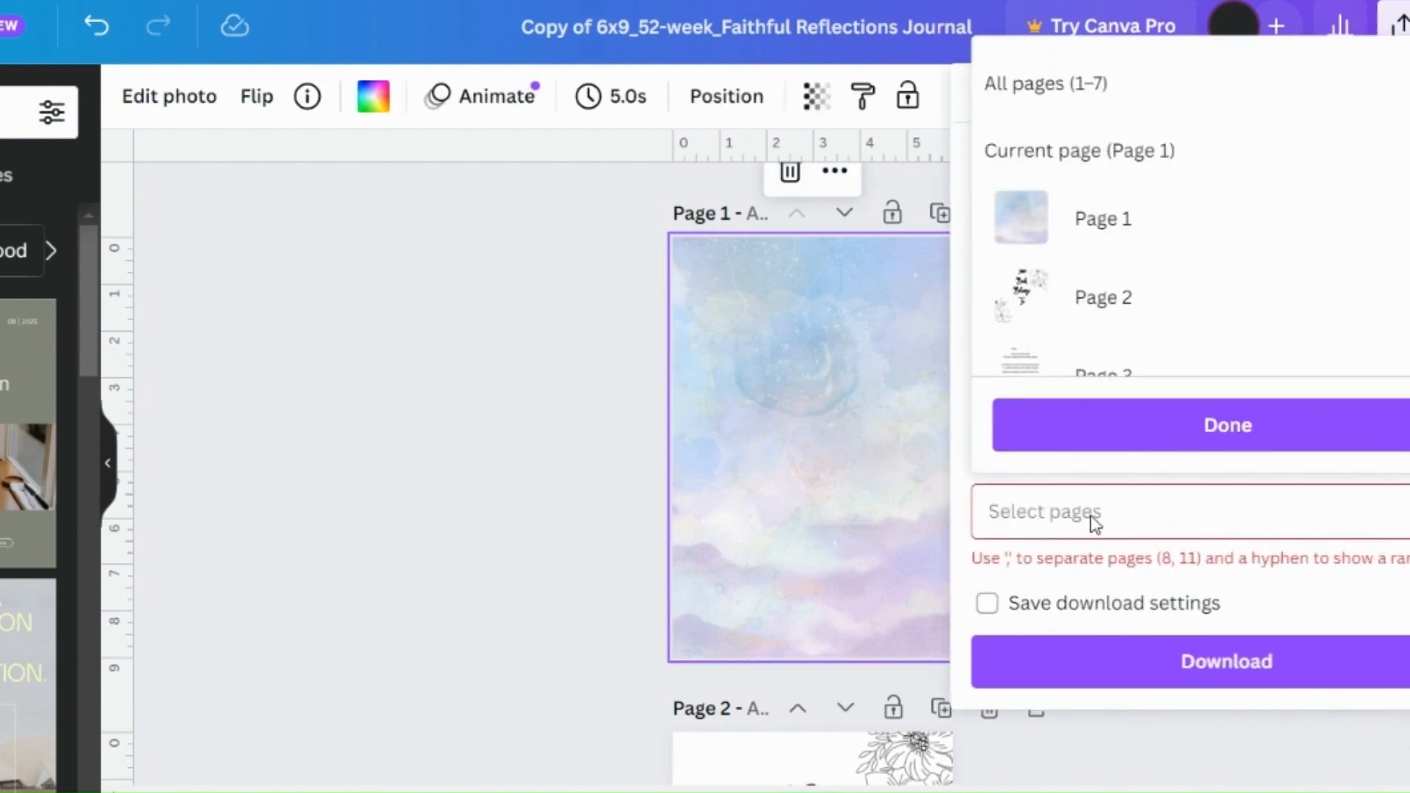
pyautogui.write('1')
pyautogui.press('Return')
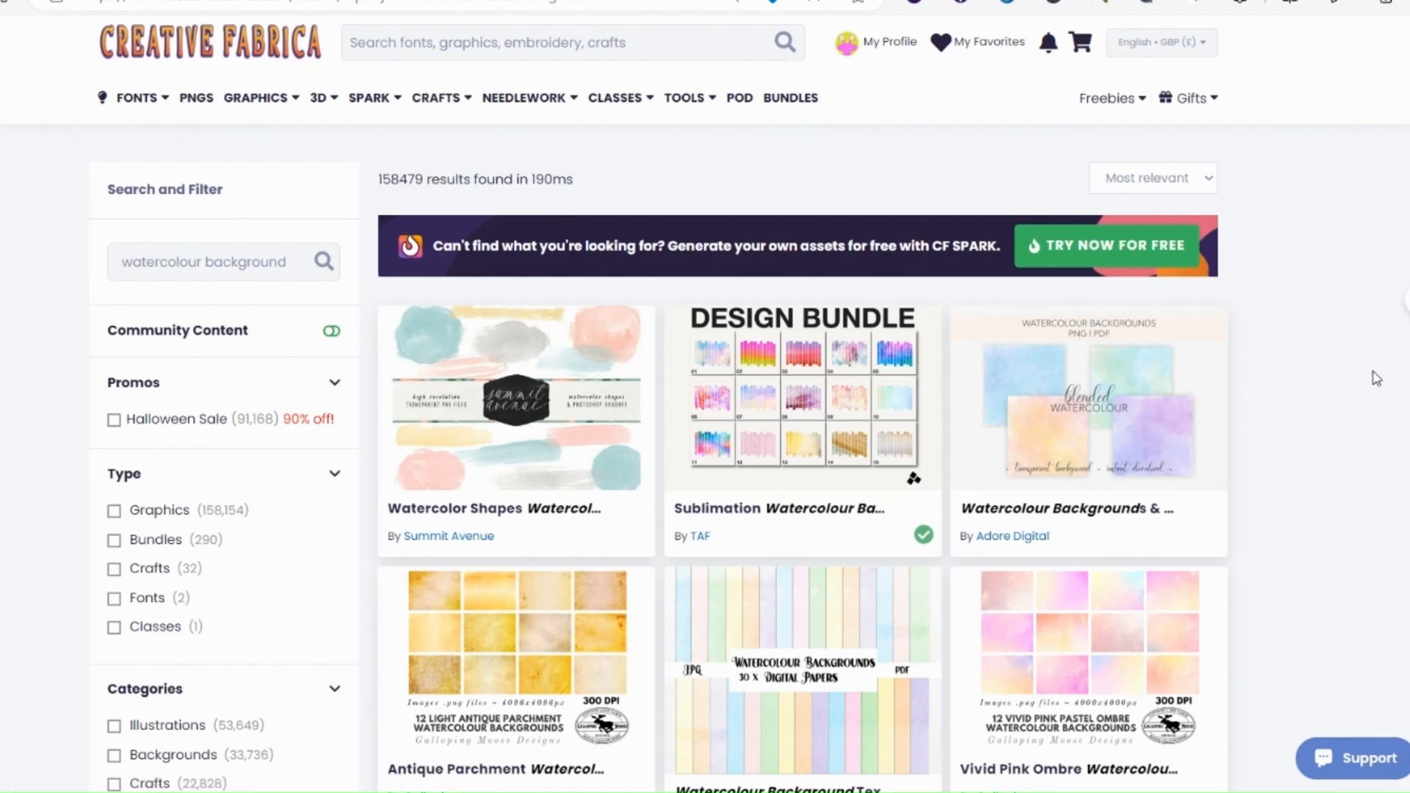
# - Look through Creative Fabrica's results for "watercolour background" as alternative cover backgrounds
pyautogui.scroll(-3, 1375, 378)
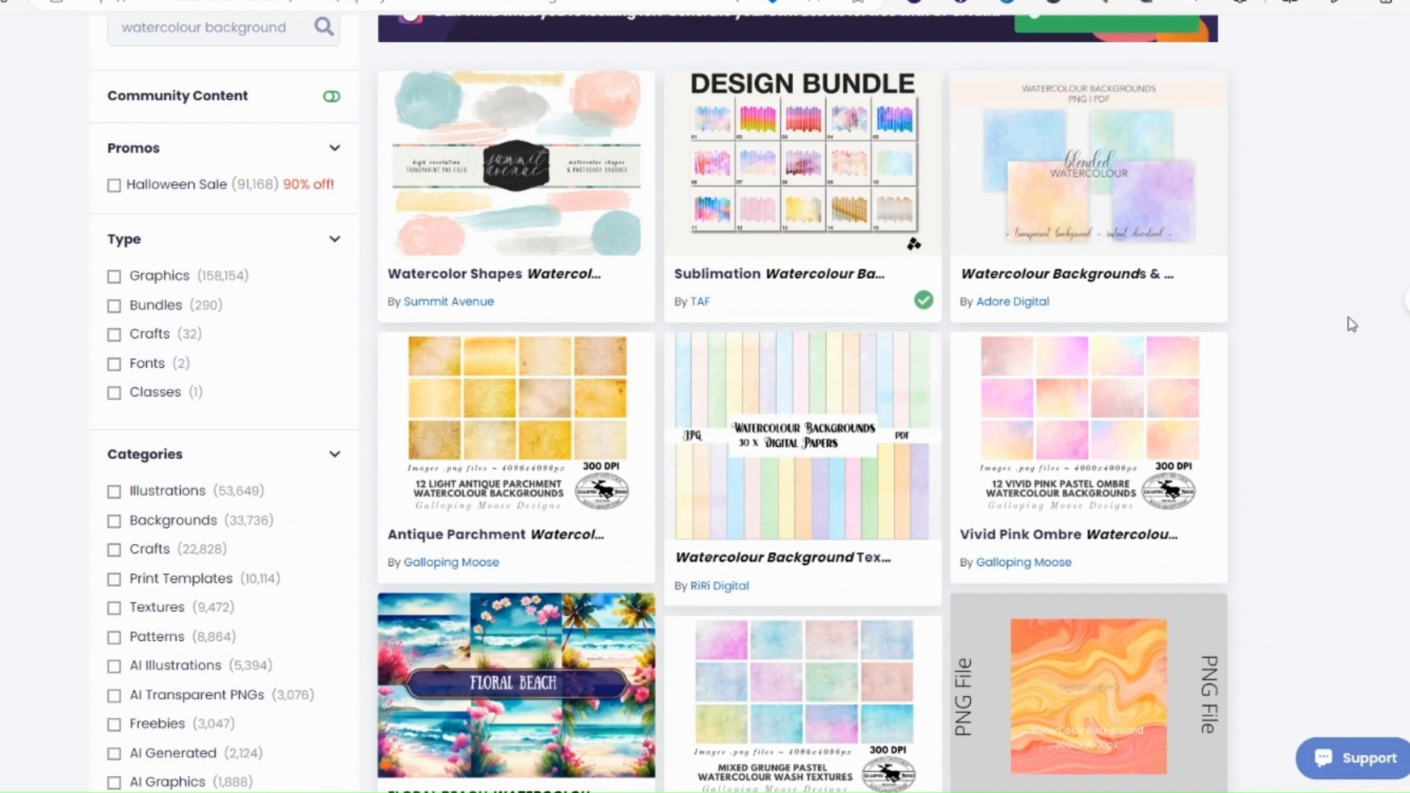
pyautogui.scroll(-3, 1356, 355)
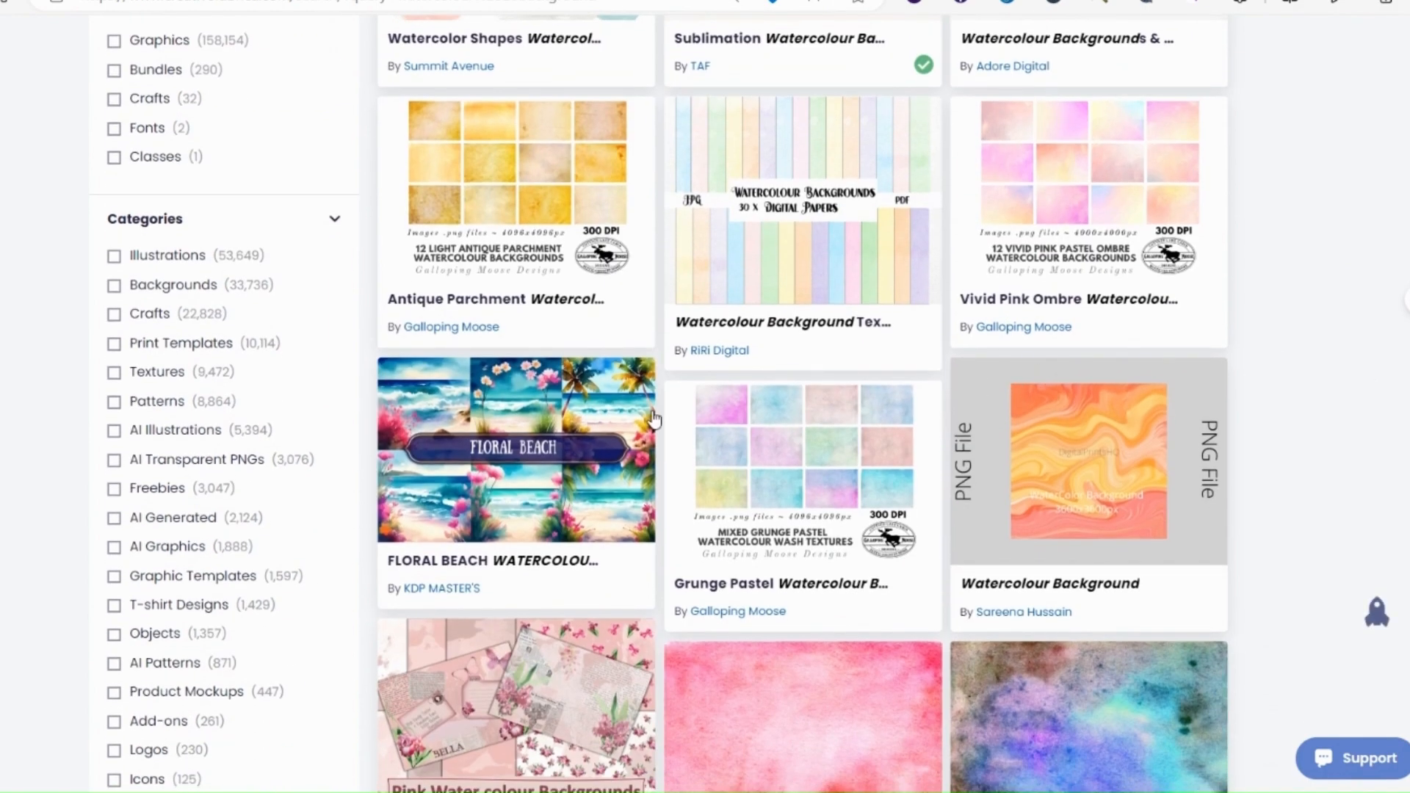
pyautogui.scroll(7, 646, 415)
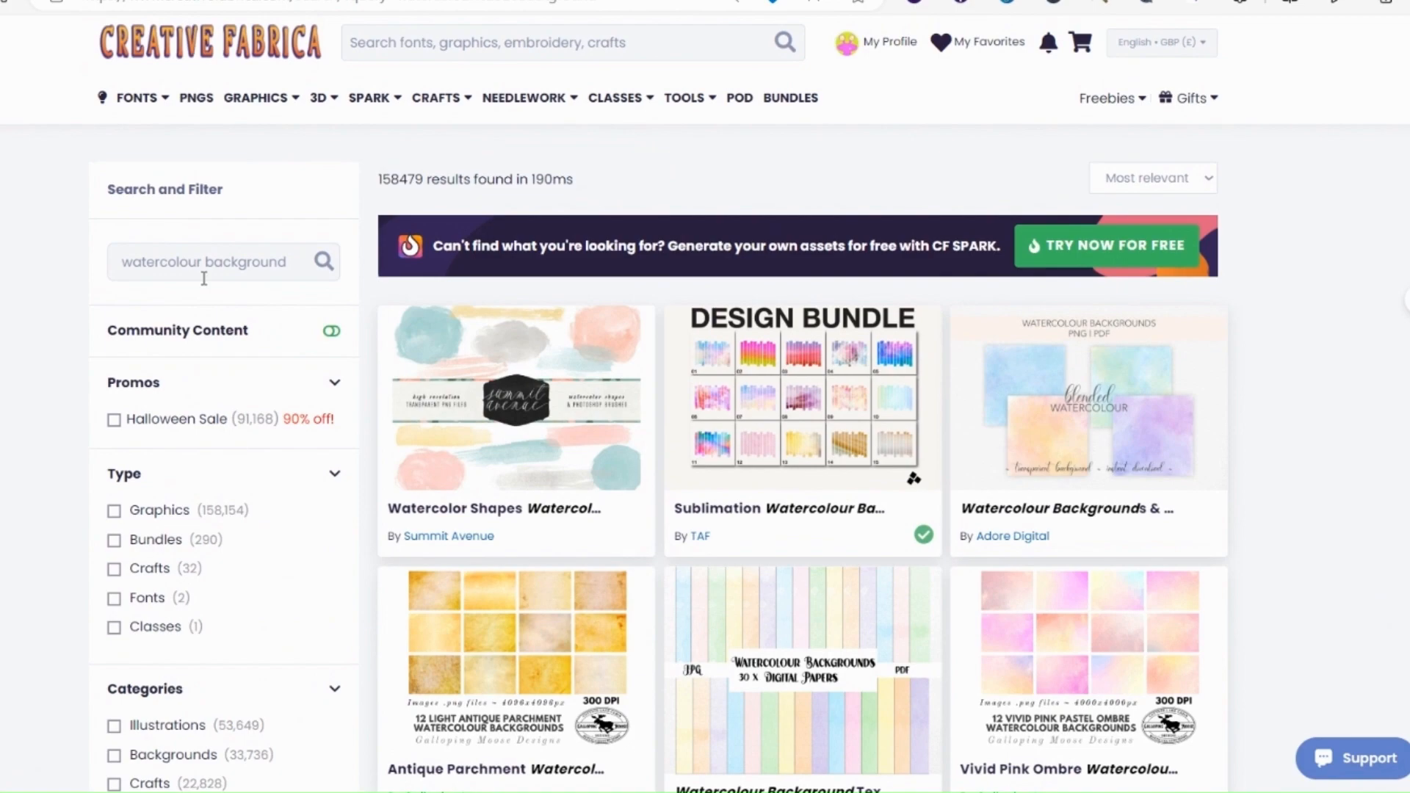
pyautogui.scroll(-10, 661, 492)
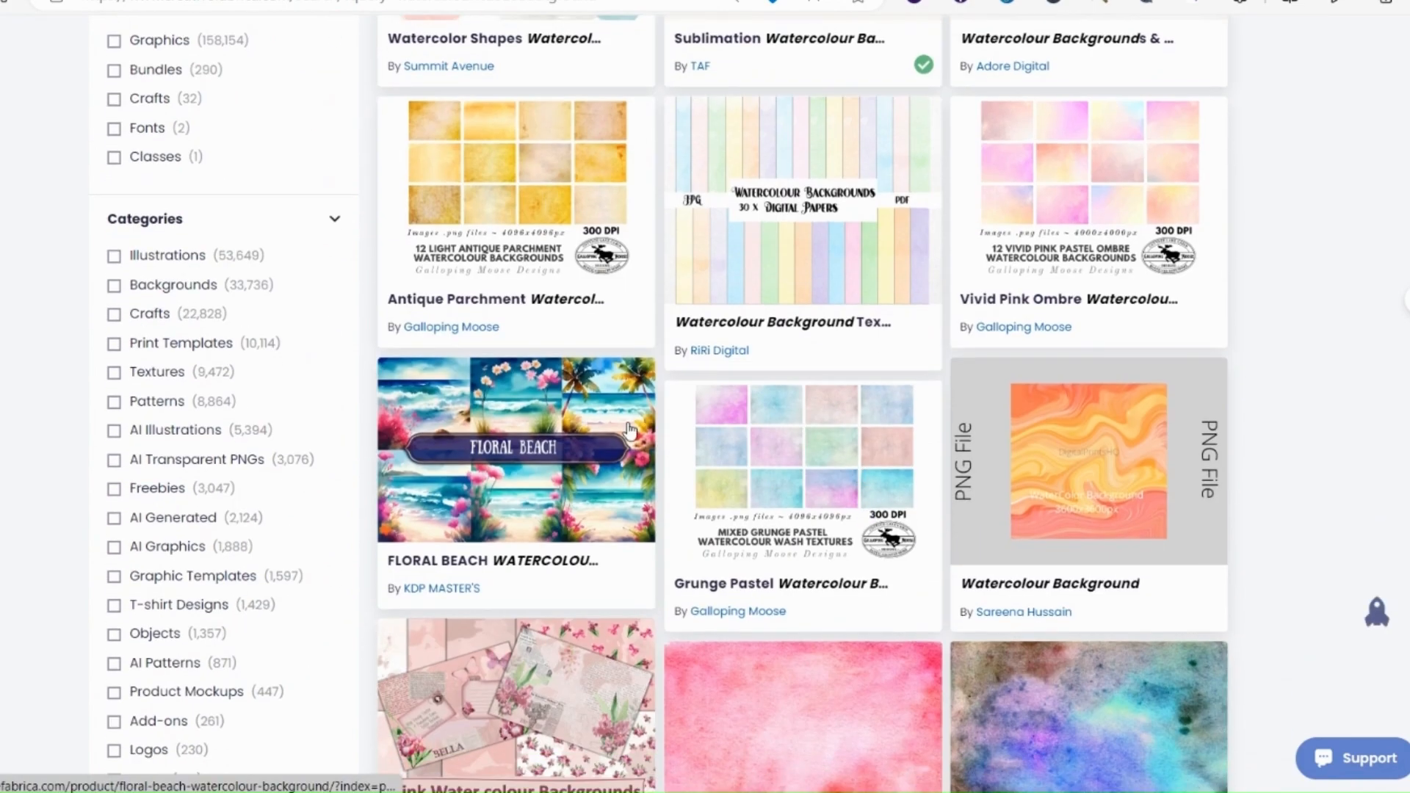
pyautogui.scroll(-7, 873, 589)
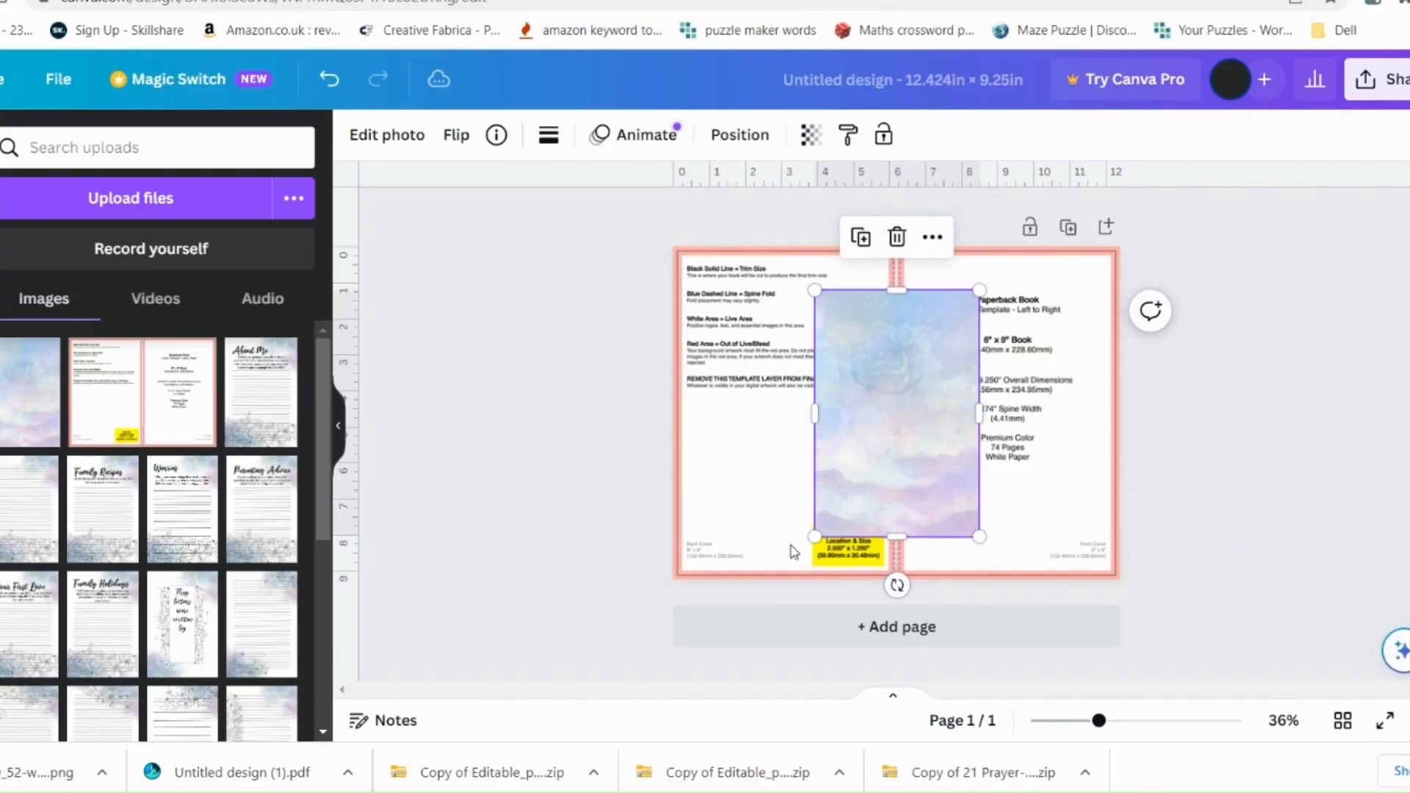
# - In the 12.424 x 9.25 in cover design, enlarge and reposition the watercolour background until it covers the whole template
pyautogui.moveTo(814, 537); pyautogui.dragTo(556, 657)
pyautogui.moveTo(805, 470); pyautogui.dragTo(796, 409)
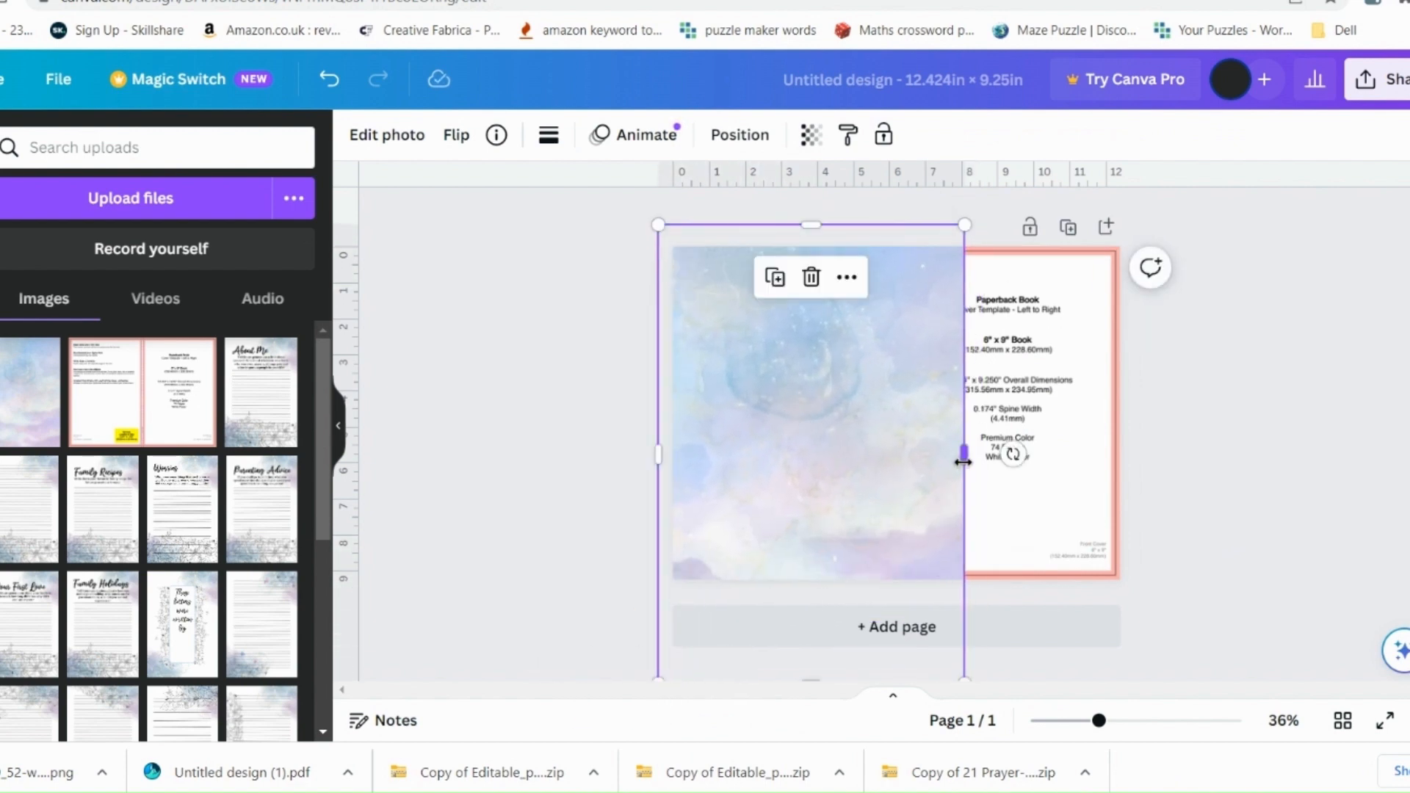
pyautogui.moveTo(963, 457); pyautogui.dragTo(1185, 454)
pyautogui.moveTo(894, 492); pyautogui.dragTo(873, 486)
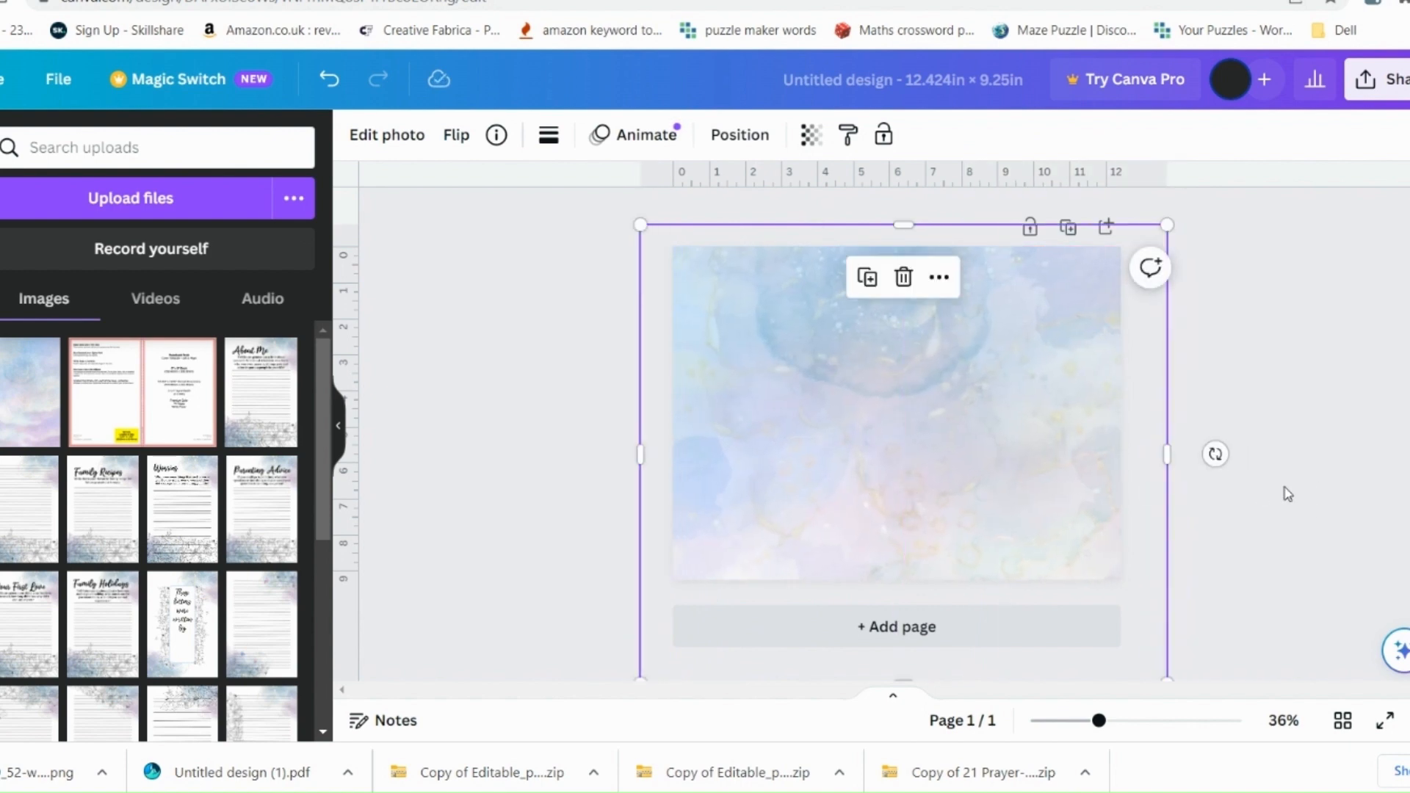
pyautogui.click(1291, 491)
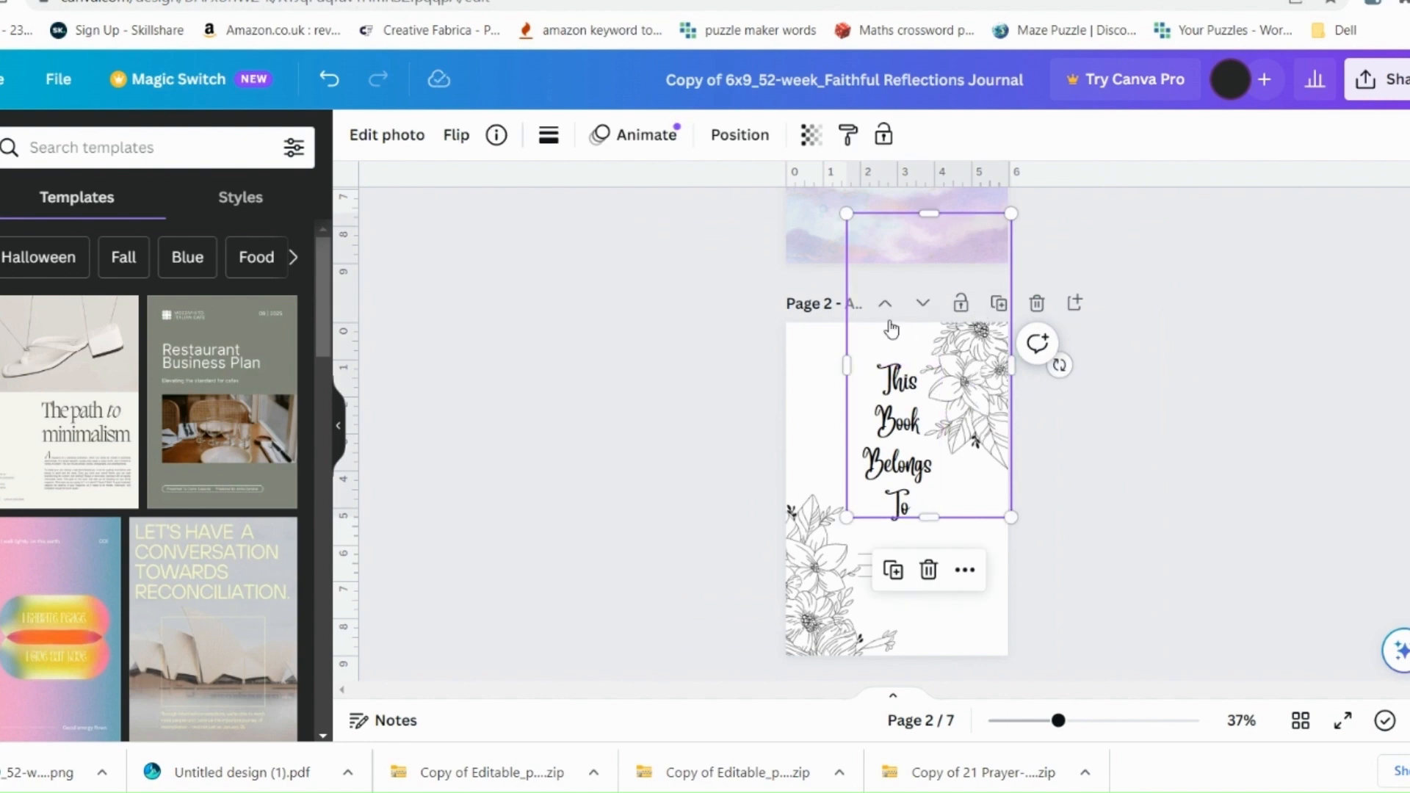
# - Copy the line-art flowers from page 2 of the Faithful Reflections Journal into the cover and place them at the front cover's upper-right and lower-left edges
pyautogui.click(820, 566)
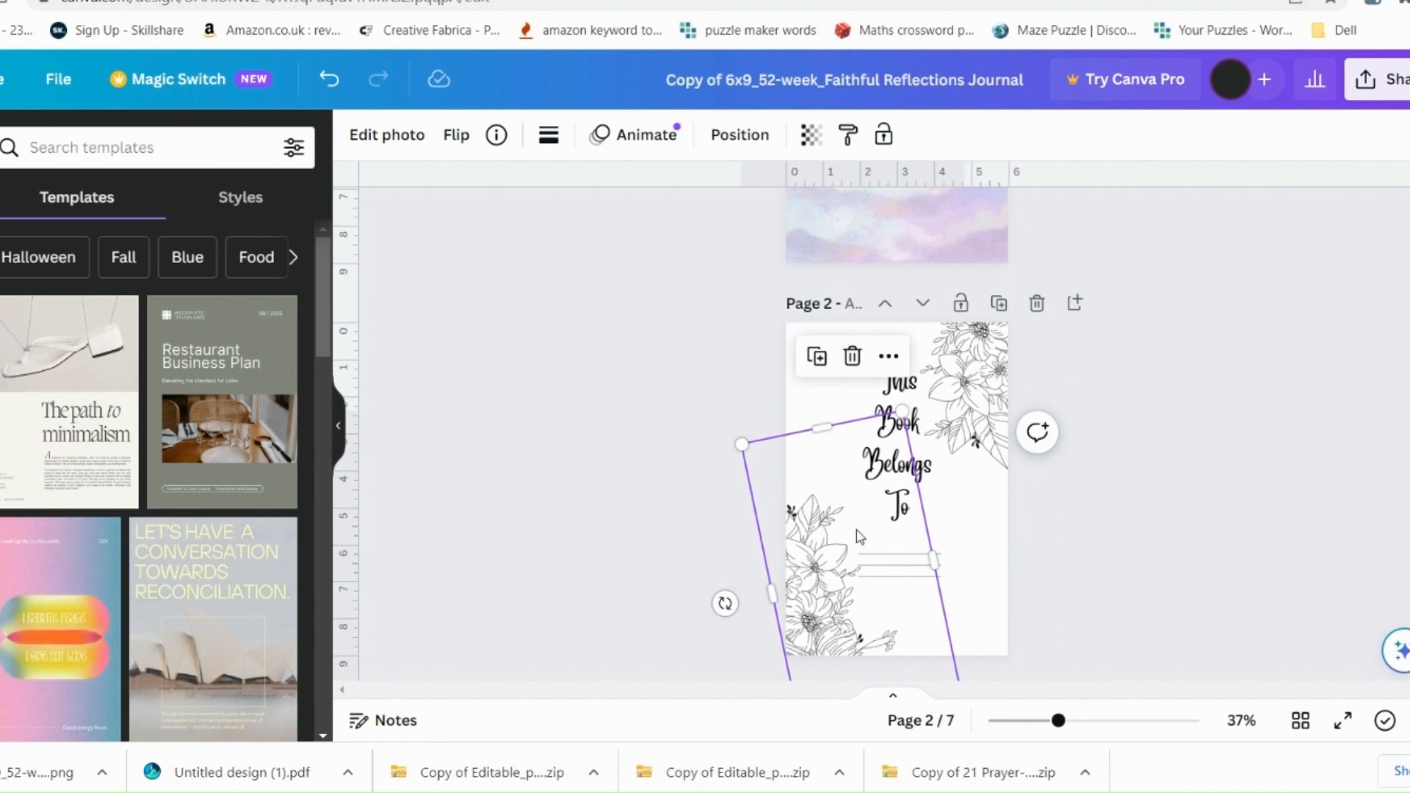
pyautogui.moveTo(963, 400); pyautogui.dragTo(1038, 400)
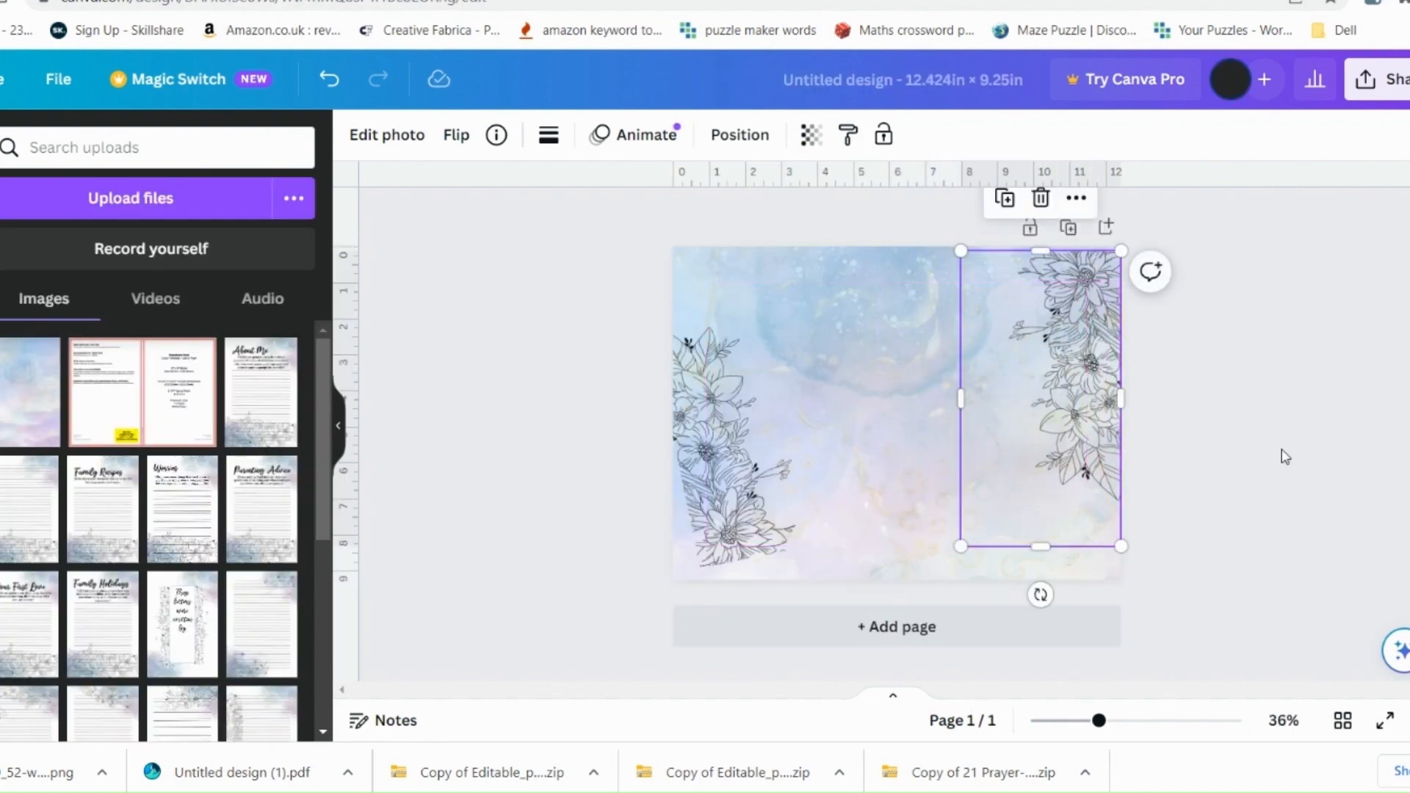
pyautogui.click(815, 489)
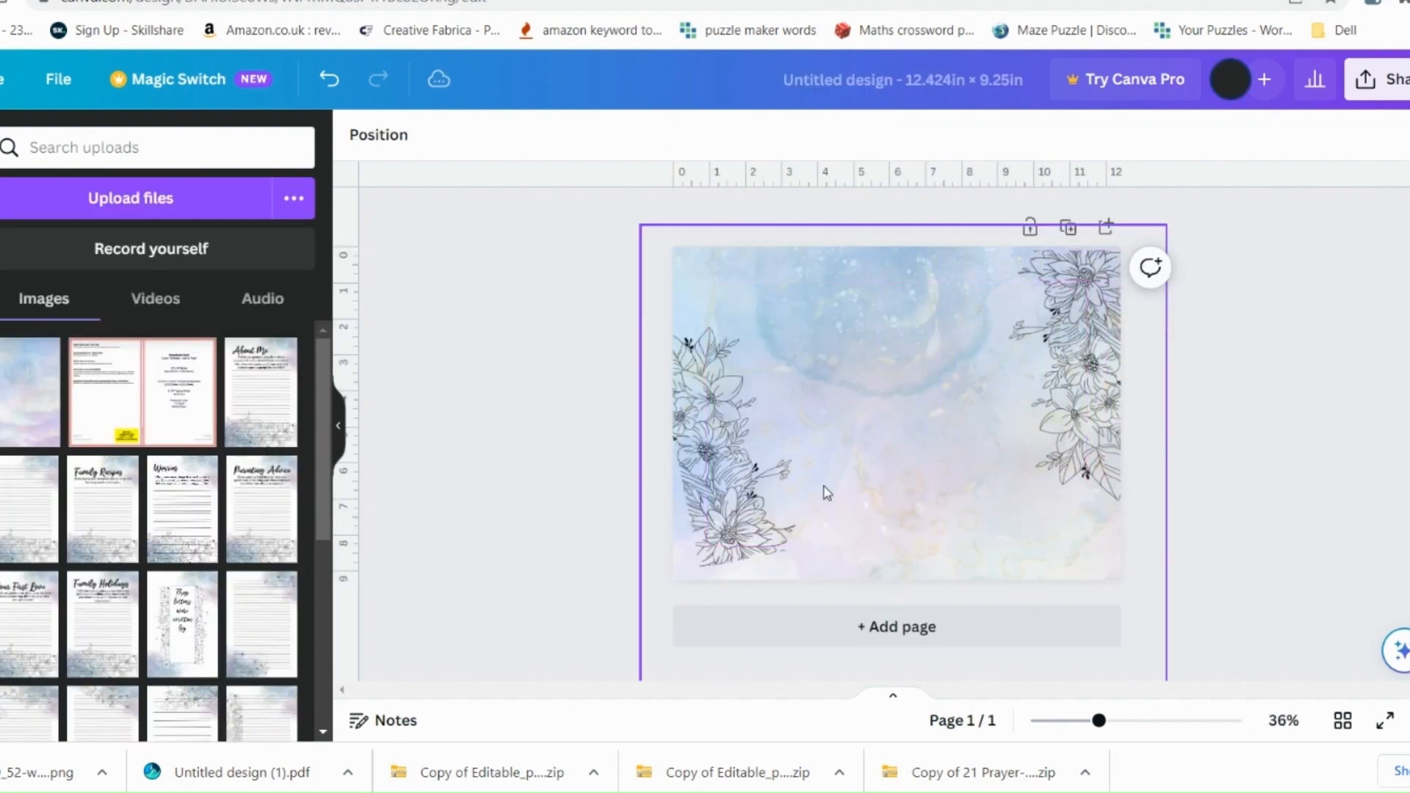
pyautogui.moveTo(751, 503); pyautogui.dragTo(979, 546)
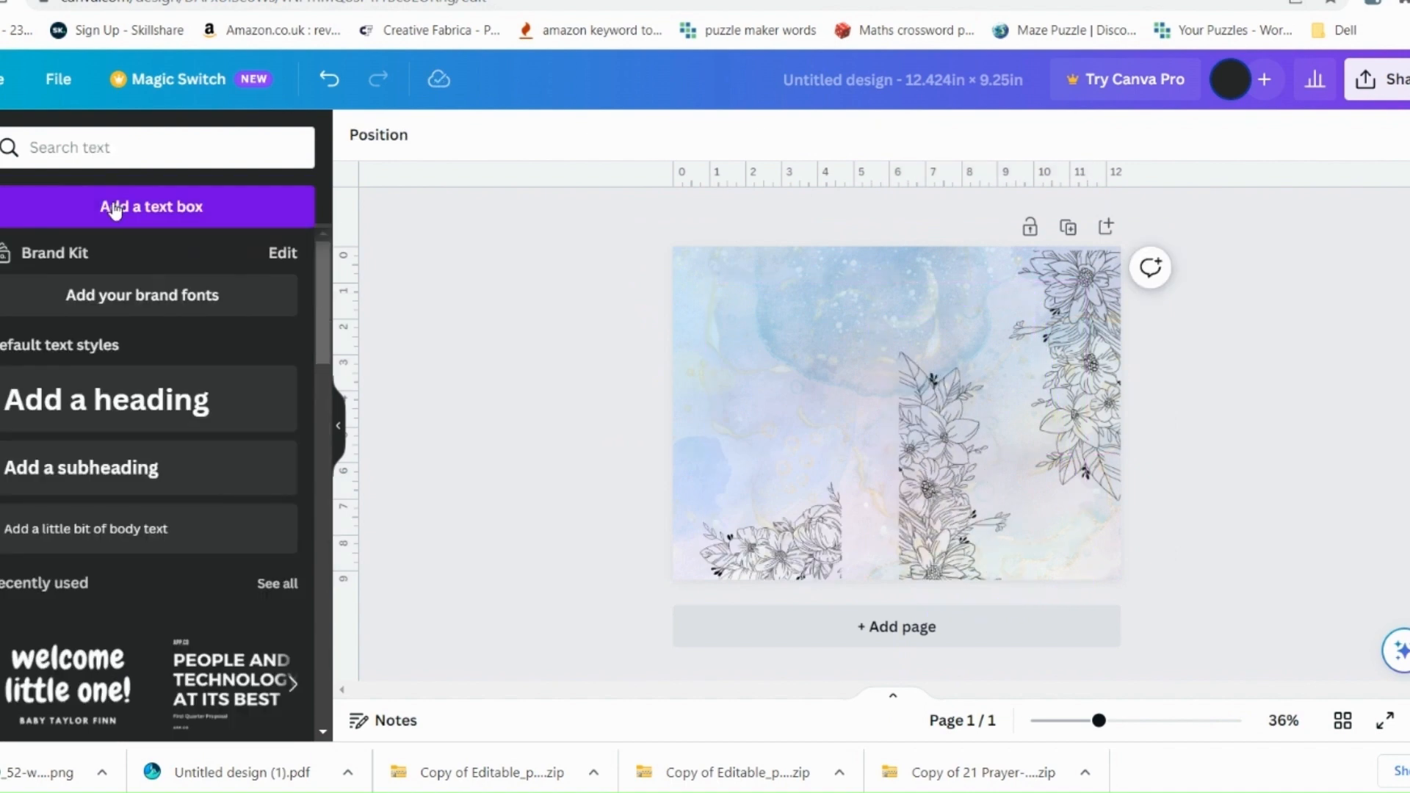
# - Add the title "Echoes Across Time Letters To Future Generations" on the front cover in a large black script font
pyautogui.click(114, 209)
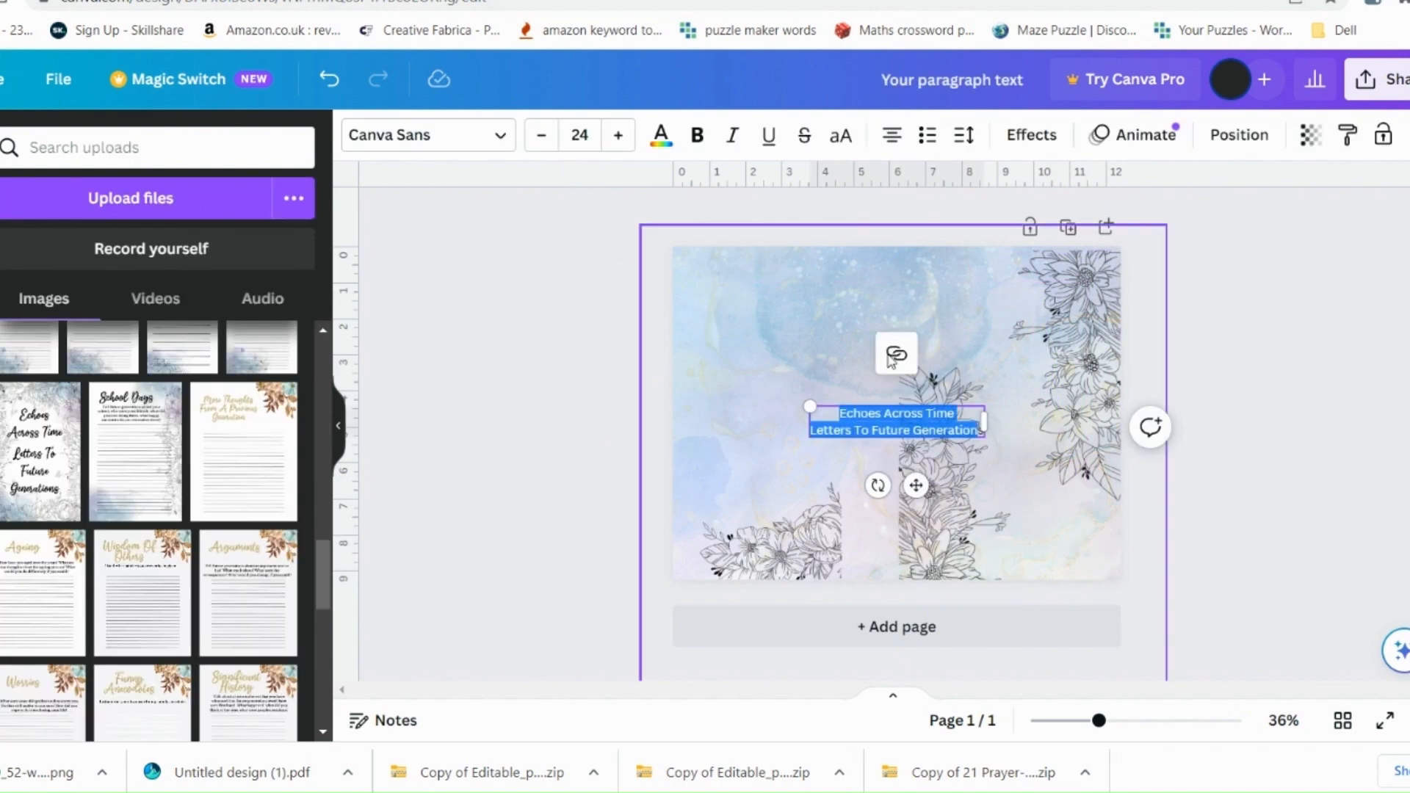
pyautogui.click(494, 146)
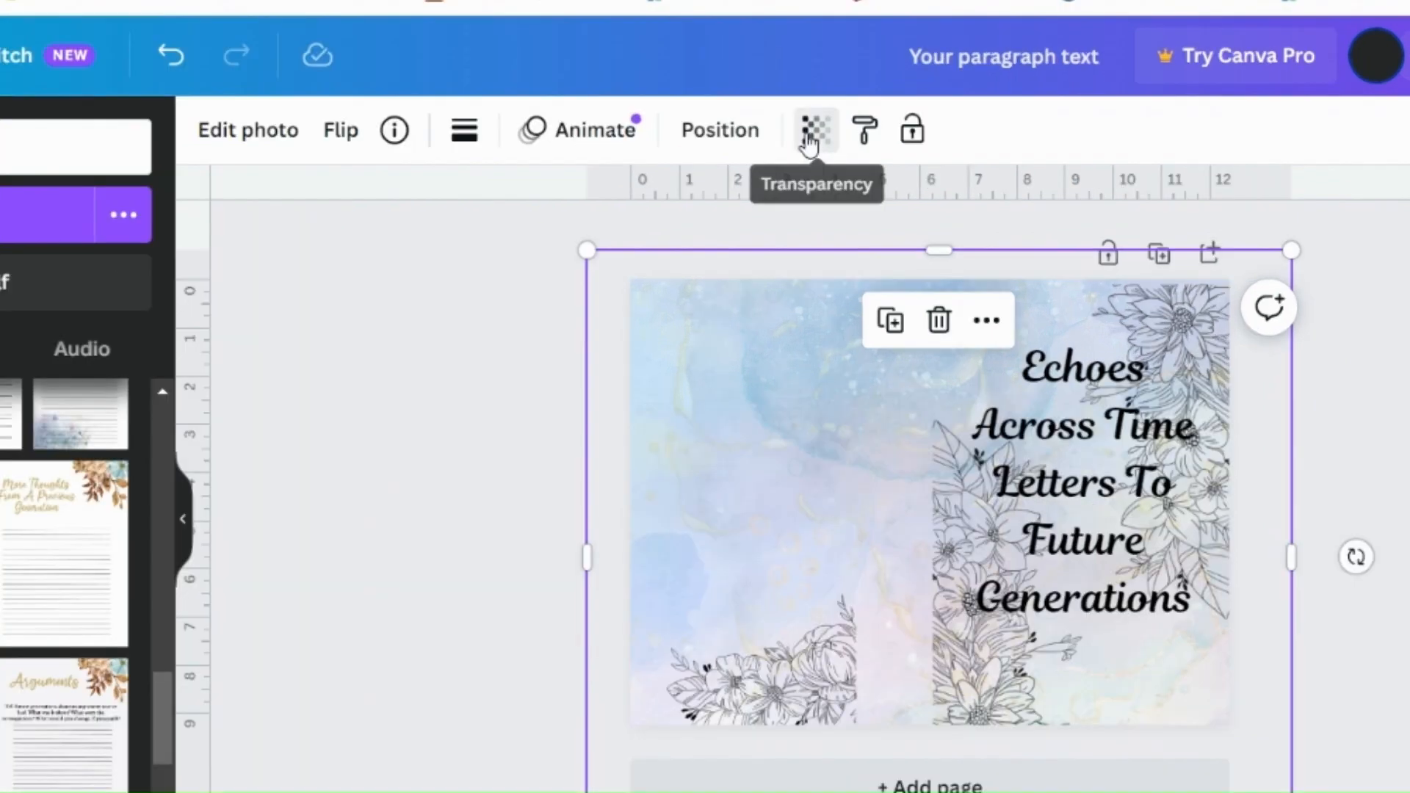
# - Set the watercolour background's transparency to 31 to reveal the KDP template guides beneath it
pyautogui.click(861, 145)
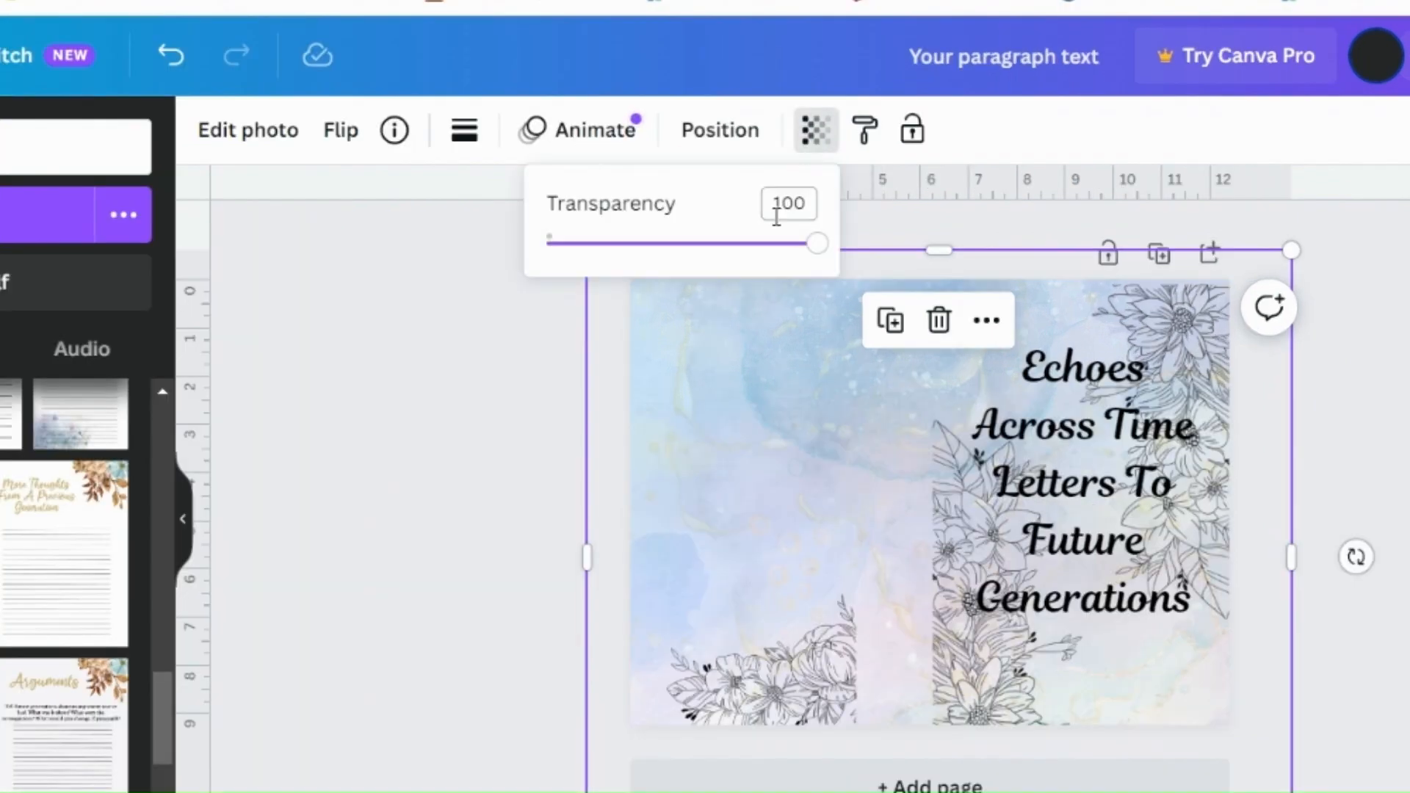
pyautogui.moveTo(815, 244); pyautogui.dragTo(628, 246)
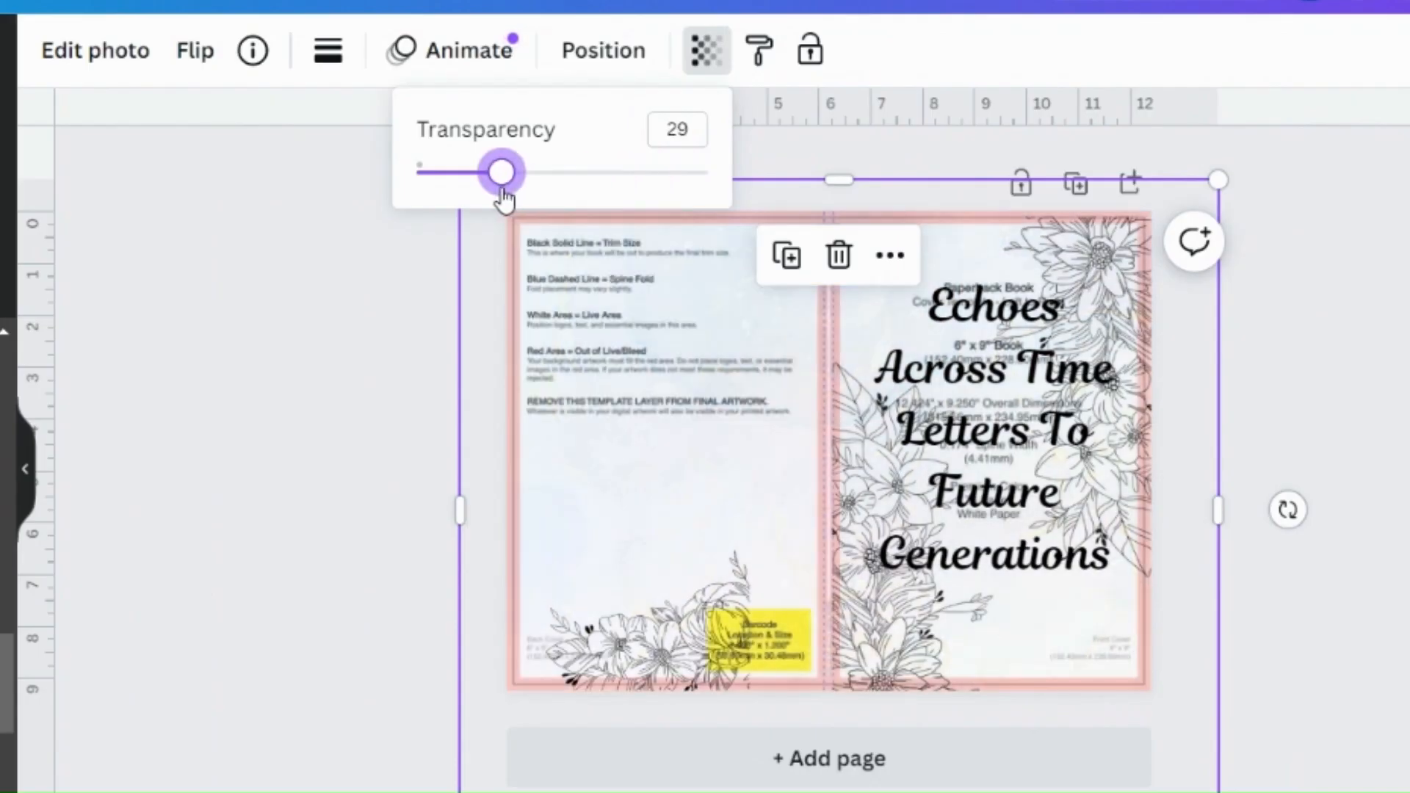
pyautogui.moveTo(504, 197); pyautogui.dragTo(511, 202)
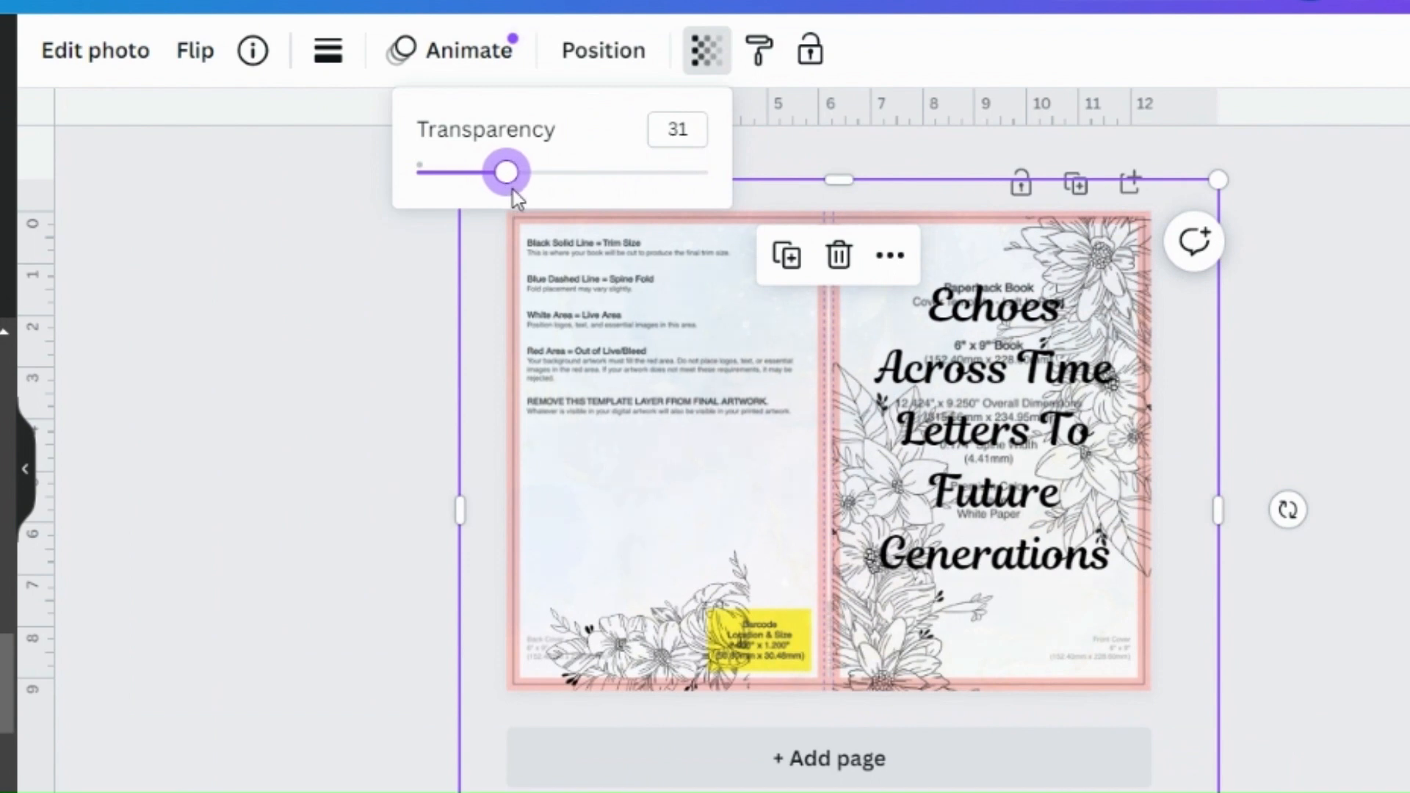
# - Shift the front cover title slightly closer to the spine
pyautogui.click(1406, 464)
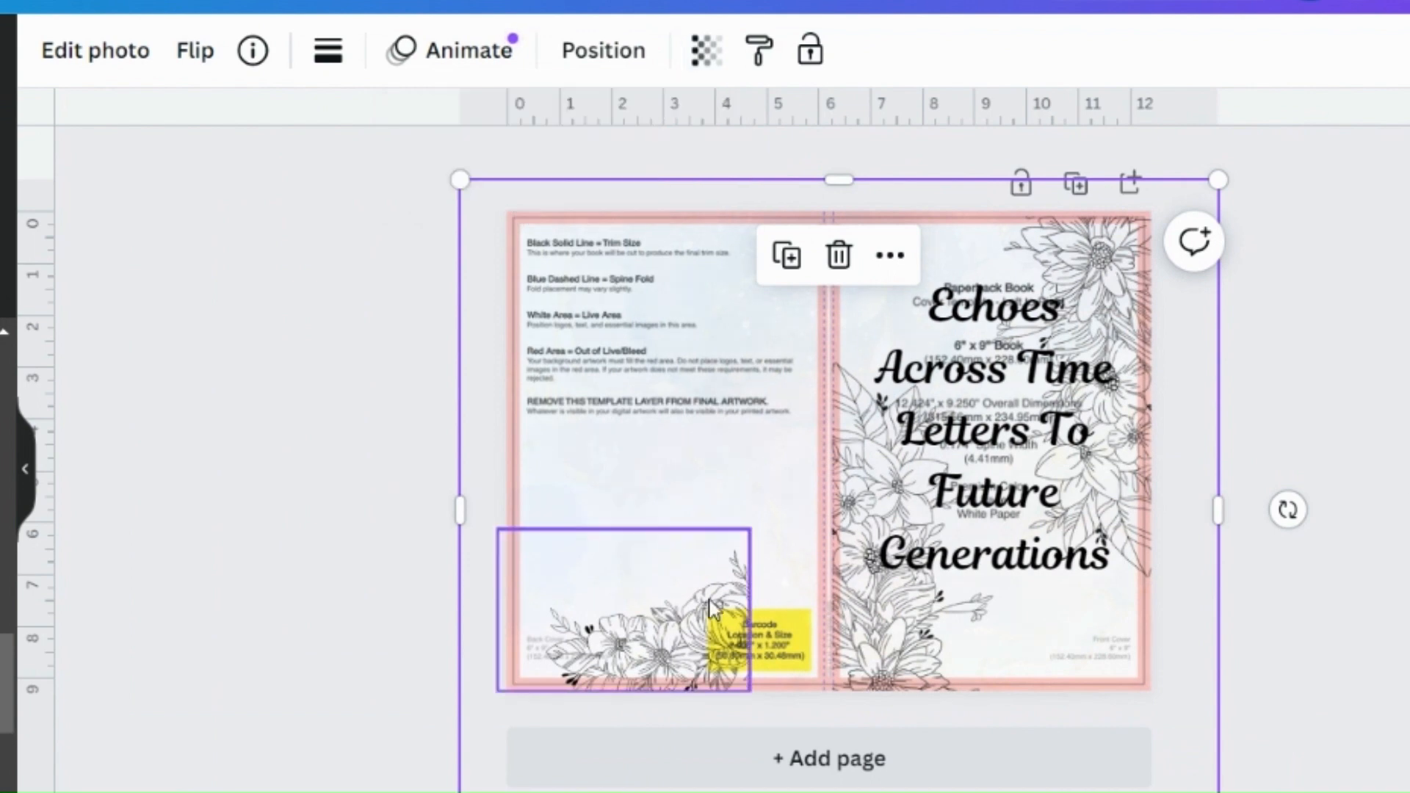
pyautogui.click(997, 461)
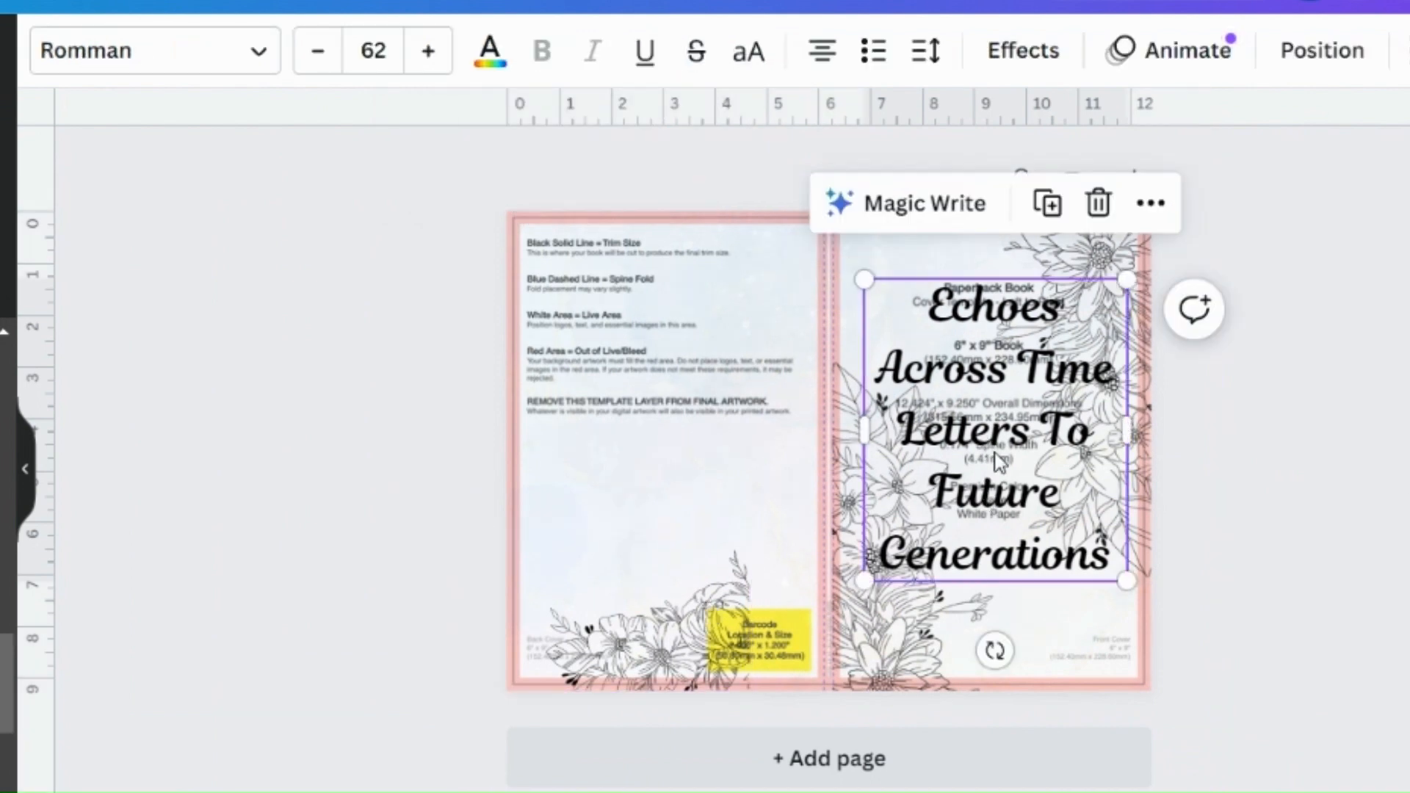
pyautogui.moveTo(999, 463); pyautogui.dragTo(988, 454)
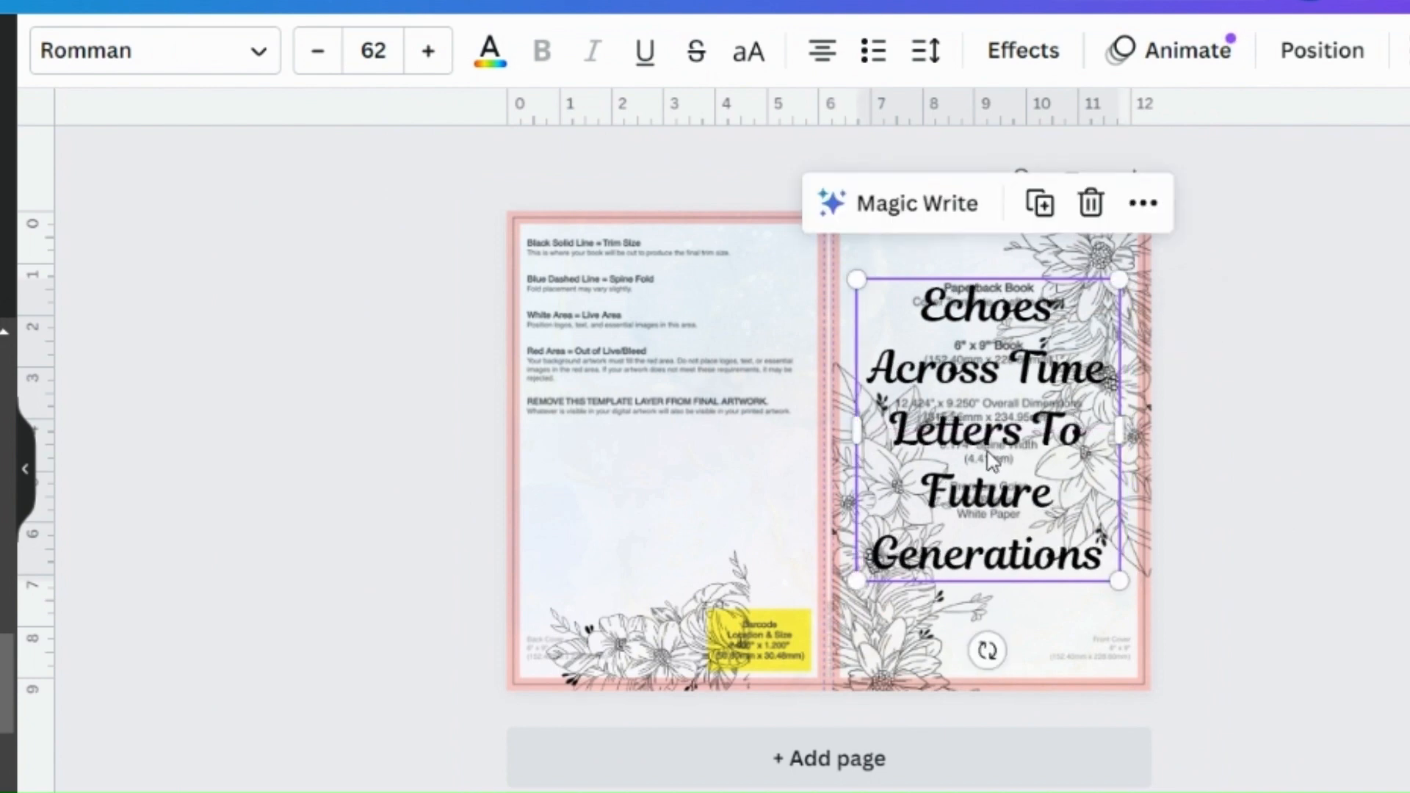
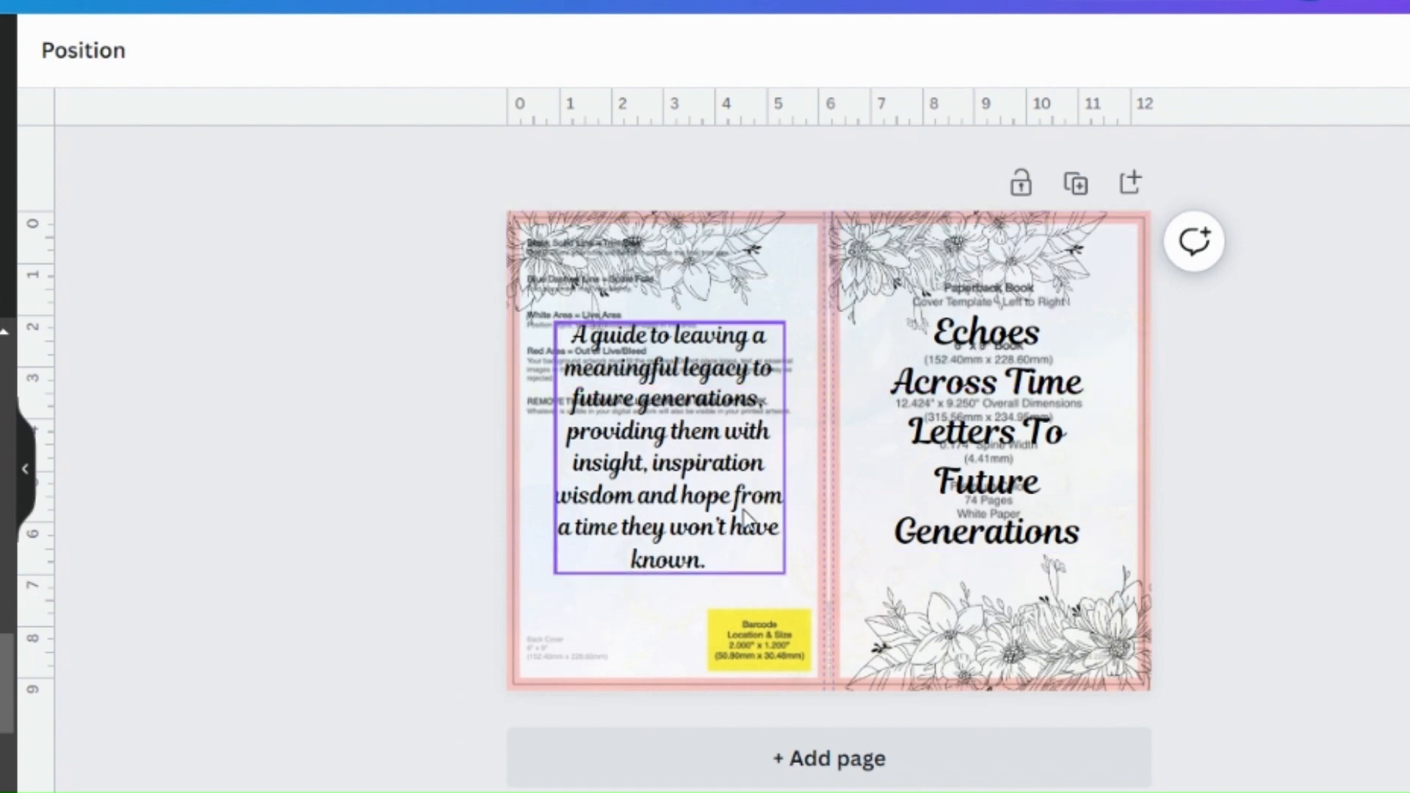
# - Restore the watercolour background to full opacity so it hides the KDP template guides
pyautogui.click(562, 654)
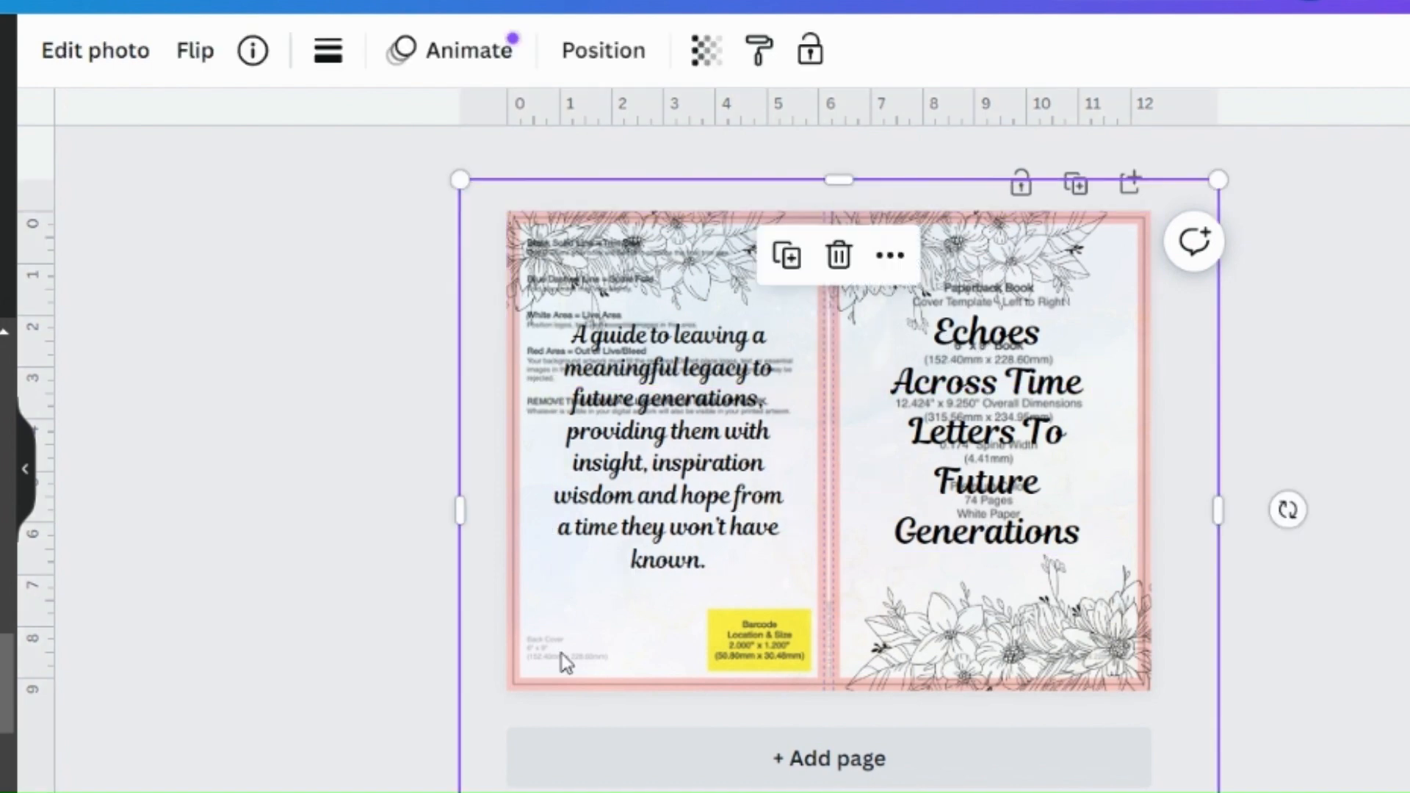
pyautogui.click(688, 68)
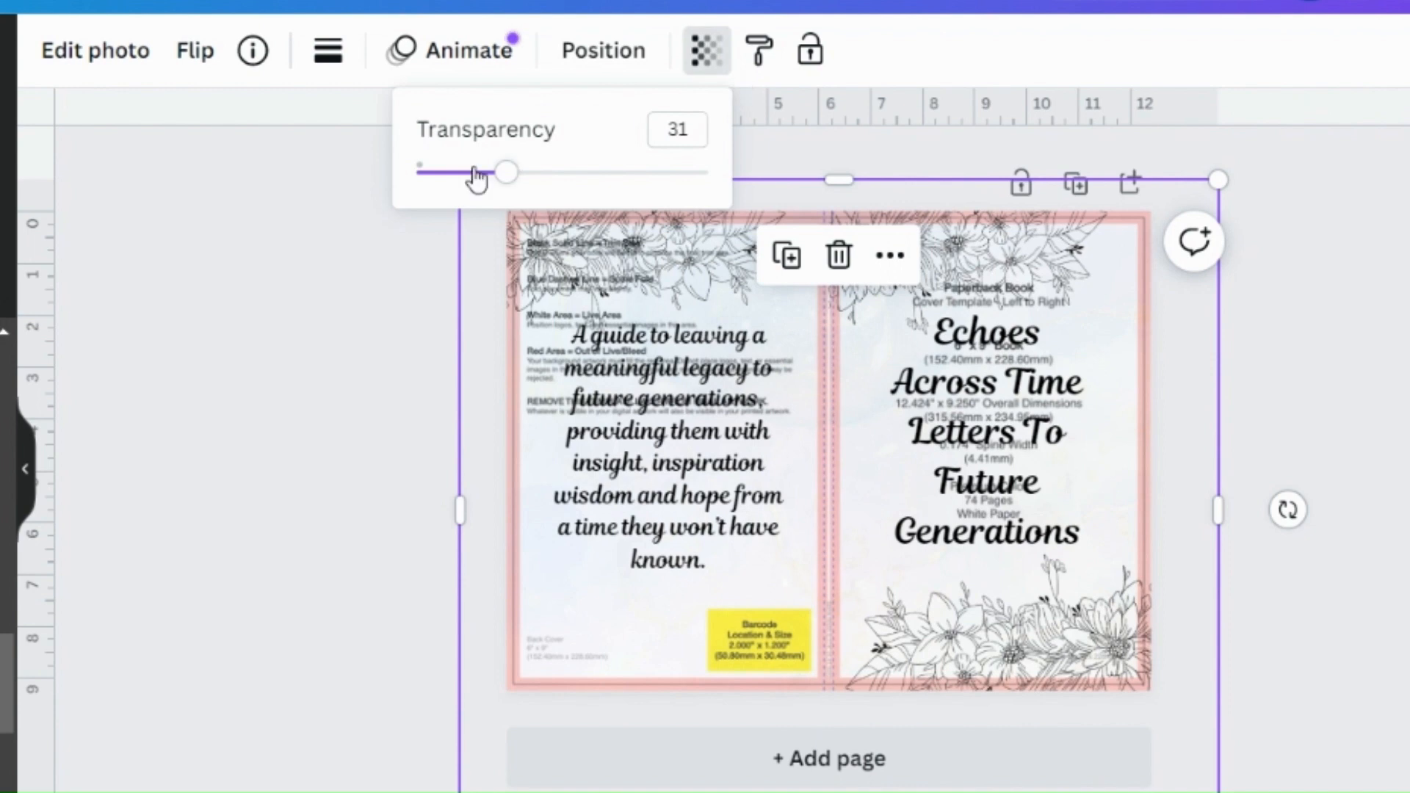
pyautogui.moveTo(500, 178); pyautogui.dragTo(799, 211)
pyautogui.press('Escape')
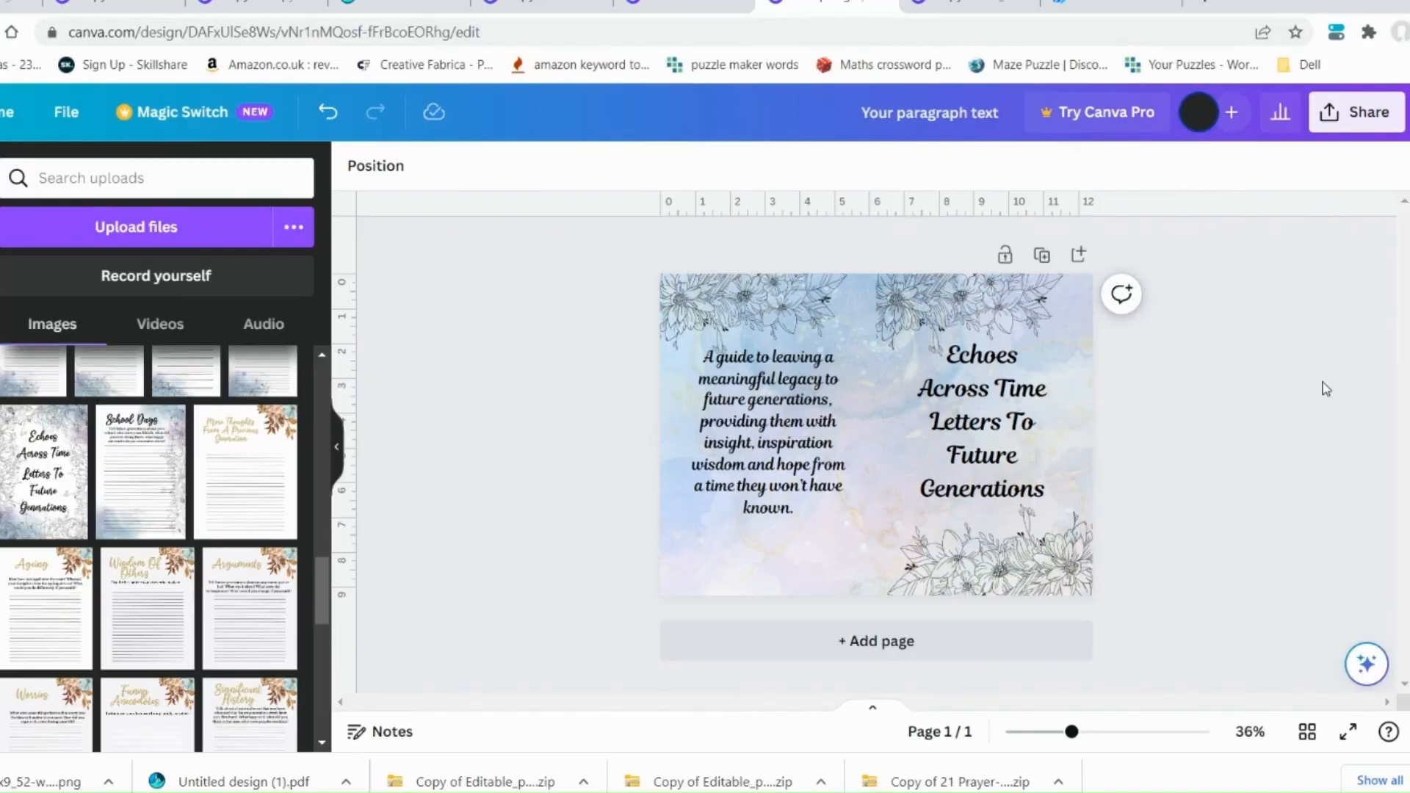
# - Try another text colour on the front cover title
pyautogui.click(1014, 412)
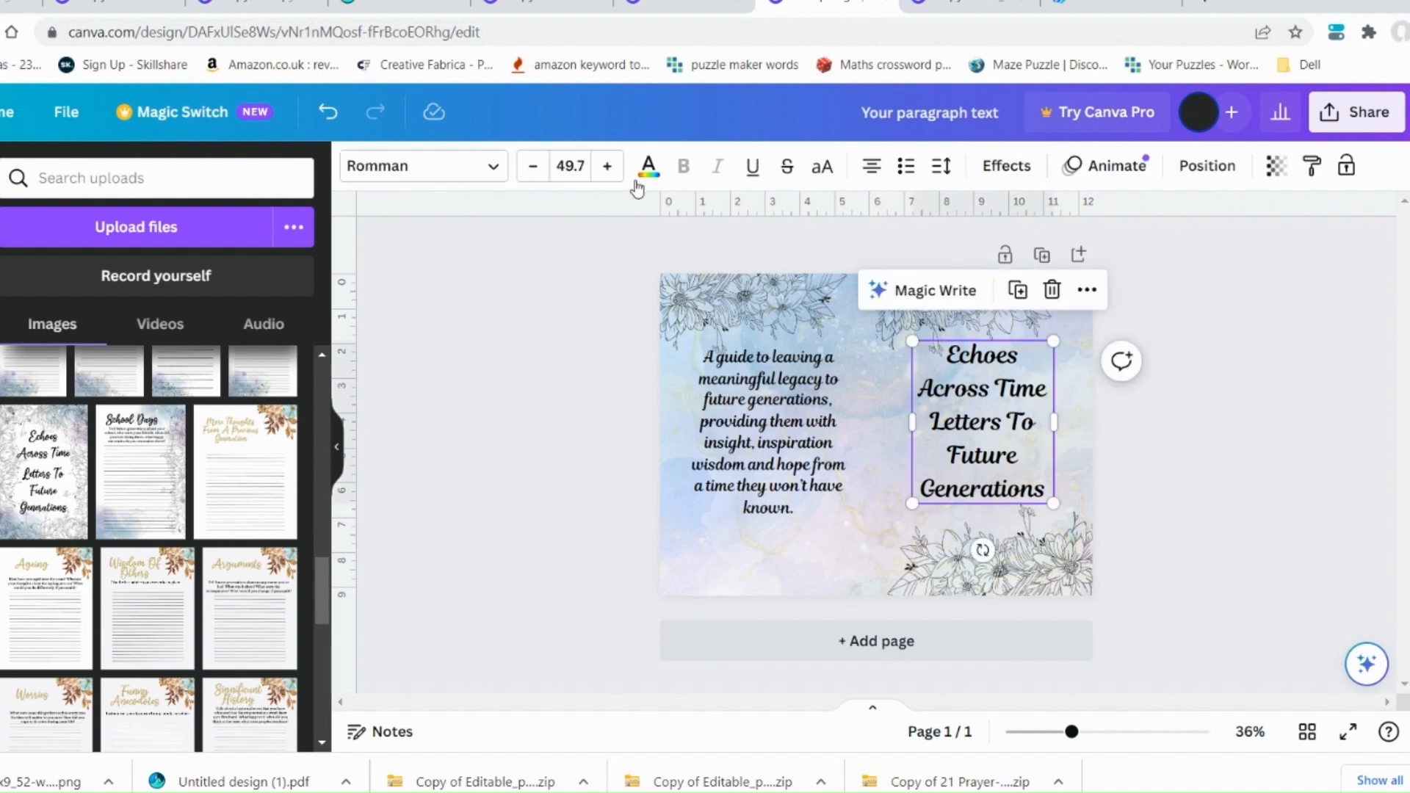
pyautogui.click(646, 171)
pyautogui.click(217, 617)
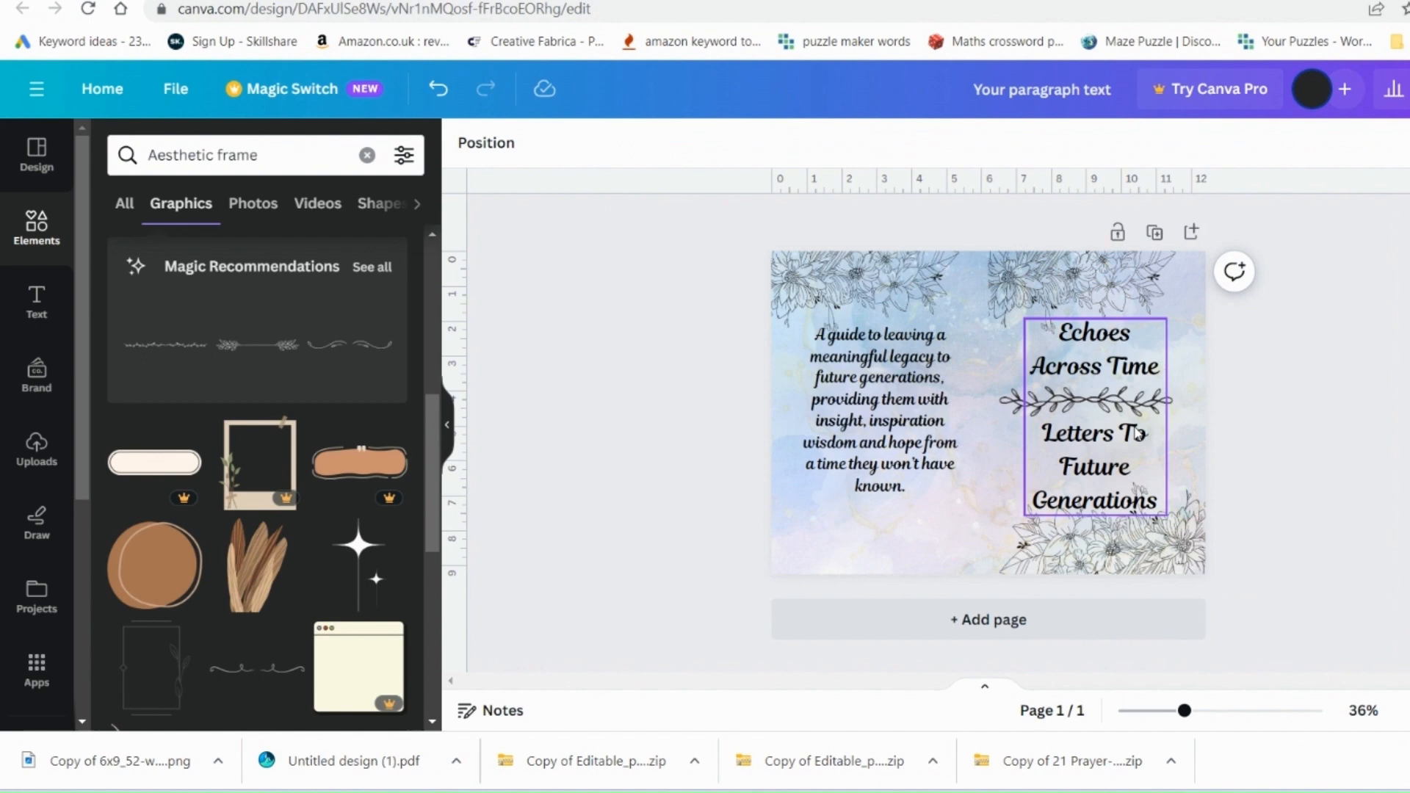
# - Replace the vine divider in the front cover title with the leafy arrow divider from the recommended graphics, between "Across Time" and "Letters To"
pyautogui.click(1293, 444)
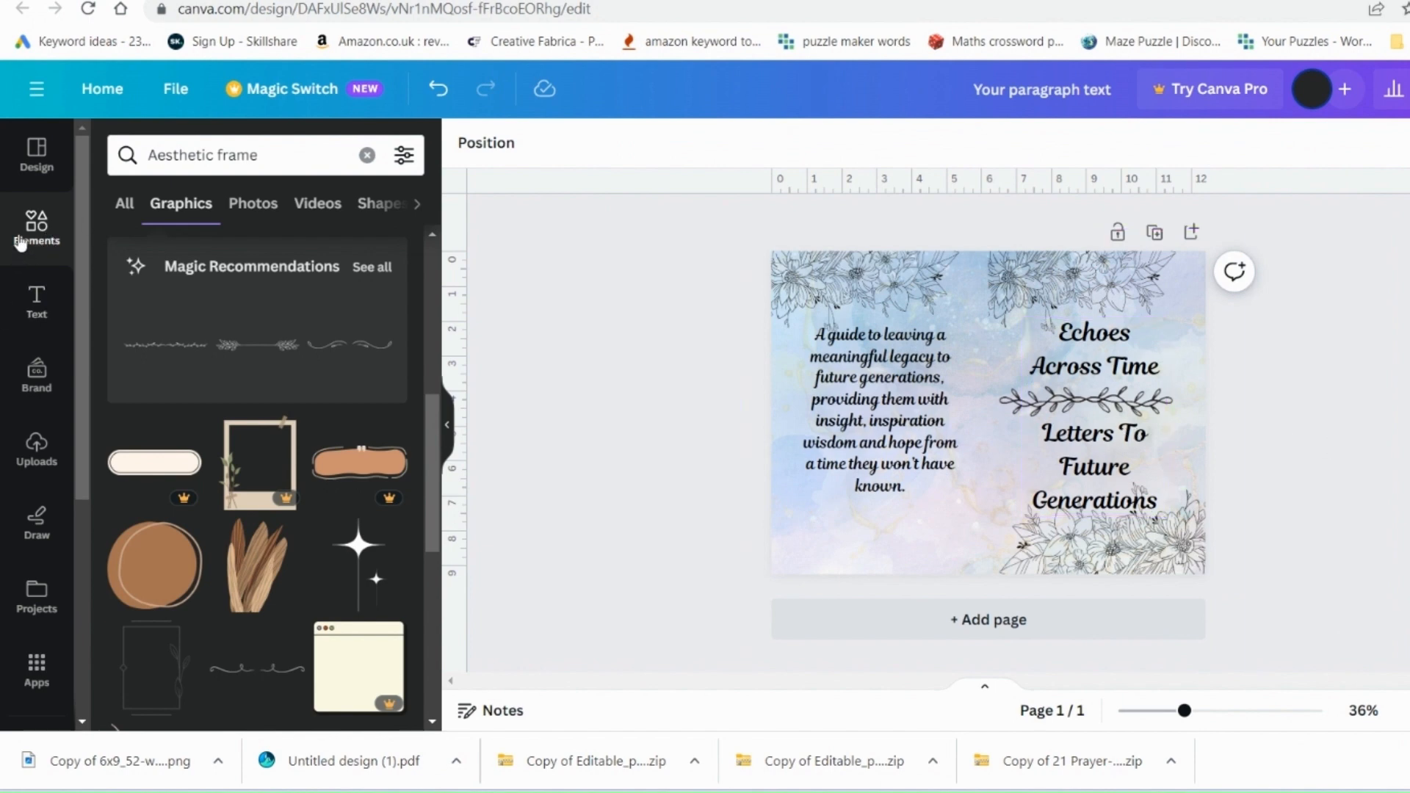
pyautogui.click(1114, 406)
pyautogui.click(1297, 429)
pyautogui.scroll(-4, 186, 257)
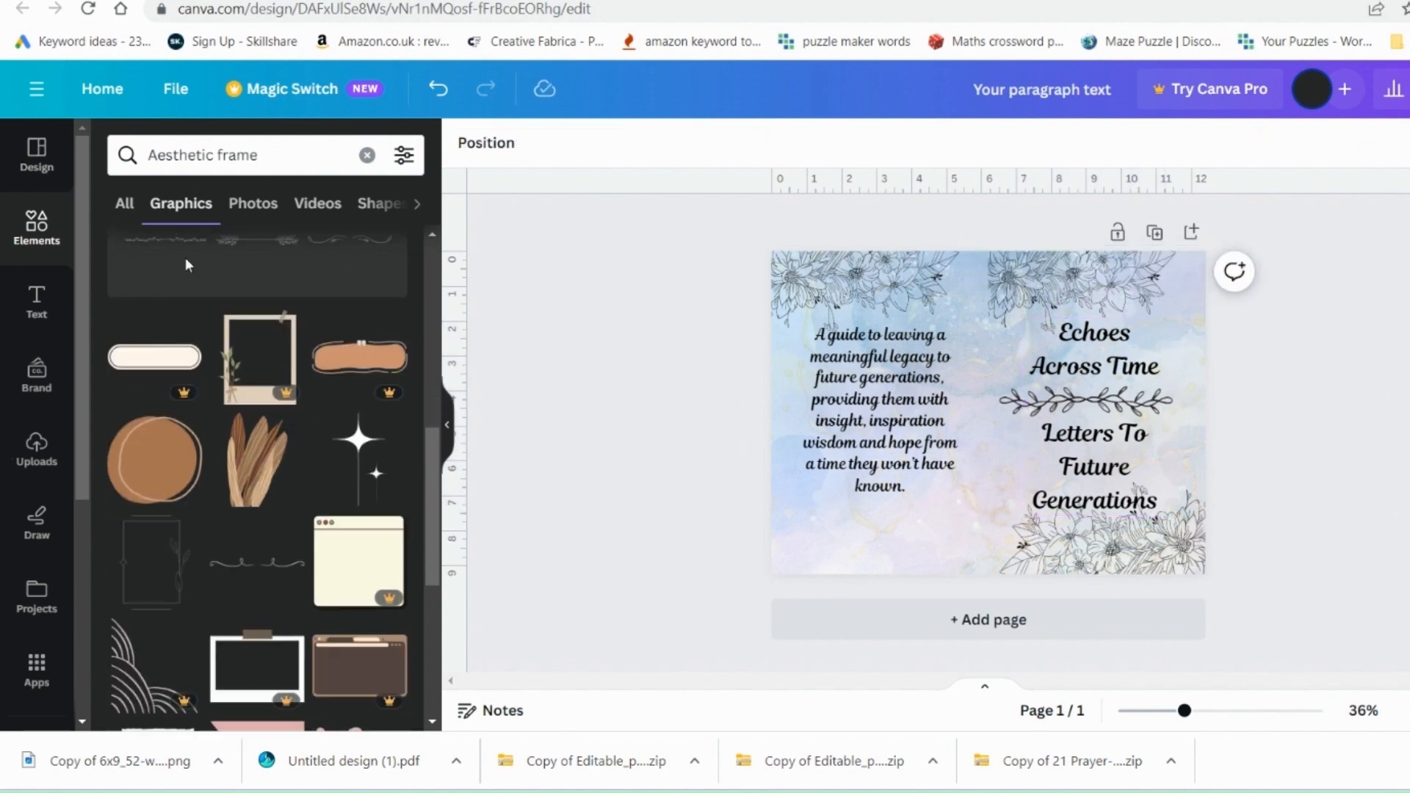
pyautogui.scroll(5, 193, 251)
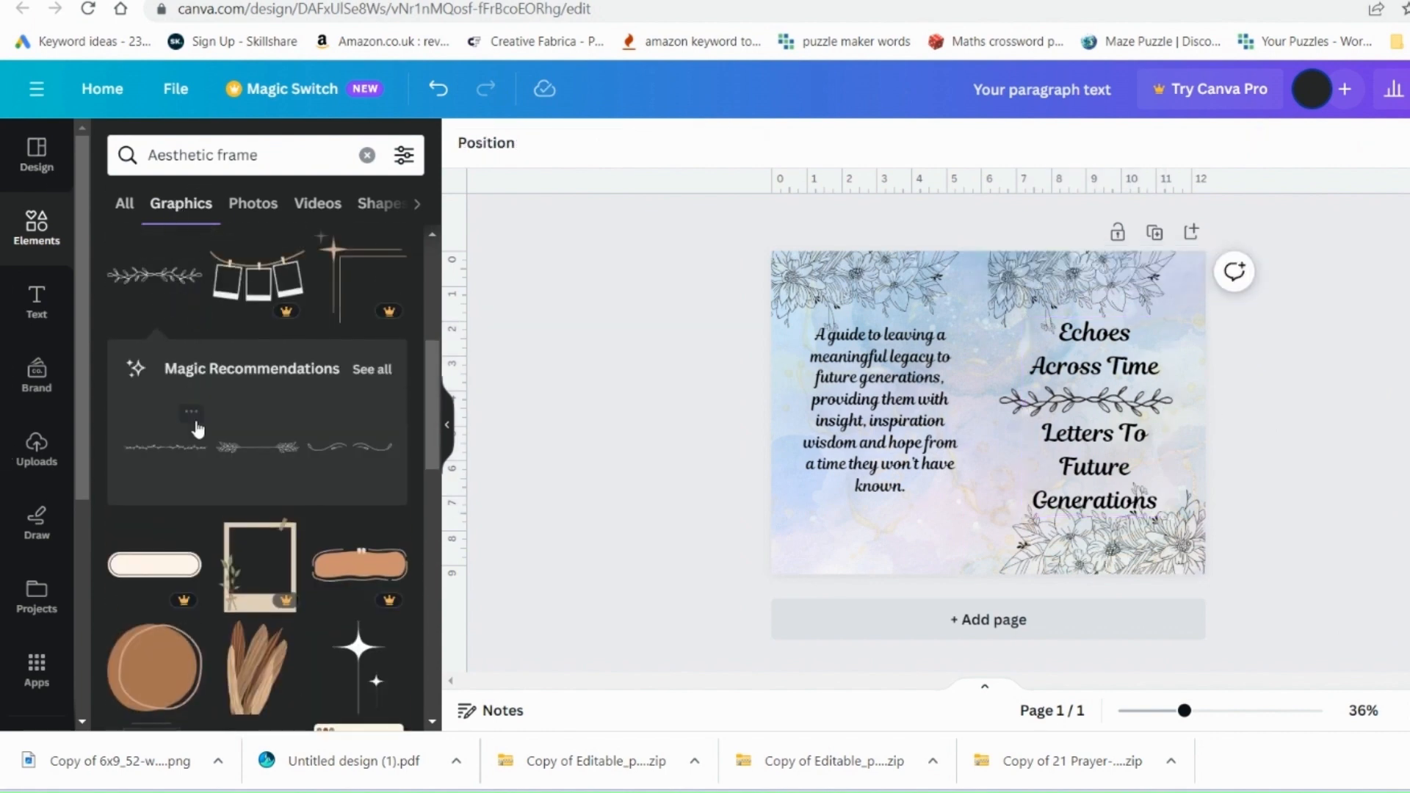
pyautogui.click(246, 459)
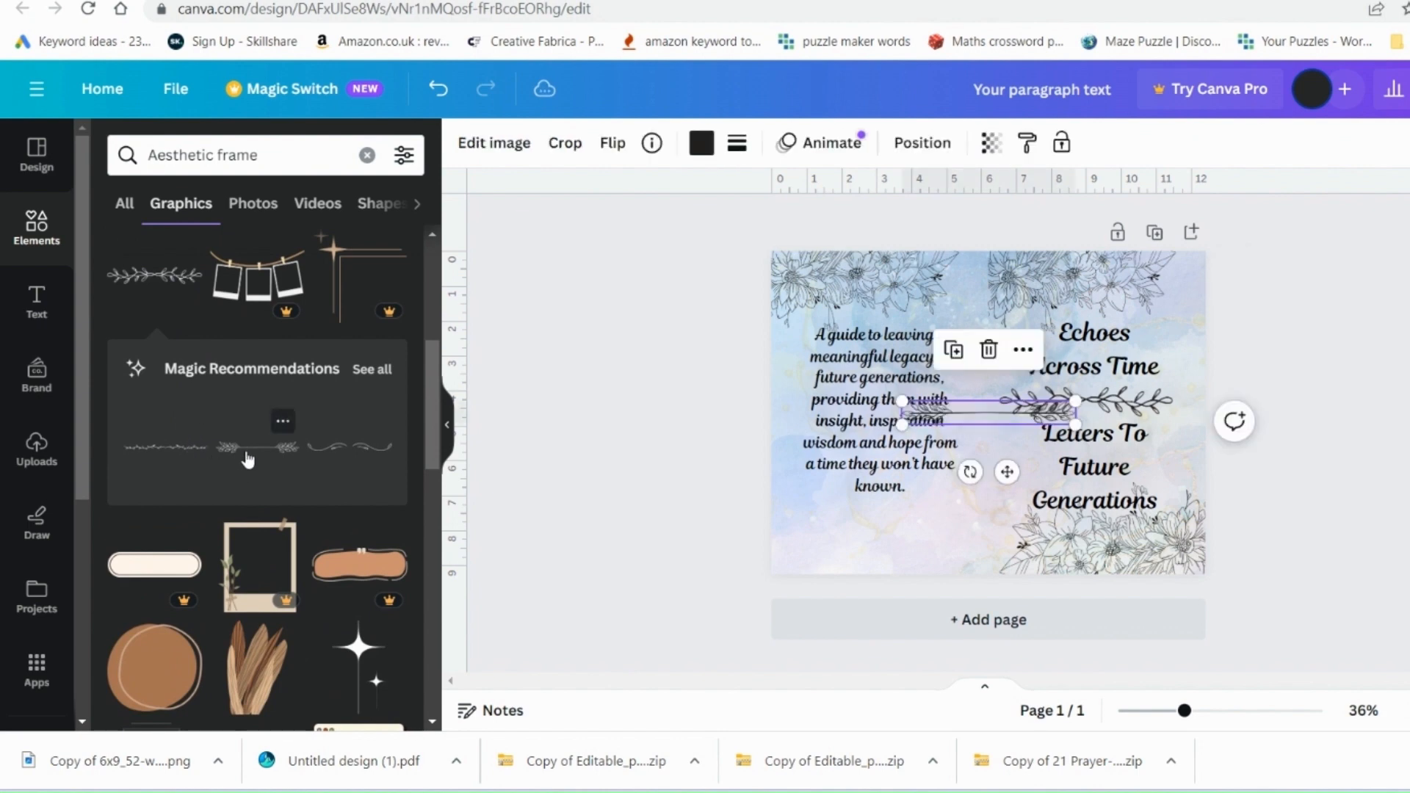
pyautogui.moveTo(977, 405); pyautogui.dragTo(857, 547)
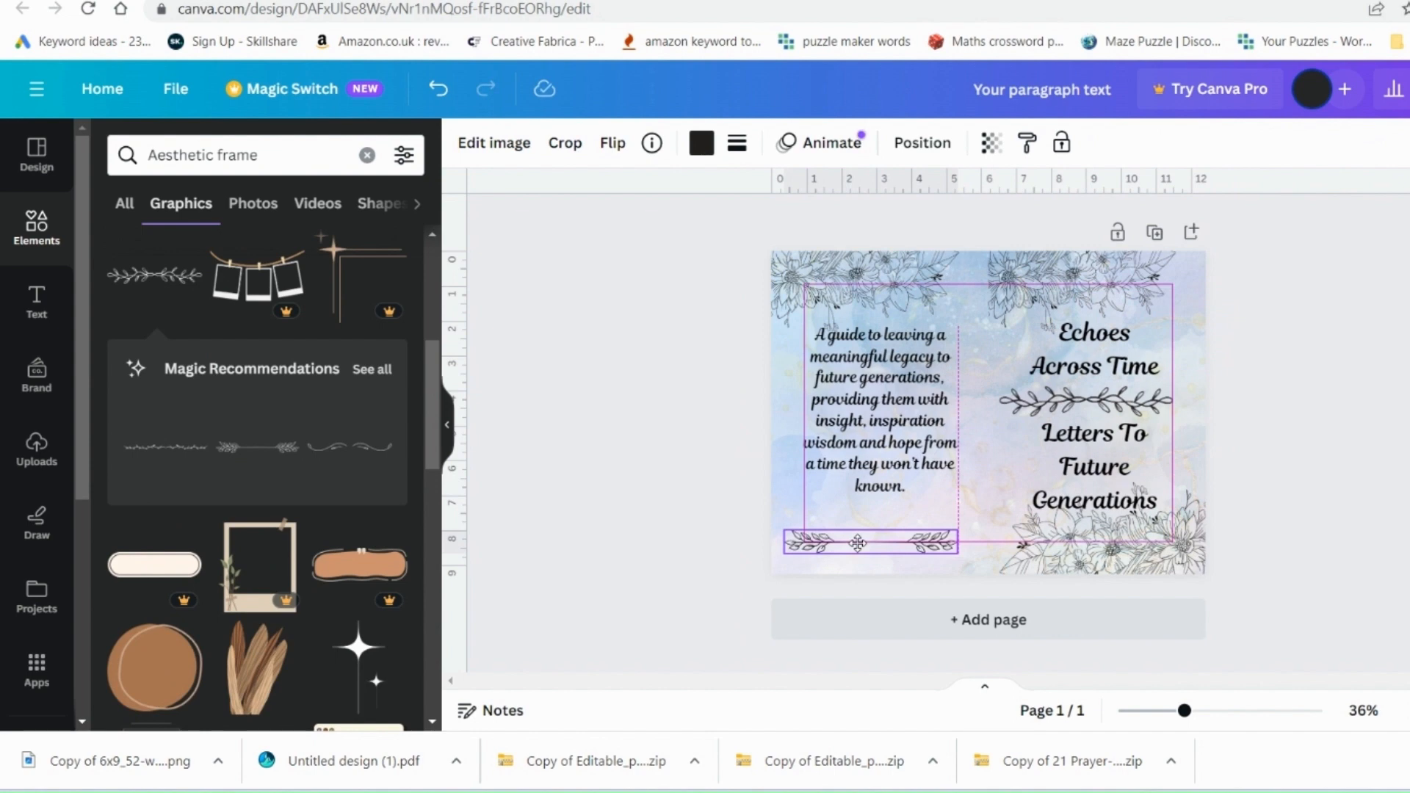
pyautogui.moveTo(1087, 401); pyautogui.dragTo(1113, 471)
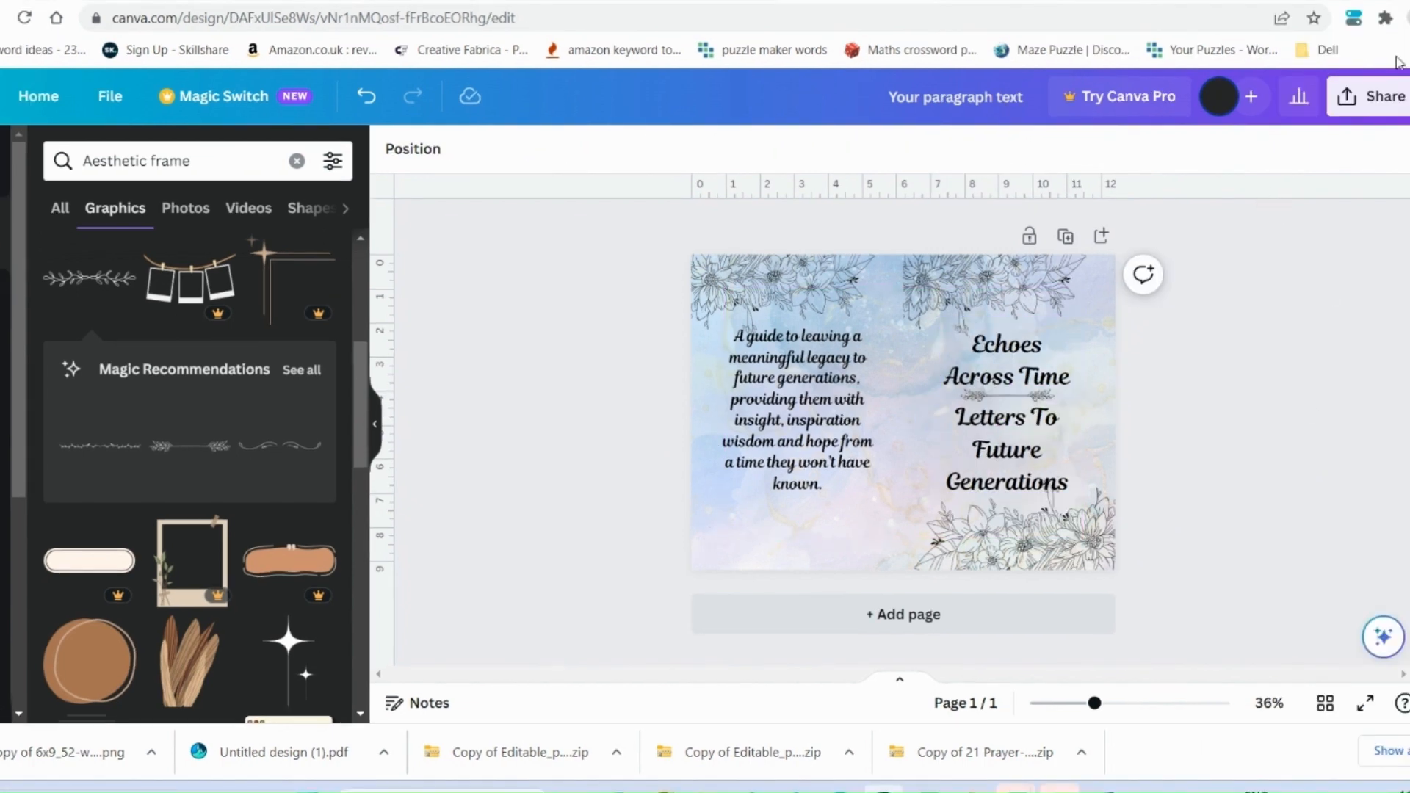
# - Download the finished cover design as a PDF Print file
pyautogui.click(1348, 103)
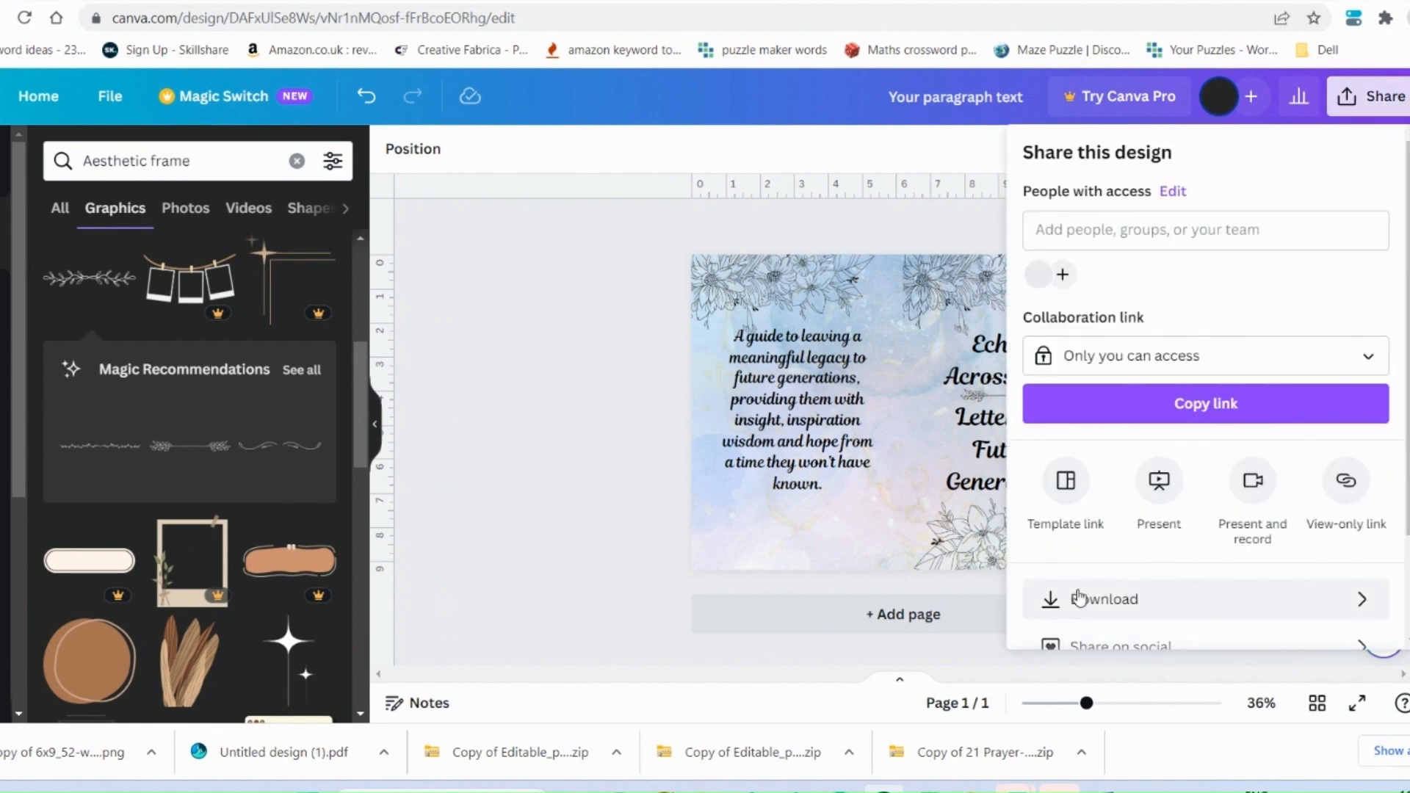
pyautogui.click(1057, 598)
pyautogui.click(1058, 250)
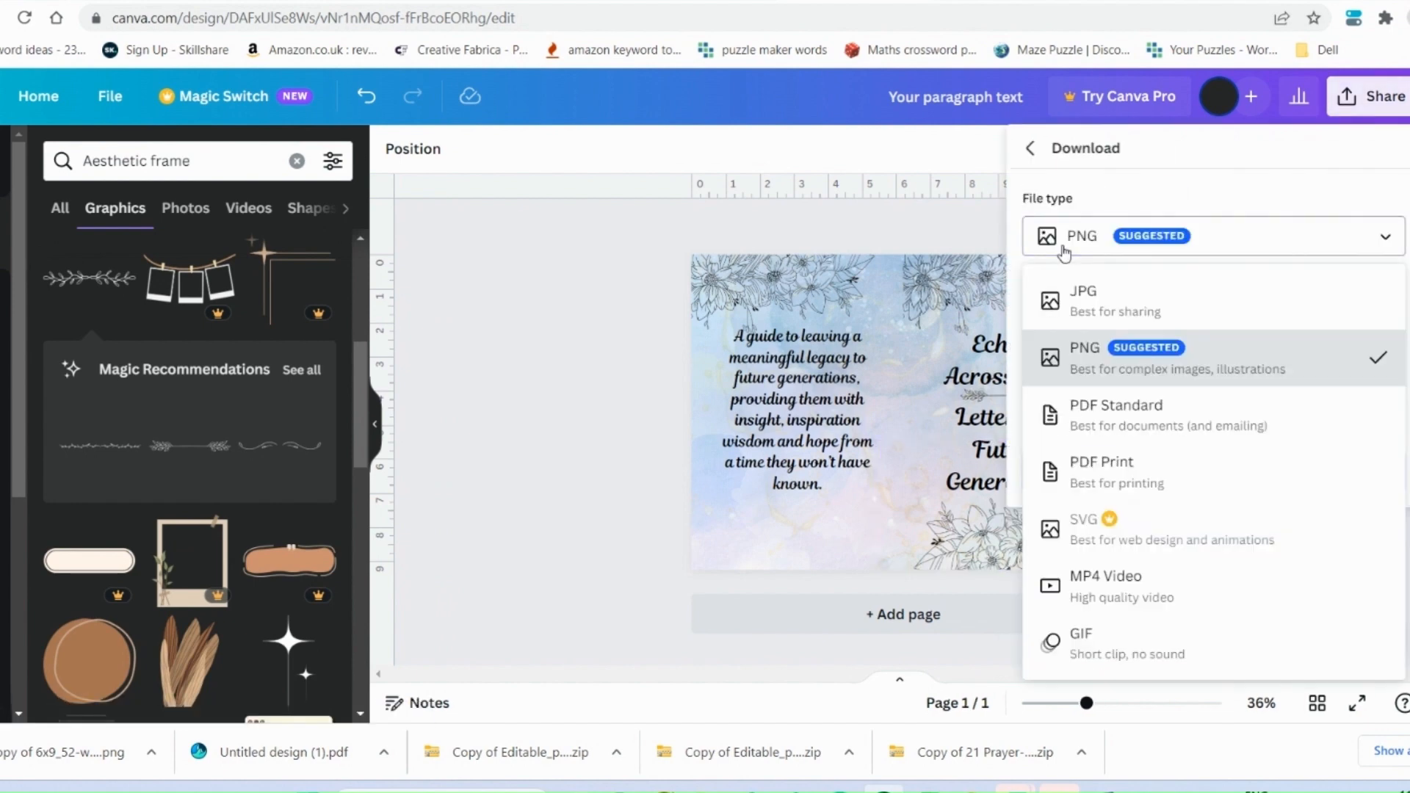
pyautogui.click(1101, 467)
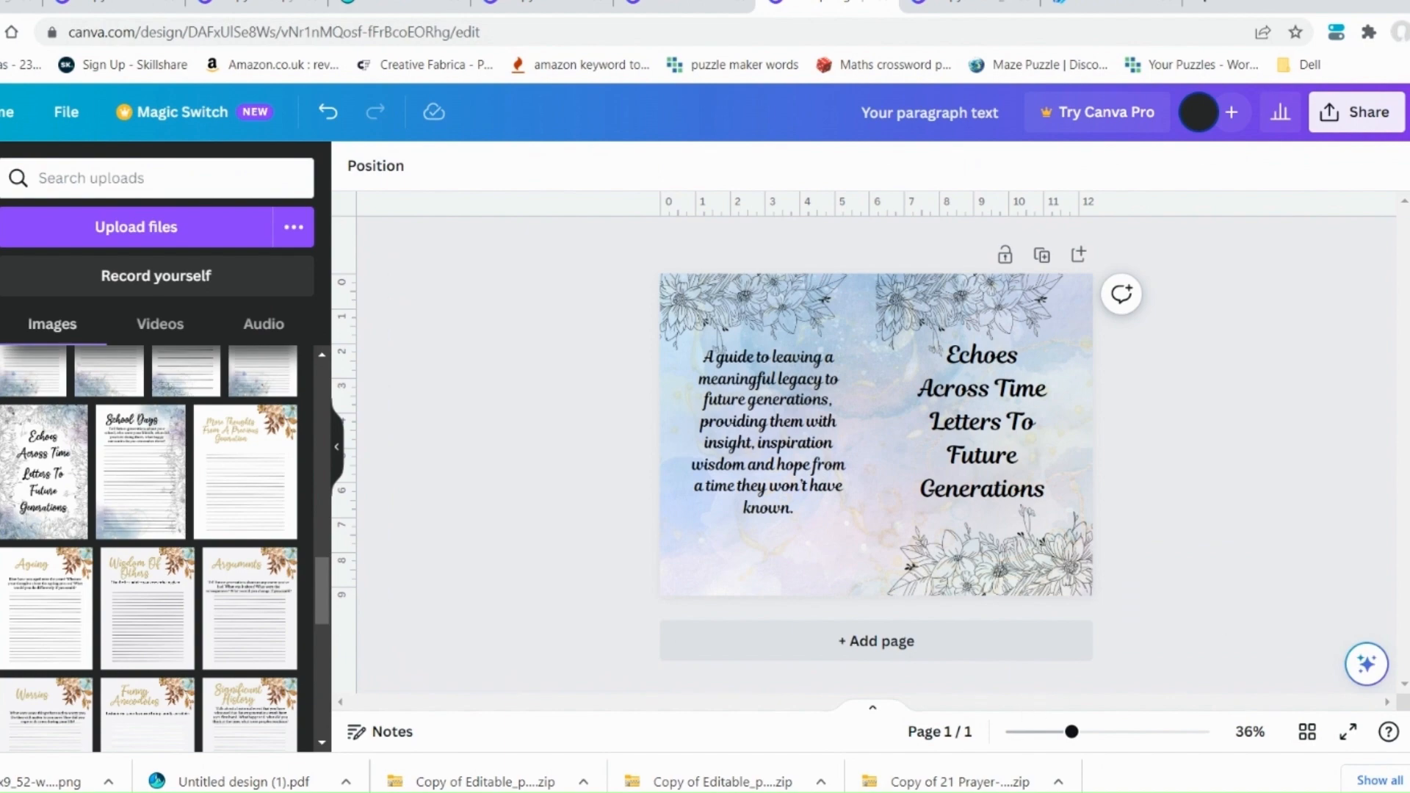
# - Switch to Creative Fabrica, search for "editable cover", and browse the editable KDP cover templates
pyautogui.click(789, 705)
pyautogui.scroll(5, 153, 138)
pyautogui.click(728, 66)
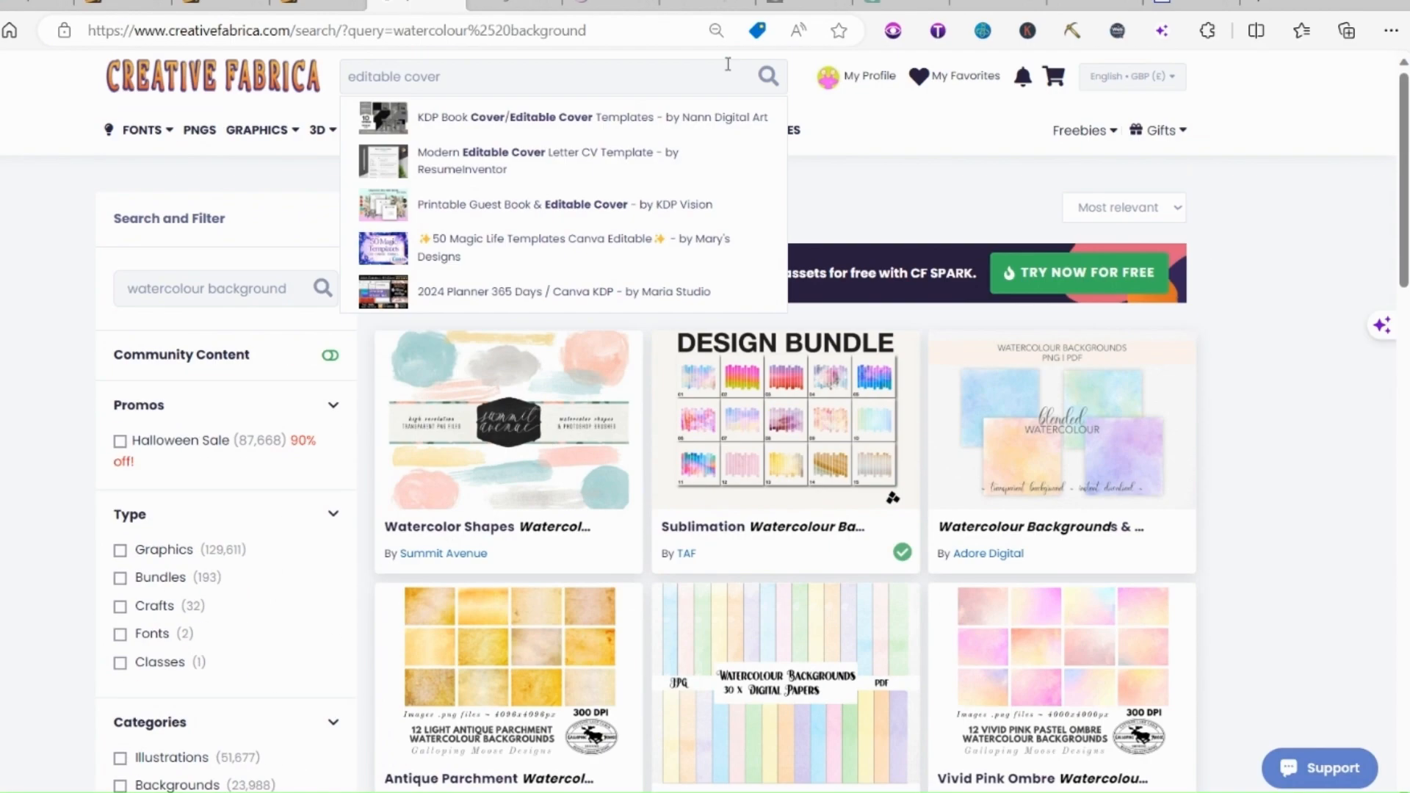
pyautogui.click(767, 76)
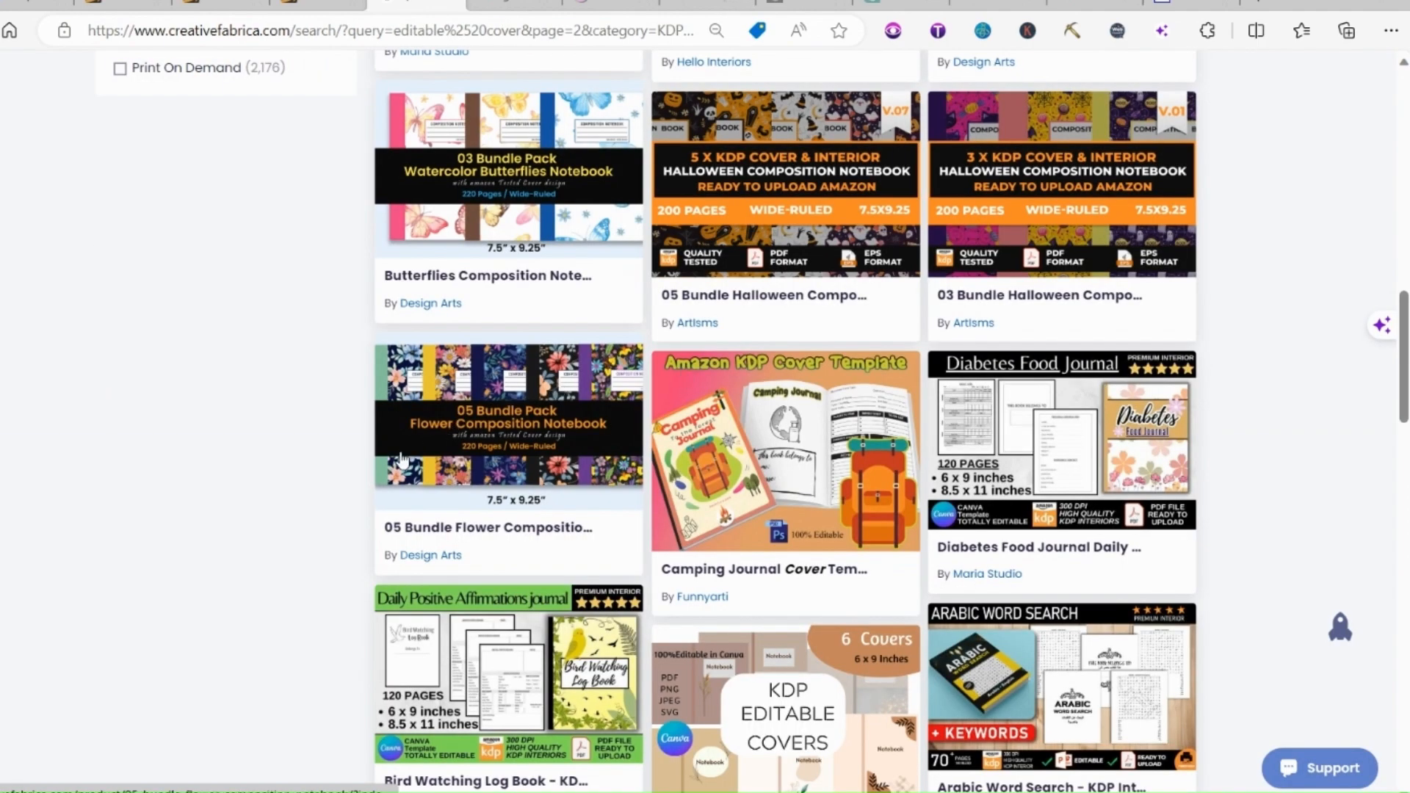
pyautogui.scroll(-5, 406, 516)
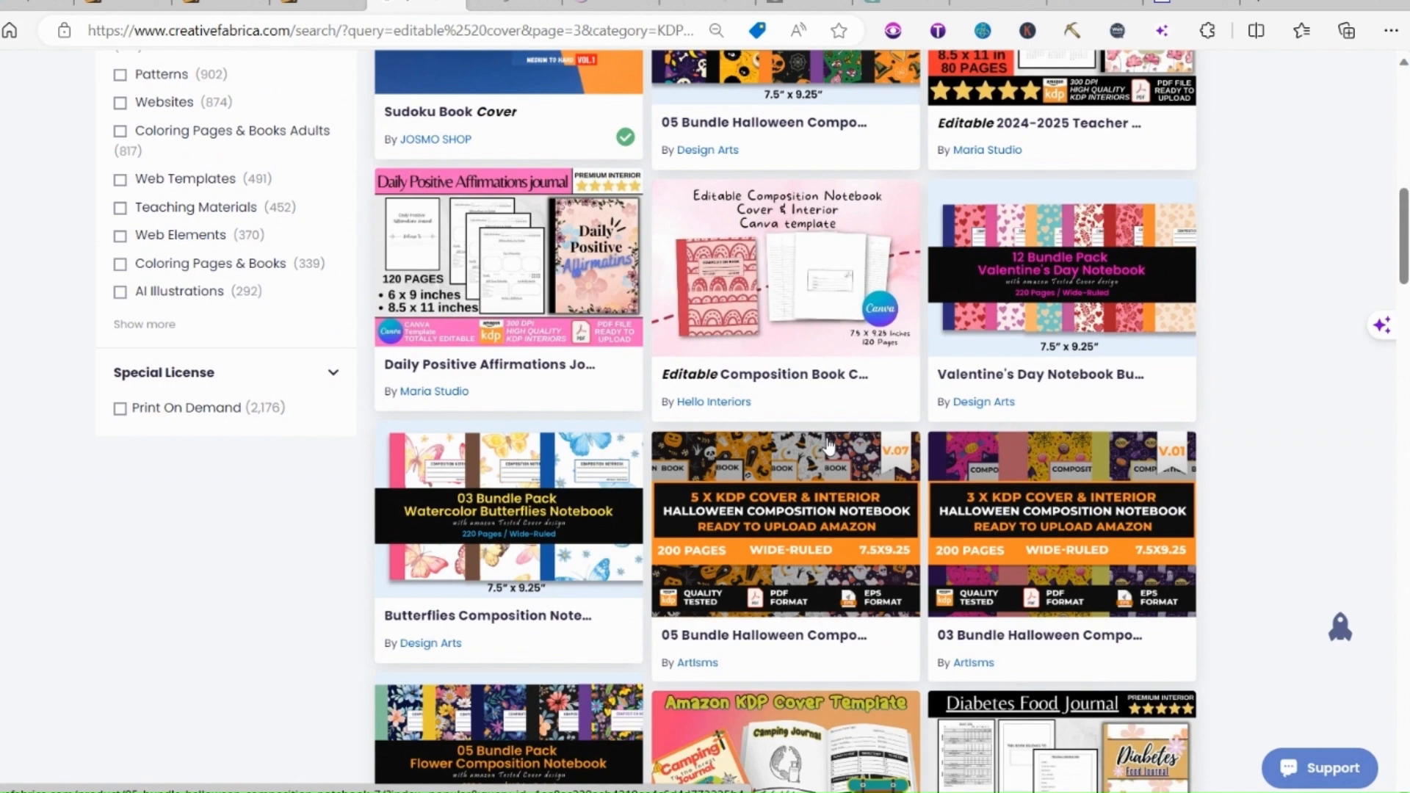
pyautogui.scroll(-10, 815, 455)
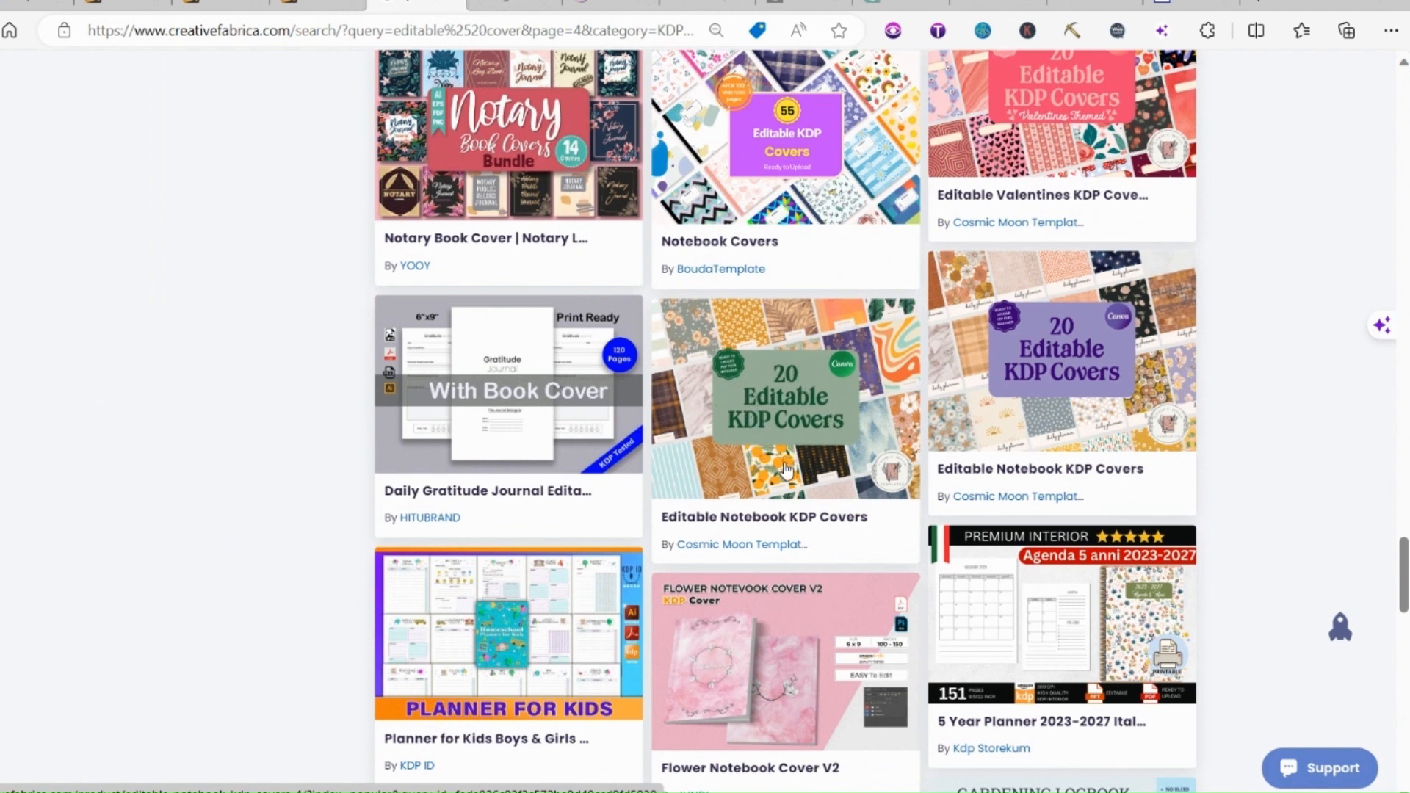
pyautogui.hotkey('alt', 'Tab')
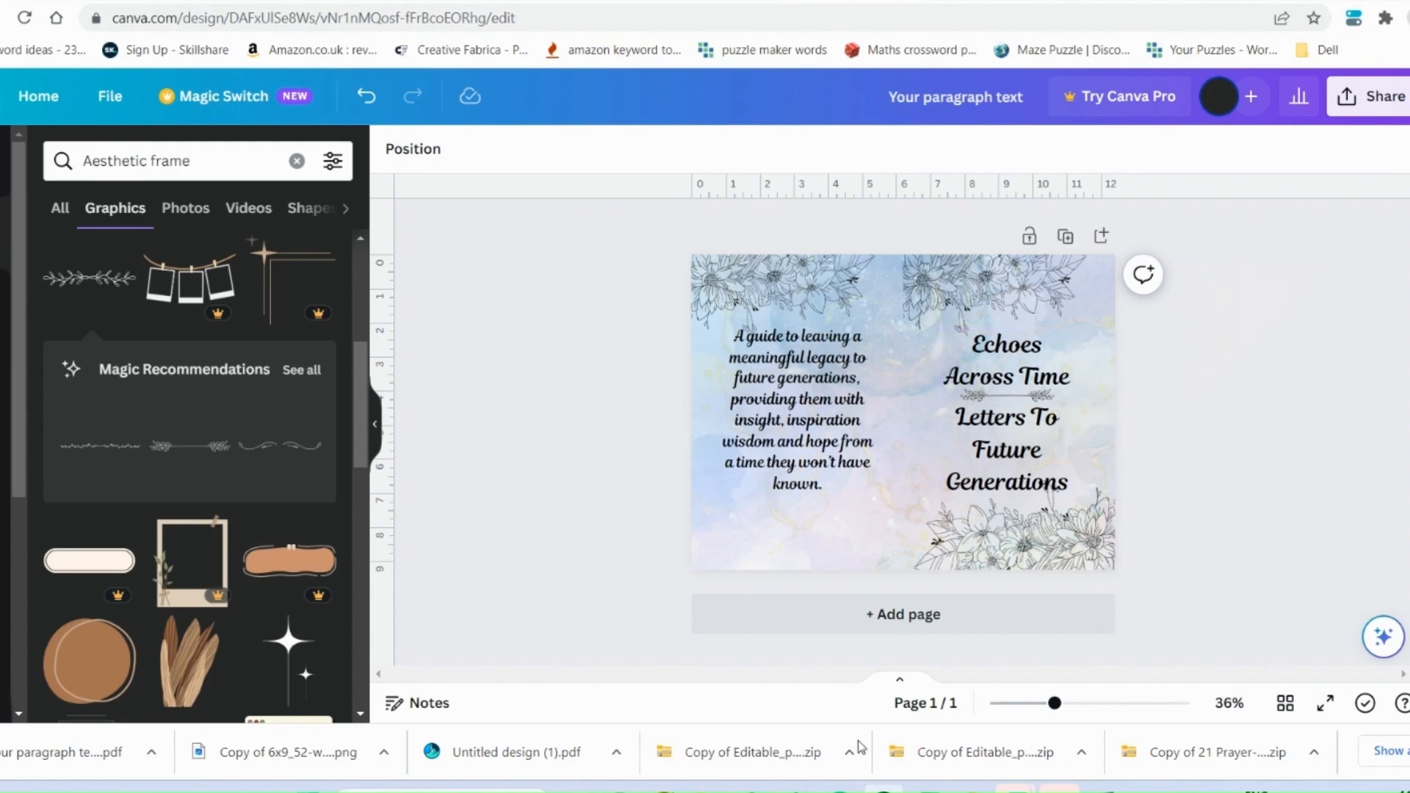
# - Switch to the KDP paperback details page and review the book title, subtitle, author and description
pyautogui.hotkey('alt', 'Tab')
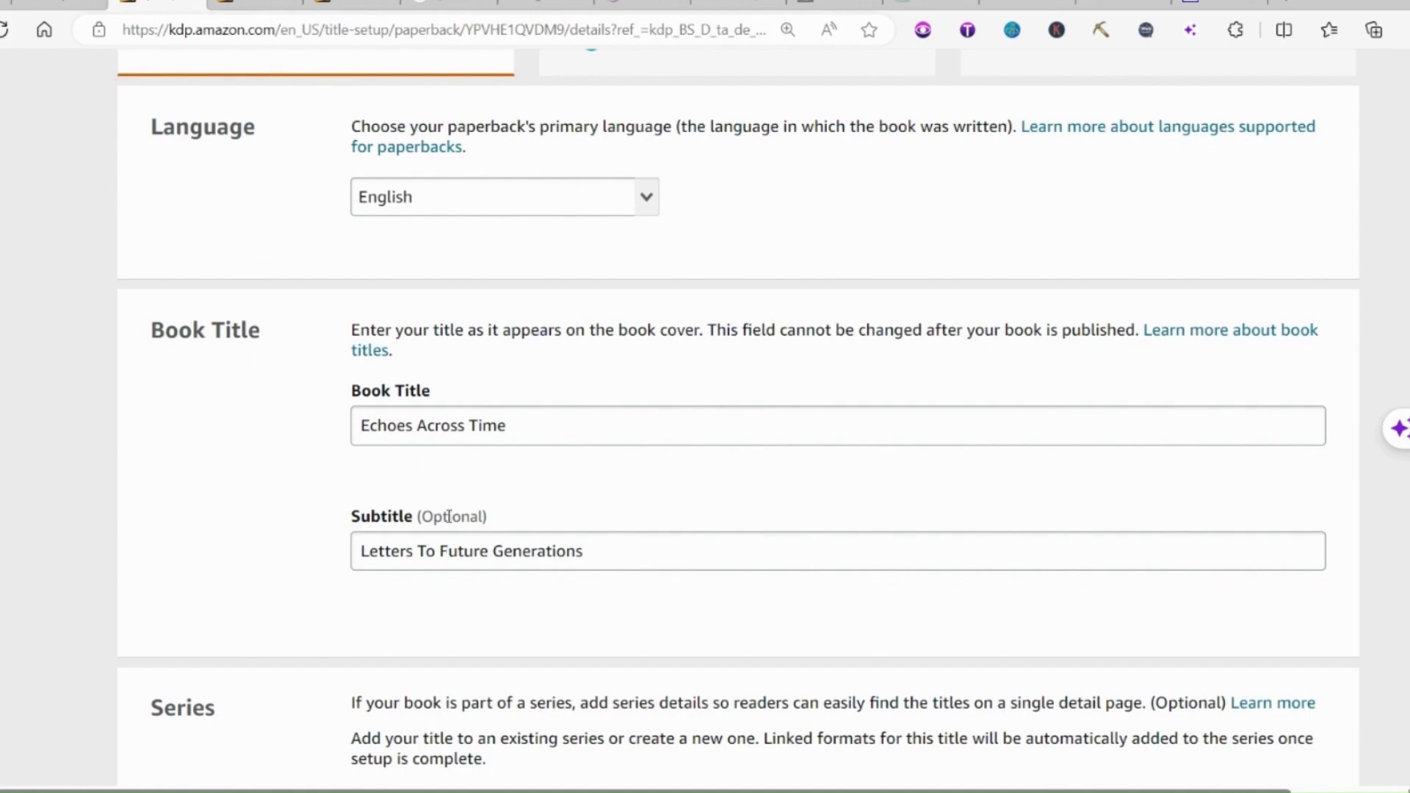
pyautogui.scroll(-10, 536, 541)
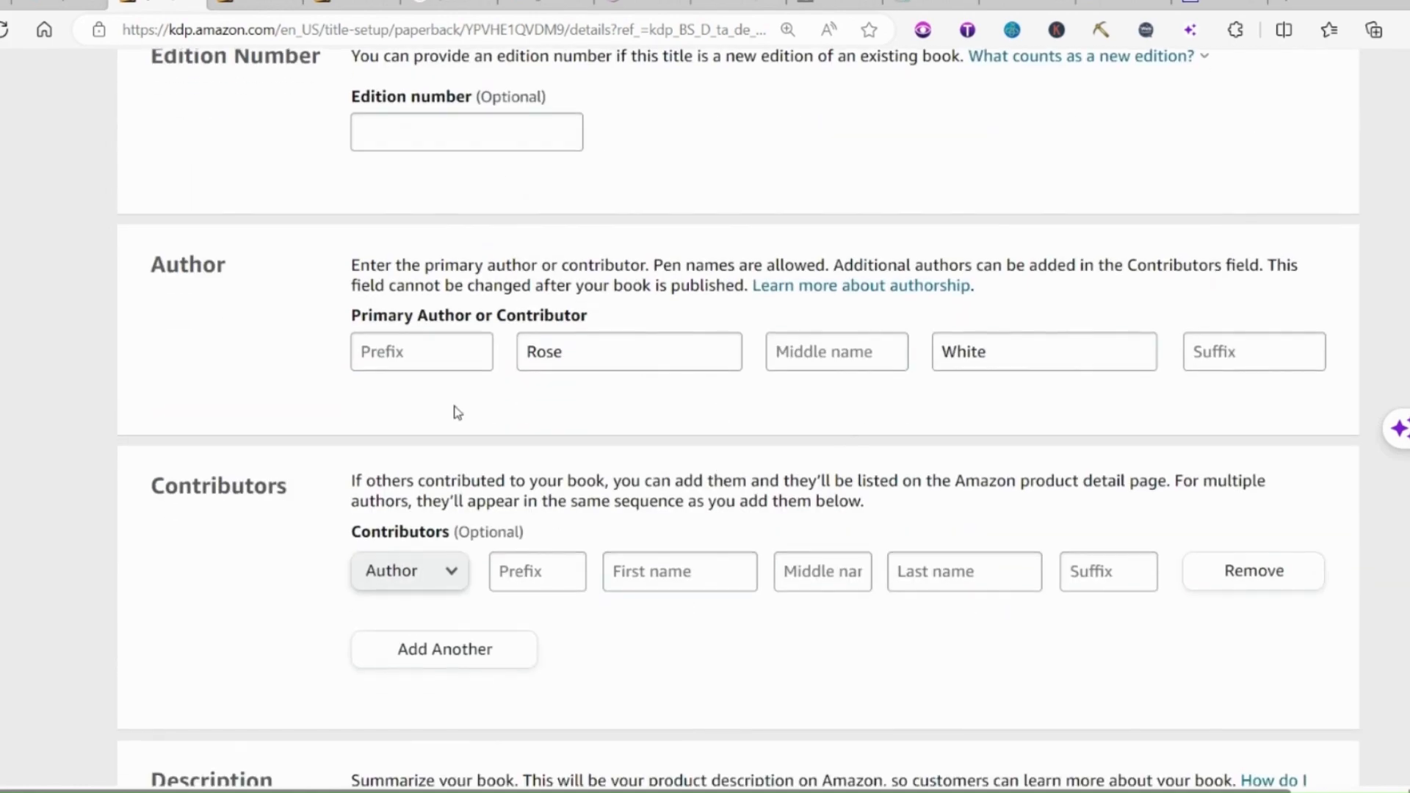
pyautogui.scroll(-6, 457, 413)
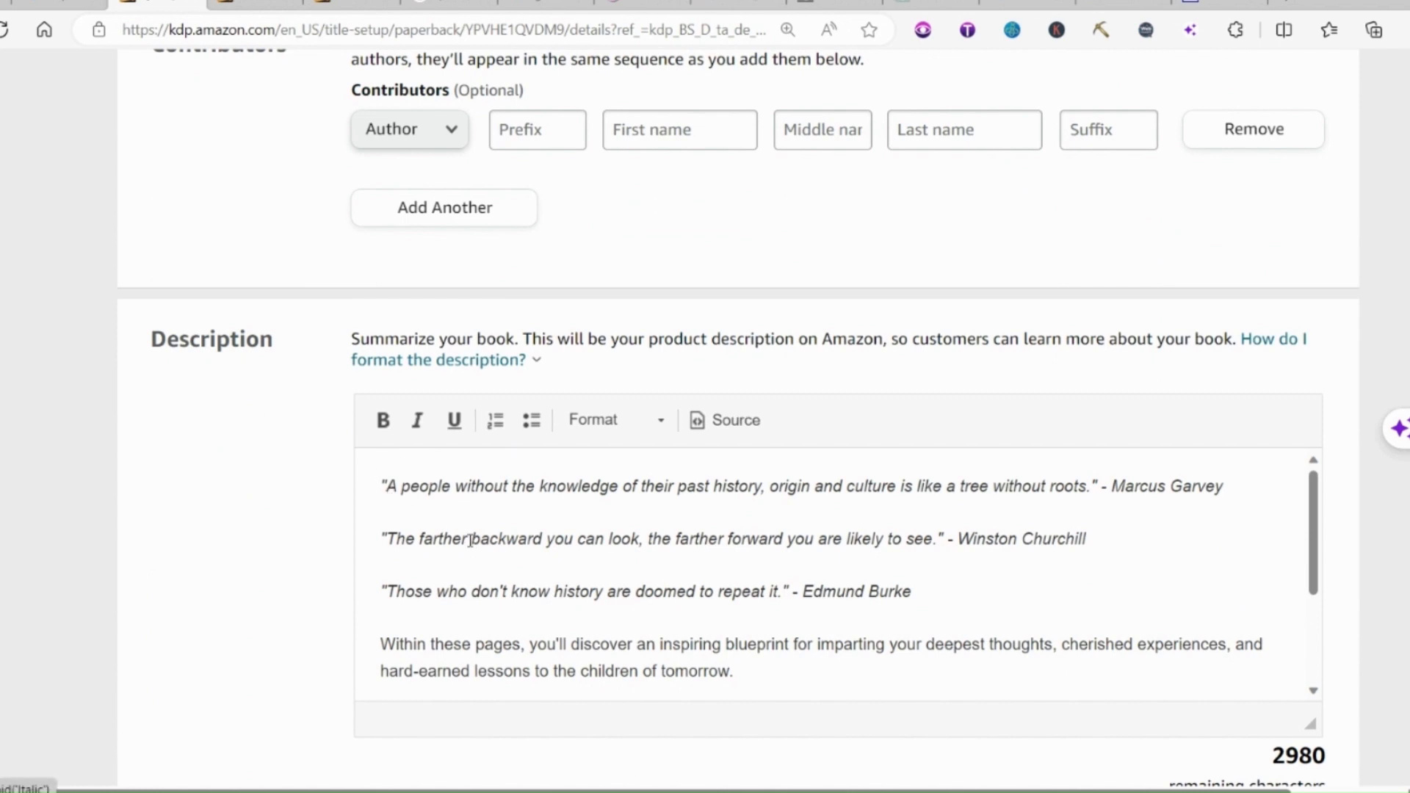
pyautogui.scroll(-1, 781, 608)
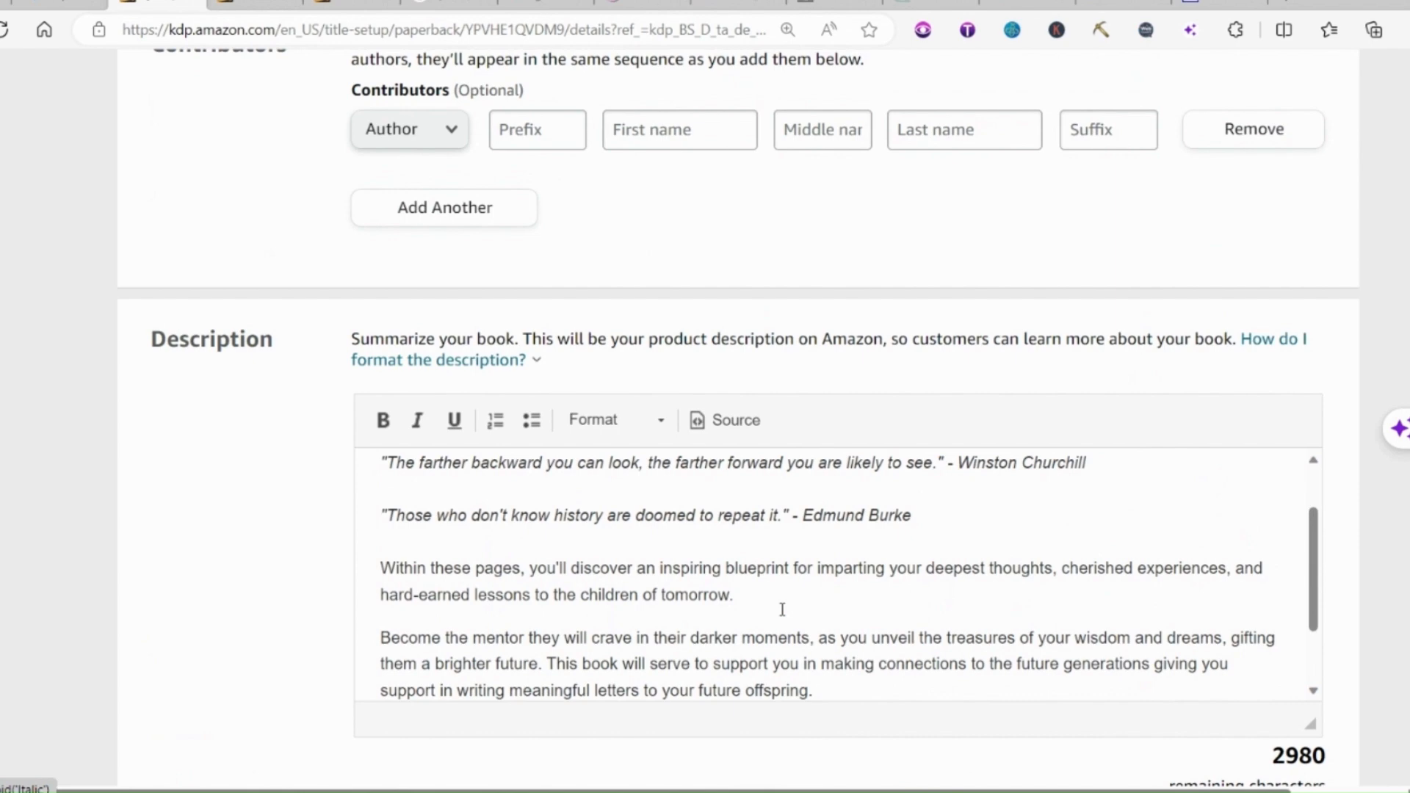
# - Set the publishing rights to "I own the copyright and I hold necessary publishing rights"
pyautogui.scroll(-8, 746, 567)
pyautogui.click(363, 322)
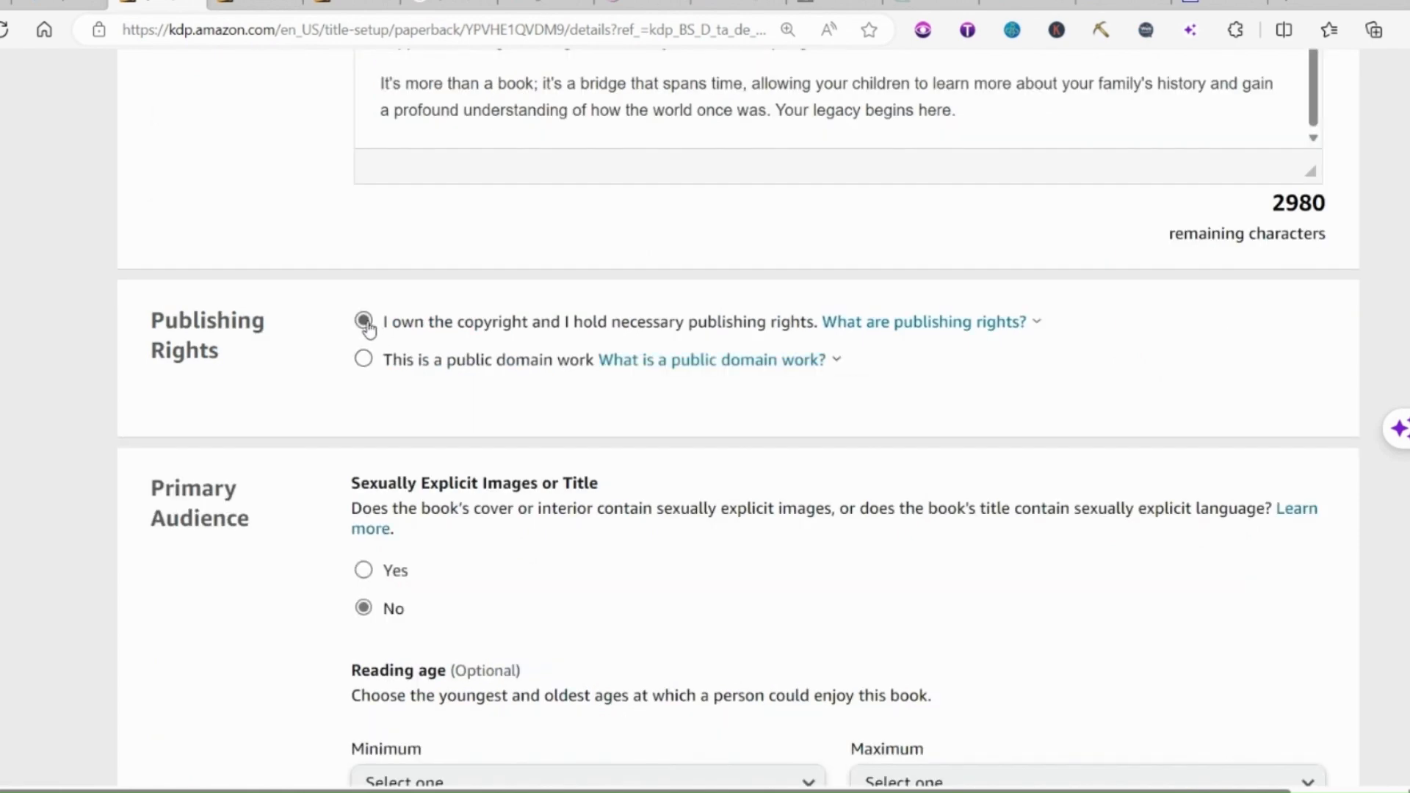
pyautogui.scroll(-5, 367, 396)
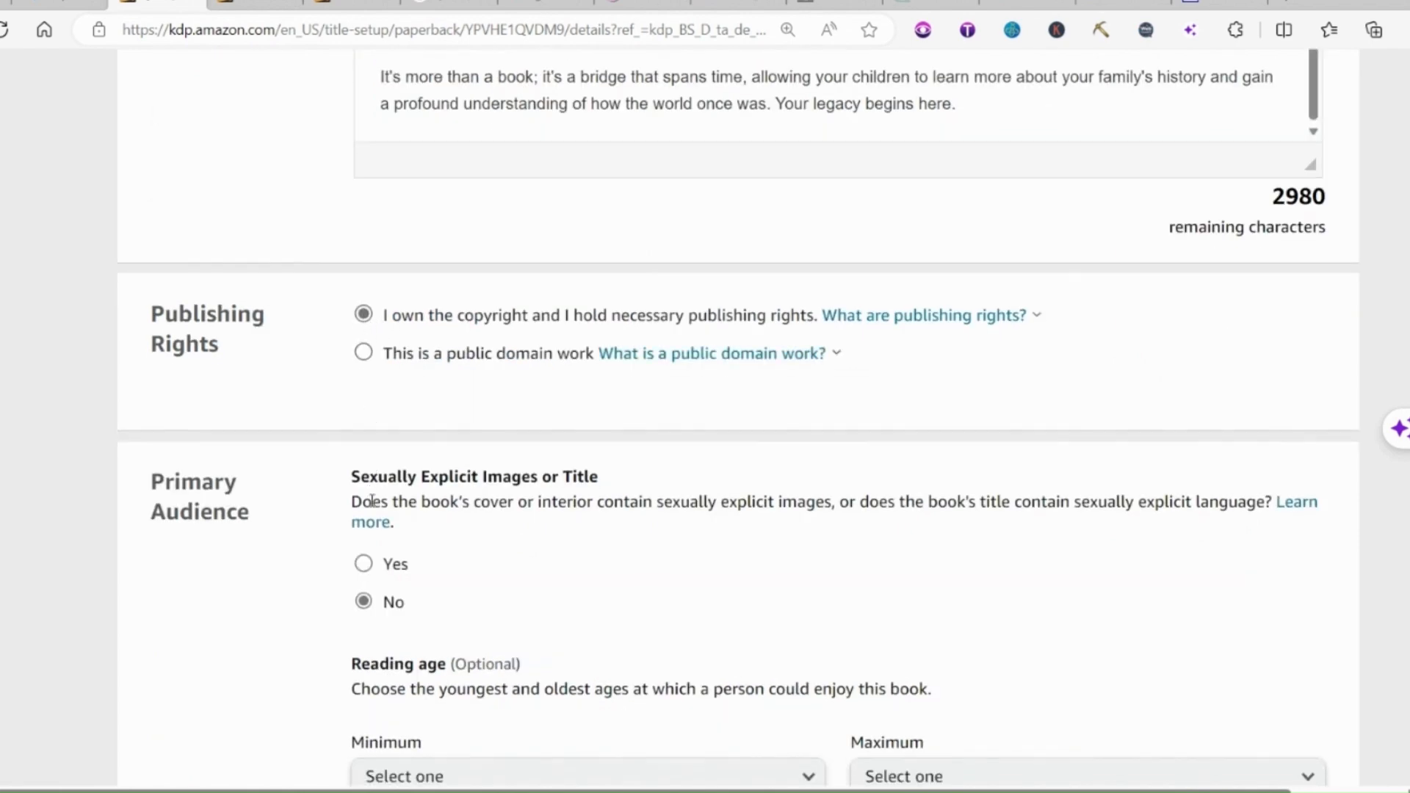
# - Review the book's categories in KDP and examine the ChatGPT keyword table's search volumes and competition scores
pyautogui.scroll(-12, 370, 321)
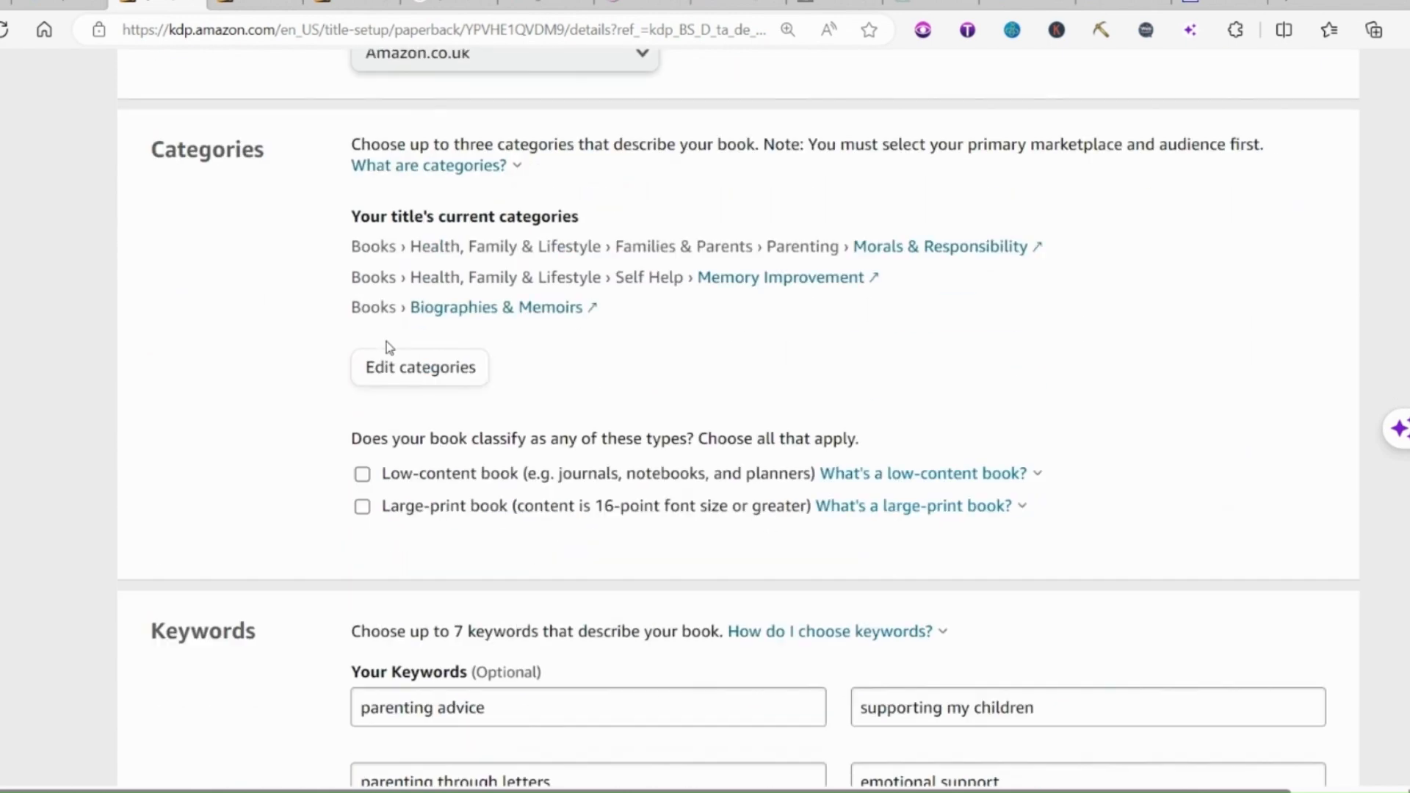
pyautogui.scroll(3, 664, 323)
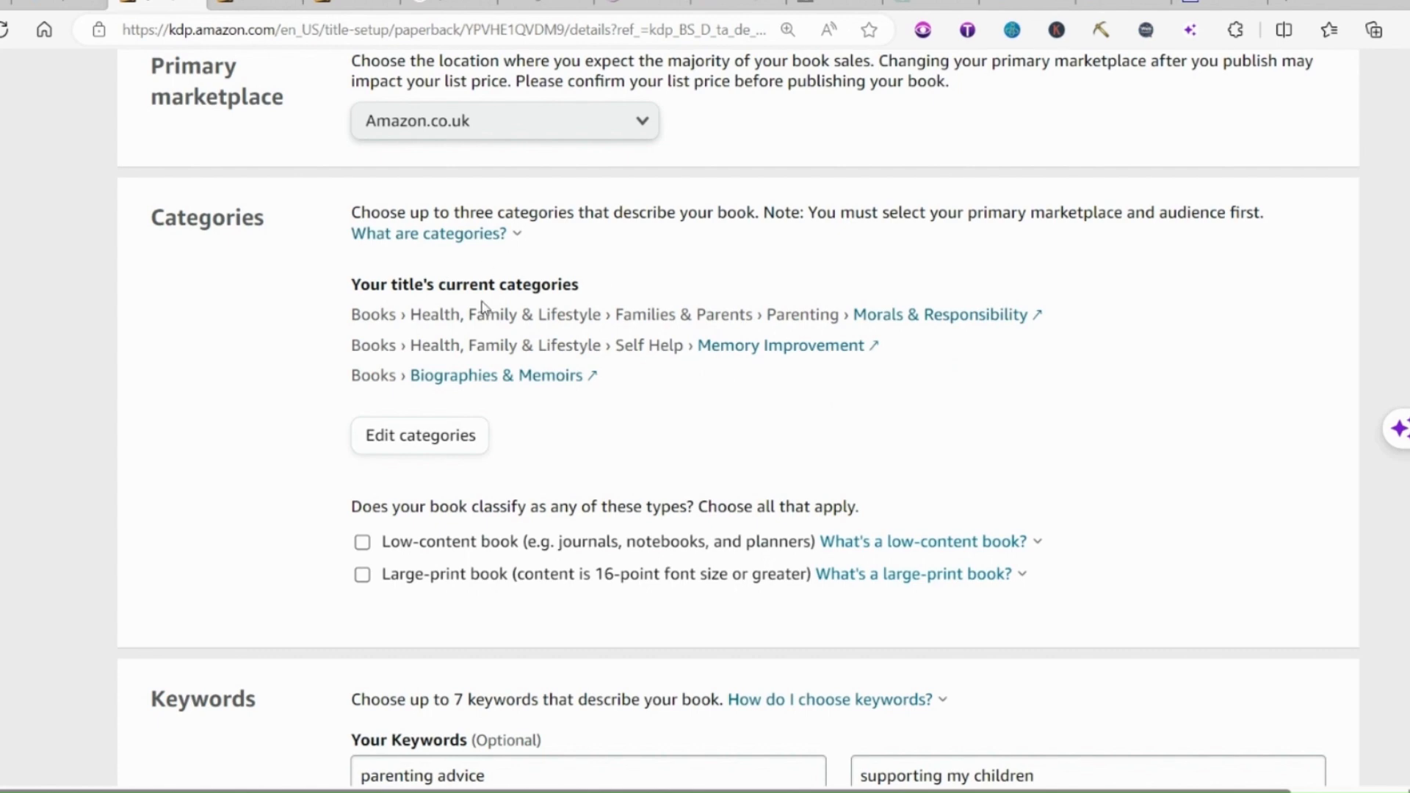
pyautogui.scroll(-6, 646, 483)
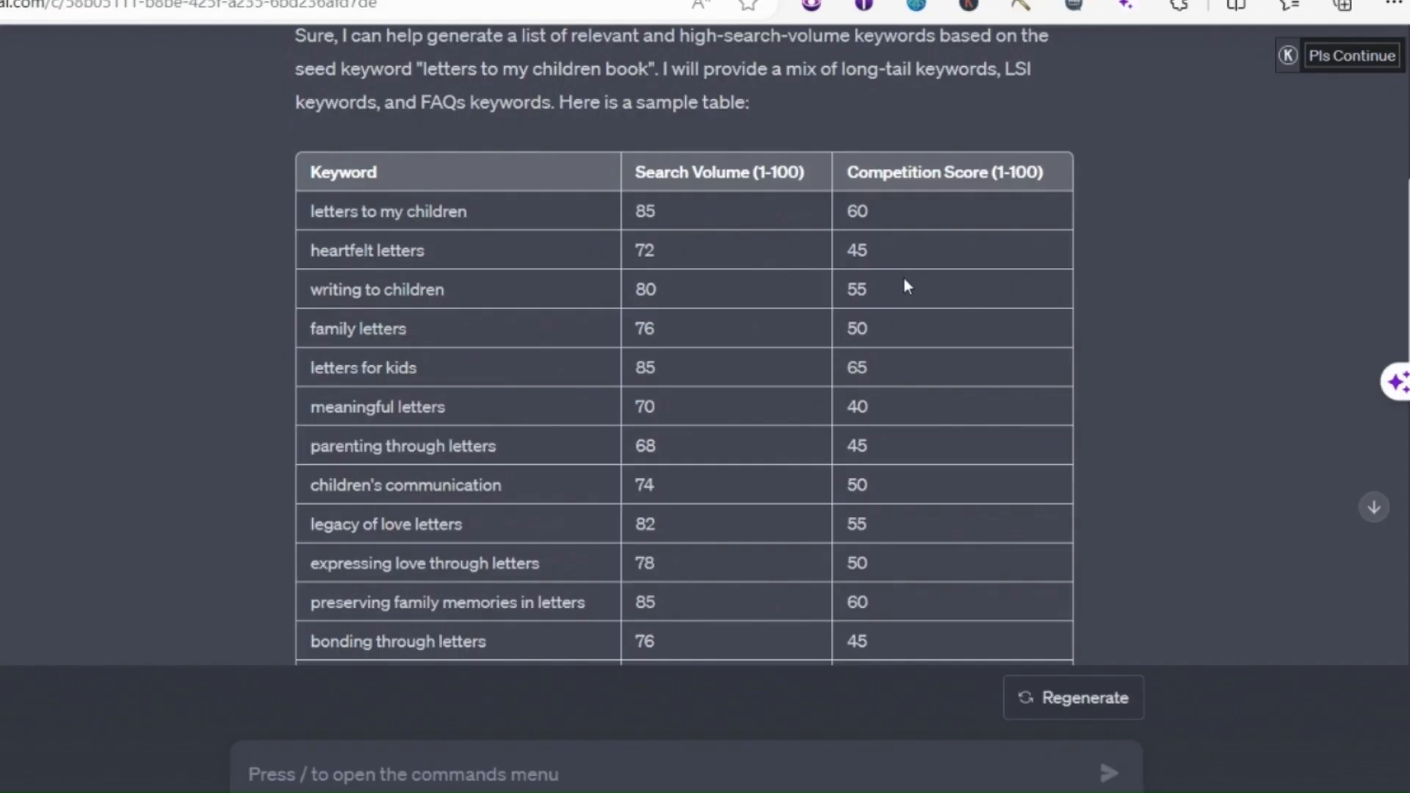
pyautogui.scroll(-2, 996, 356)
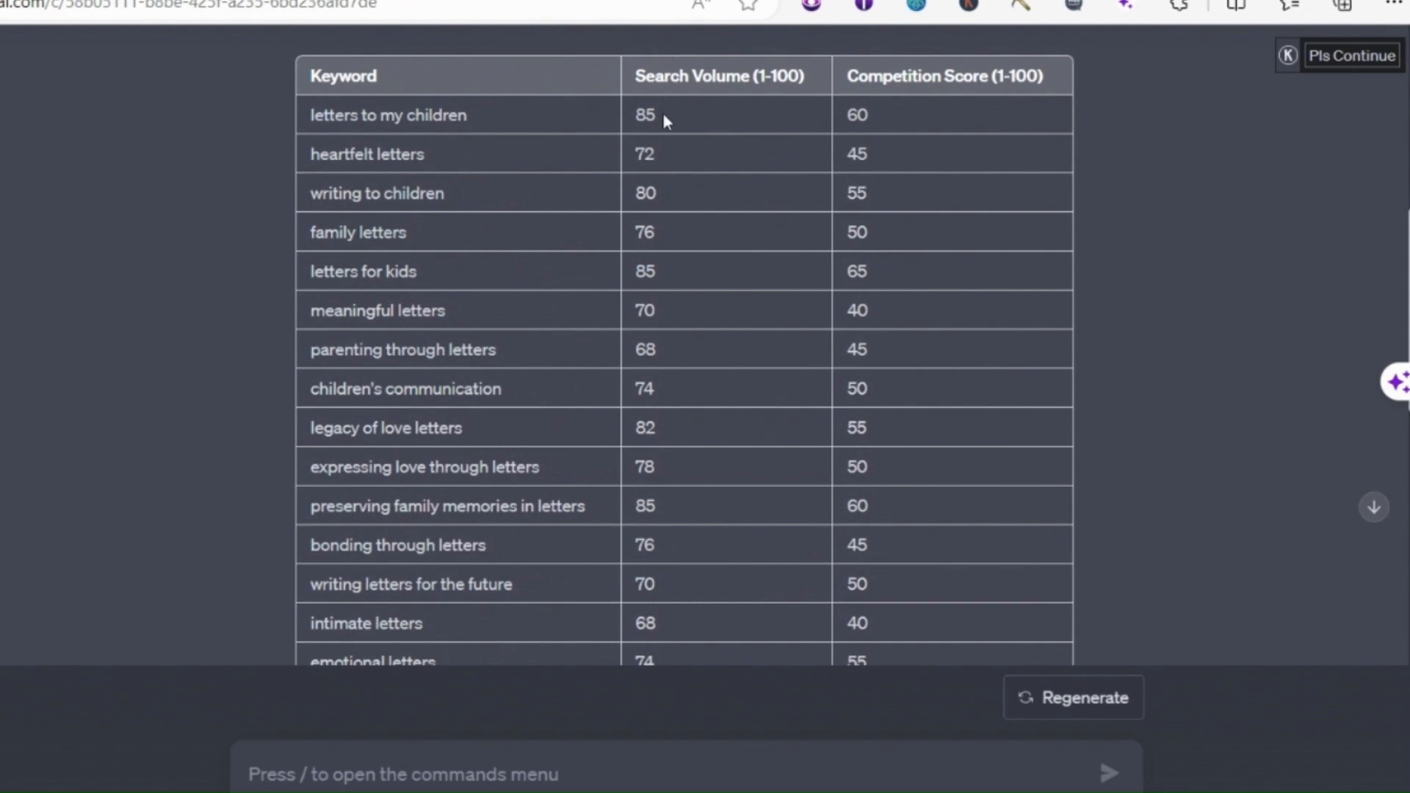
pyautogui.scroll(-2, 1043, 195)
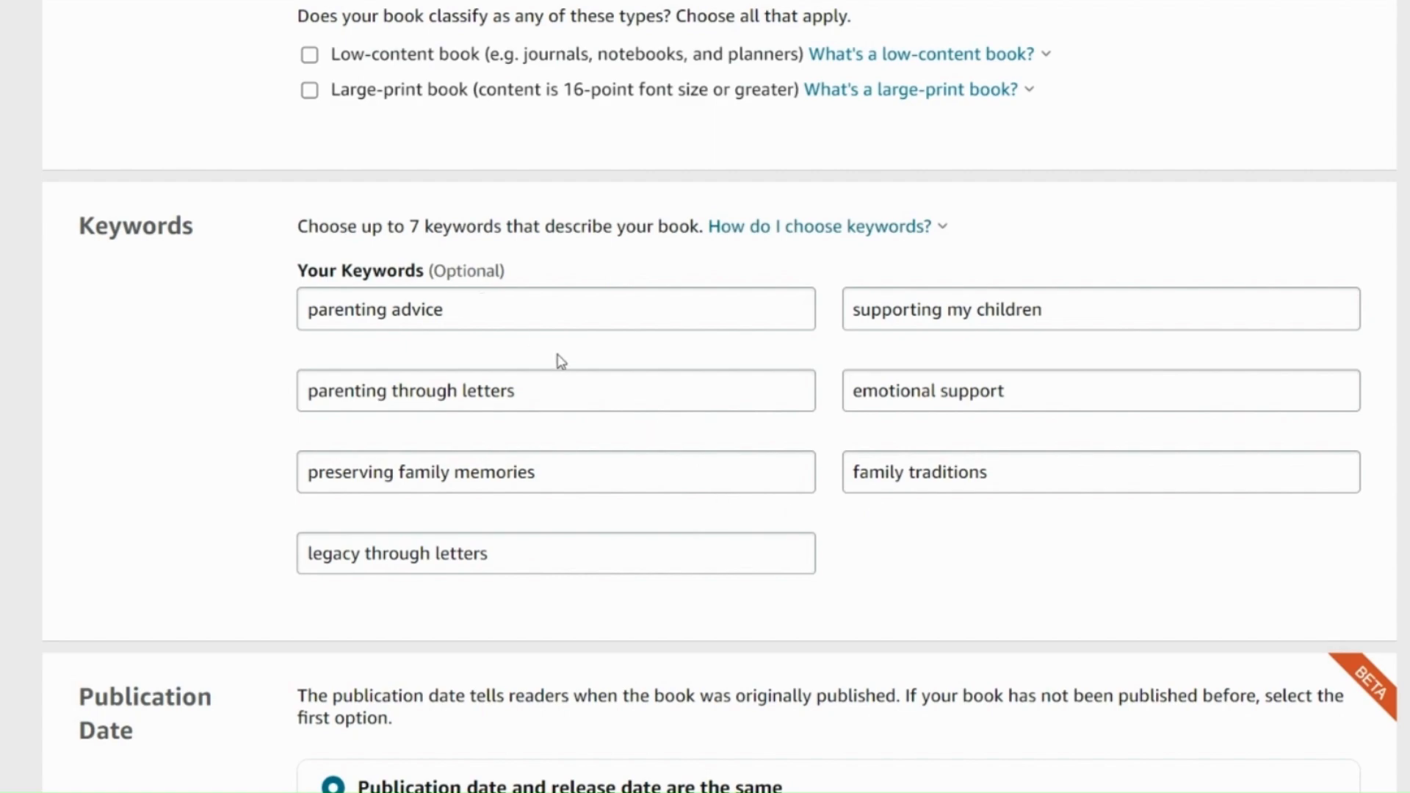
# - Save the paperback details and continue to the paperback content page
pyautogui.scroll(-10, 560, 359)
pyautogui.click(1199, 500)
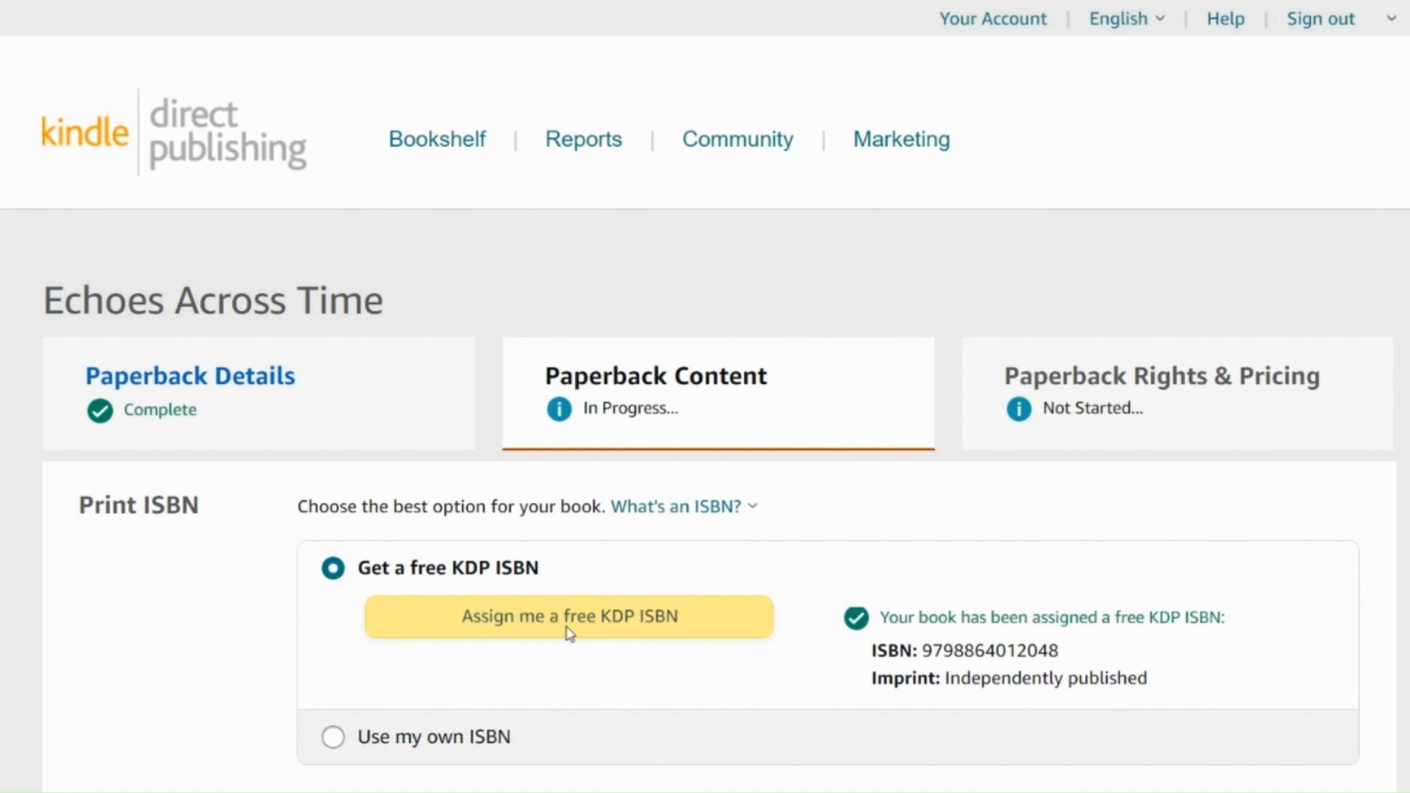
# - Set the paperback's trim size to 6 x 9 in
pyautogui.scroll(-10, 570, 634)
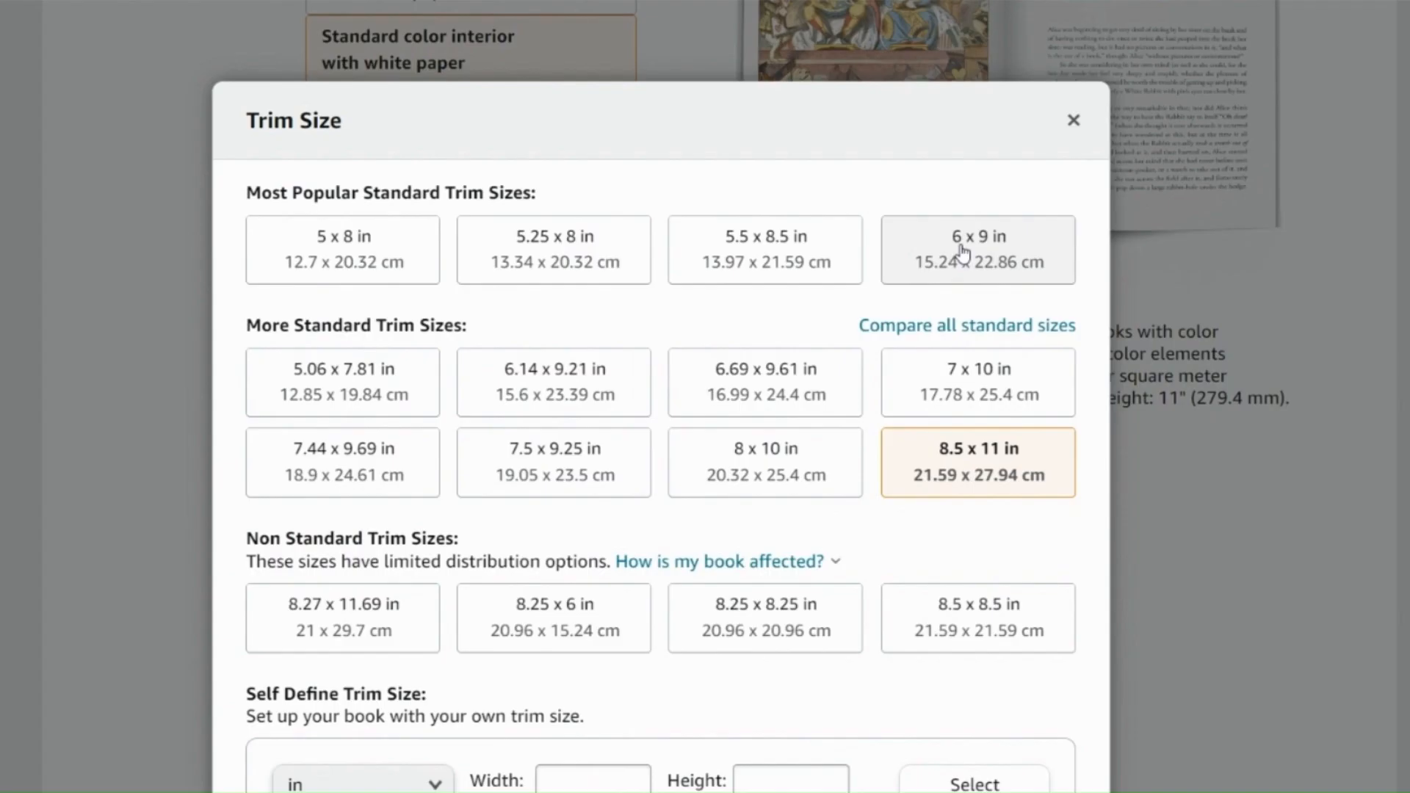
pyautogui.click(962, 247)
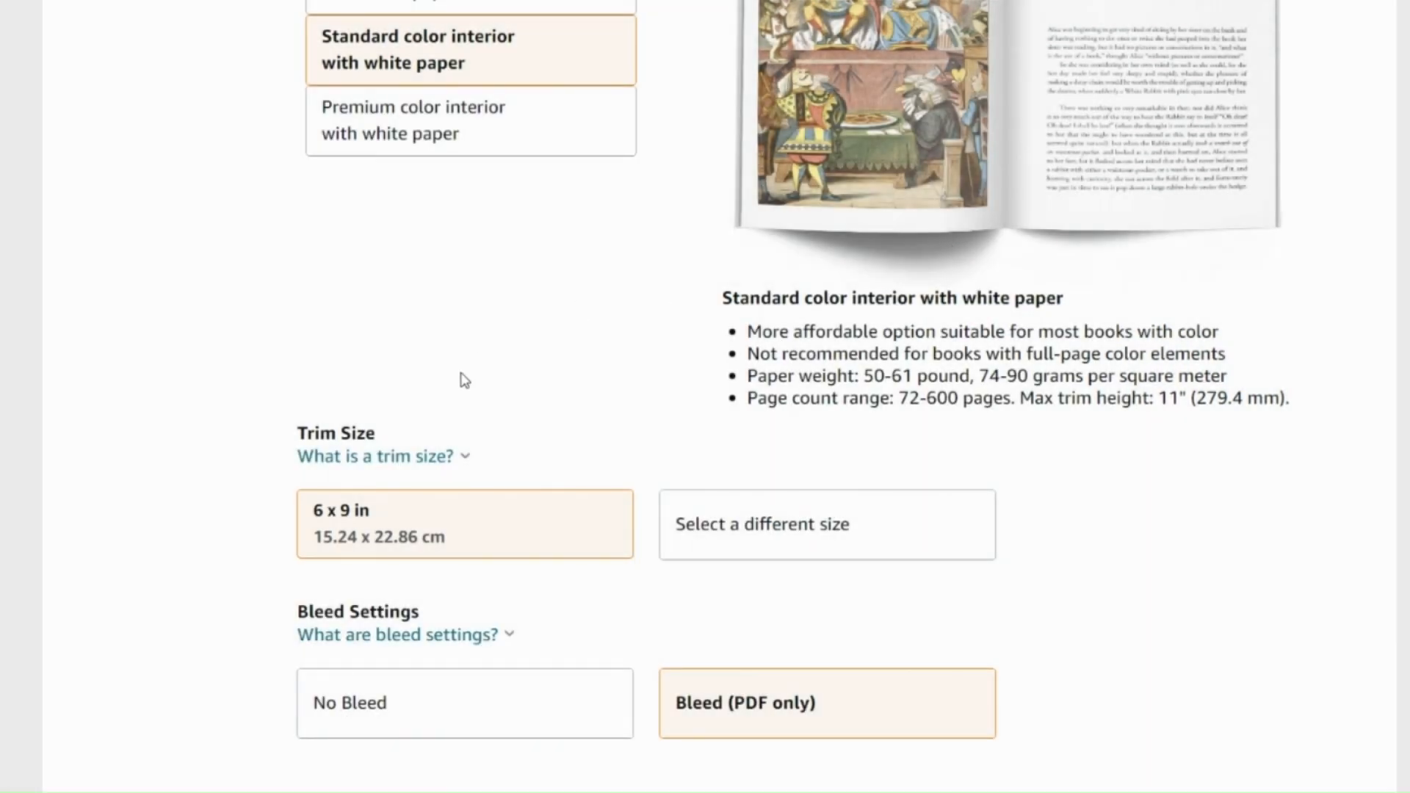
# - Upload the print-ready cover PDF "Your paragraph text (5)" from the Downloads folder as the book cover
pyautogui.scroll(-2, 460, 377)
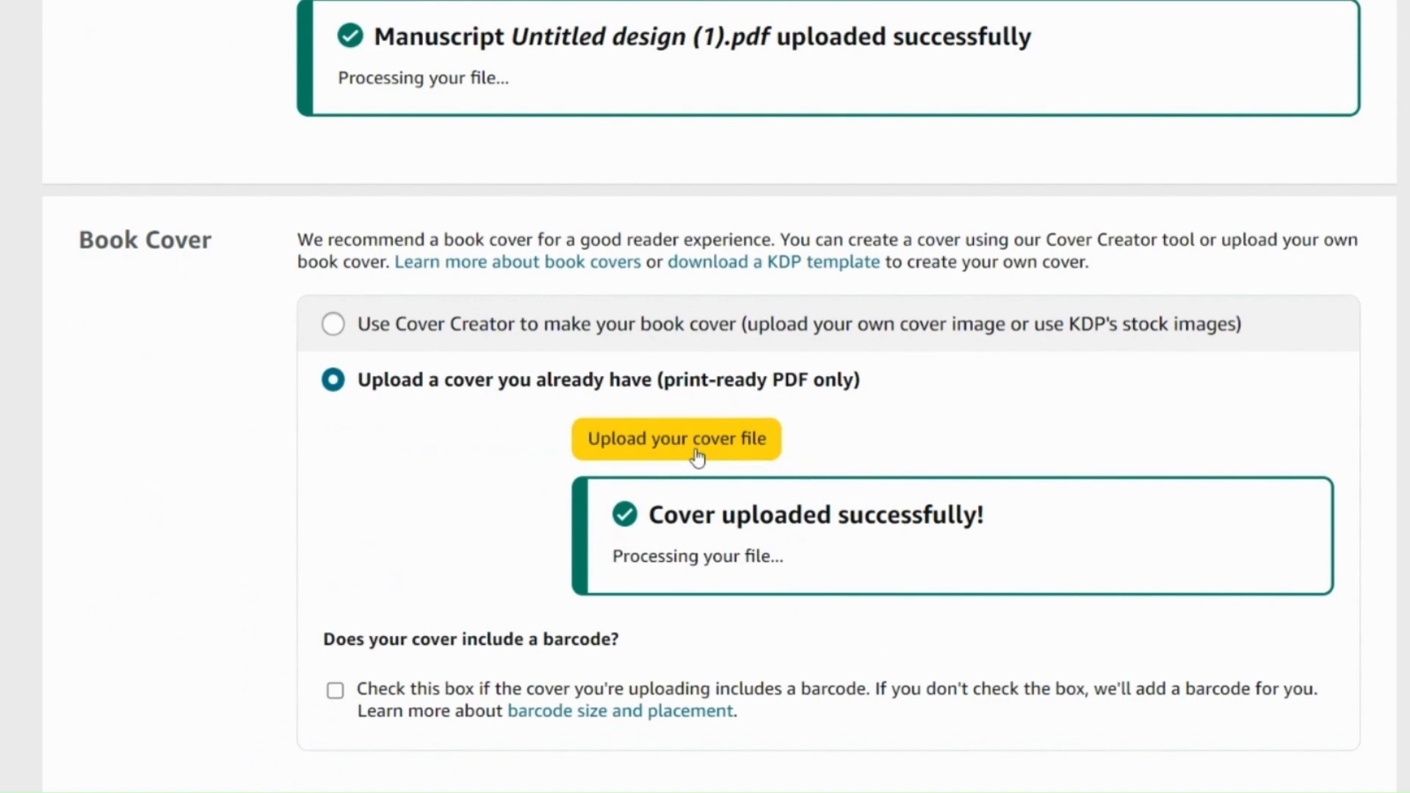
pyautogui.click(625, 439)
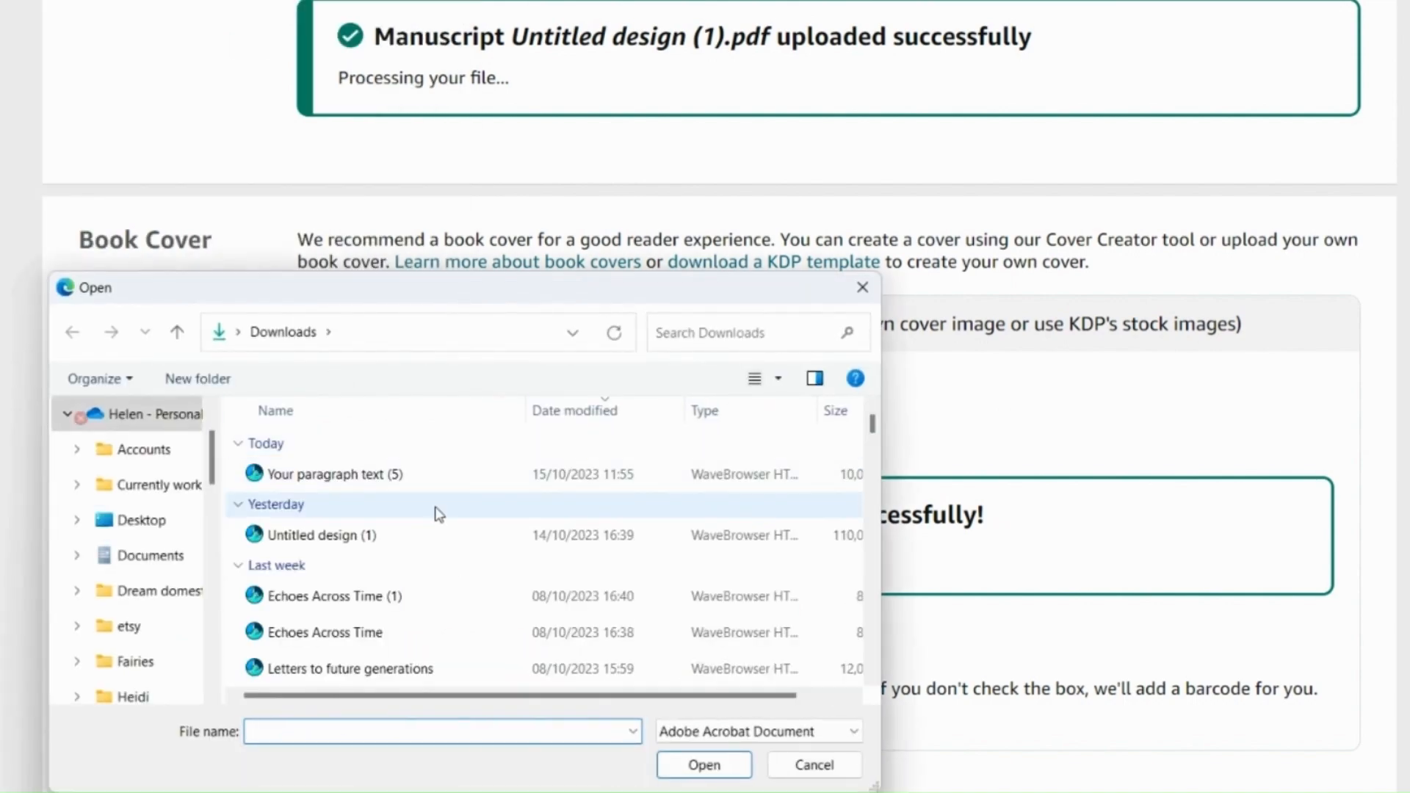
pyautogui.click(332, 481)
pyautogui.doubleClick(332, 481)
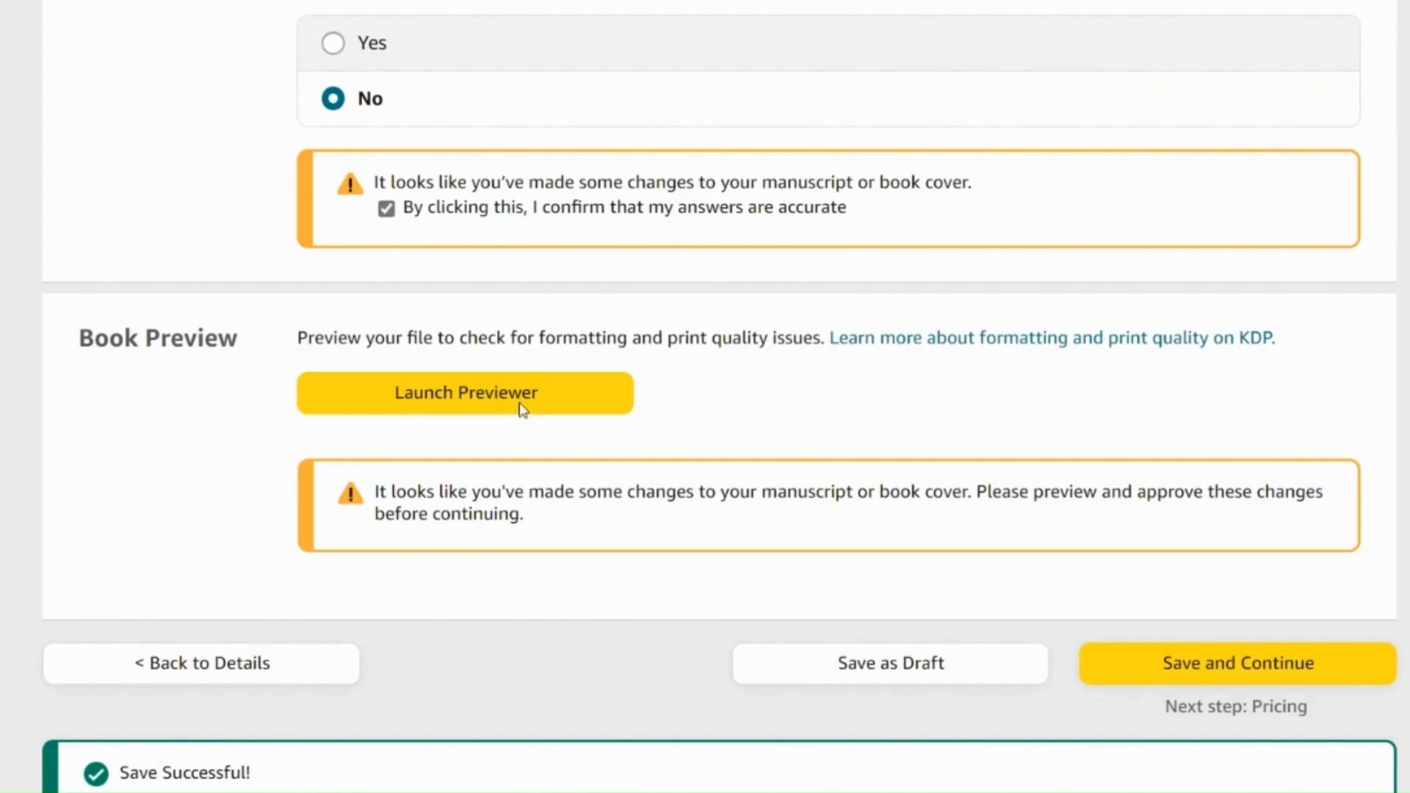
# - Launch the print preview, read the quality check notes and inspect the full cover, including its margins and barcode placement
pyautogui.click(522, 407)
pyautogui.click(622, 525)
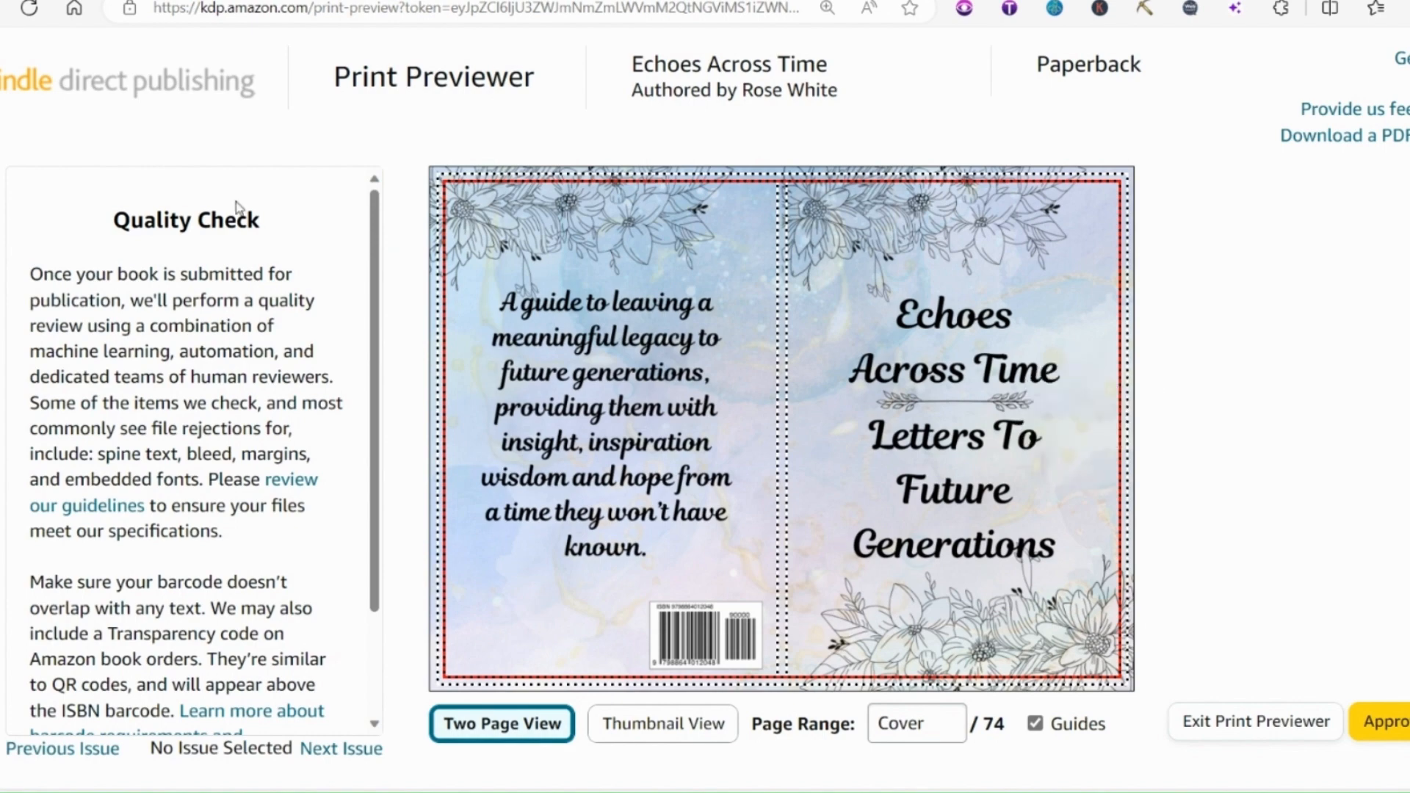
pyautogui.moveTo(653, 339)
pyautogui.scroll(-2, 170, 500)
pyautogui.scroll(2, 168, 517)
pyautogui.scroll(-3, 82, 370)
pyautogui.moveTo(754, 194)
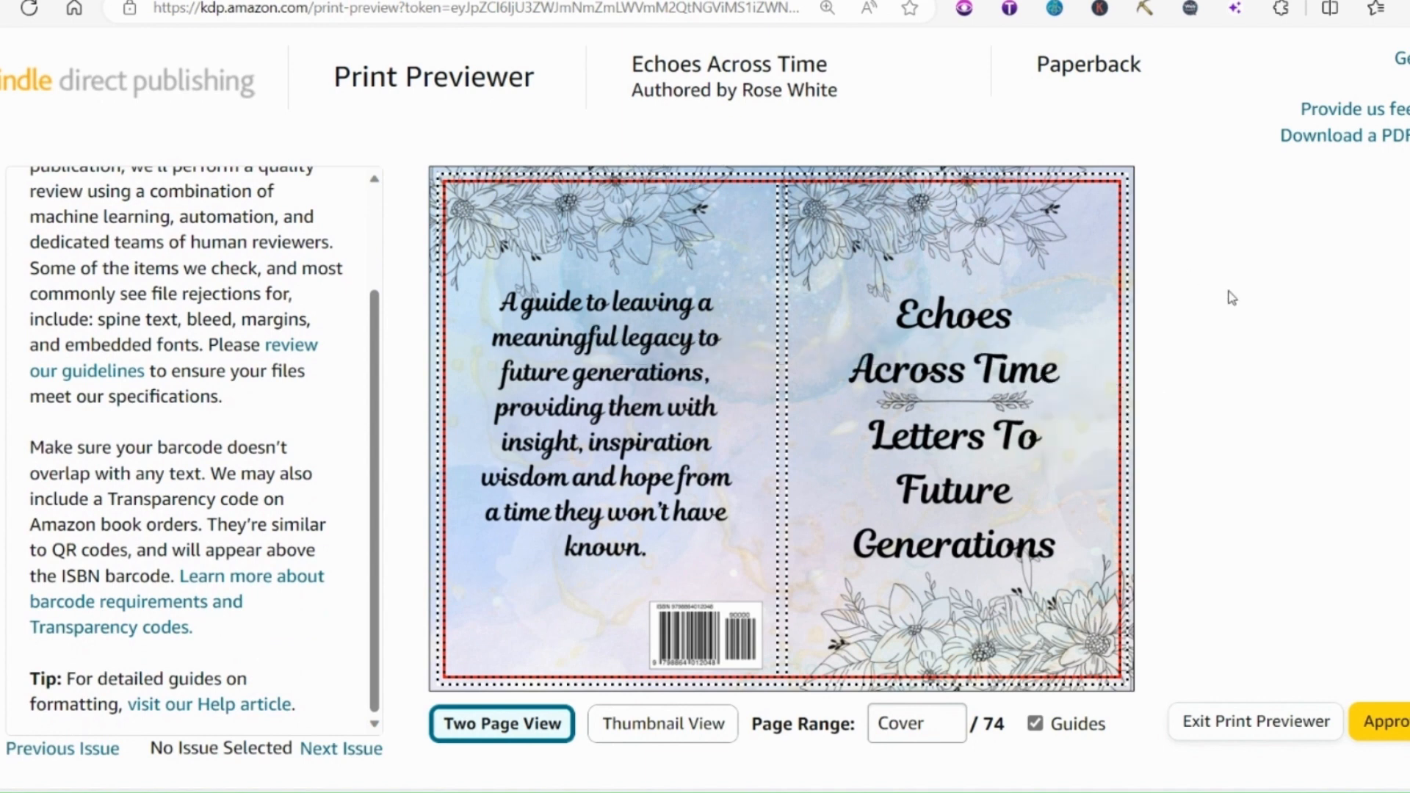
pyautogui.moveTo(462, 353)
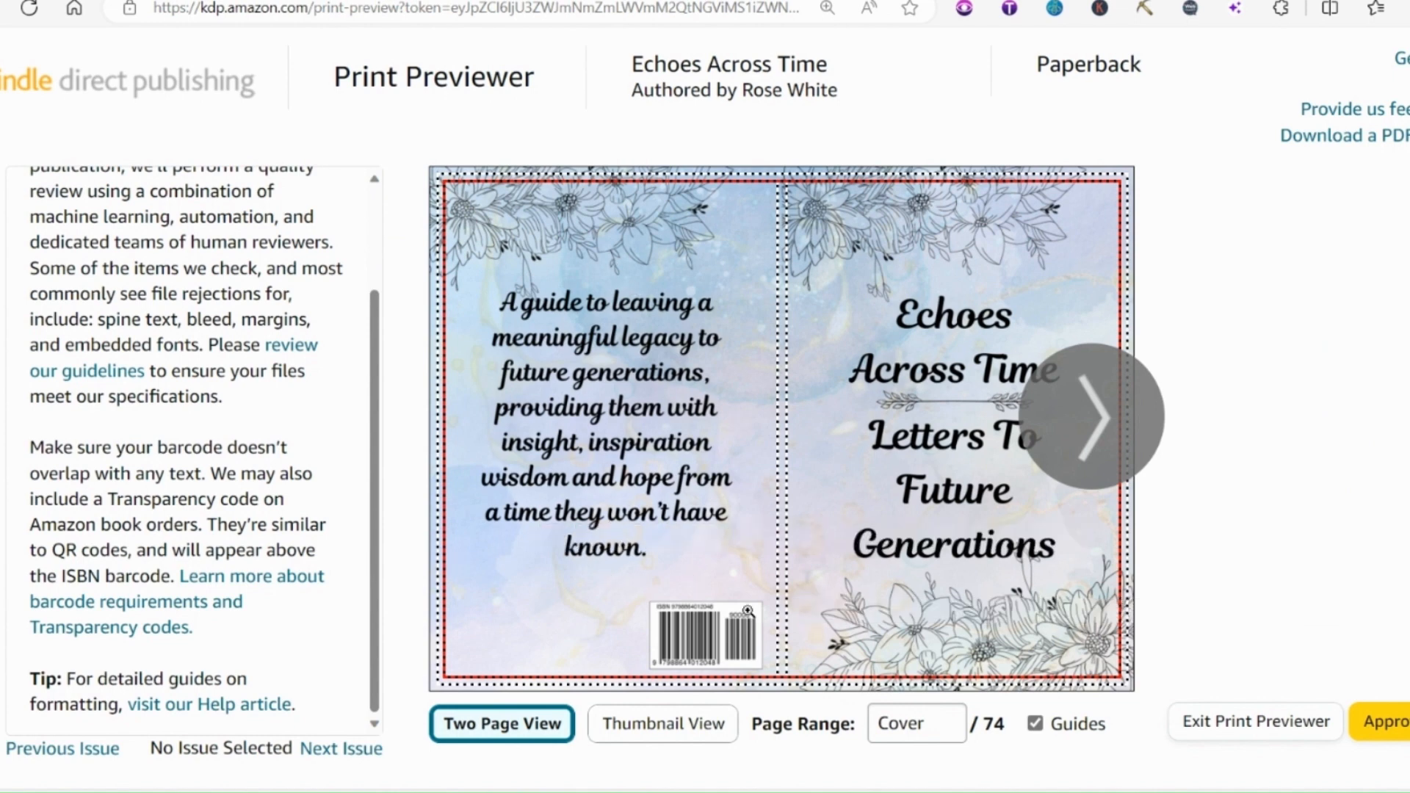
# - Page through the interior spreads from page 1 to pages 26-27, checking that the content fits within the margin guides
pyautogui.click(1108, 438)
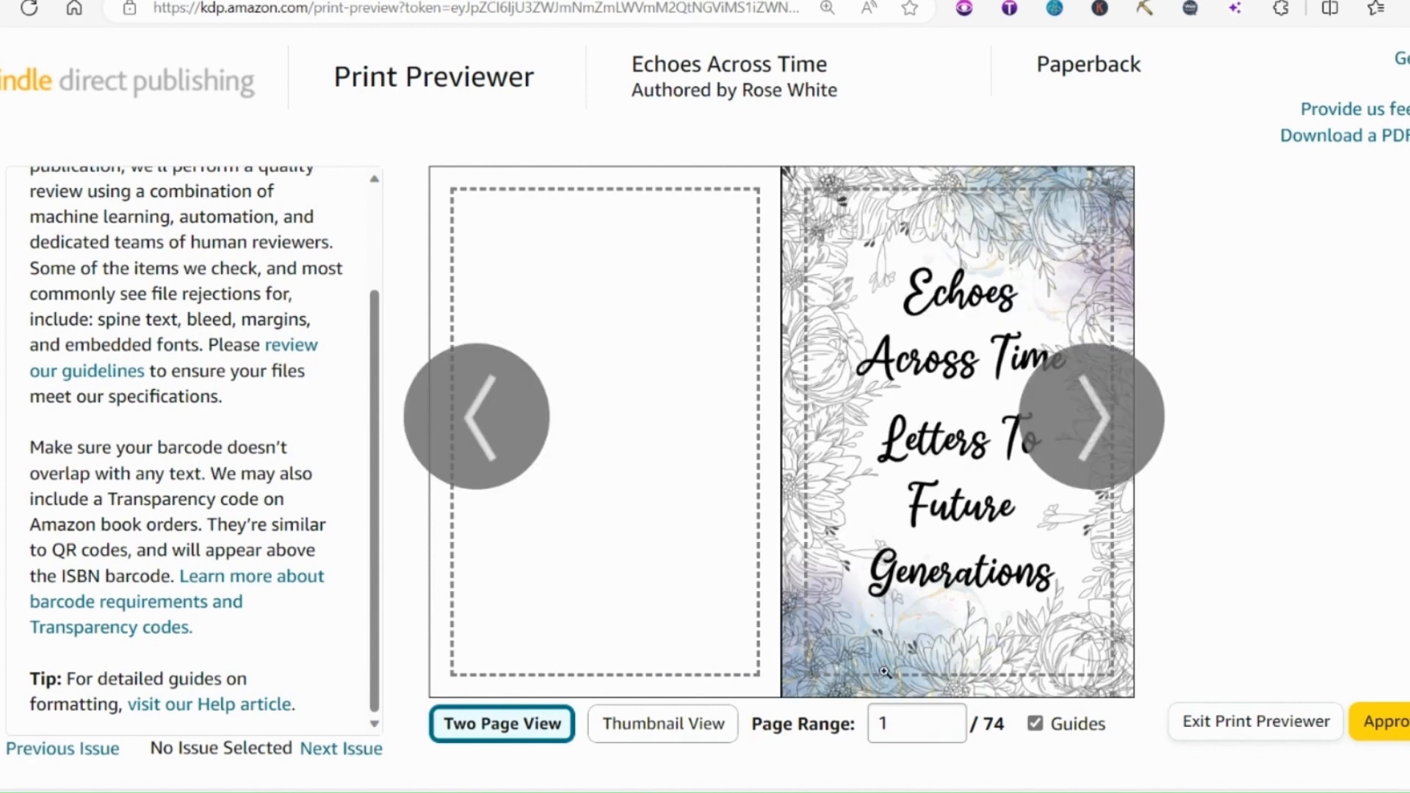
pyautogui.click(1112, 444)
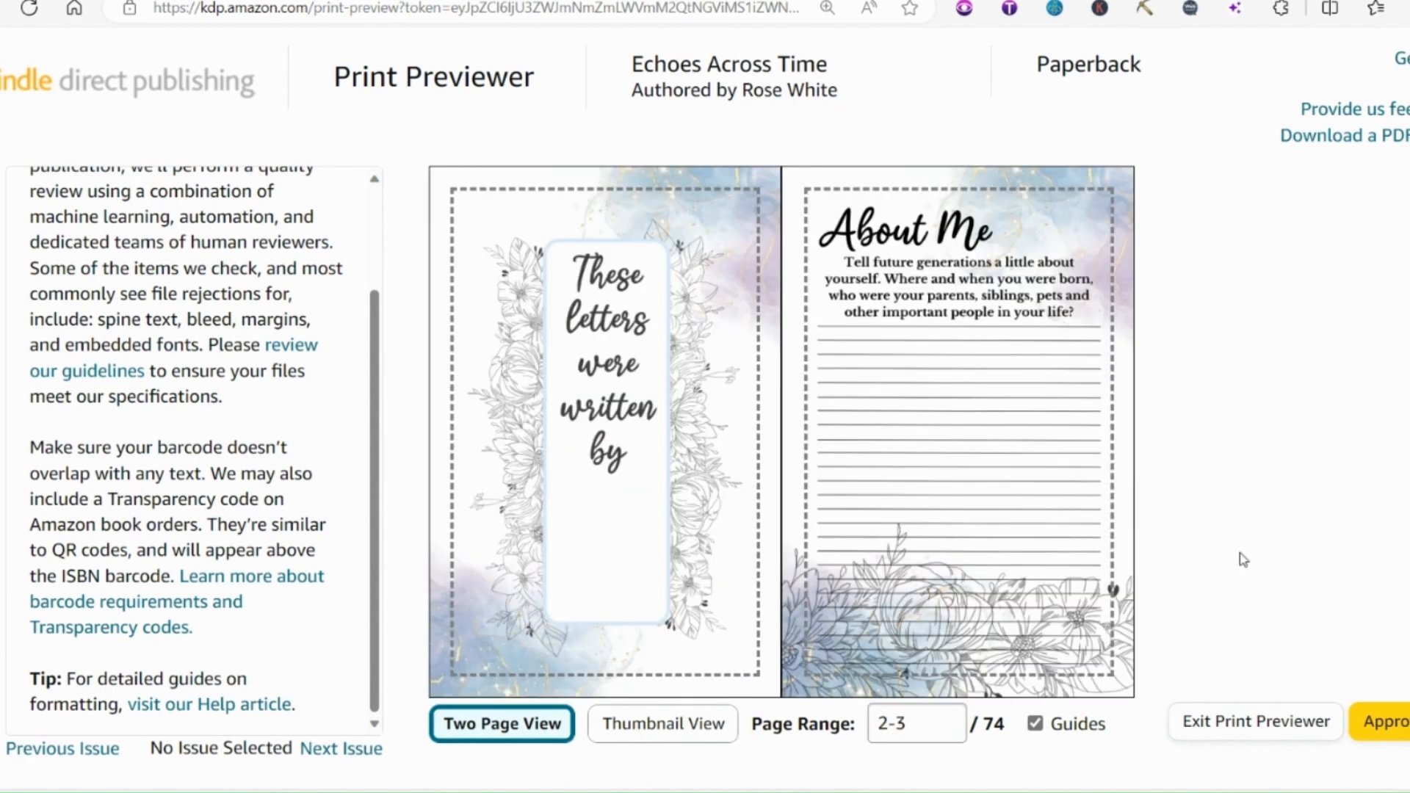
pyautogui.click(1155, 458)
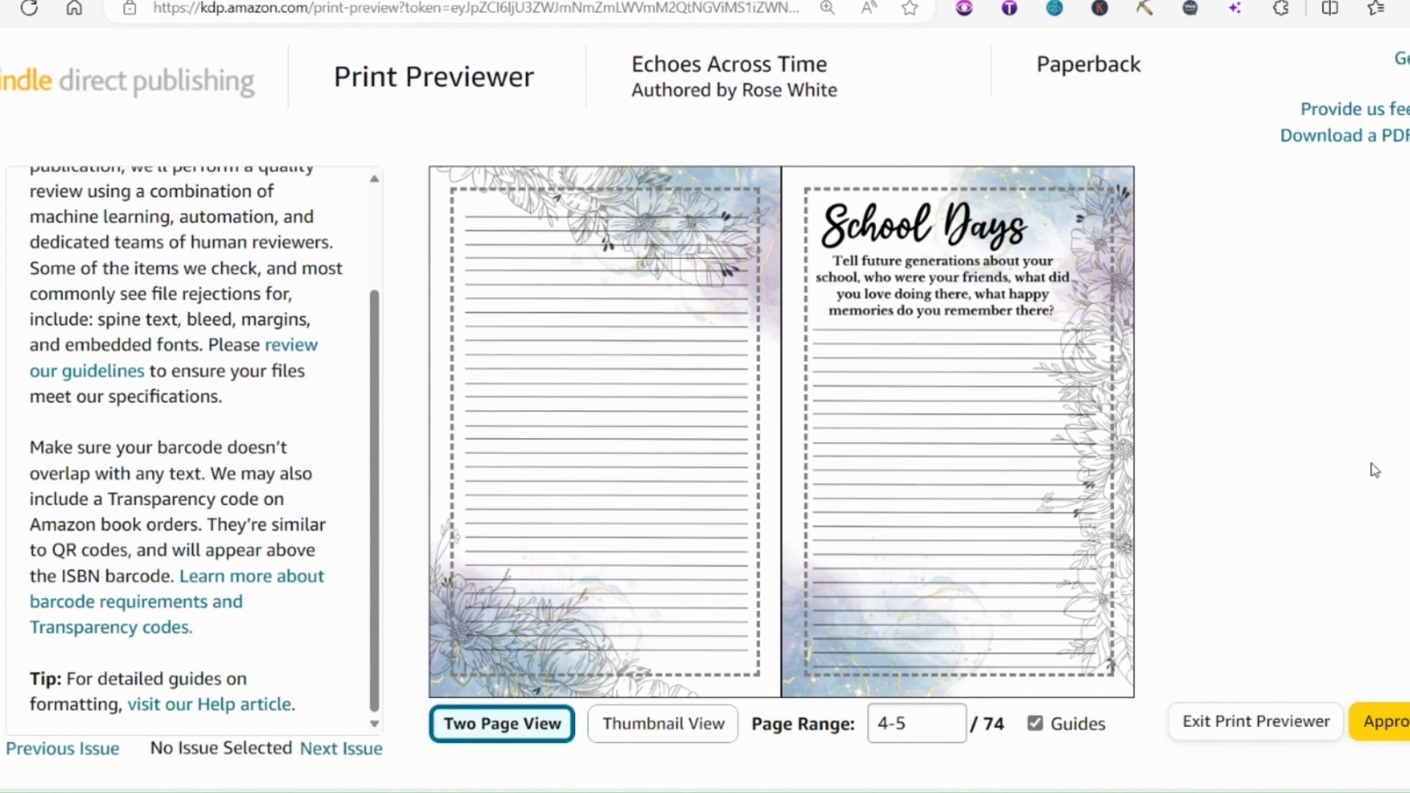
pyautogui.moveTo(966, 426)
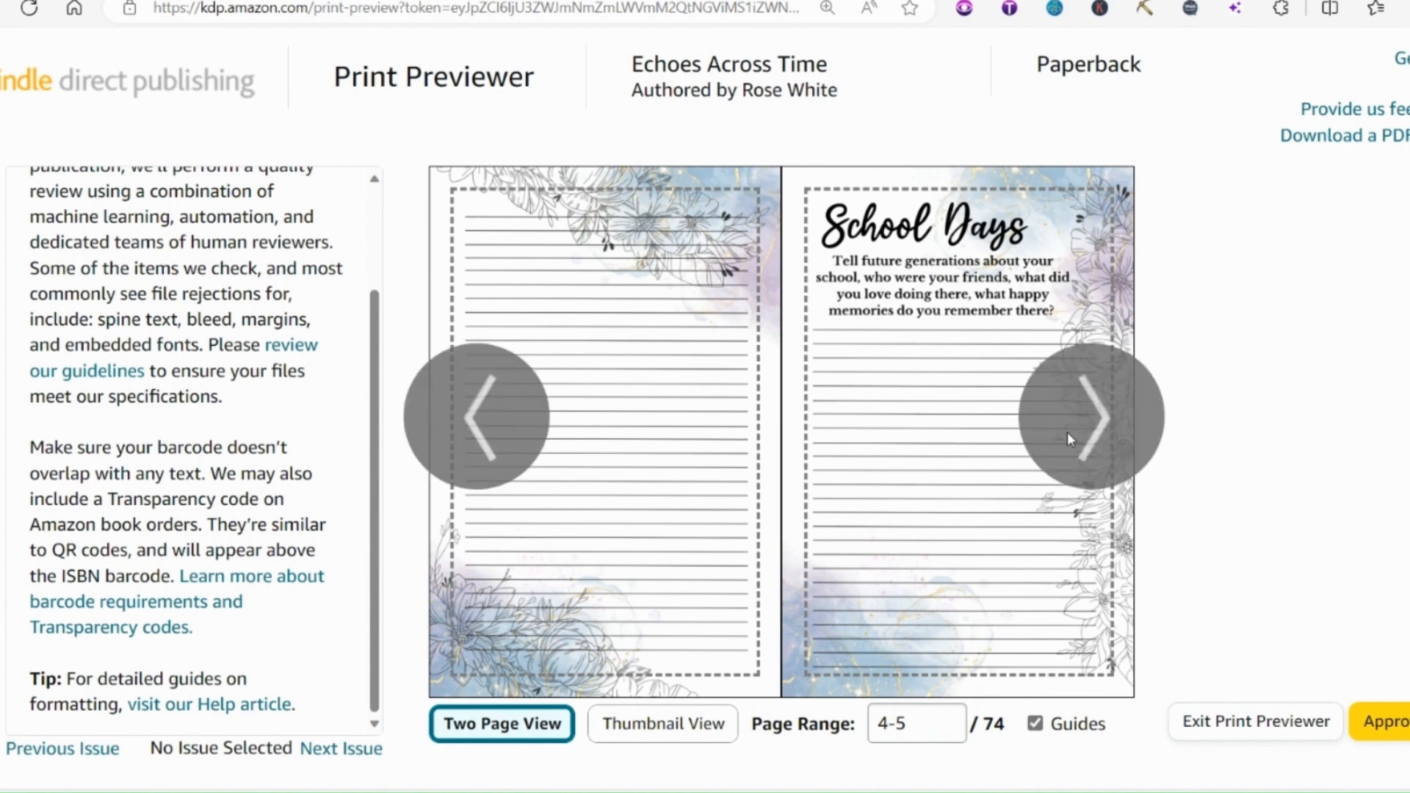
pyautogui.click(1085, 432)
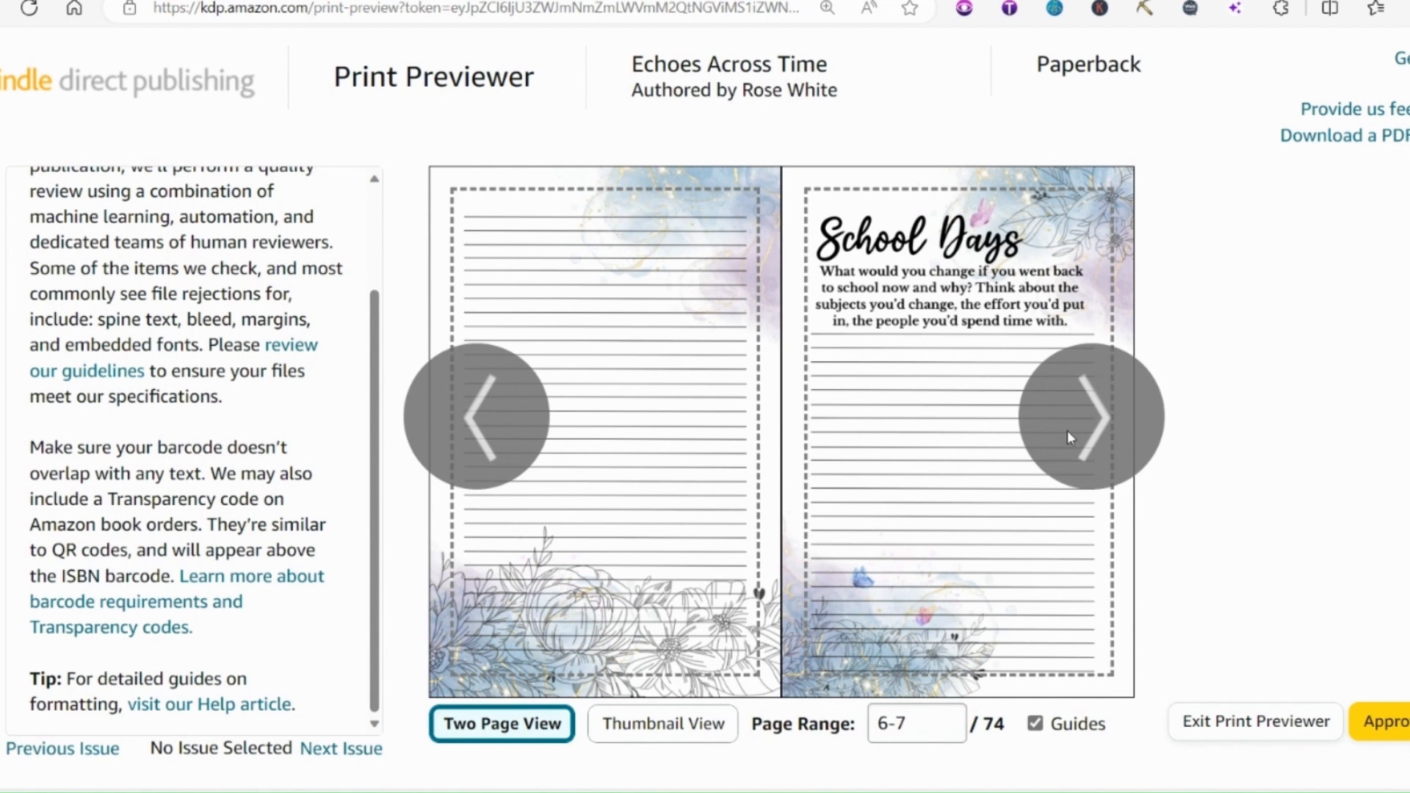
pyautogui.click(1069, 437)
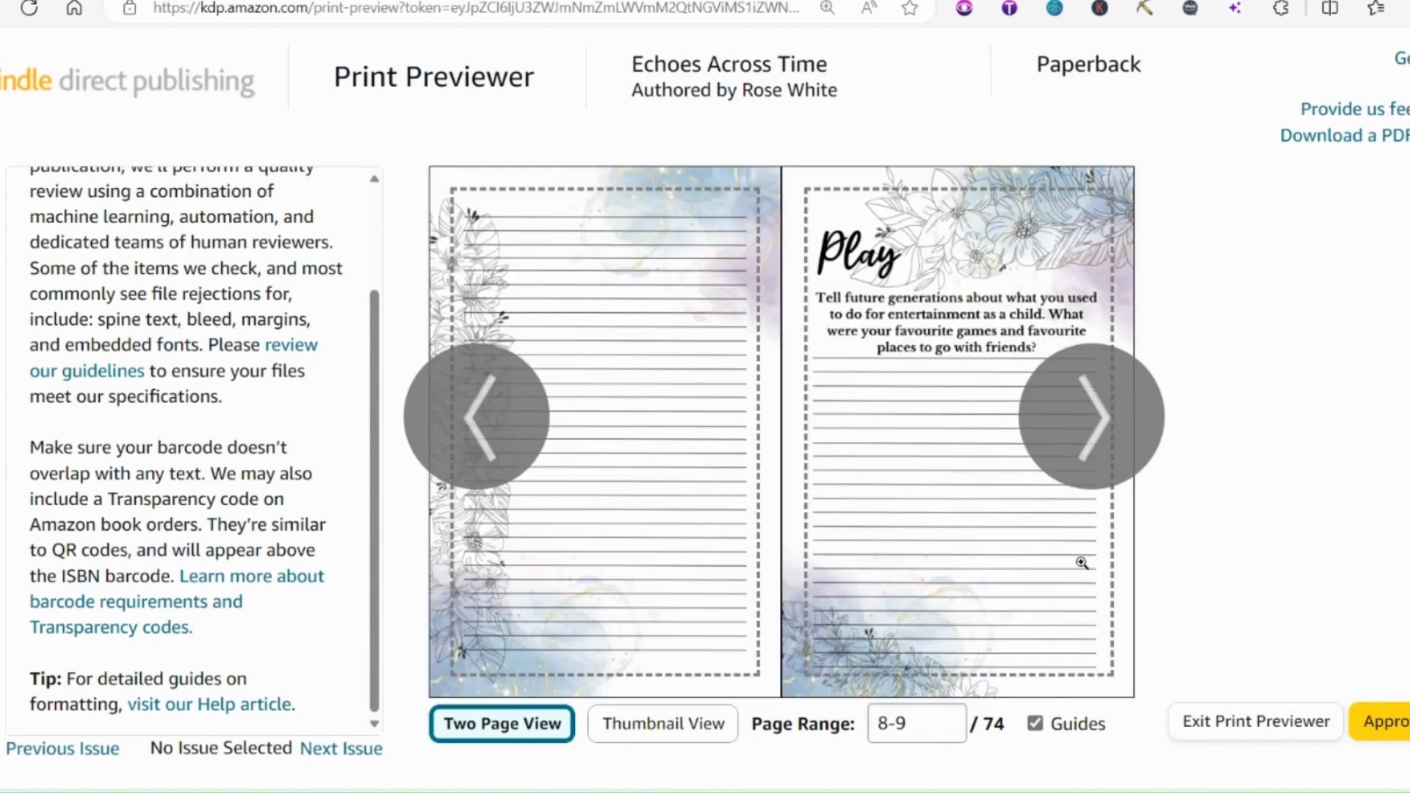
pyautogui.click(1080, 457)
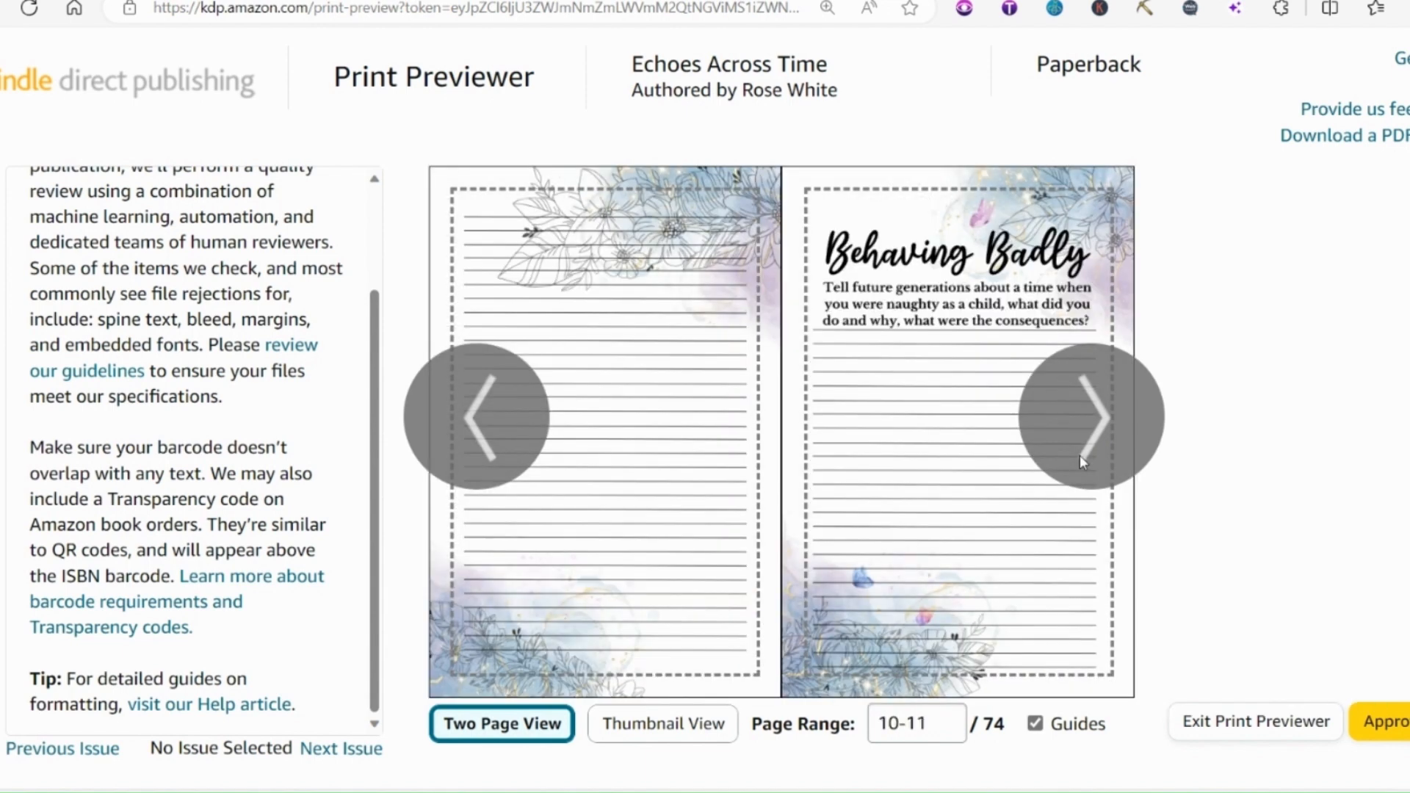
pyautogui.click(1079, 456)
pyautogui.click(1080, 456)
pyautogui.click(1080, 456)
pyautogui.click(1080, 455)
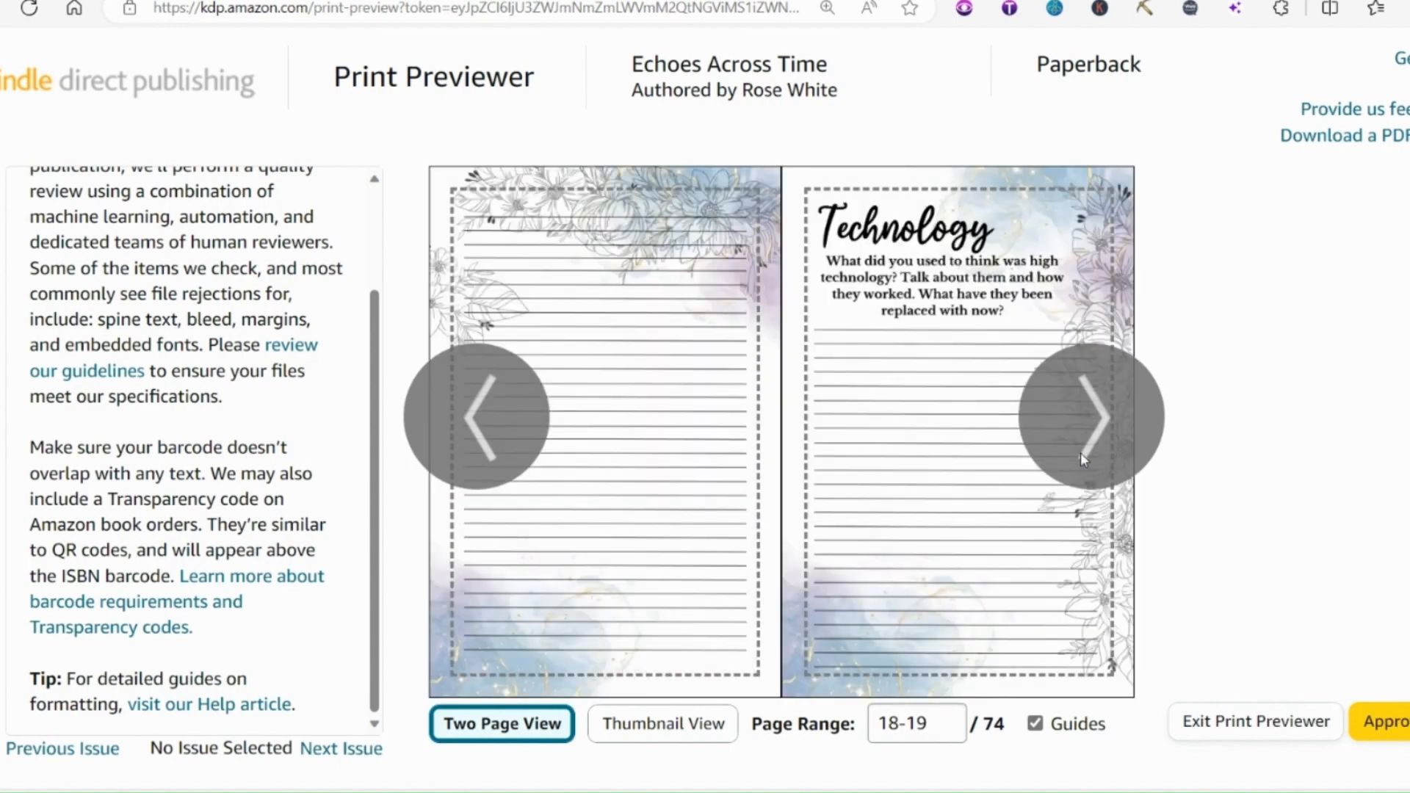
pyautogui.click(1080, 455)
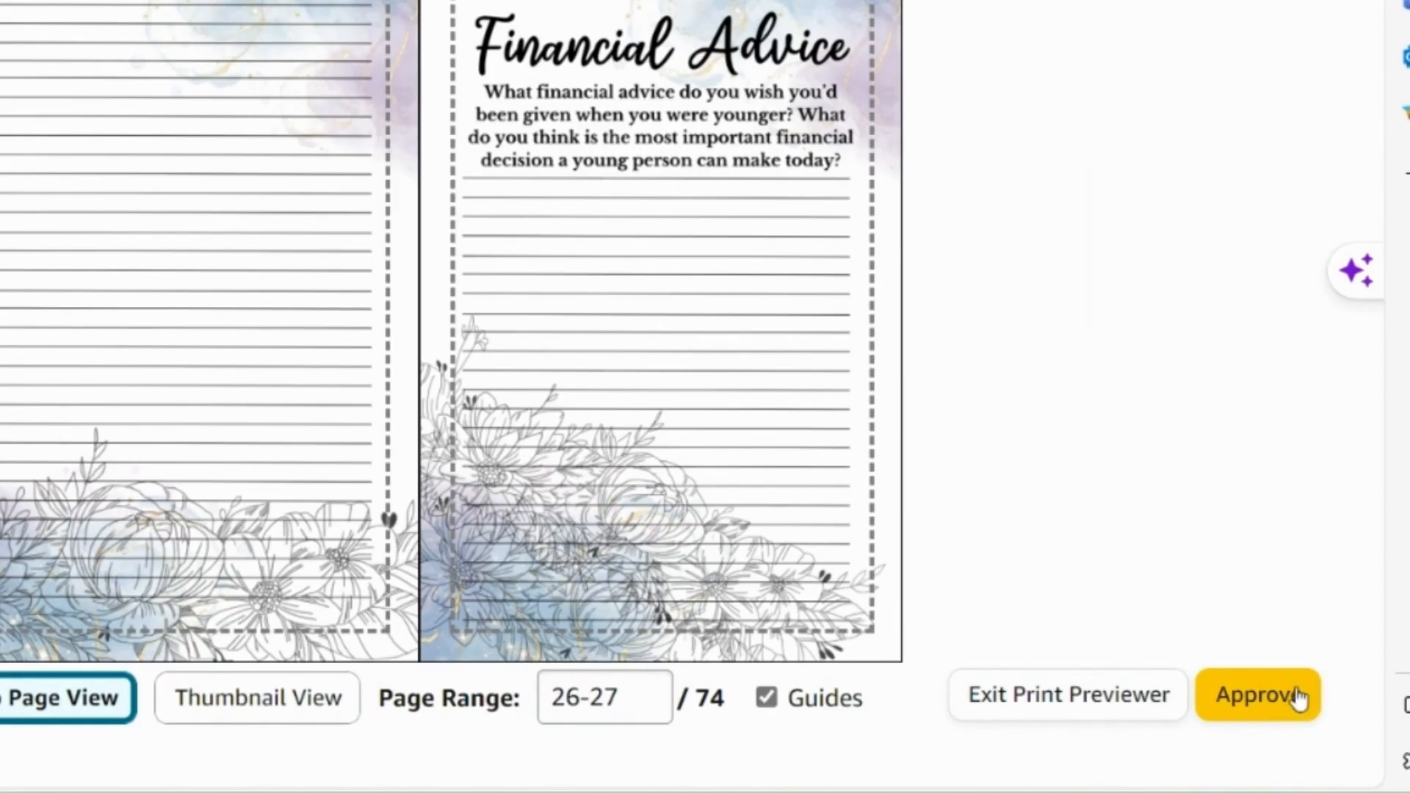
# - Approve the print preview, then save the paperback content and continue to the pricing page
pyautogui.click(1279, 716)
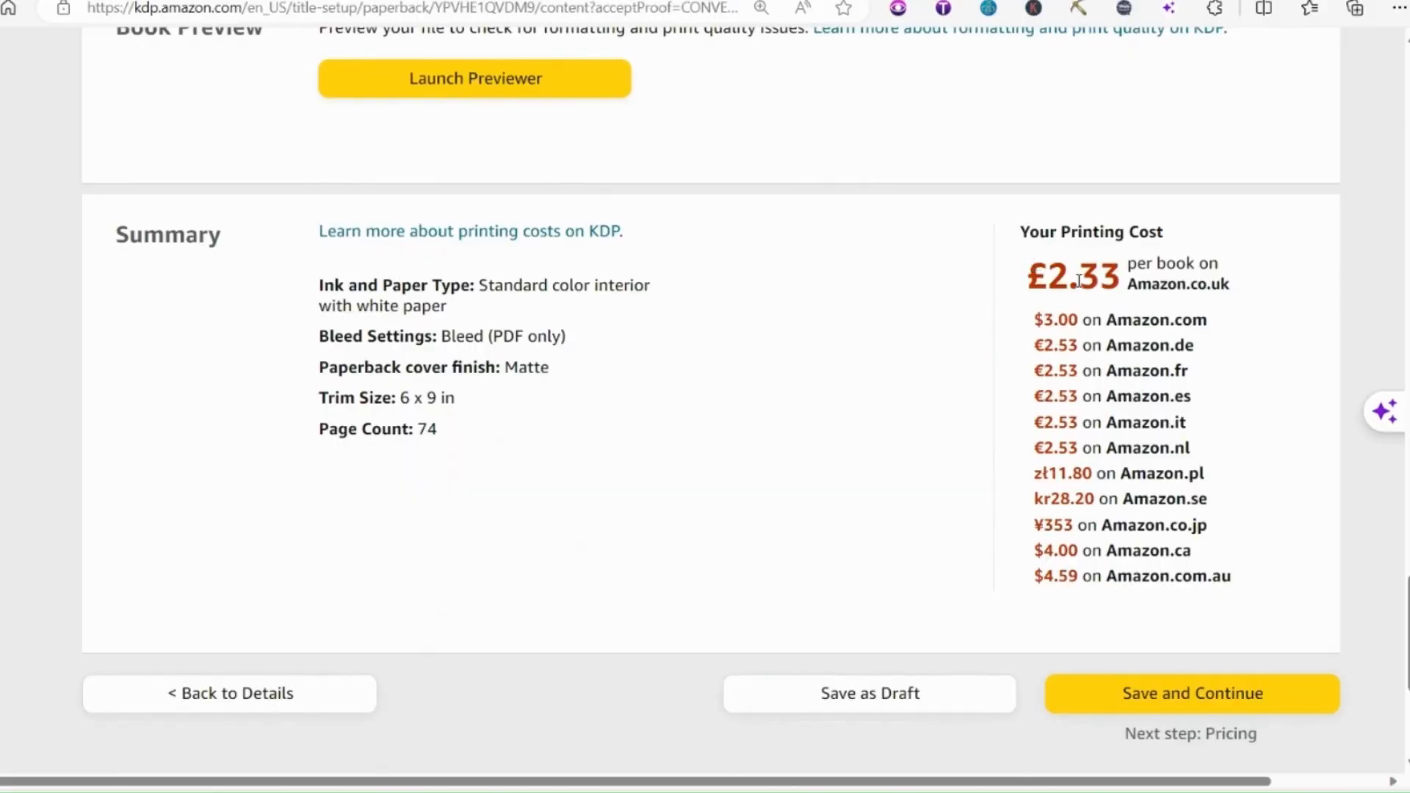
pyautogui.scroll(-2, 666, 443)
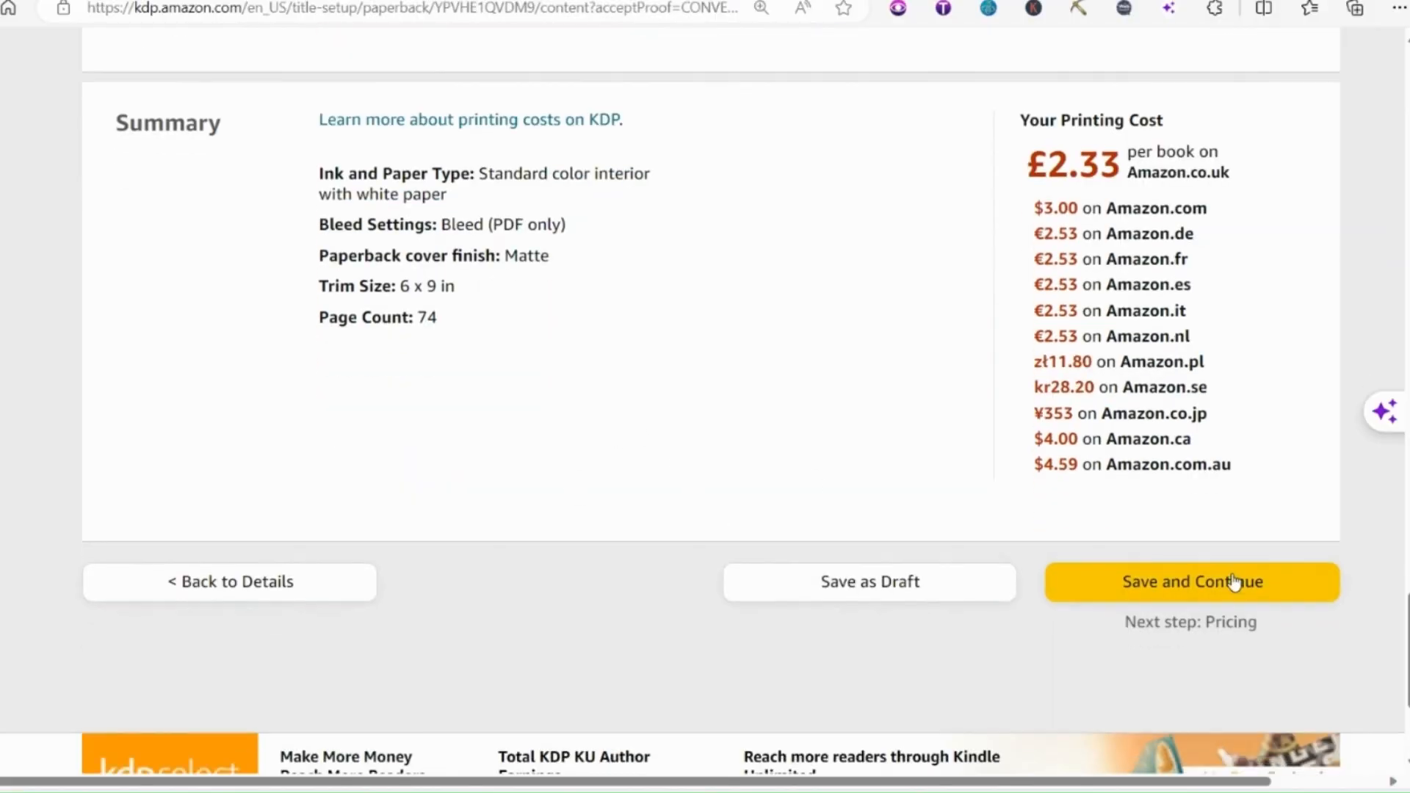
pyautogui.click(1212, 581)
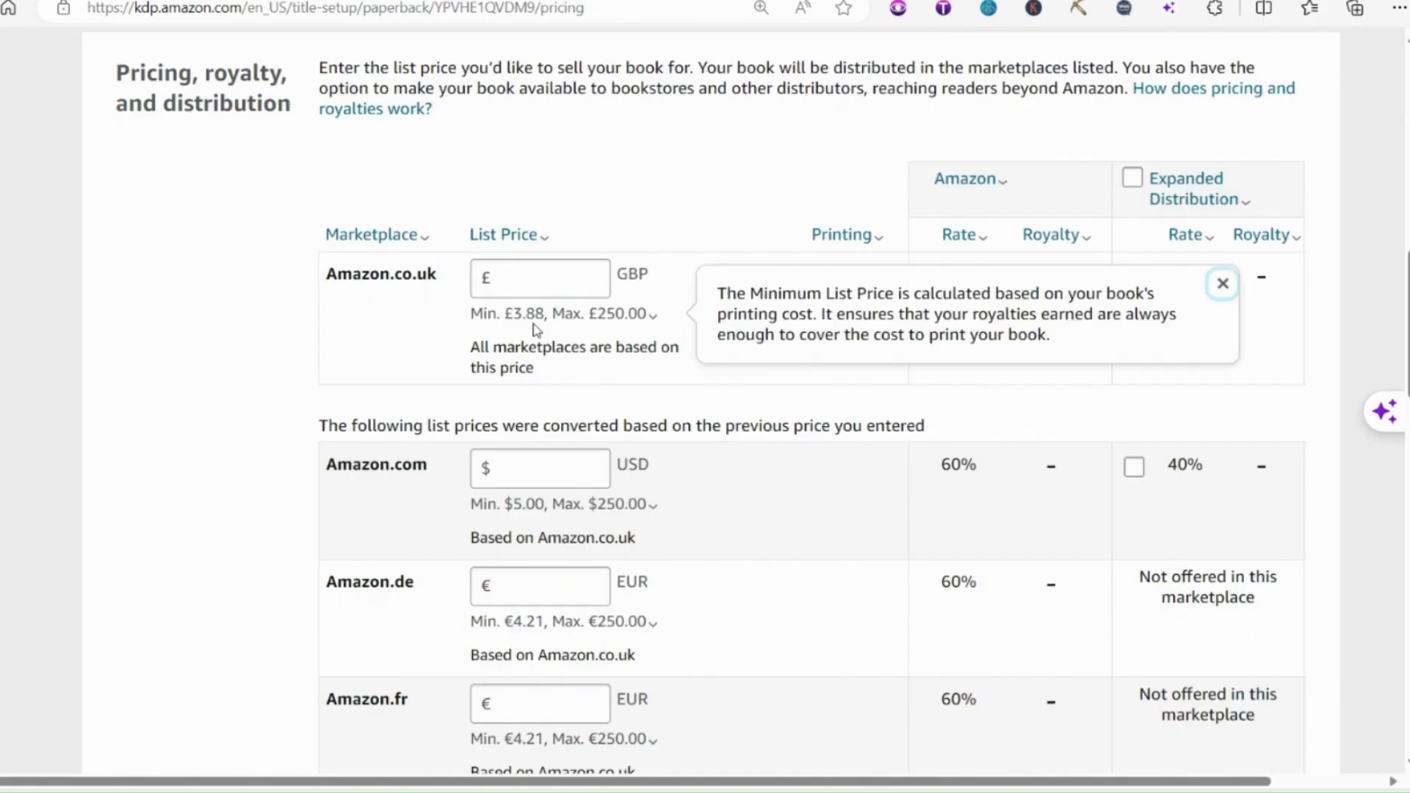
# - Set the Amazon.co.uk list price to £6.99 and select Expanded Distribution for that marketplace
pyautogui.click(530, 280)
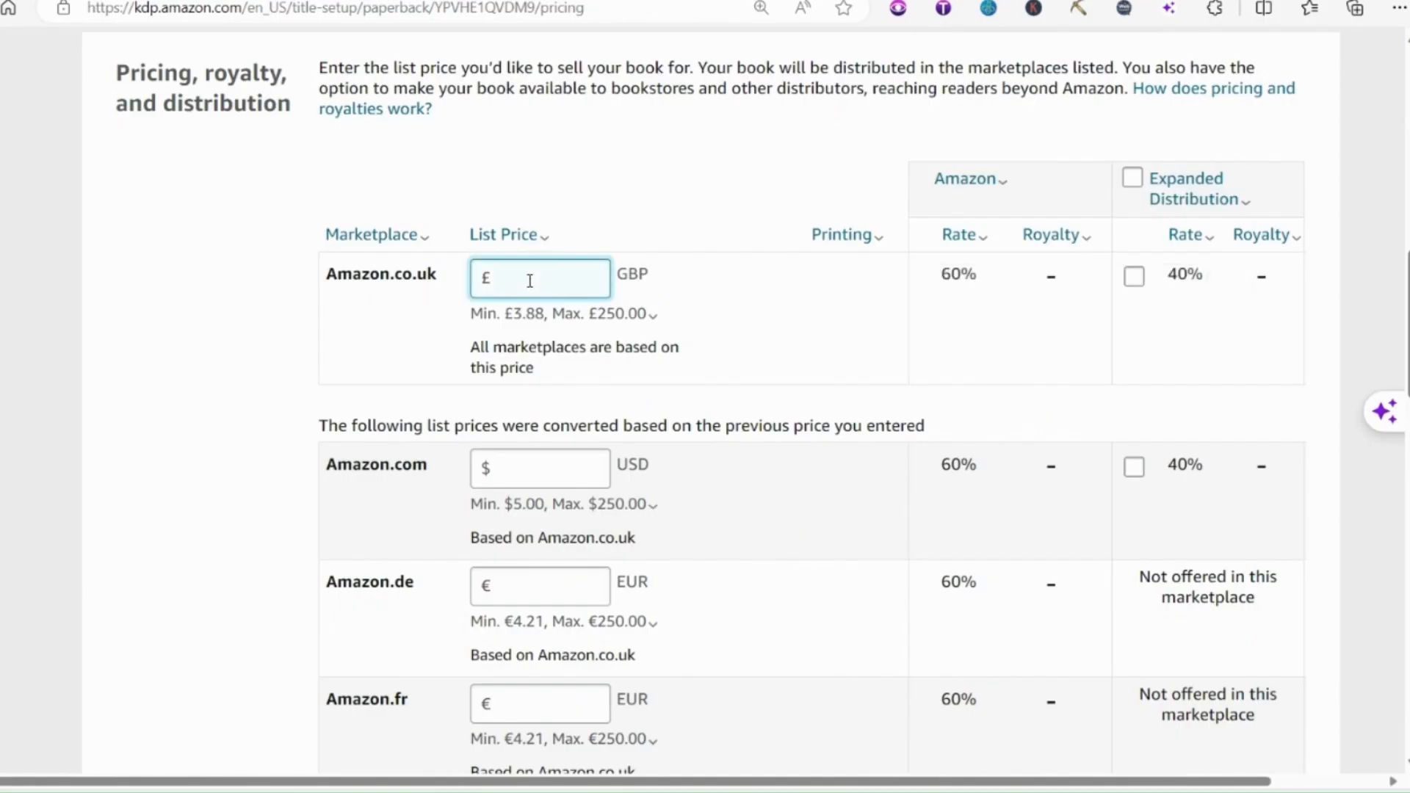
pyautogui.write('6.99')
pyautogui.click(694, 246)
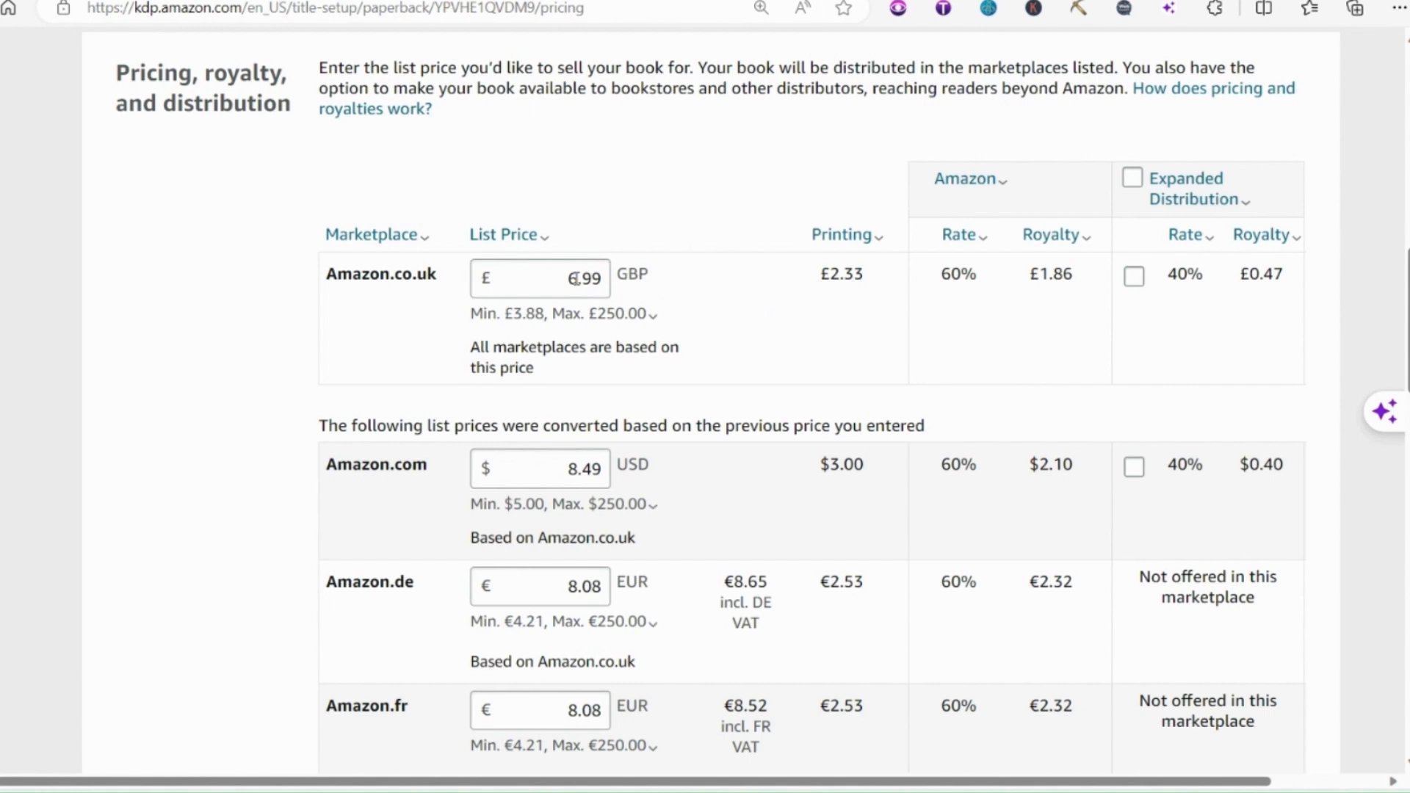
pyautogui.click(1134, 276)
# - Review the converted prices for the other marketplaces and submit the paperback for publication
pyautogui.scroll(-4, 683, 331)
pyautogui.scroll(4, 730, 415)
pyautogui.scroll(-20, 761, 384)
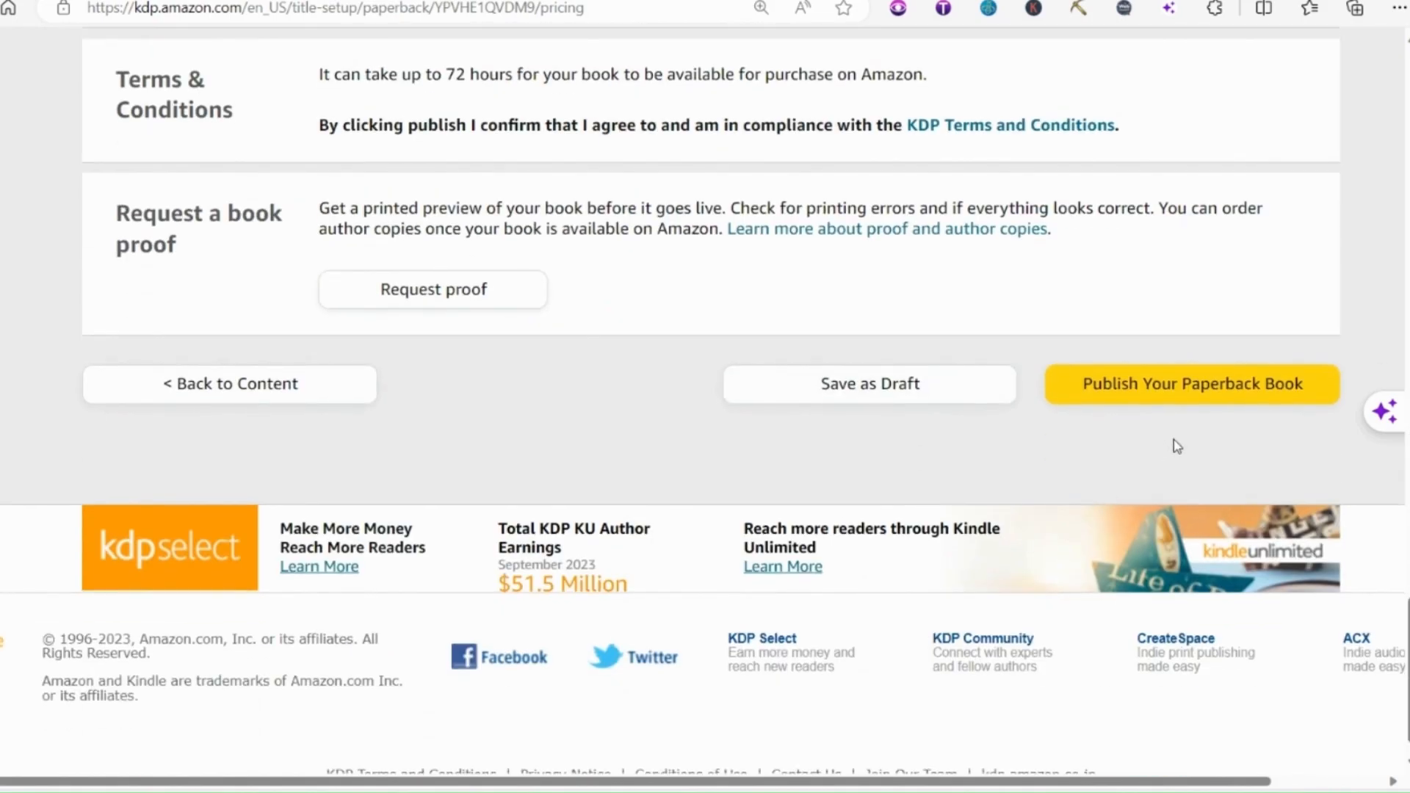
pyautogui.click(1173, 376)
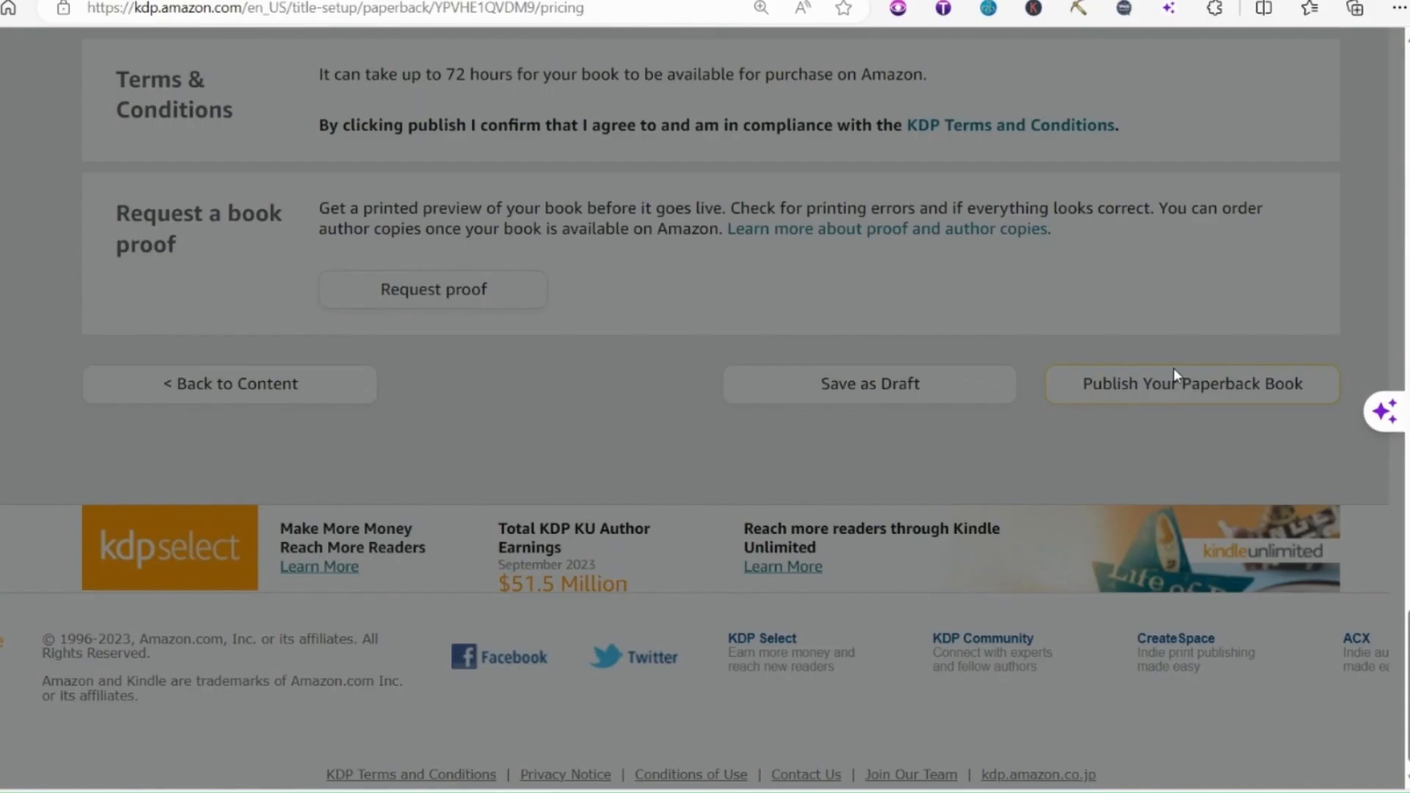